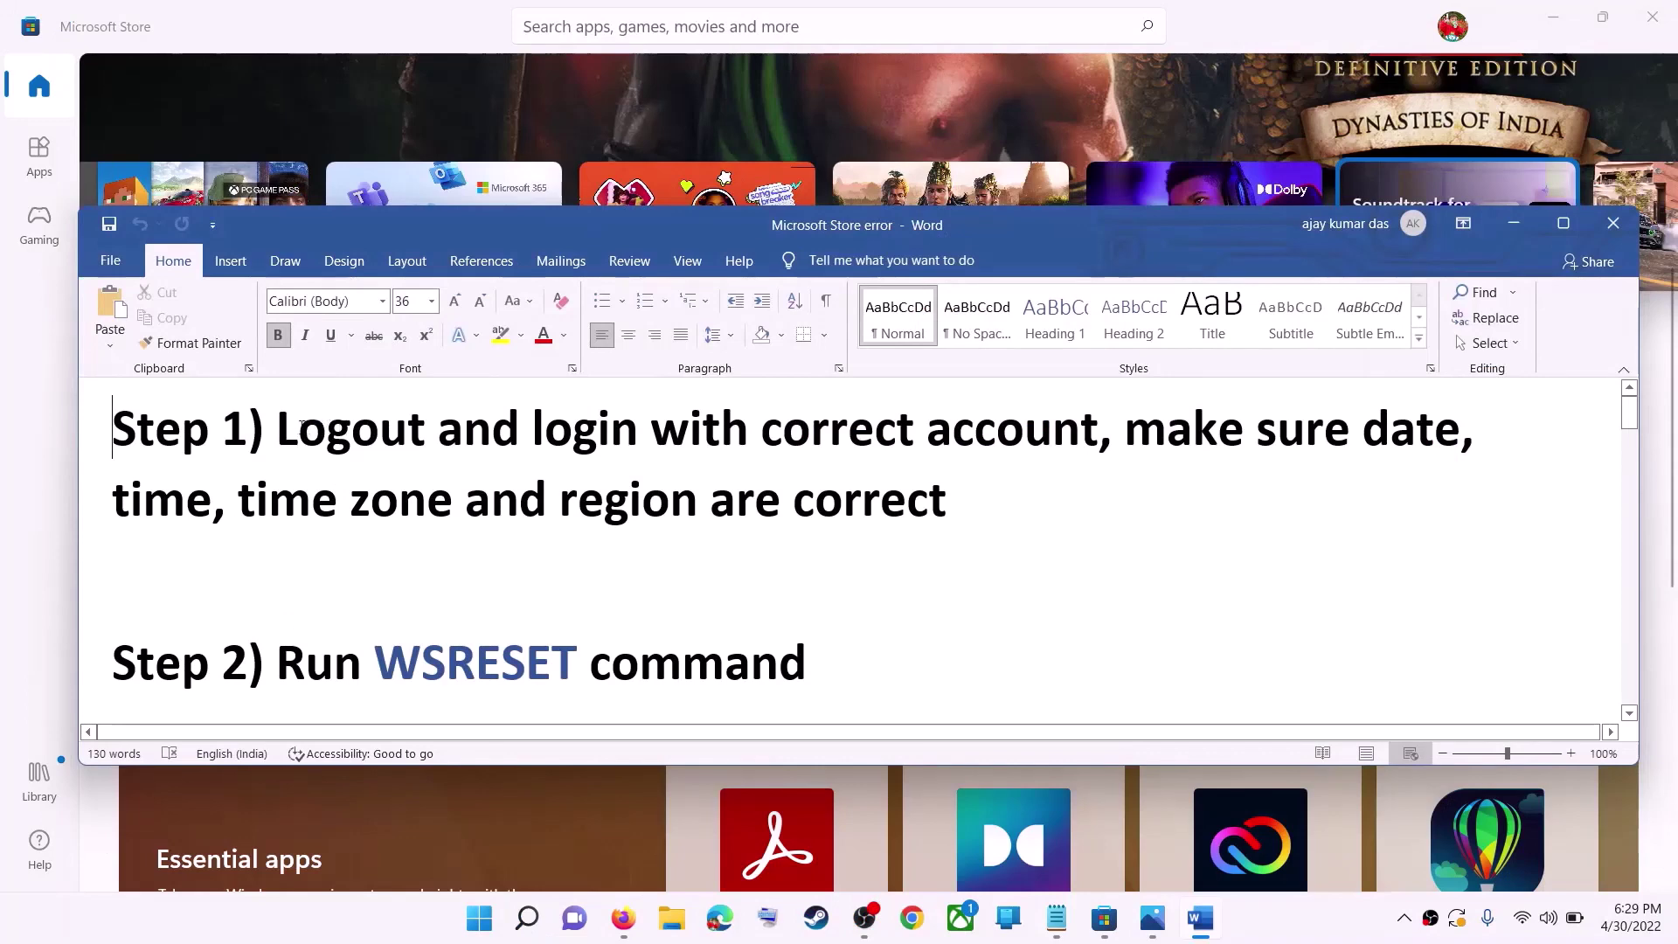
# - Highlight 'Logout and login with correct account' in Step 1 of the Word notes
pyautogui.moveTo(281, 428); pyautogui.dragTo(1099, 431)
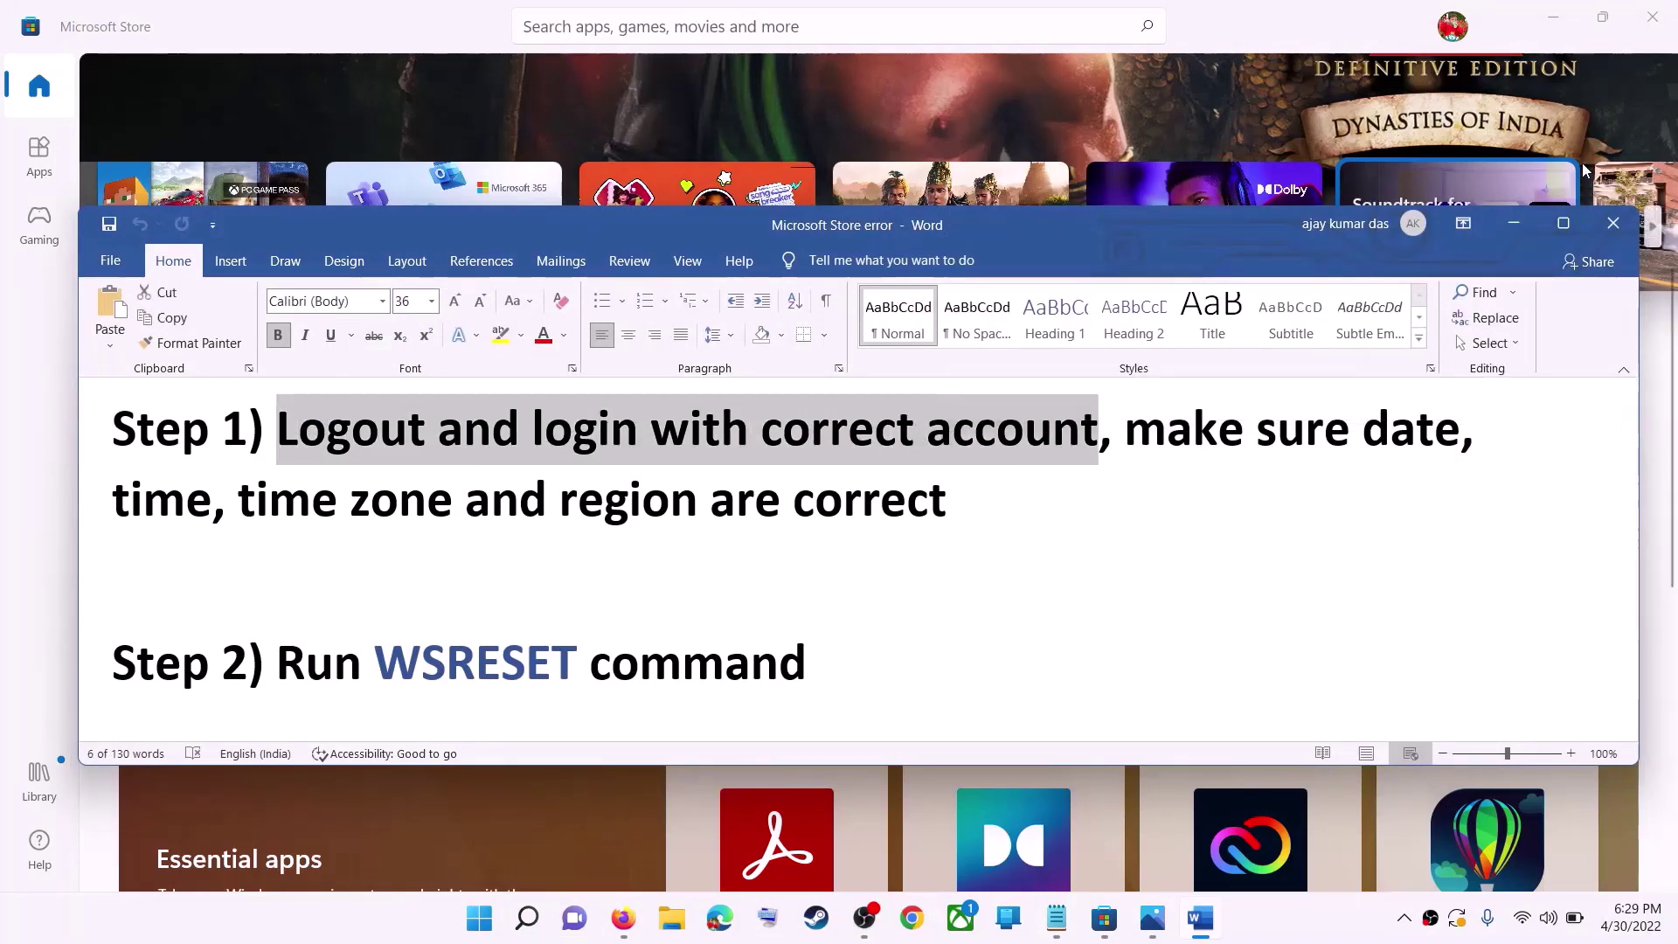
pyautogui.click(1517, 231)
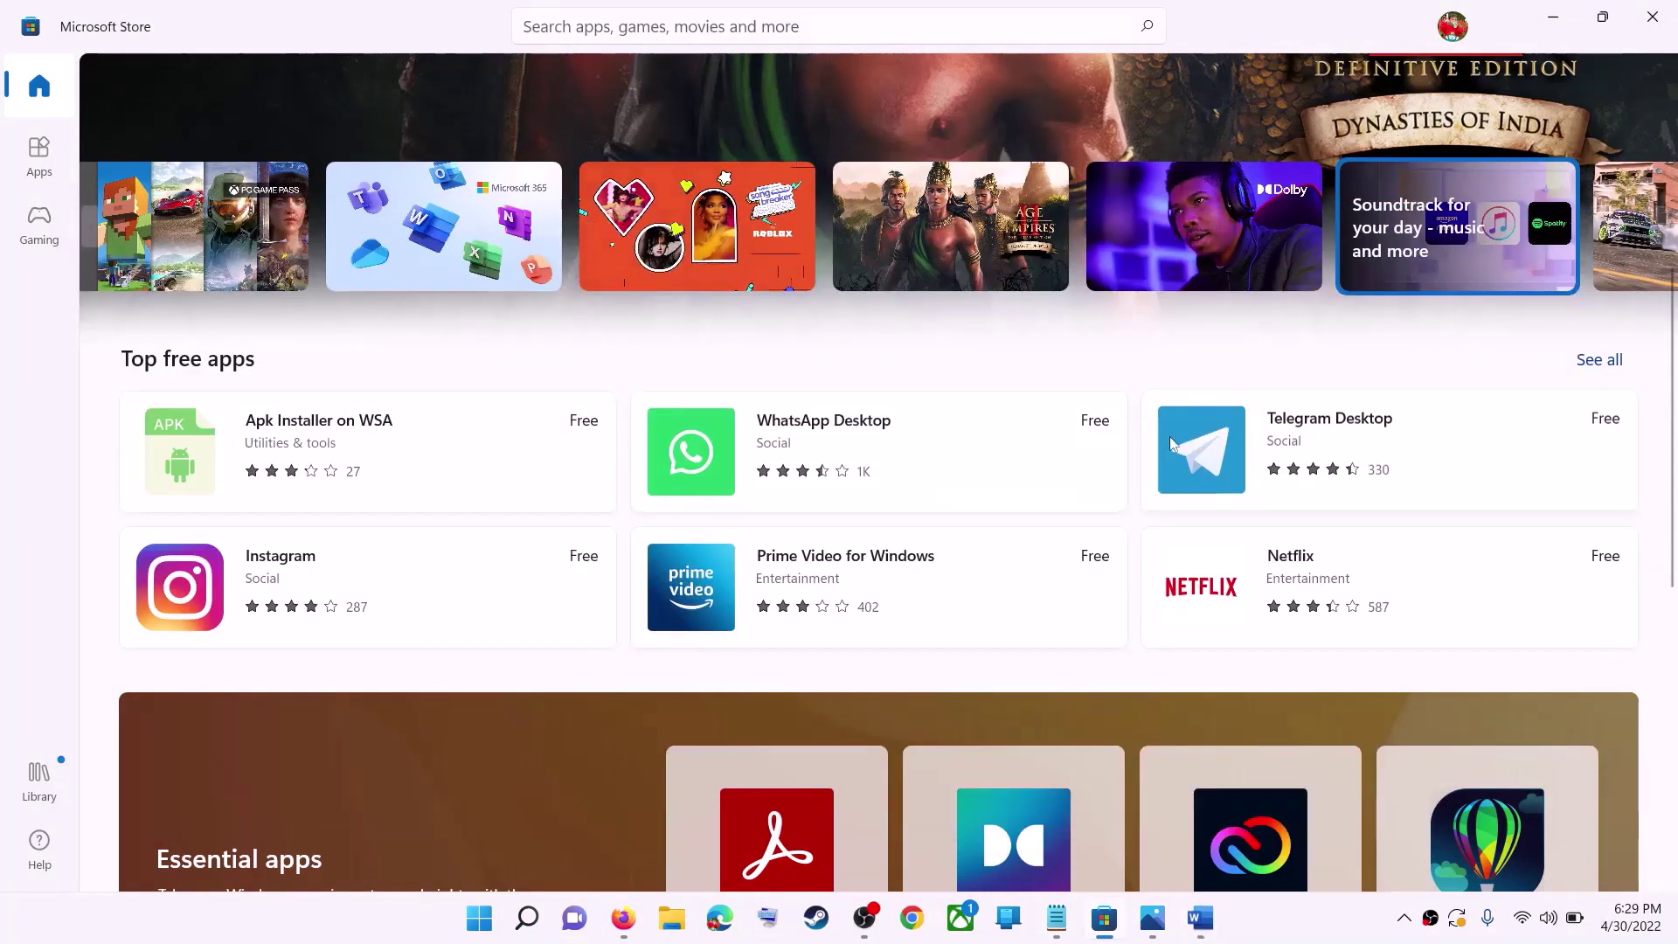
pyautogui.scroll(5, 1229, 535)
pyautogui.scroll(-1, 1228, 534)
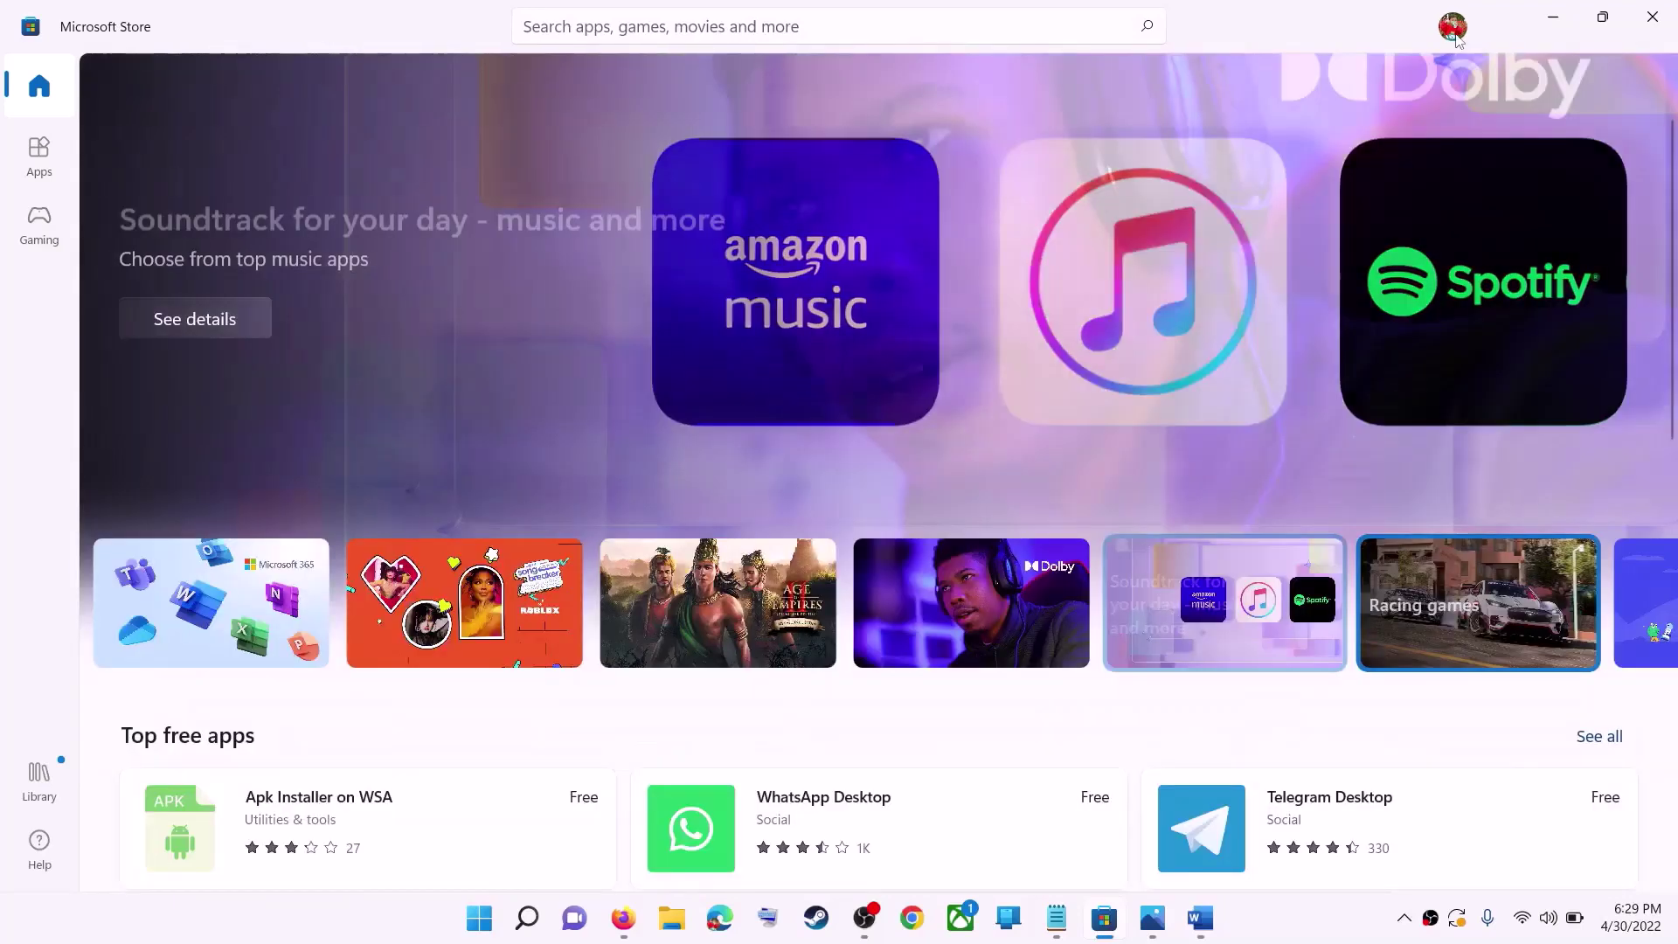
pyautogui.click(1455, 35)
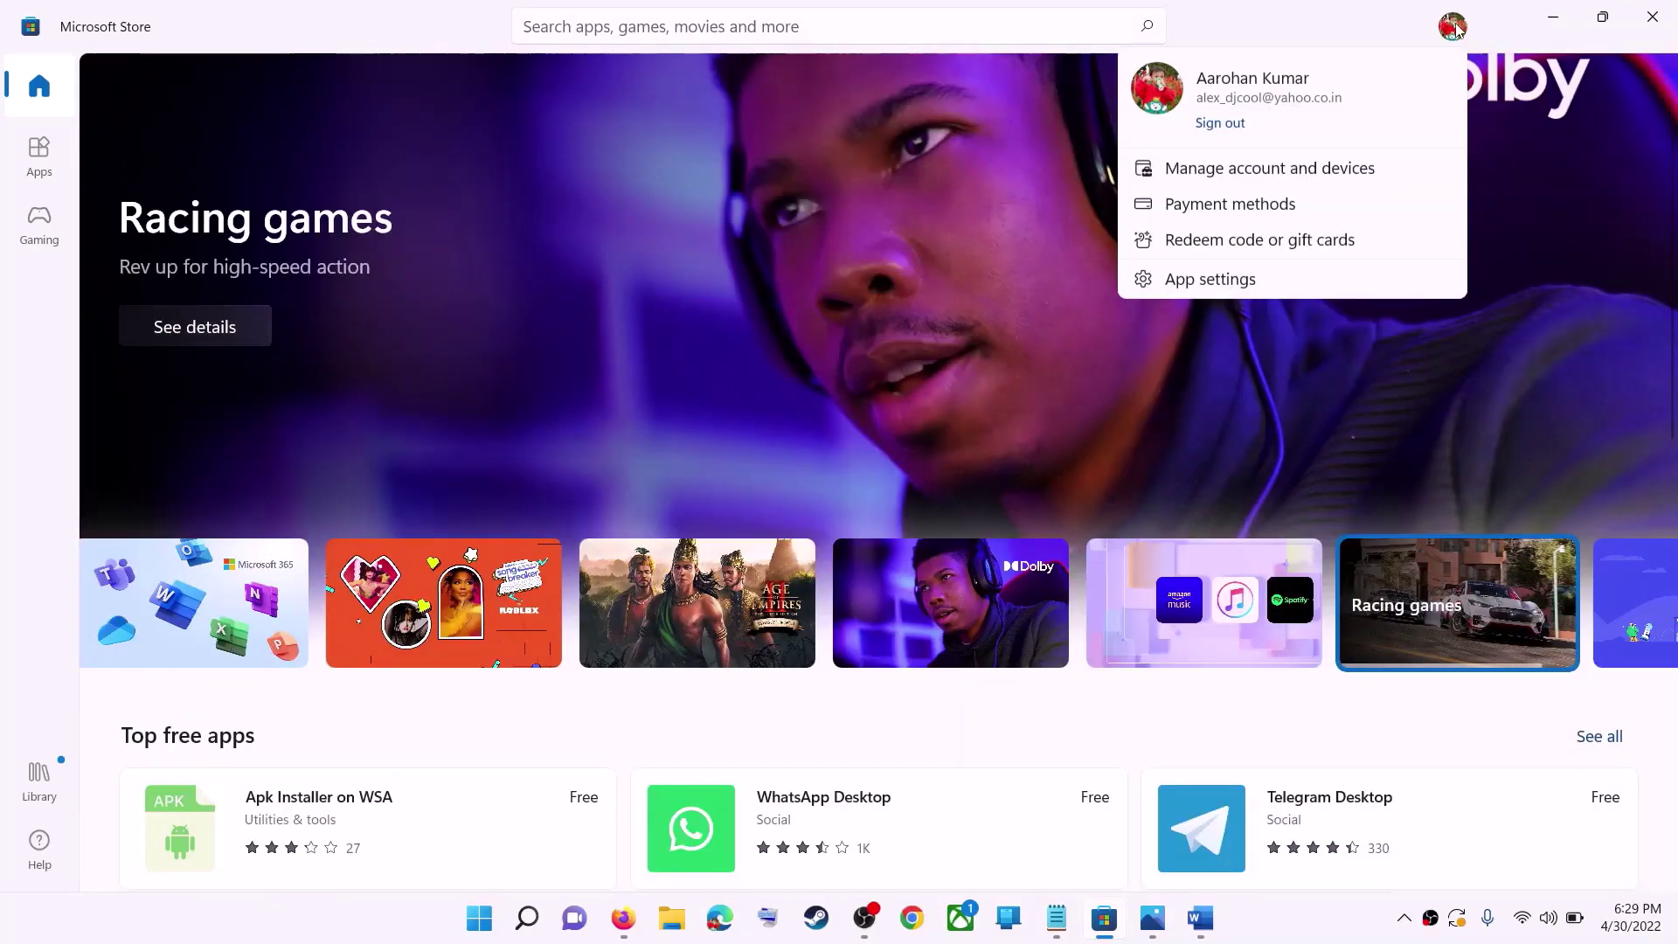
pyautogui.click(1205, 127)
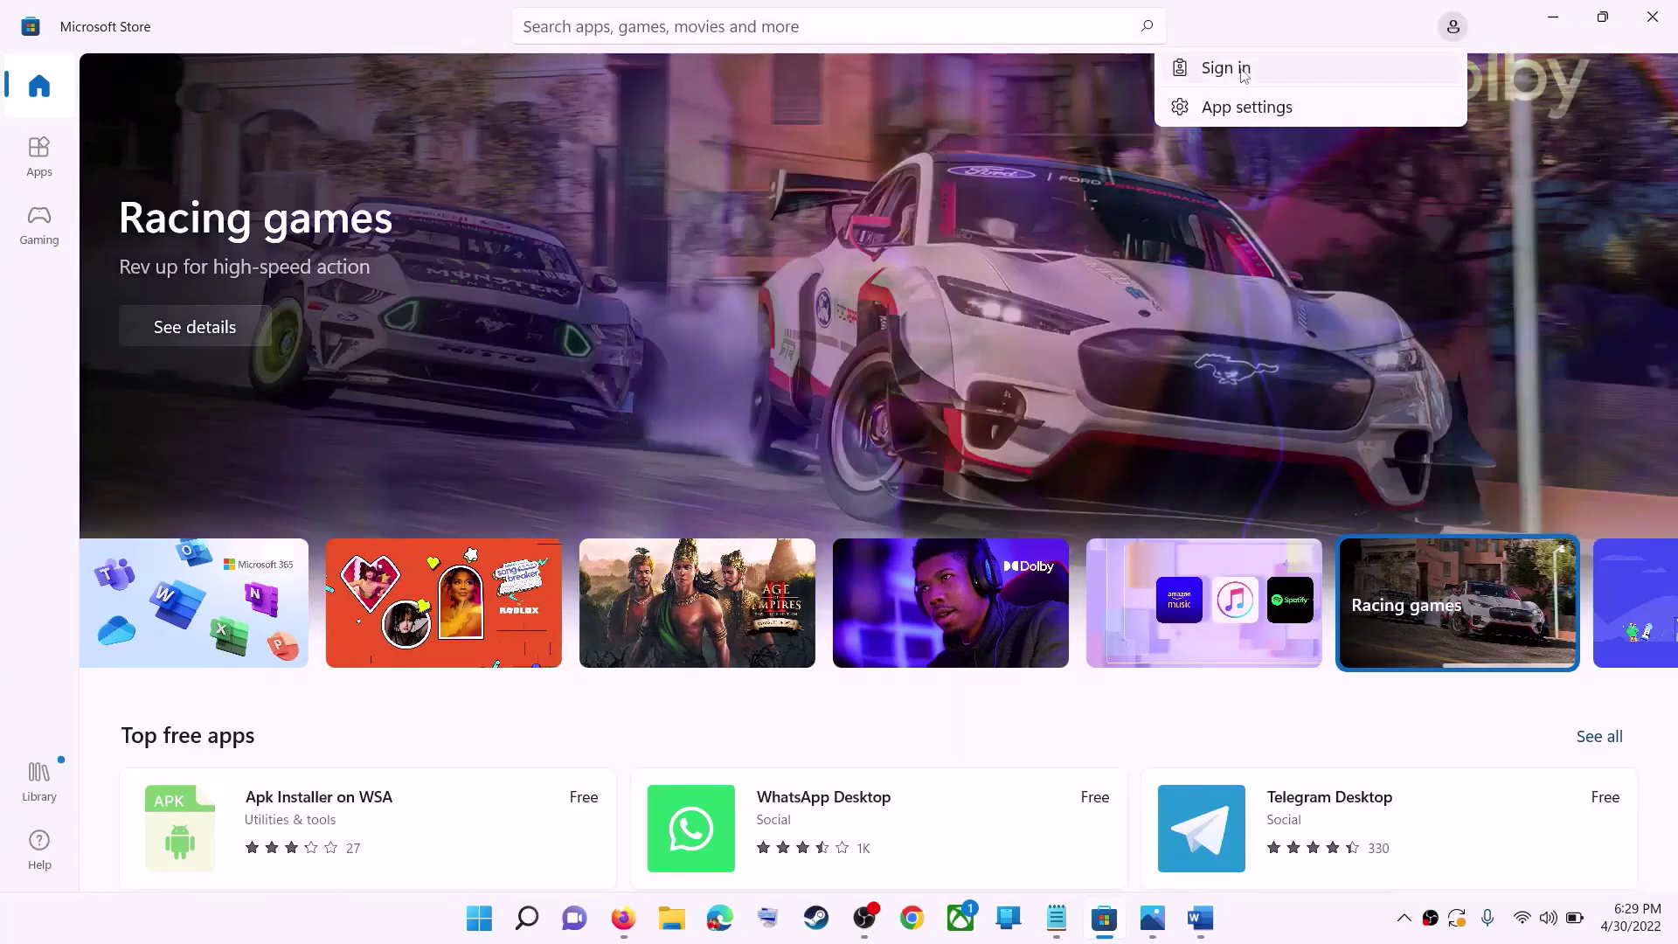
pyautogui.click(1225, 68)
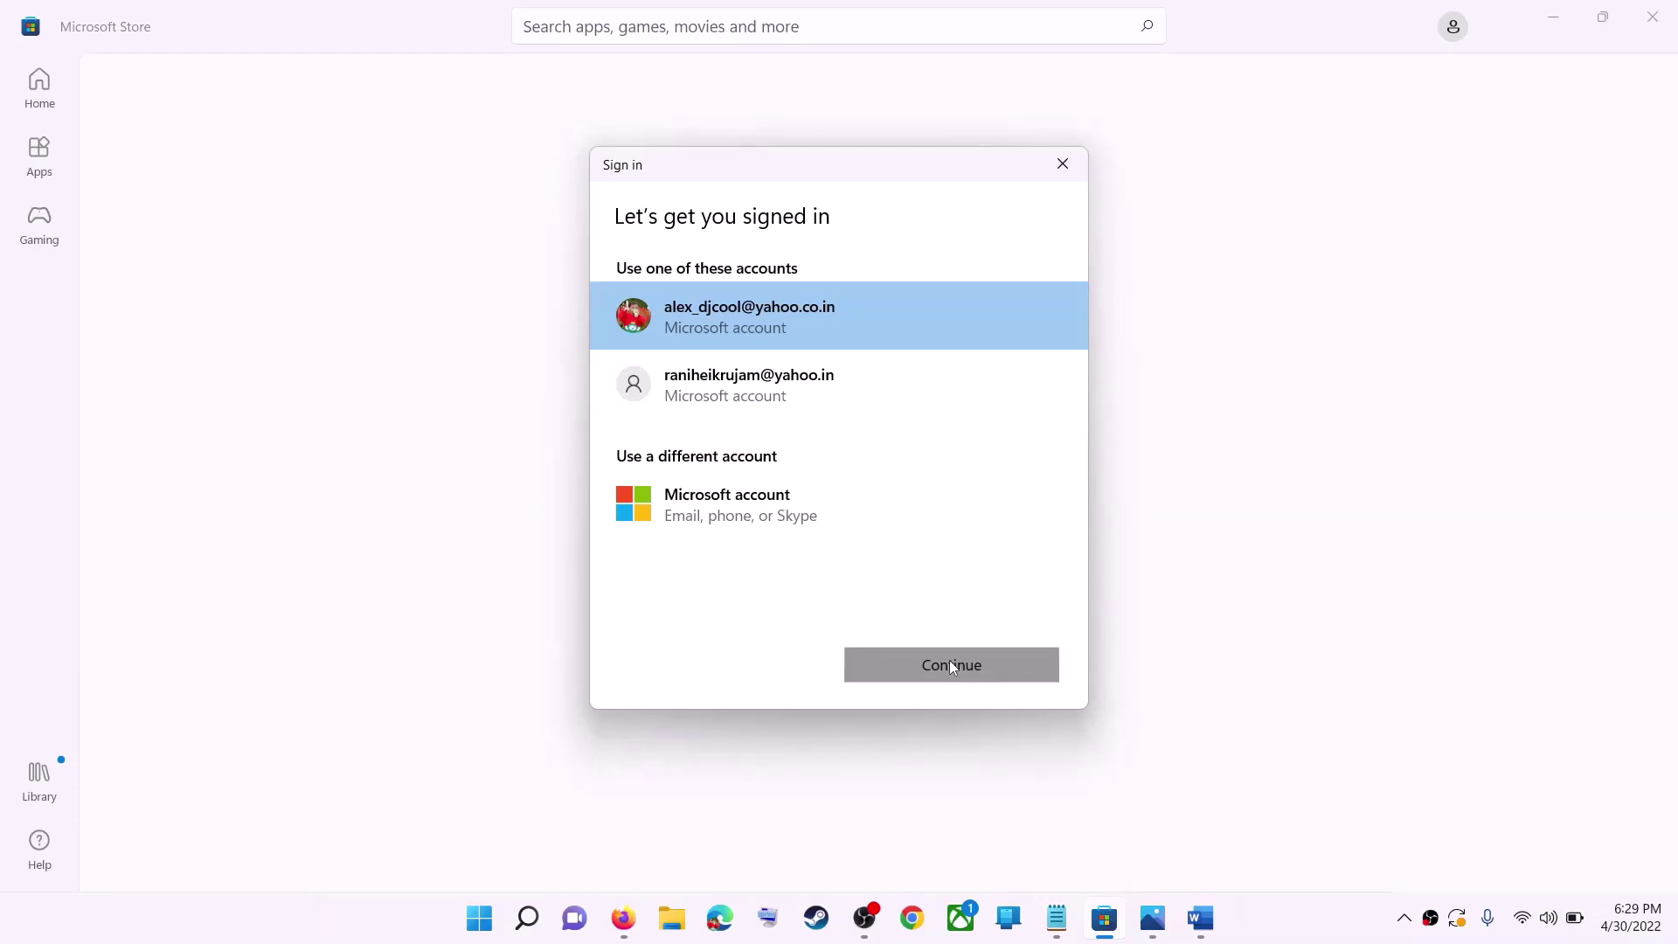
pyautogui.click(949, 659)
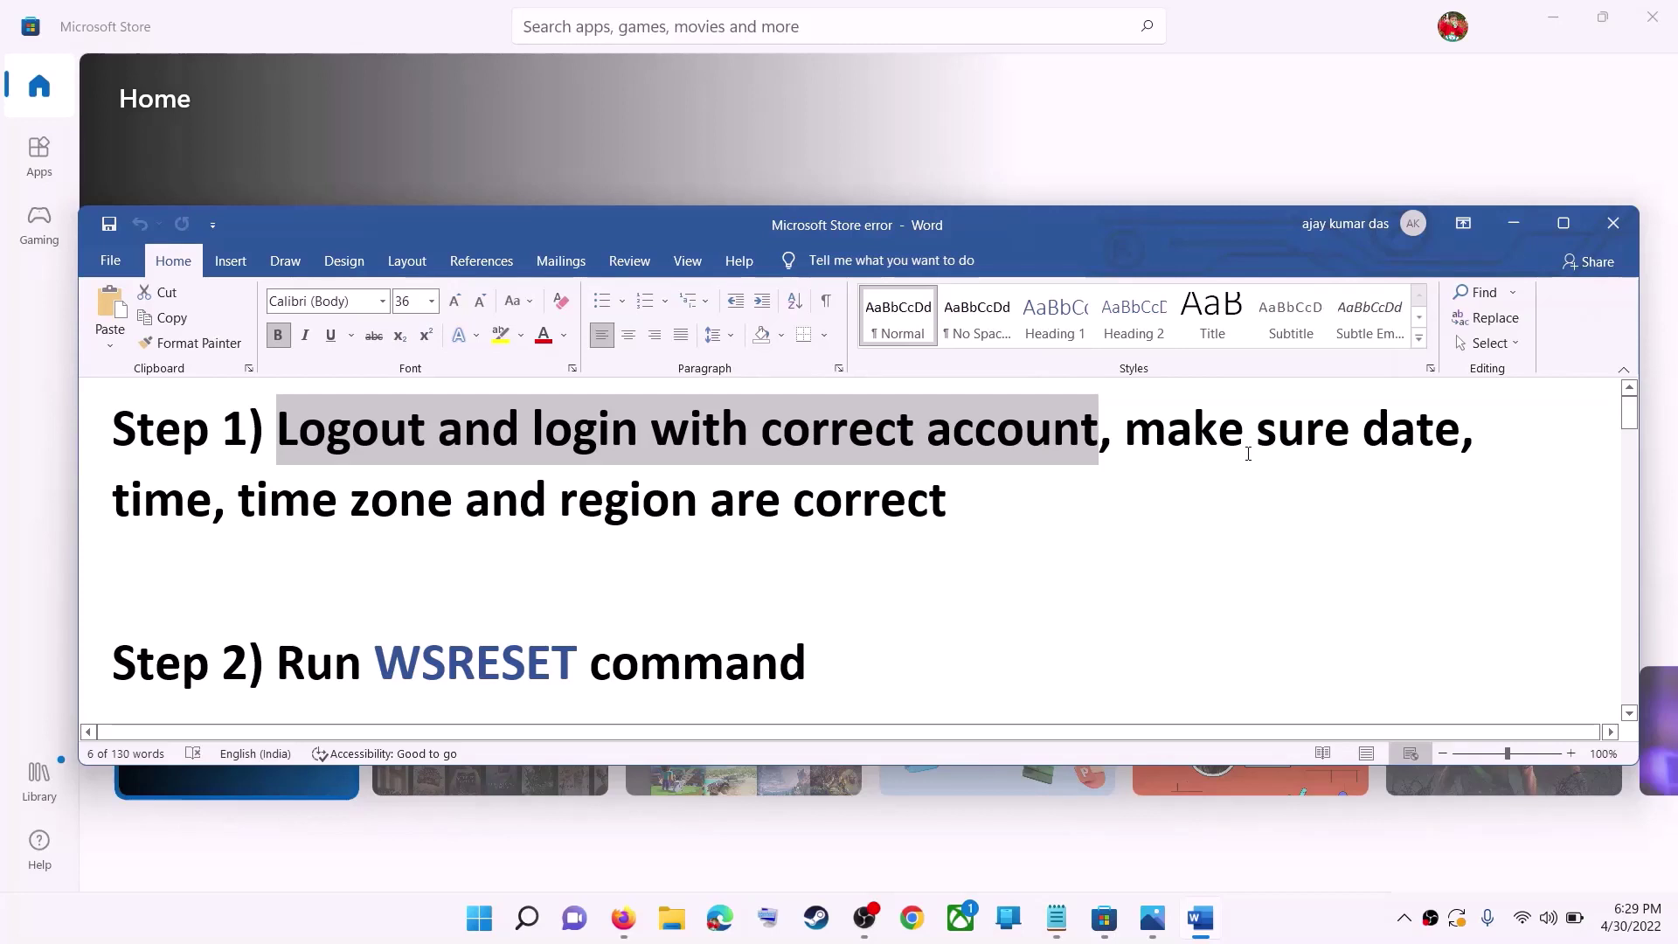
pyautogui.moveTo(1248, 453); pyautogui.dragTo(850, 481)
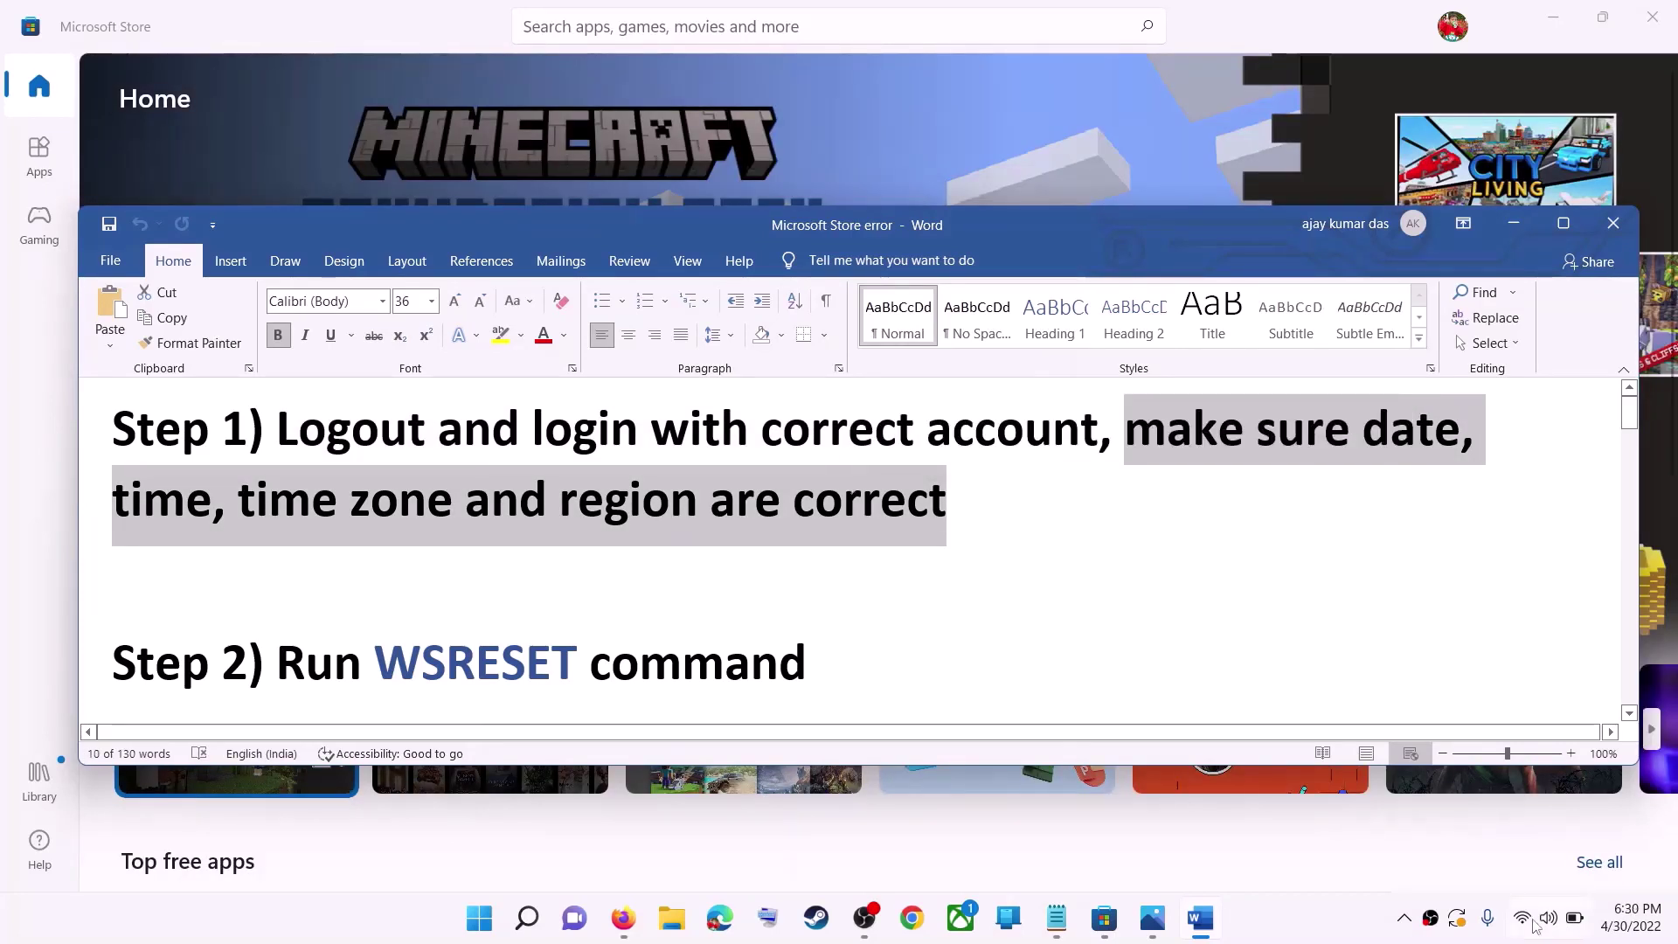
pyautogui.rightClick(1631, 918)
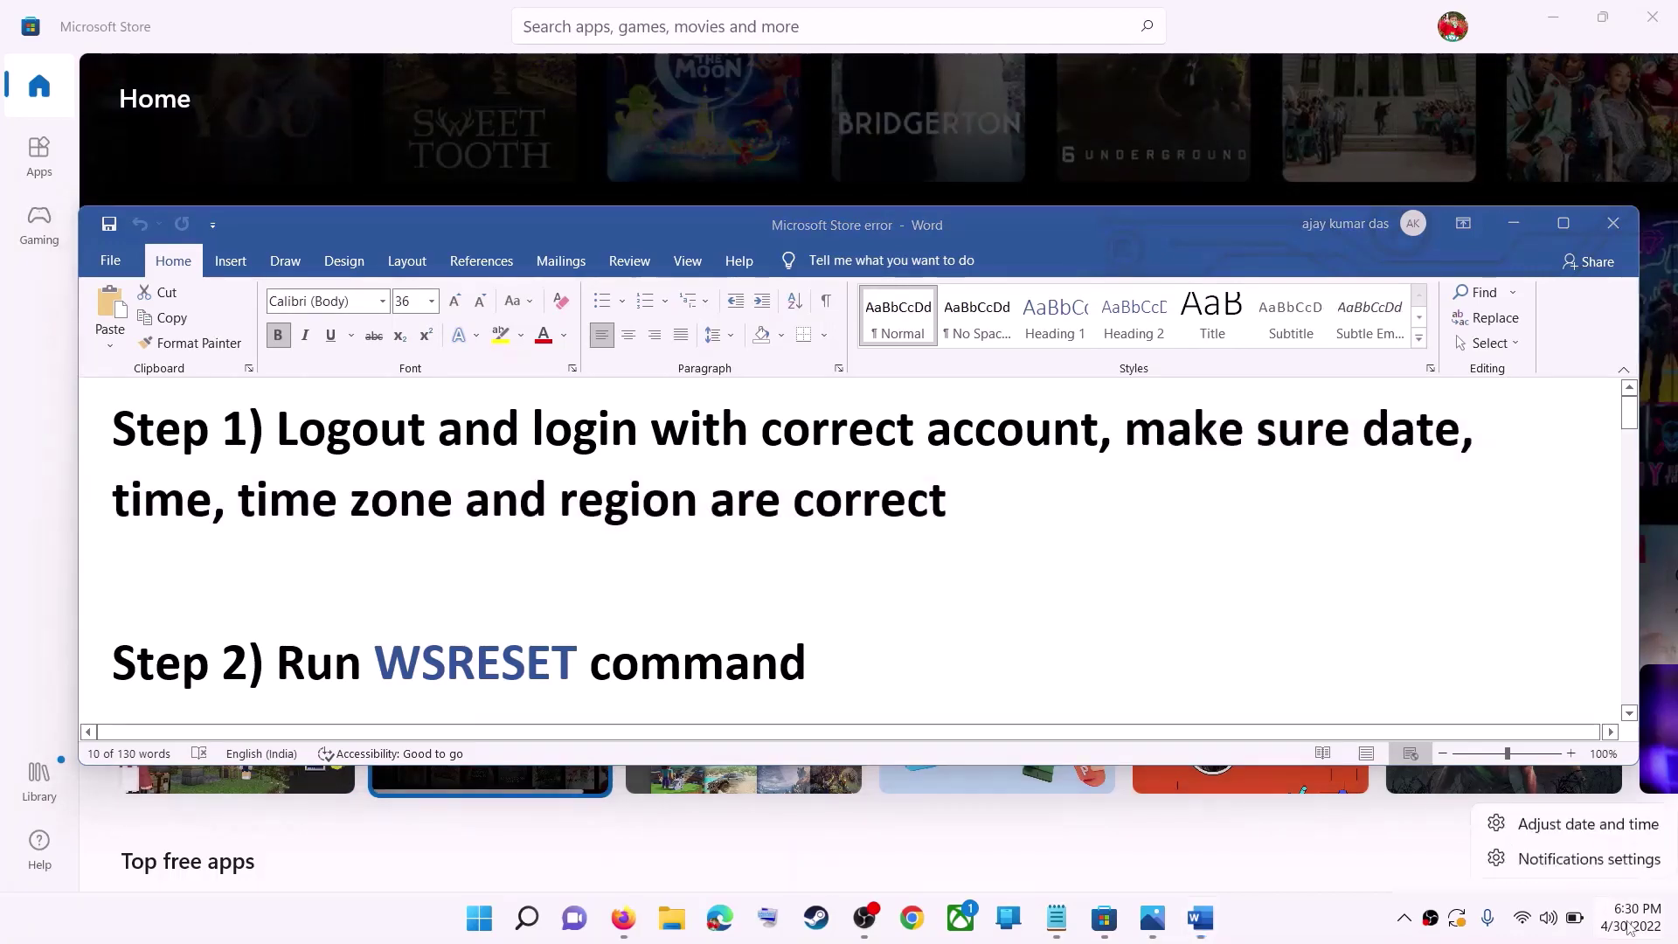
pyautogui.click(1586, 824)
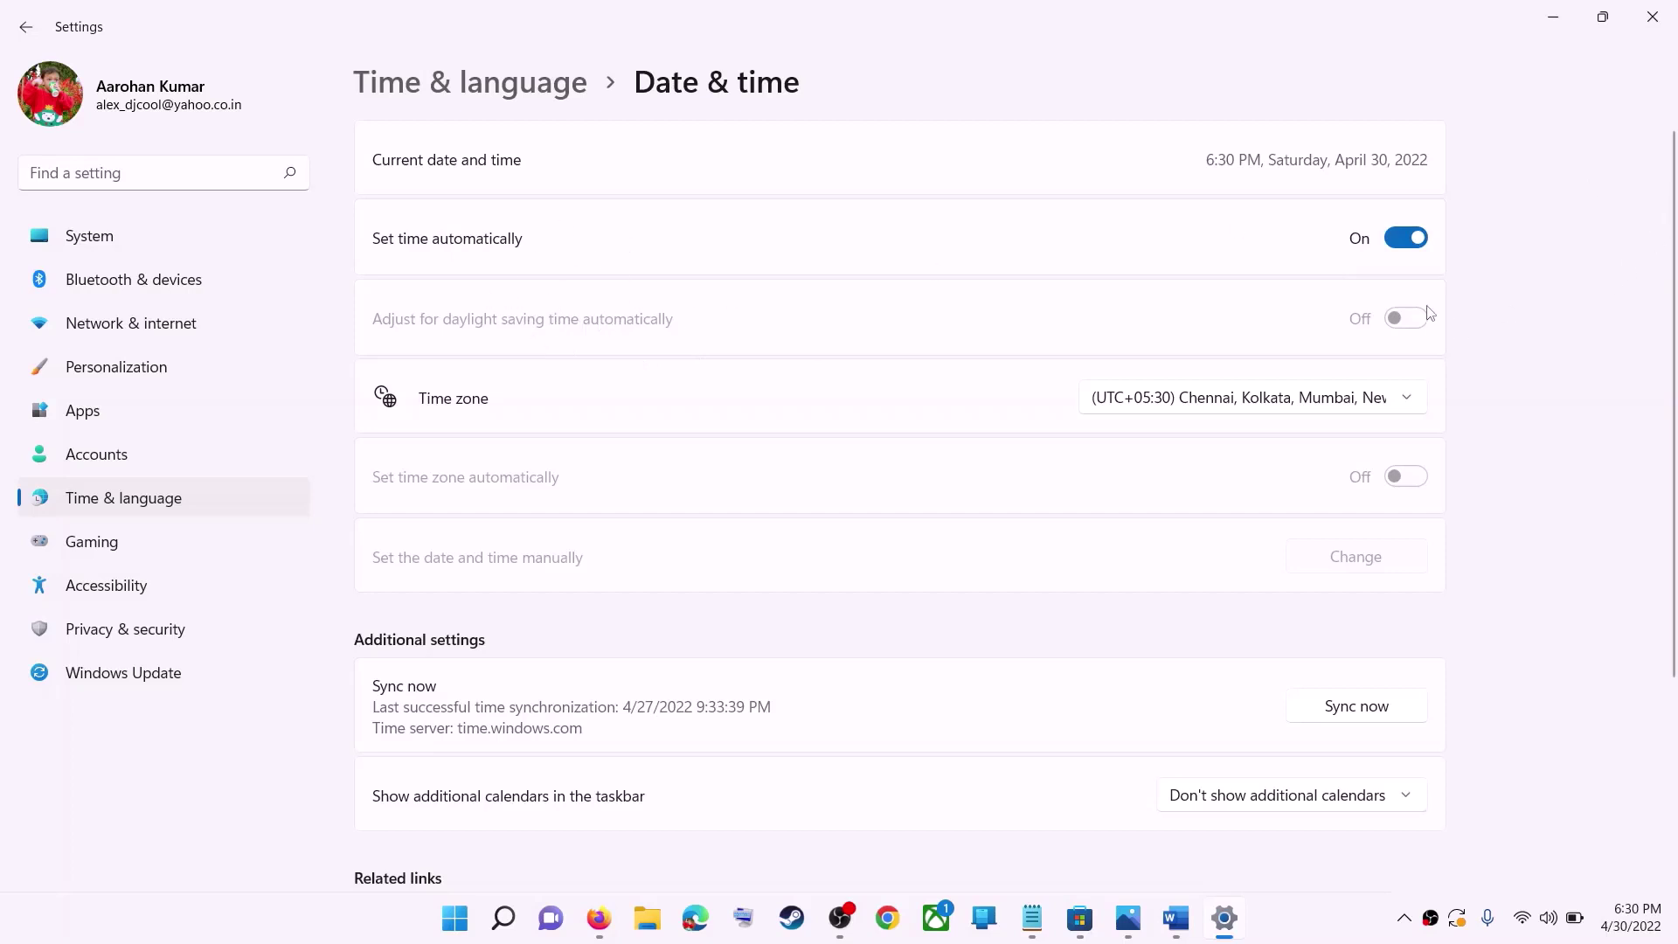
pyautogui.click(1234, 407)
pyautogui.click(1281, 400)
pyautogui.scroll(-3, 1507, 491)
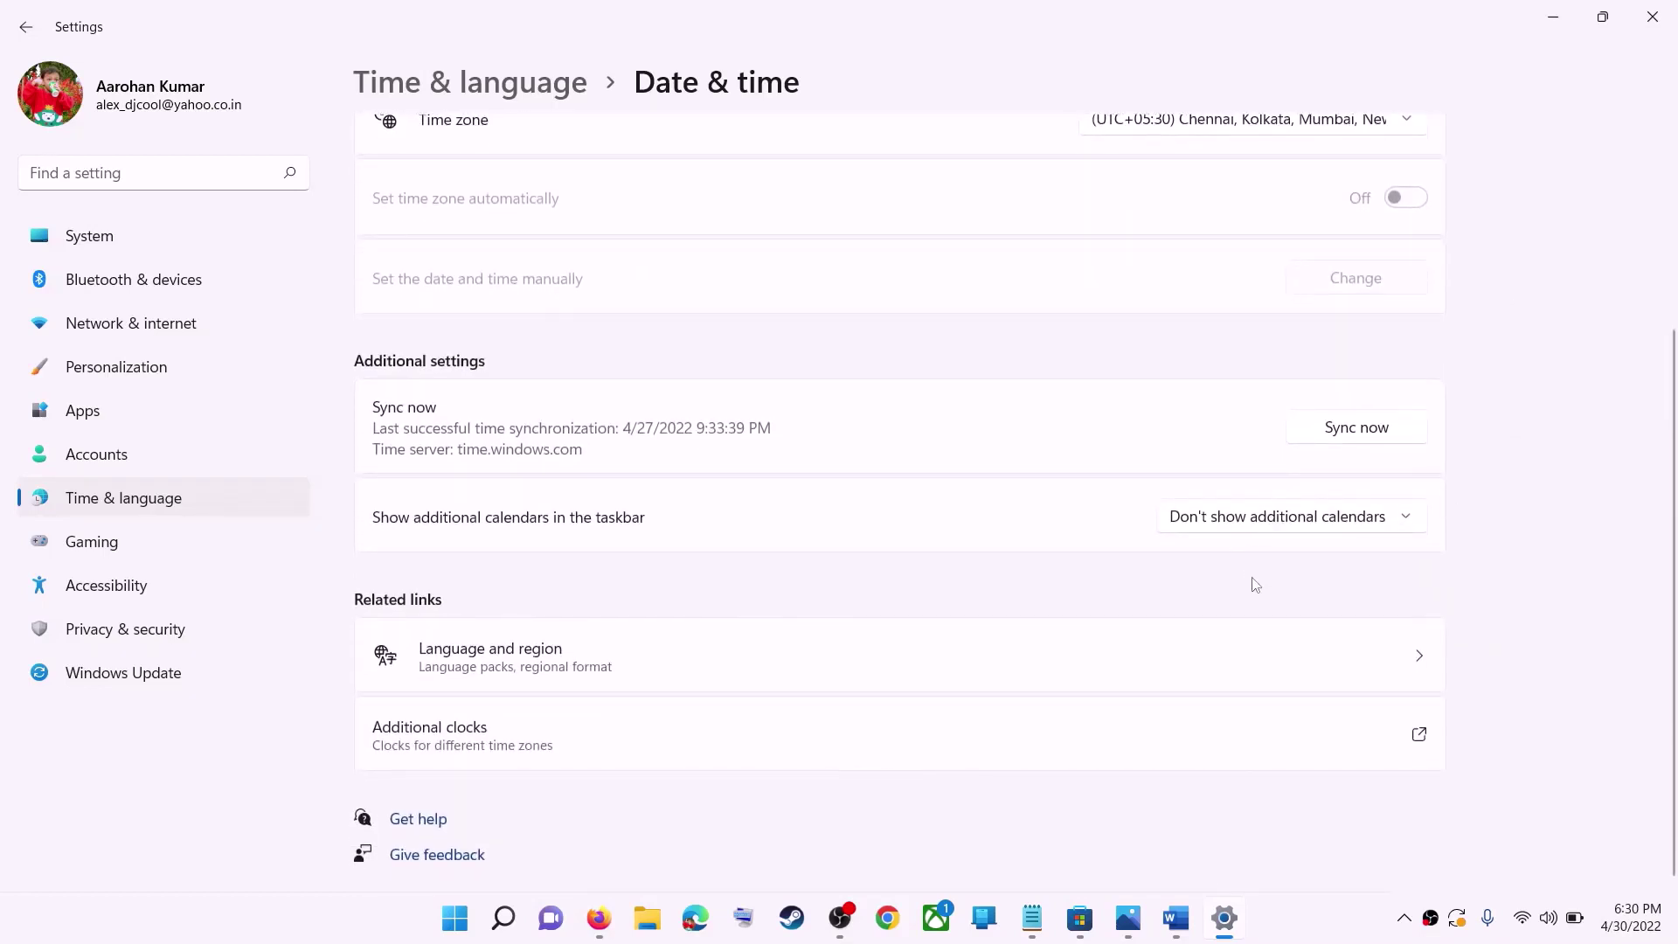
pyautogui.scroll(2, 1249, 582)
pyautogui.scroll(-2, 757, 518)
pyautogui.scroll(3, 734, 513)
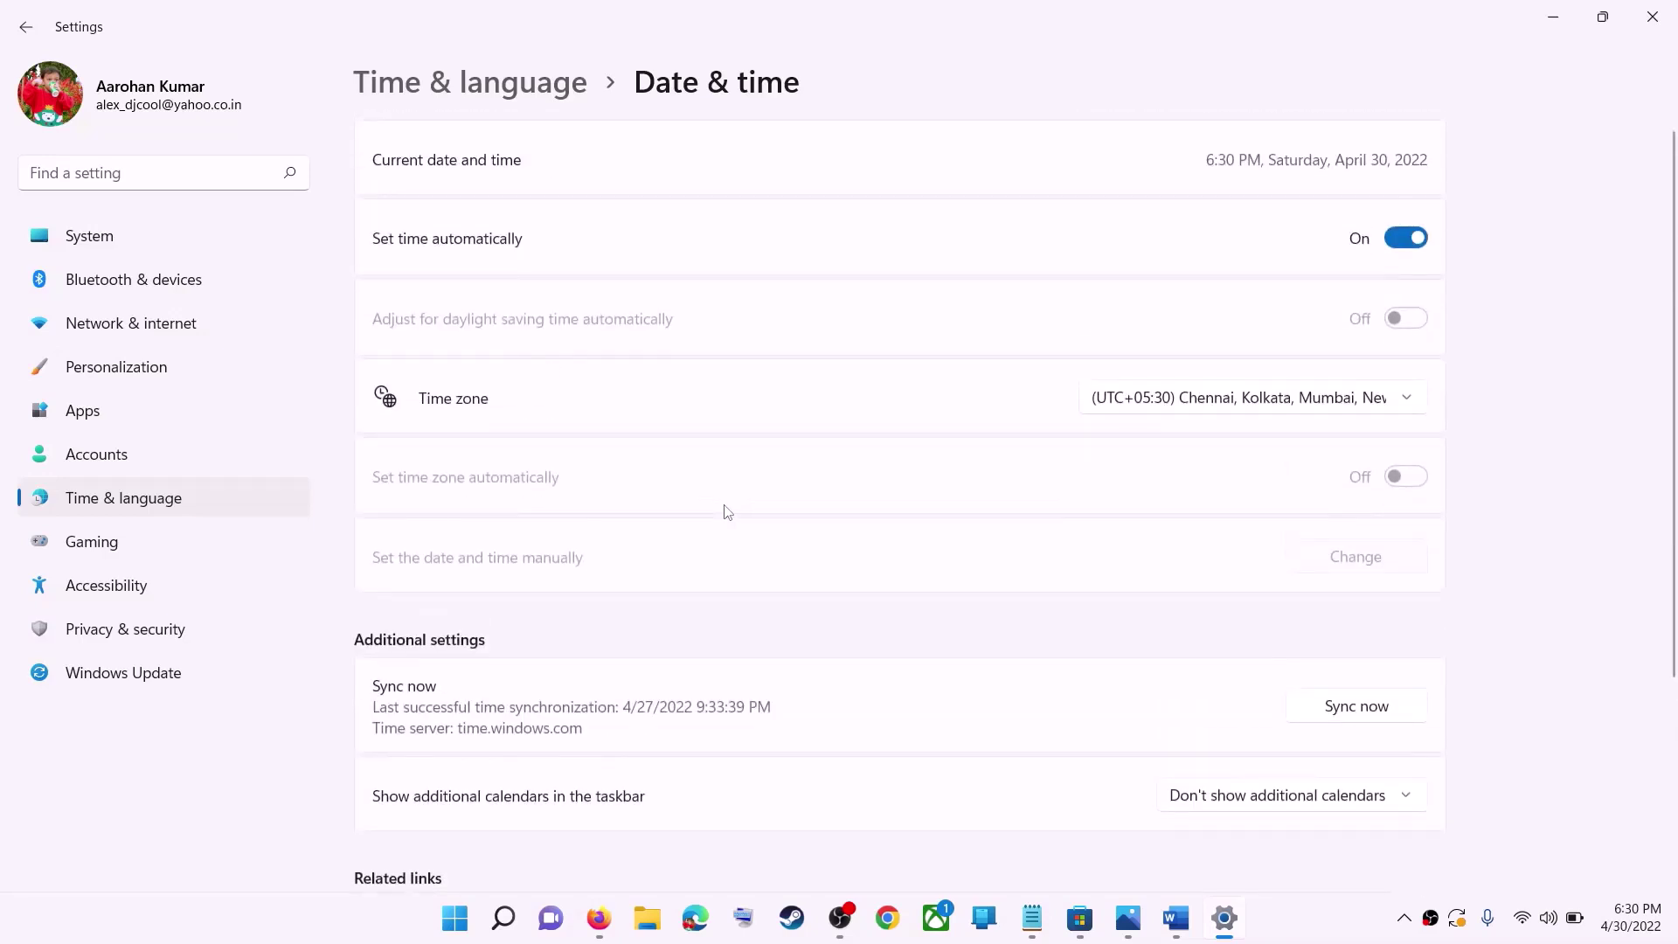
pyautogui.click(104, 507)
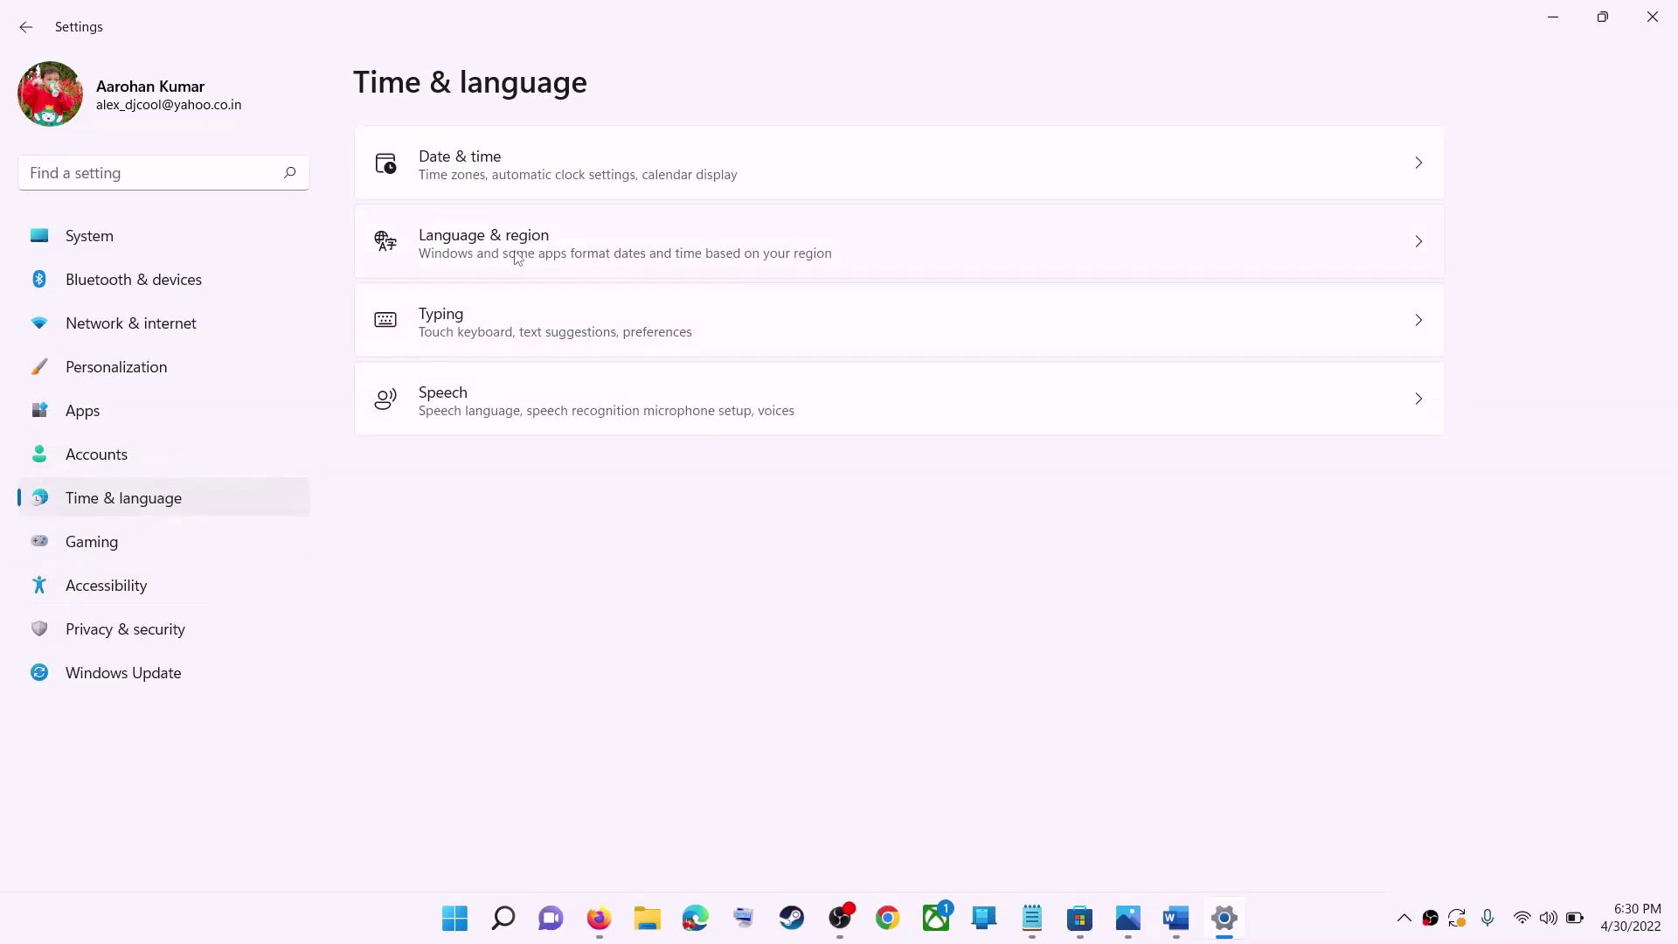
pyautogui.click(1267, 263)
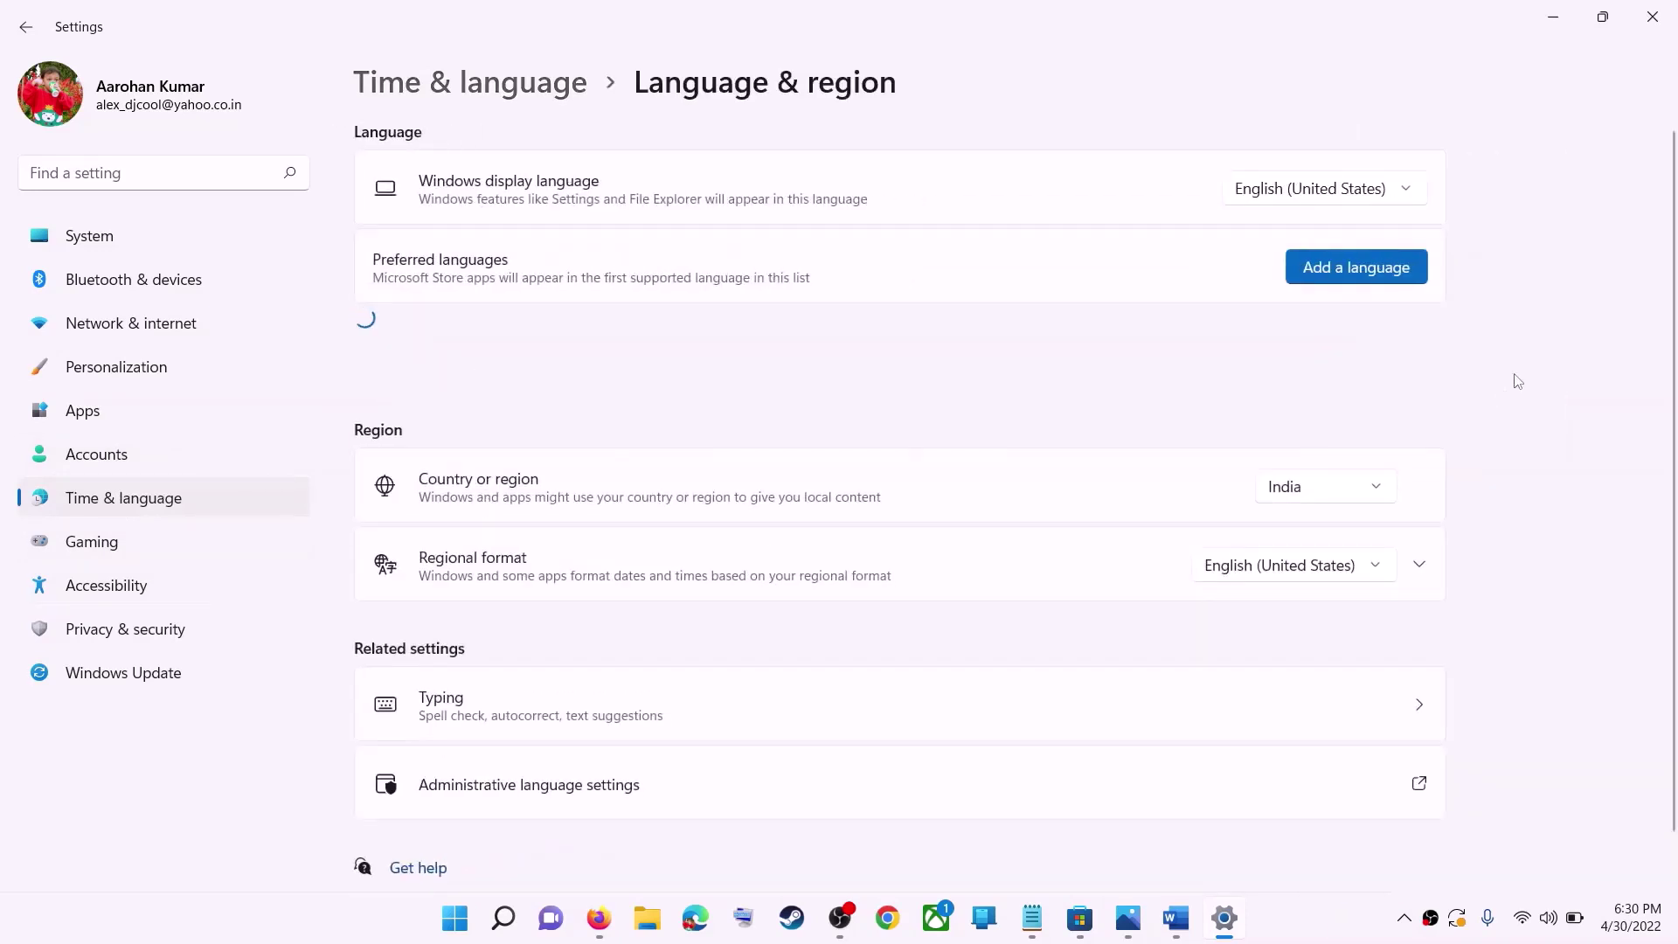
pyautogui.click(1293, 478)
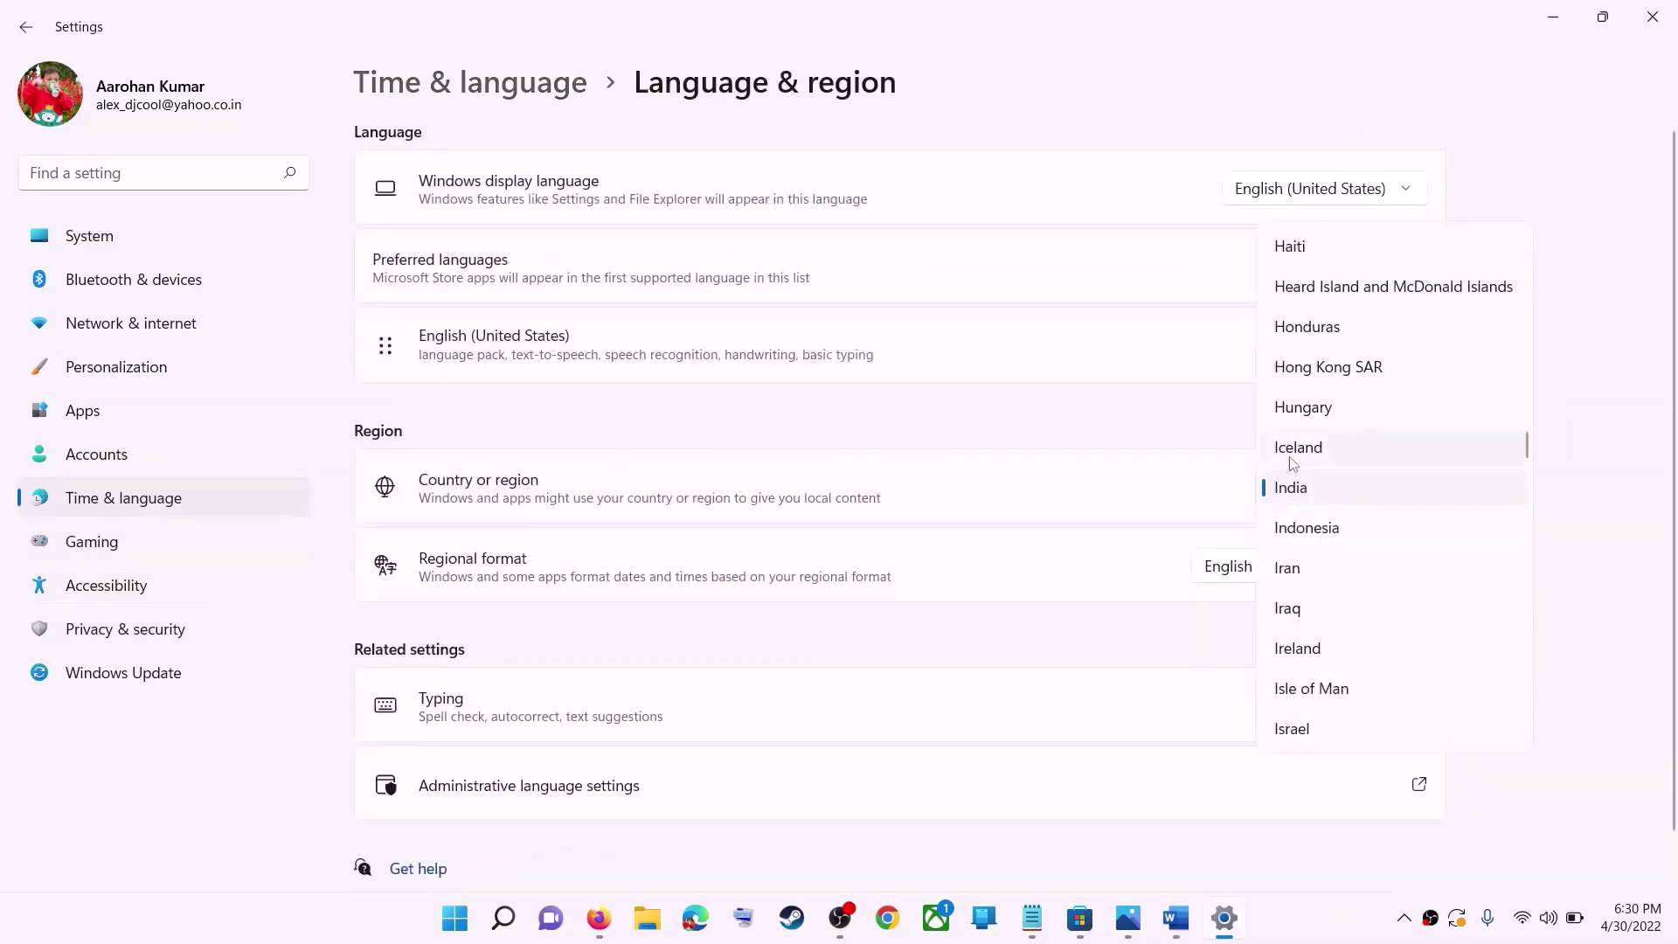
pyautogui.click(1637, 477)
pyautogui.click(1664, 26)
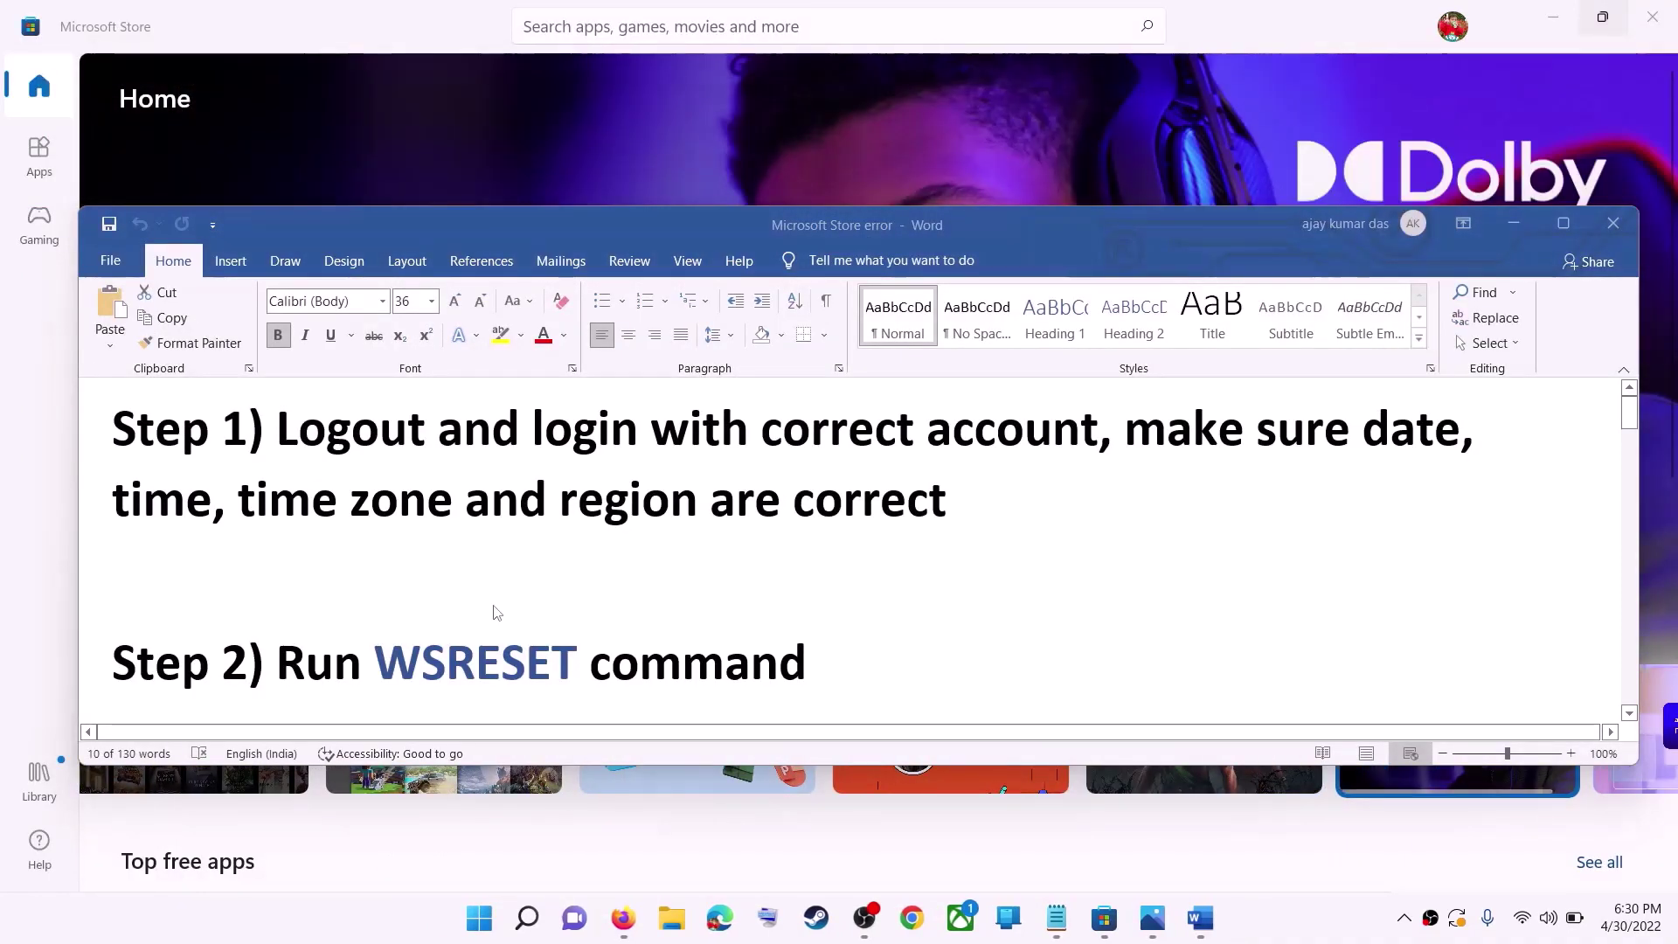
# - Copy WSRESET from the notes, run it from Start search, and maximize the relaunched Store
pyautogui.scroll(-1, 609, 612)
pyautogui.doubleClick(526, 609)
pyautogui.hotkey('ctrl', 'c')
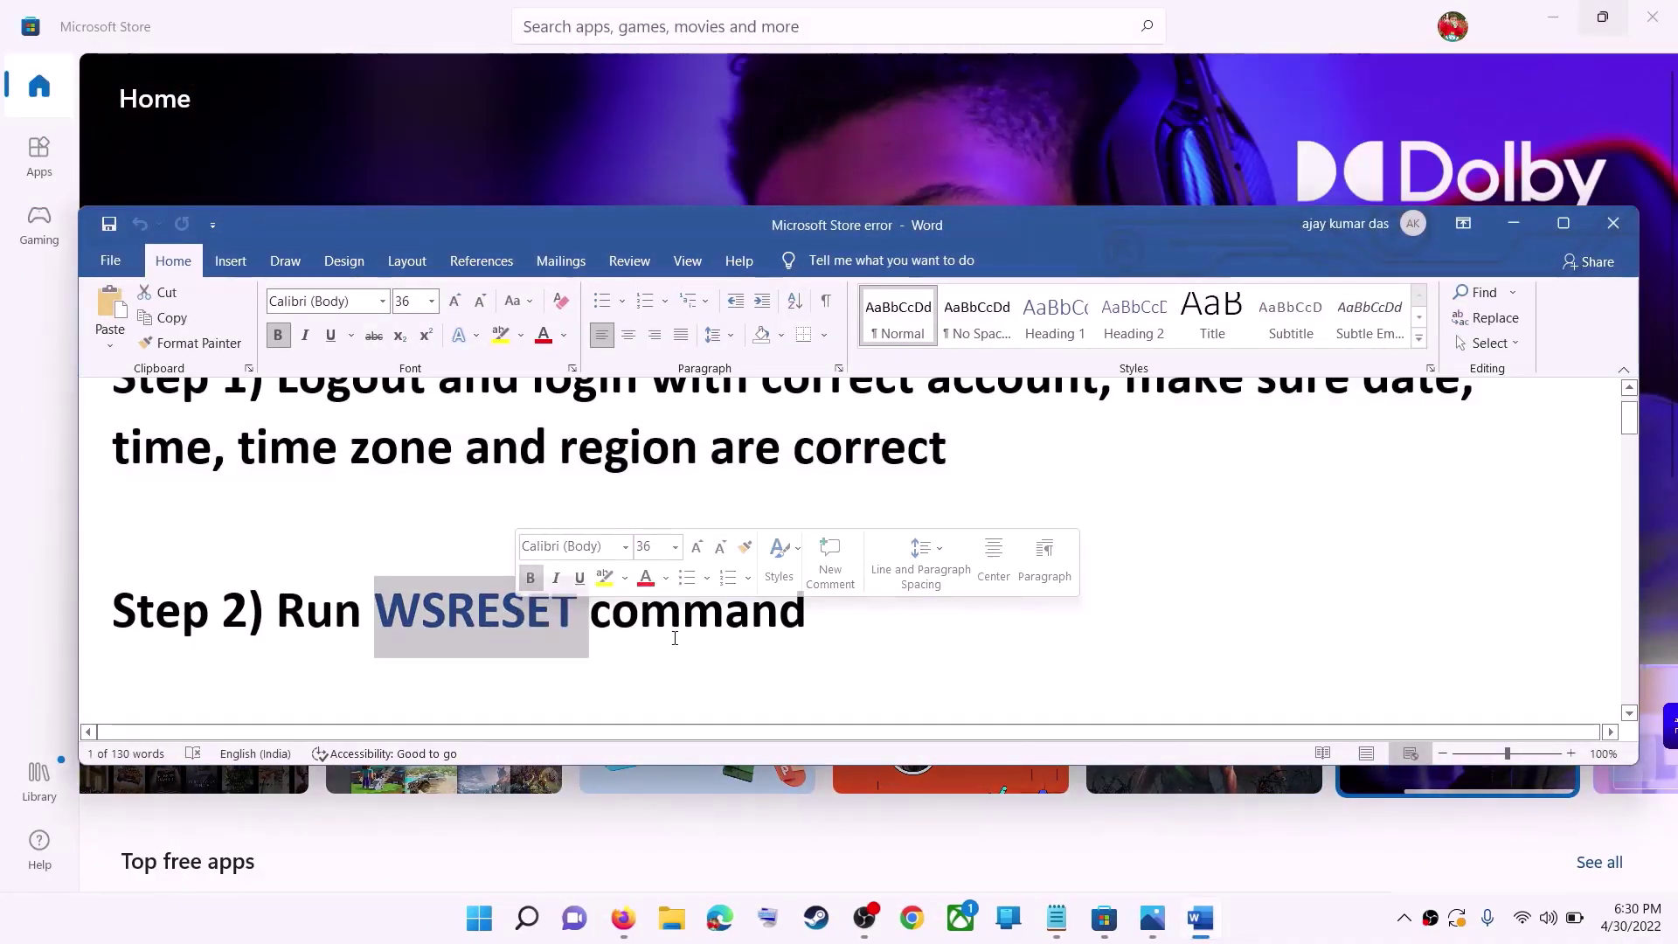
pyautogui.click(499, 920)
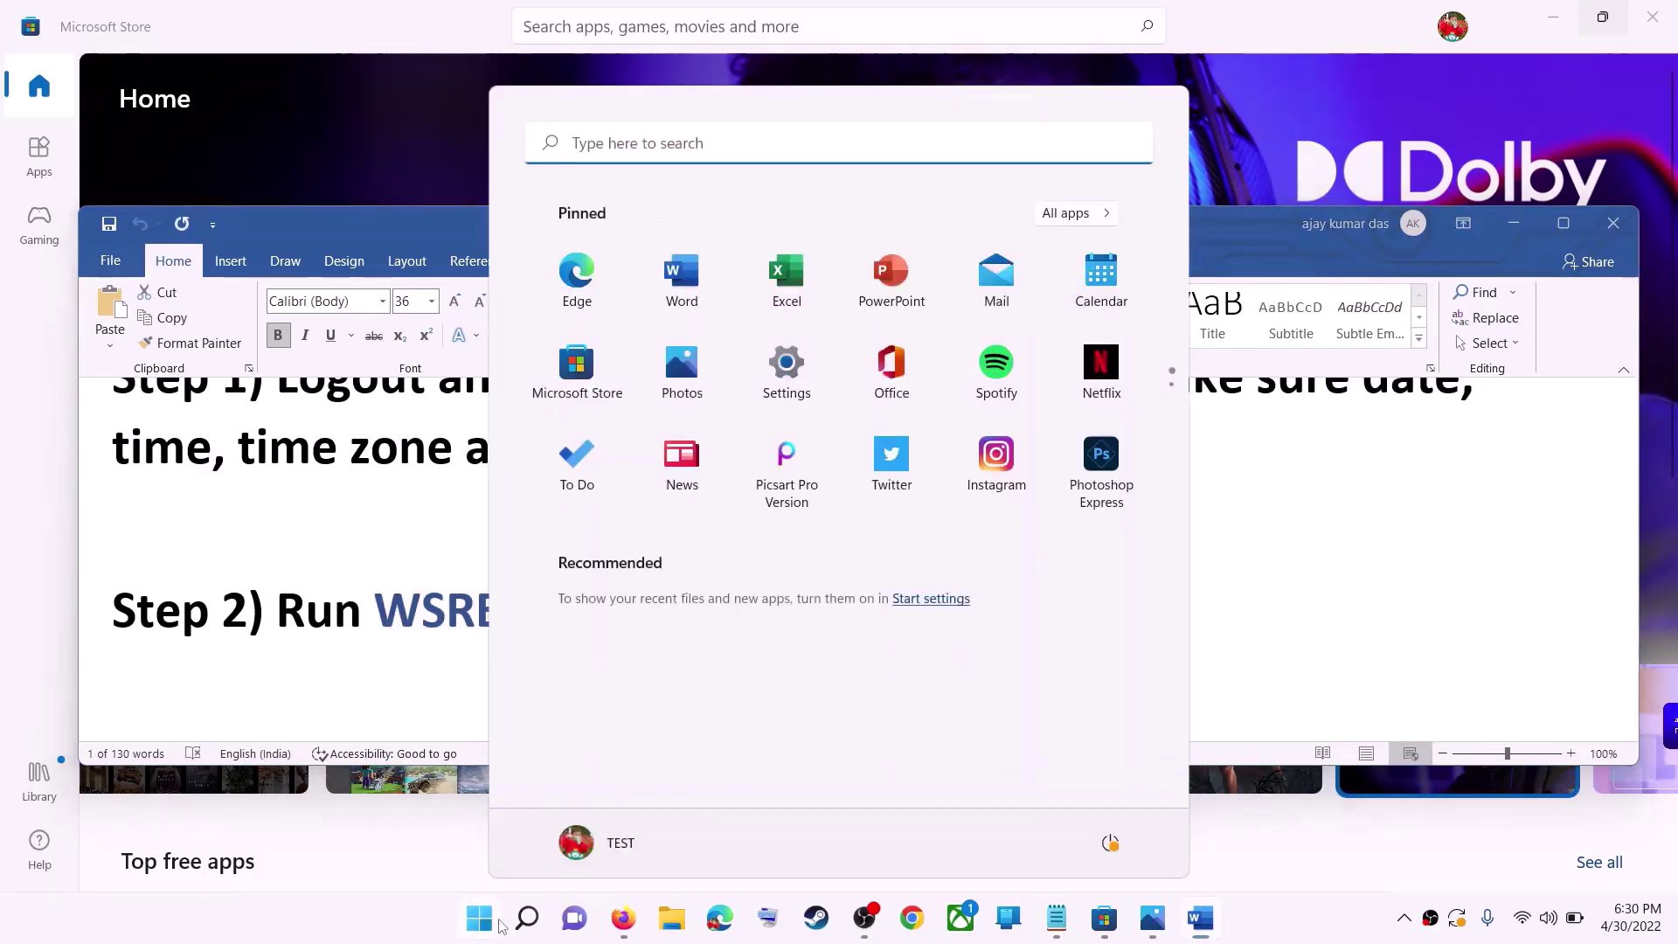
pyautogui.hotkey('ctrl', 'v')
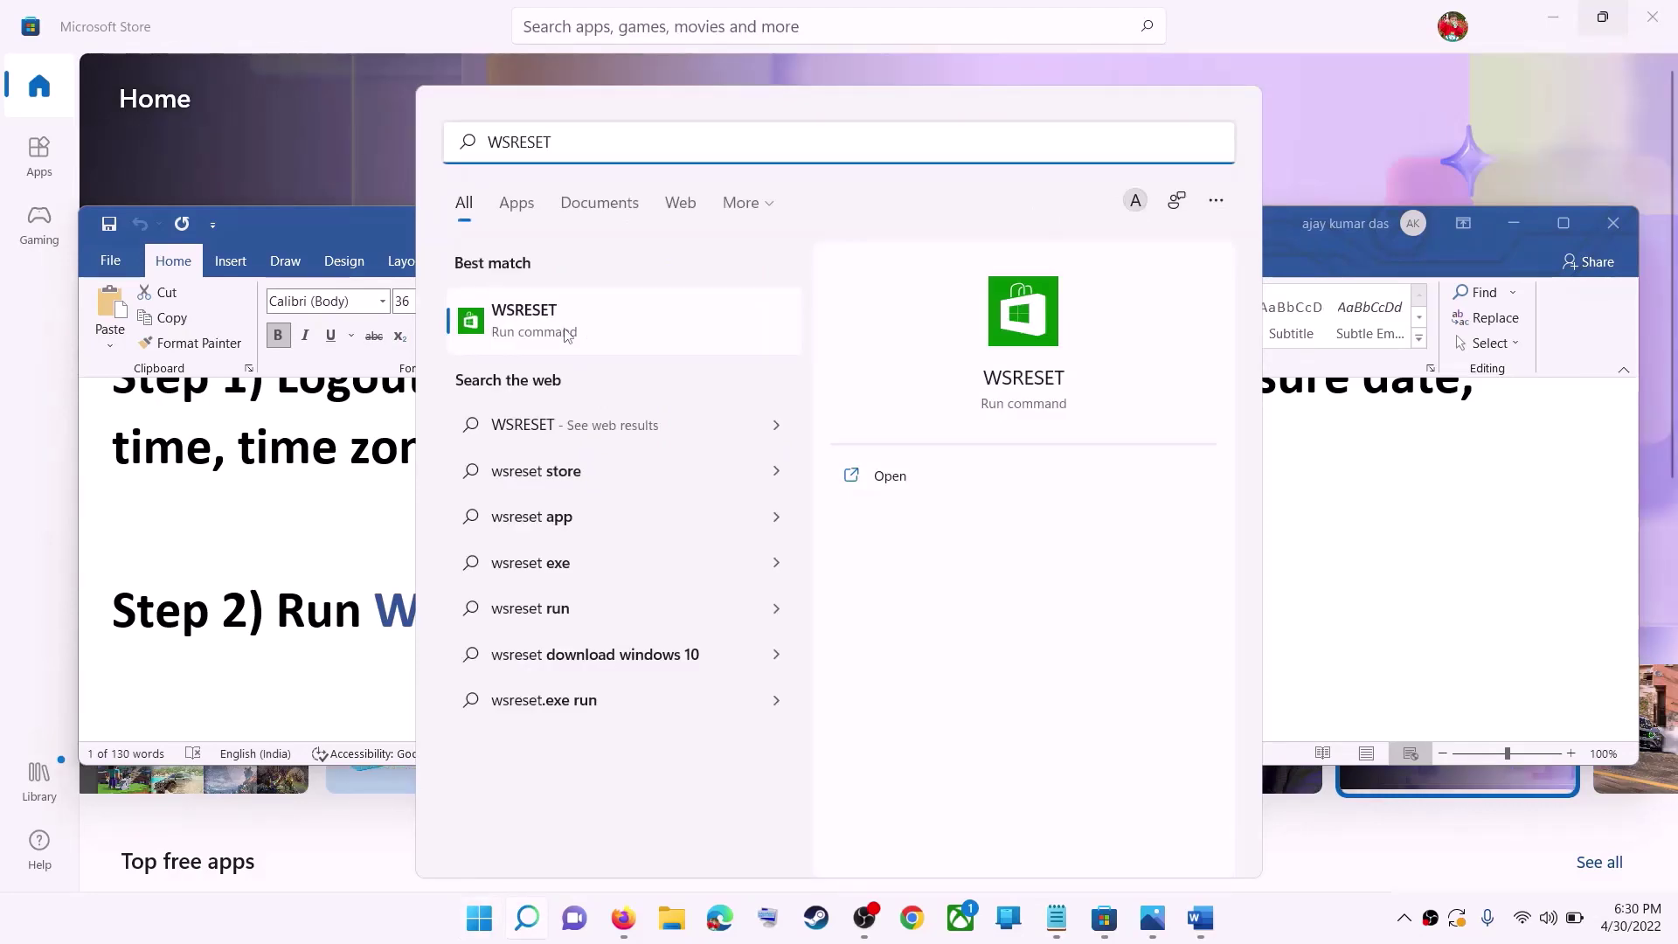
pyautogui.click(566, 334)
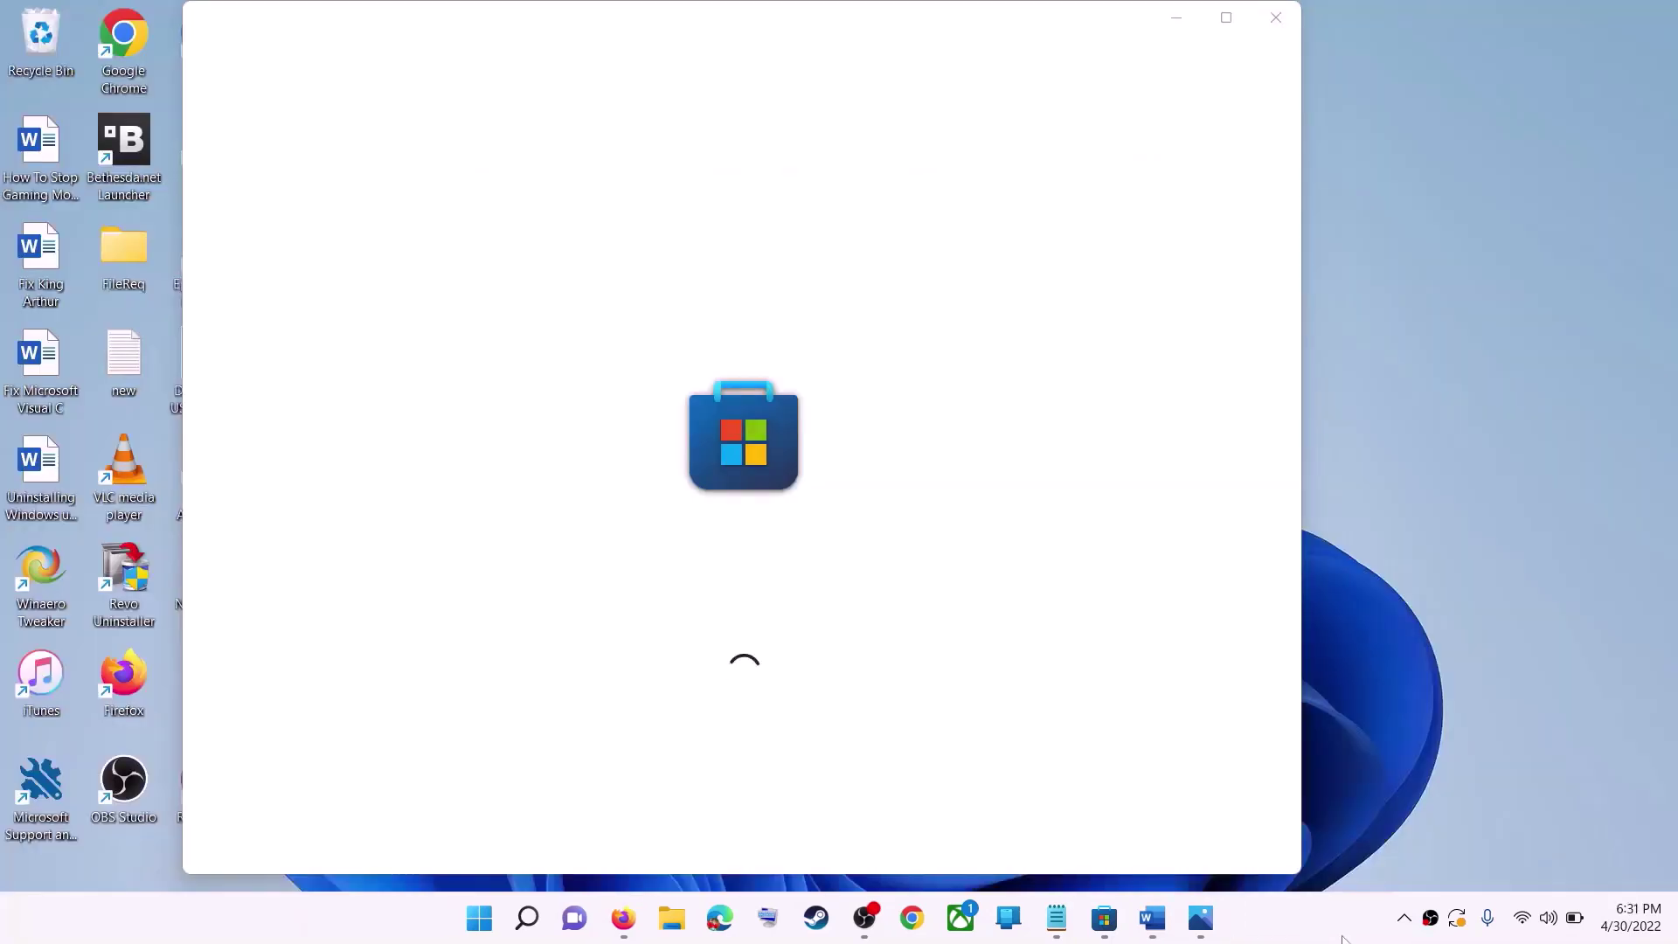
pyautogui.click(1238, 28)
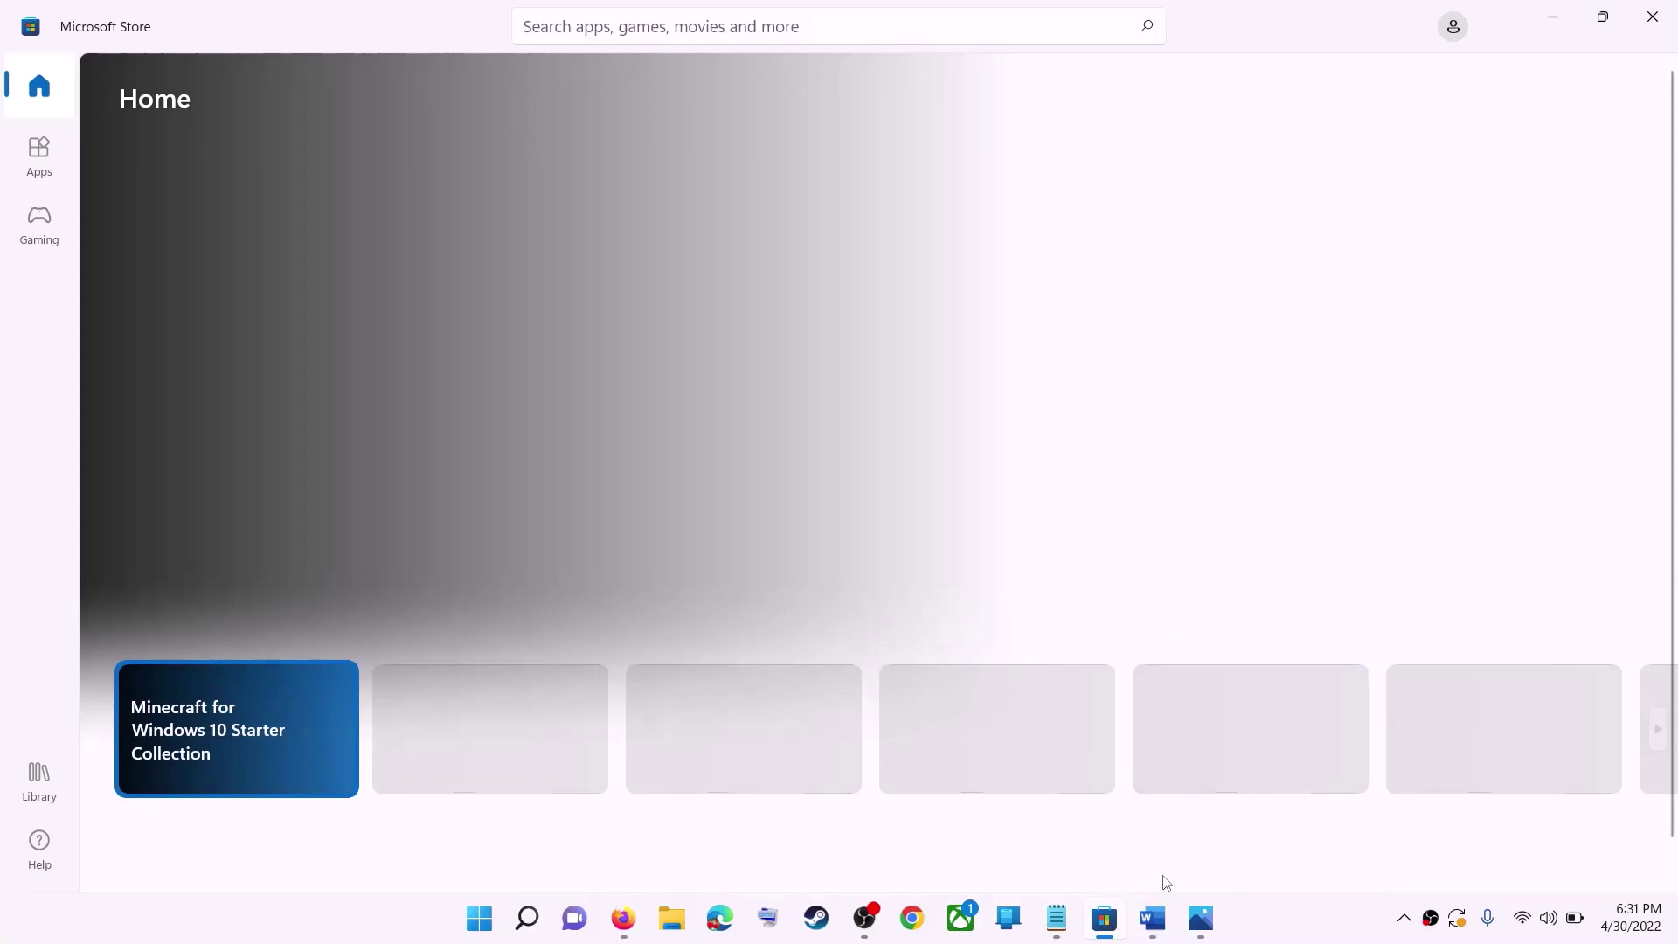
pyautogui.click(1152, 918)
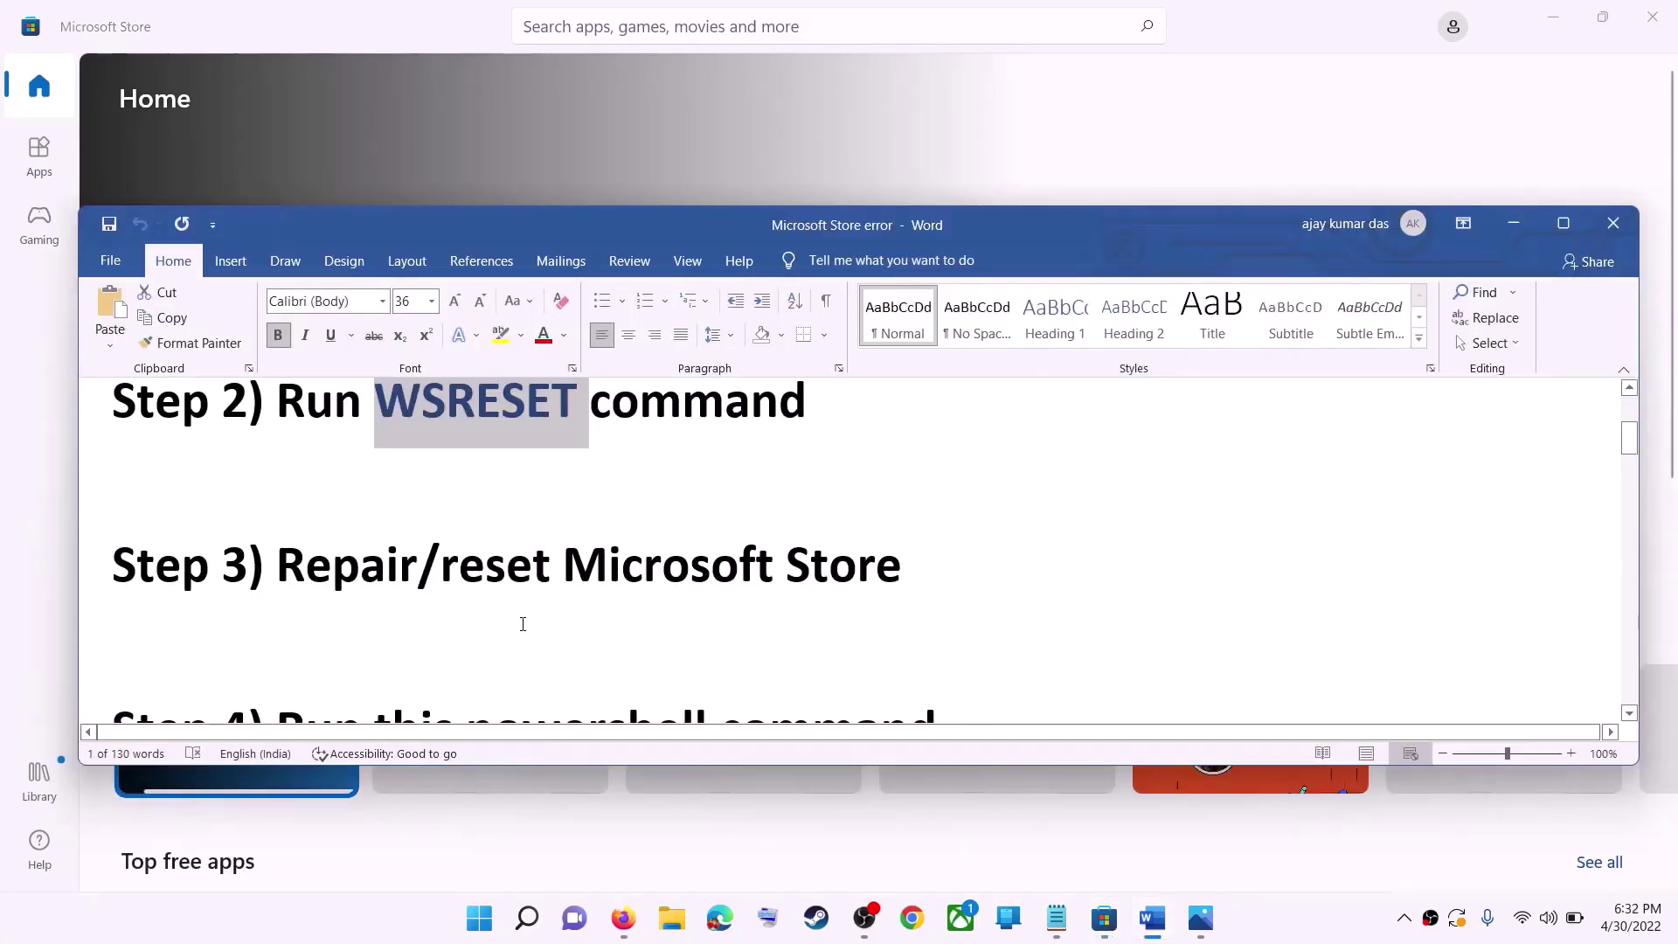
# - Highlight the repair/reset step and open Microsoft Store's app settings from a 'store' search
pyautogui.moveTo(442, 567); pyautogui.dragTo(913, 568)
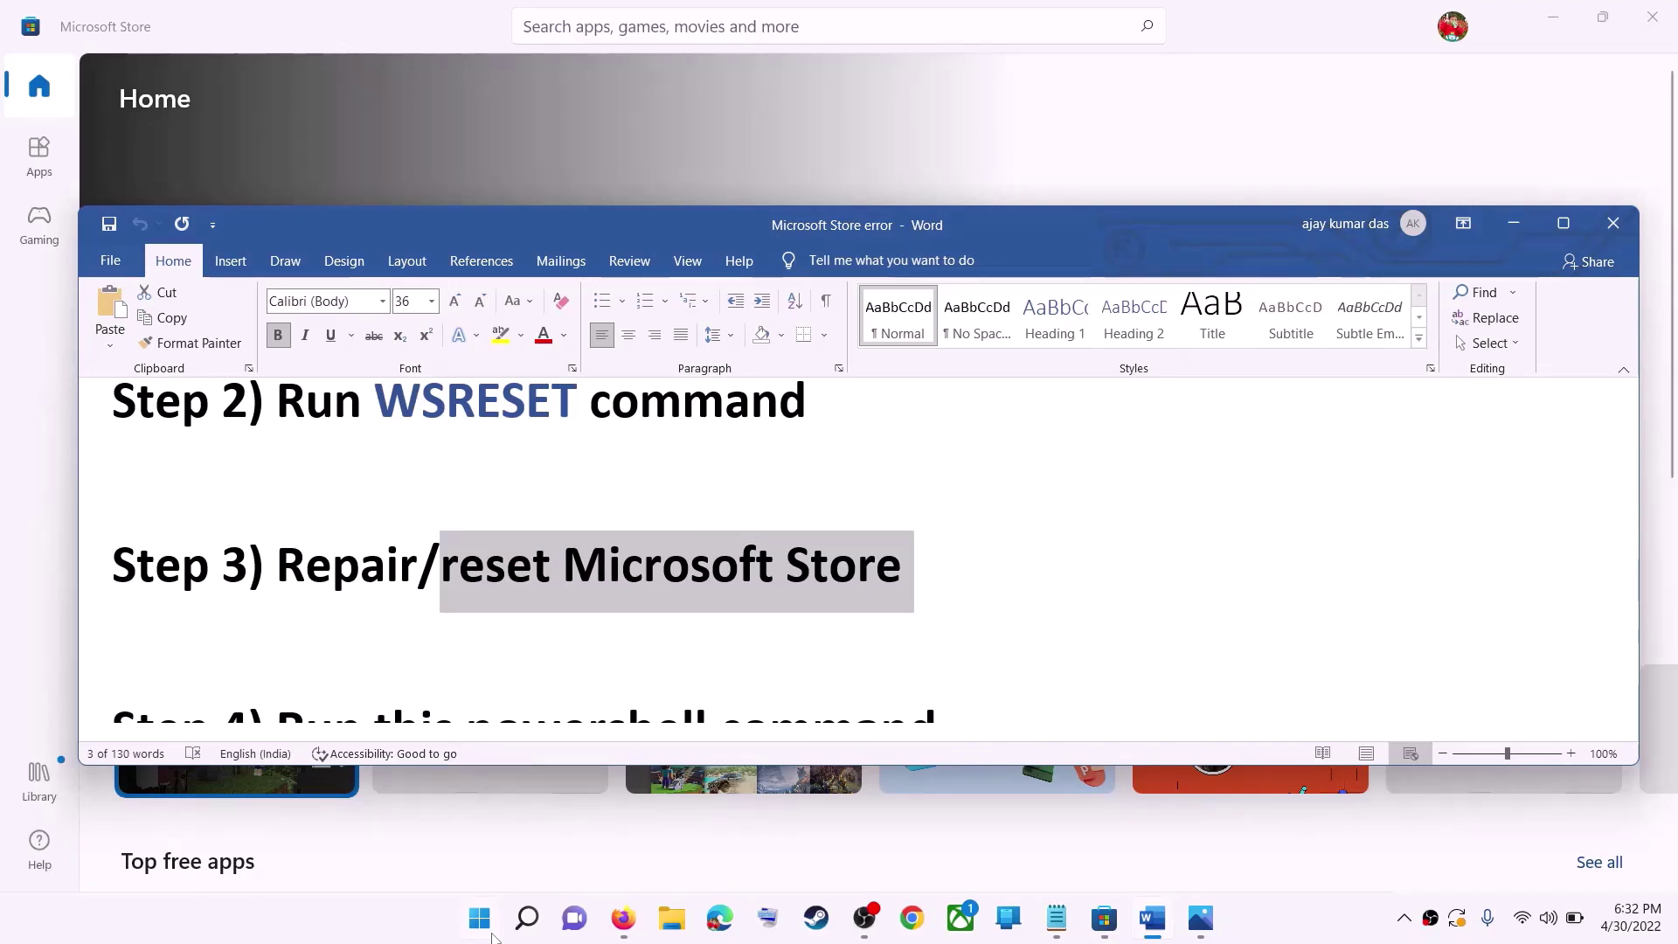
pyautogui.click(479, 917)
pyautogui.write('store')
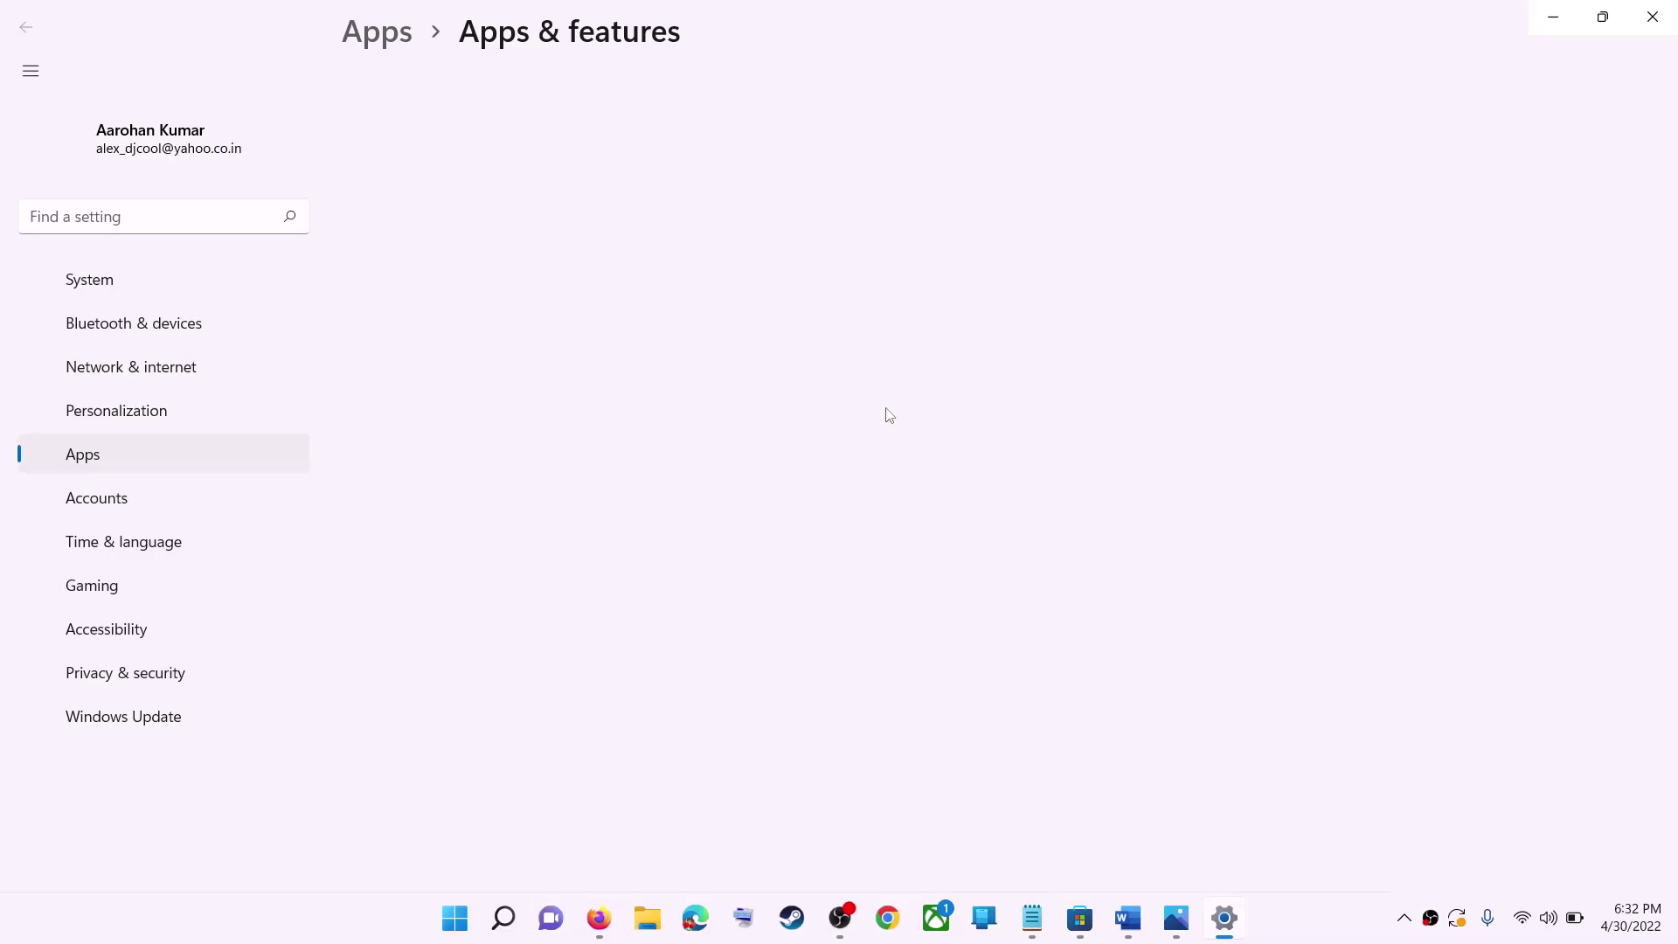
pyautogui.scroll(-1, 607, 552)
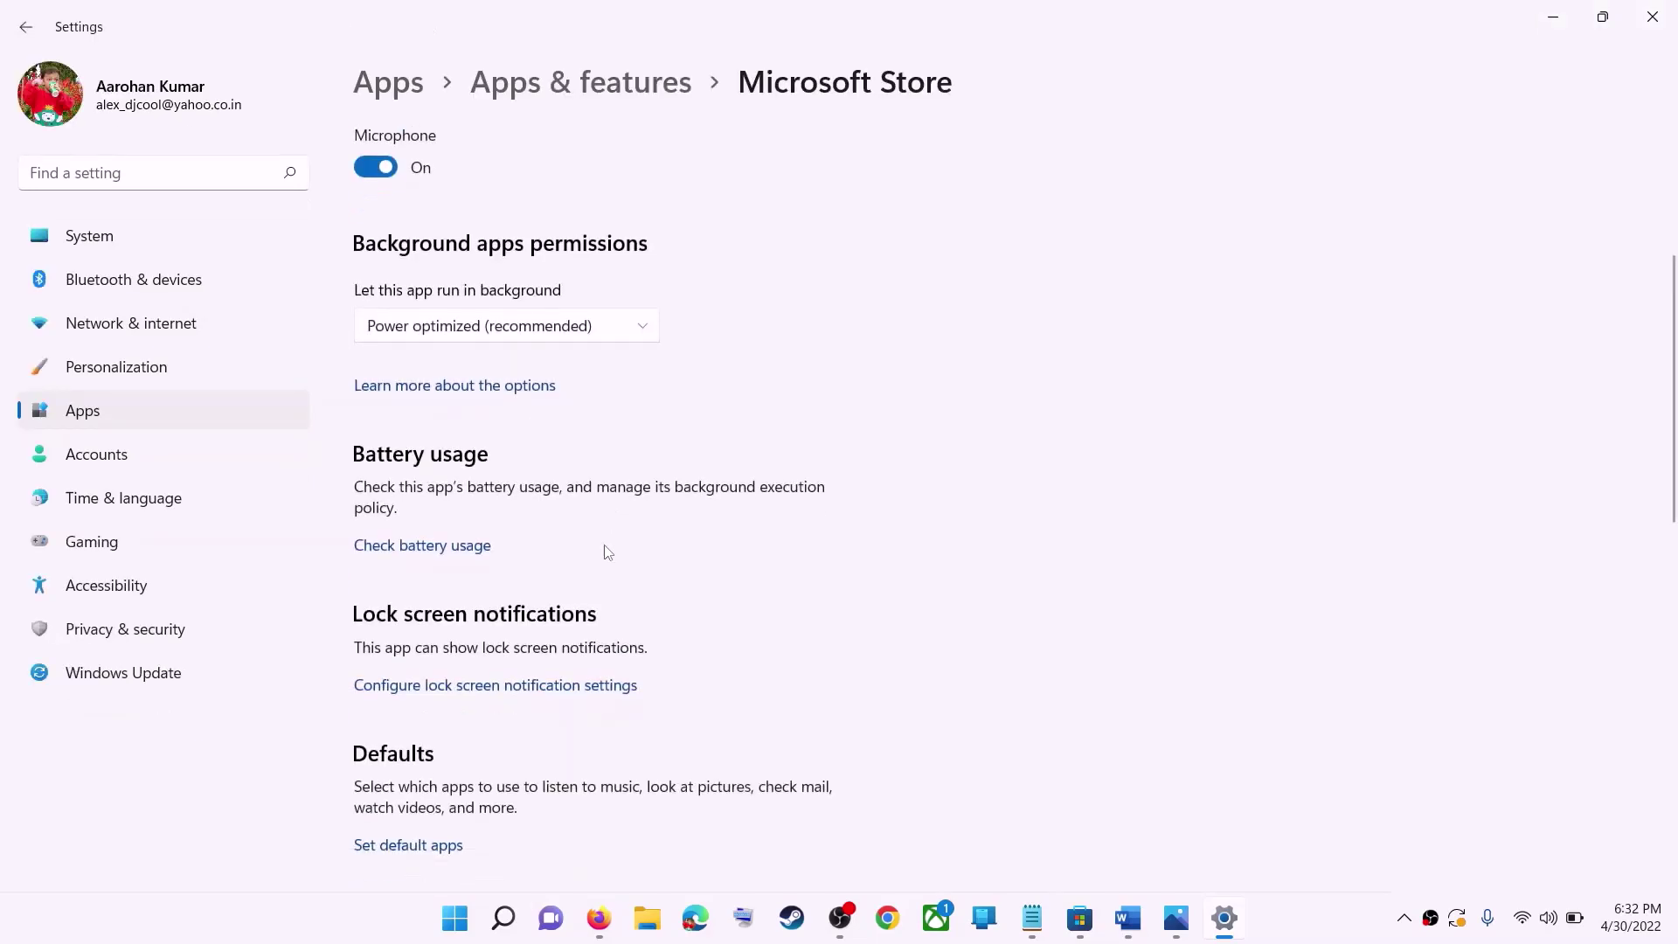
pyautogui.scroll(-5, 607, 551)
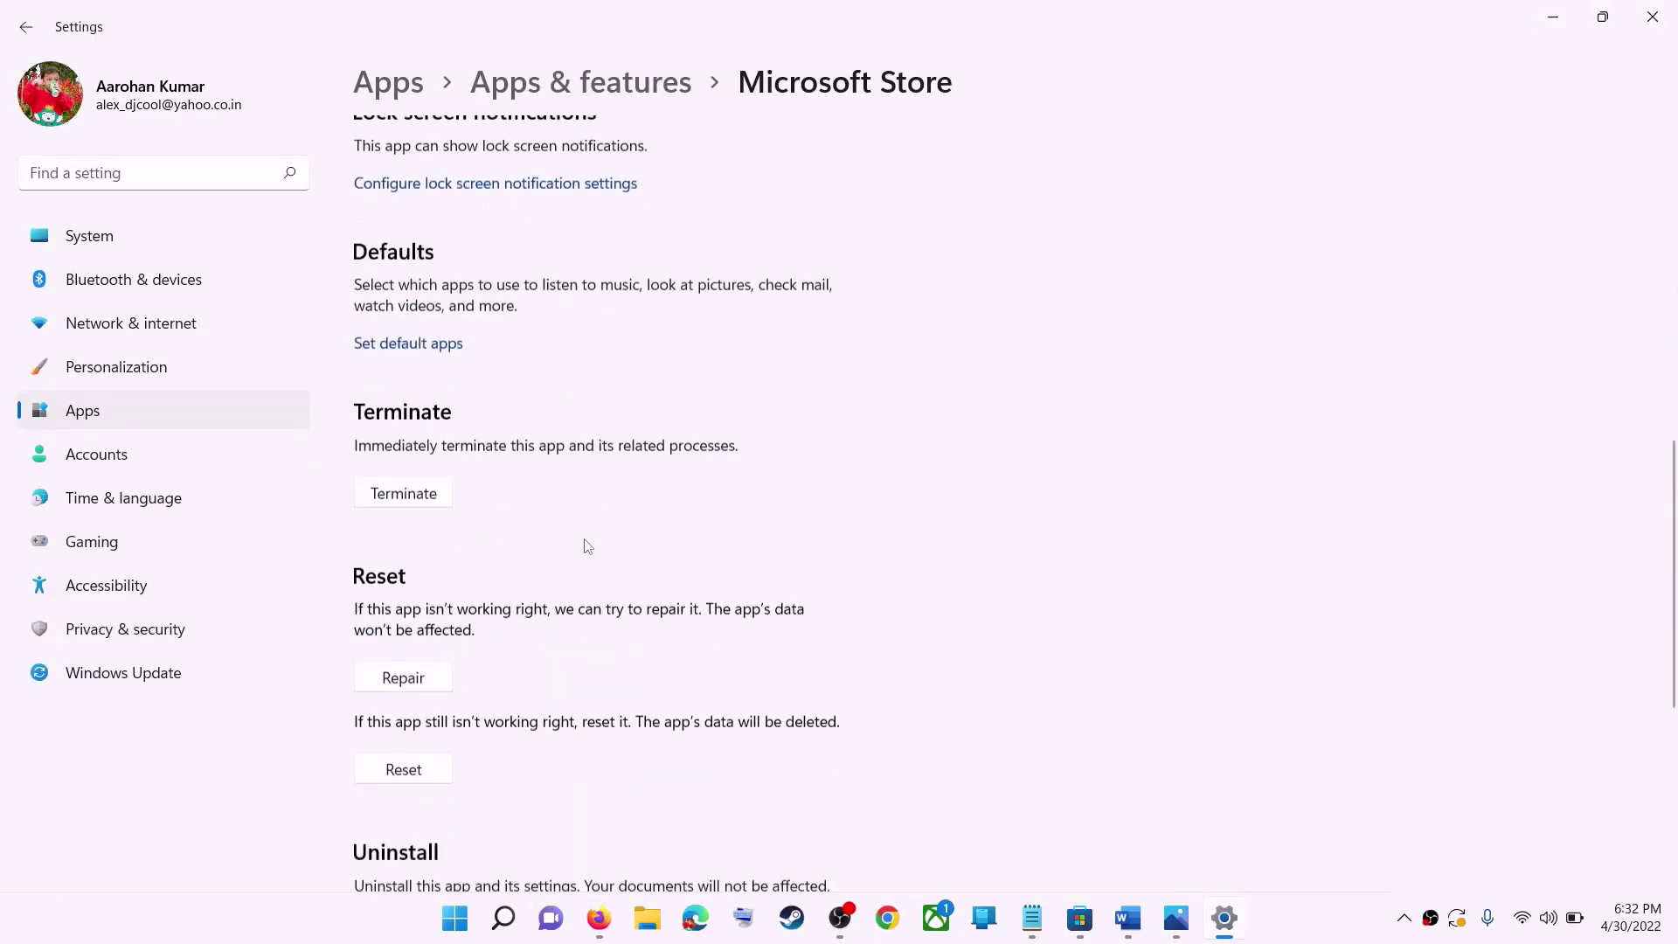
# - Repair the Microsoft Store app, then reset its app data and confirm
pyautogui.click(403, 677)
pyautogui.scroll(-3, 990, 447)
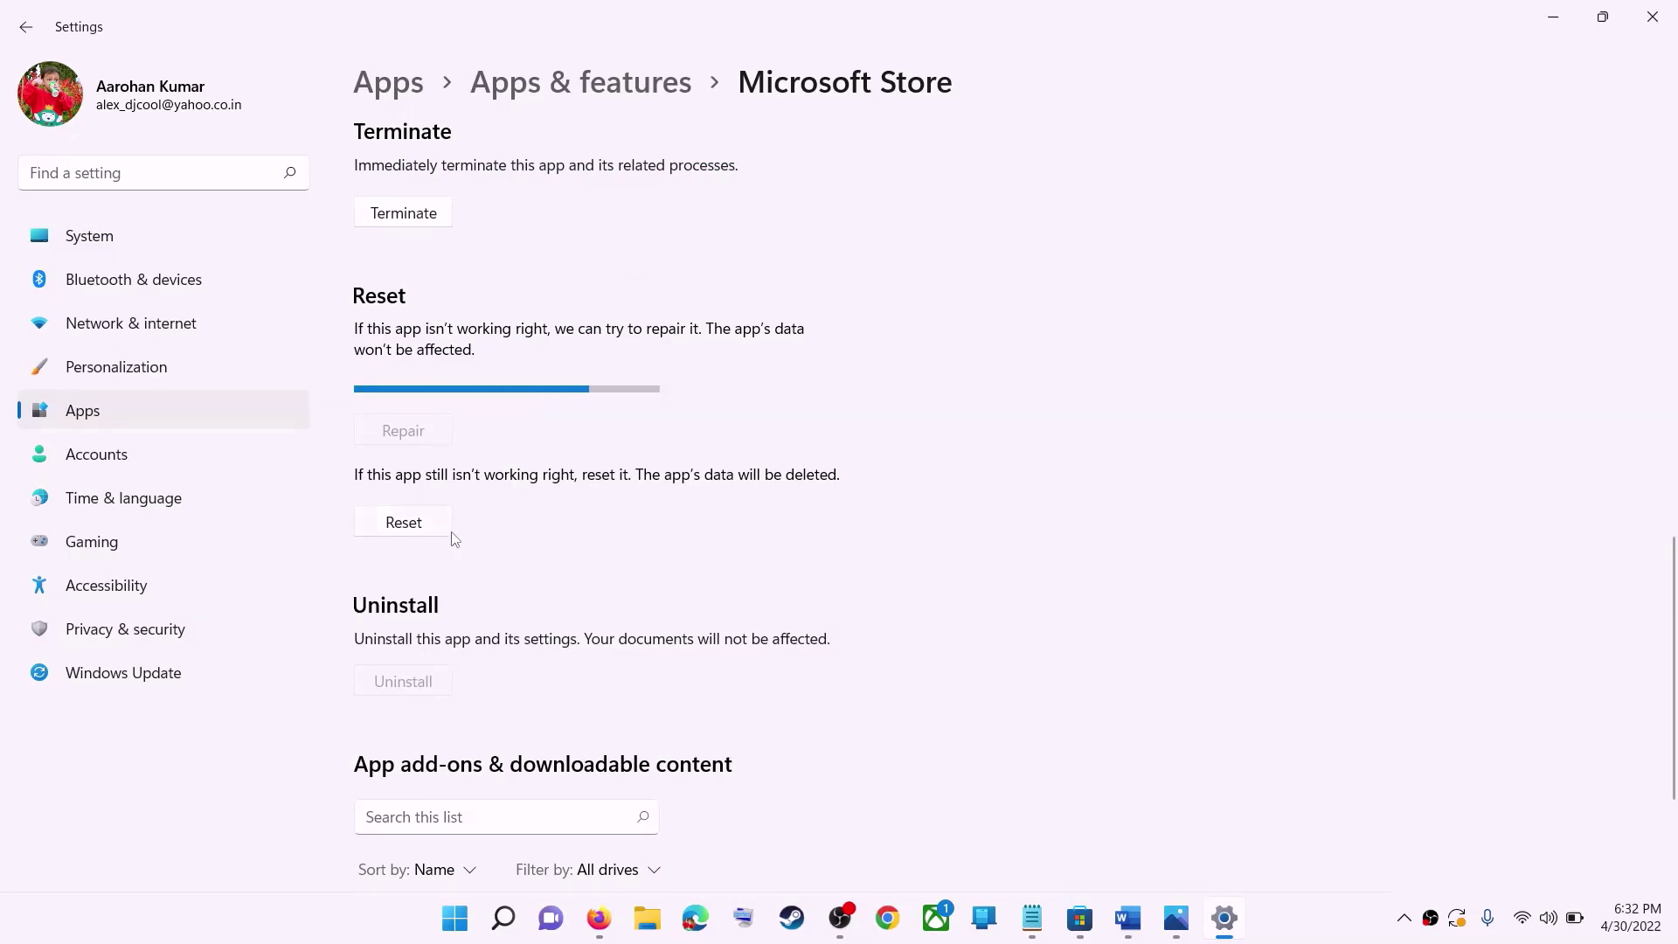
pyautogui.click(424, 527)
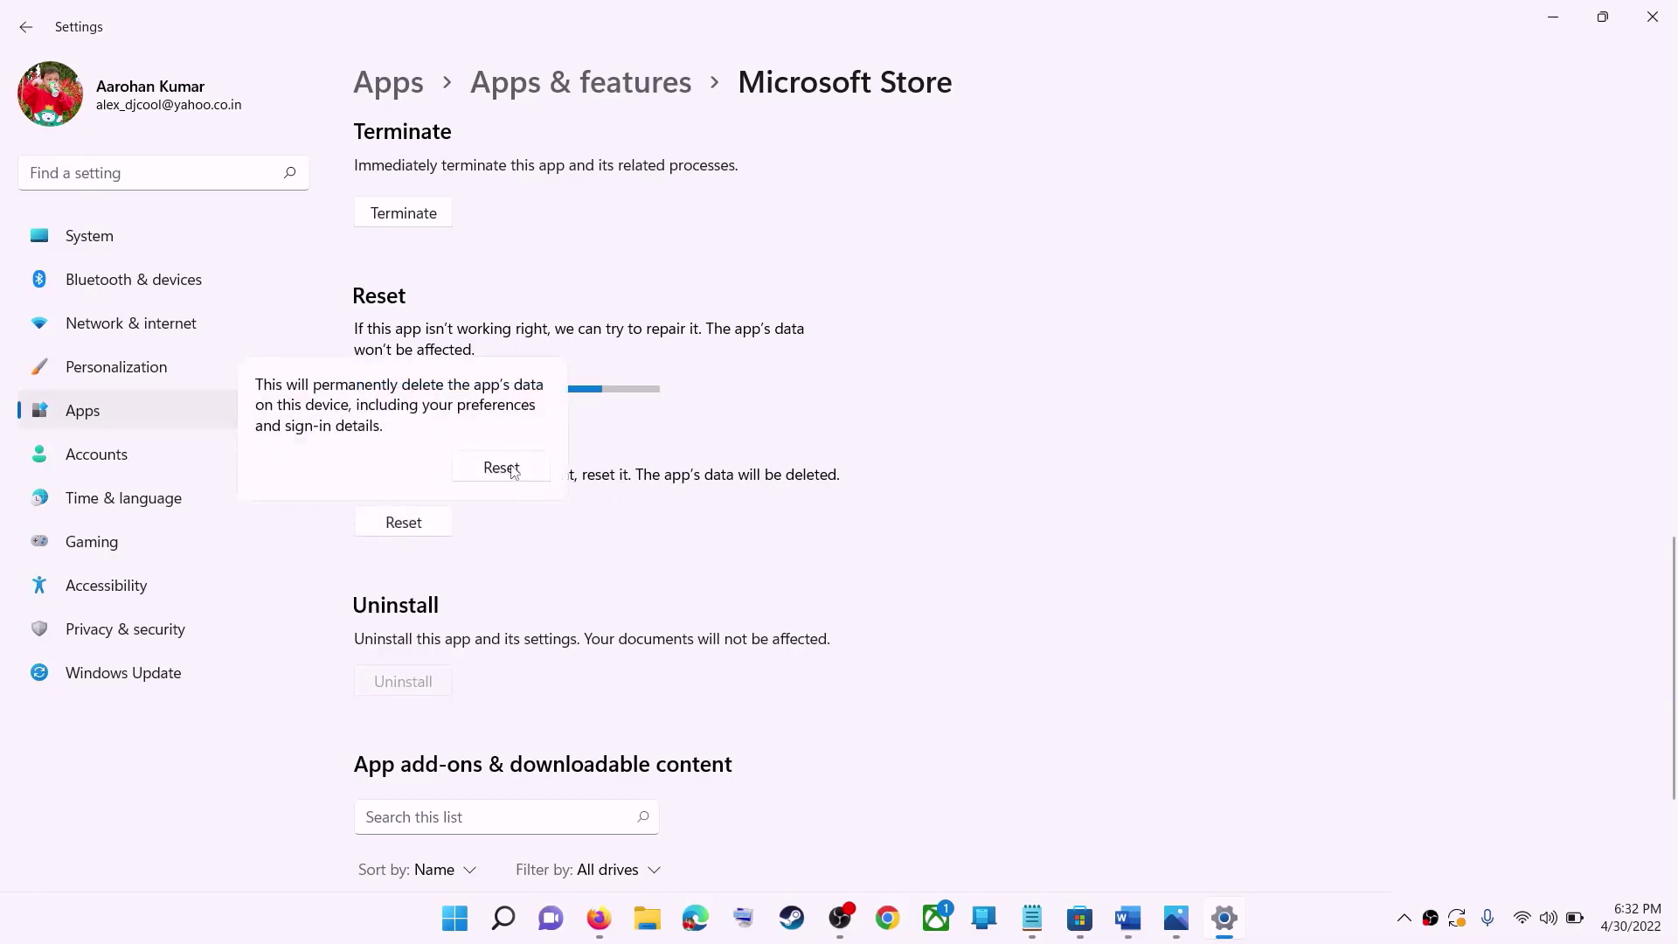
pyautogui.click(503, 469)
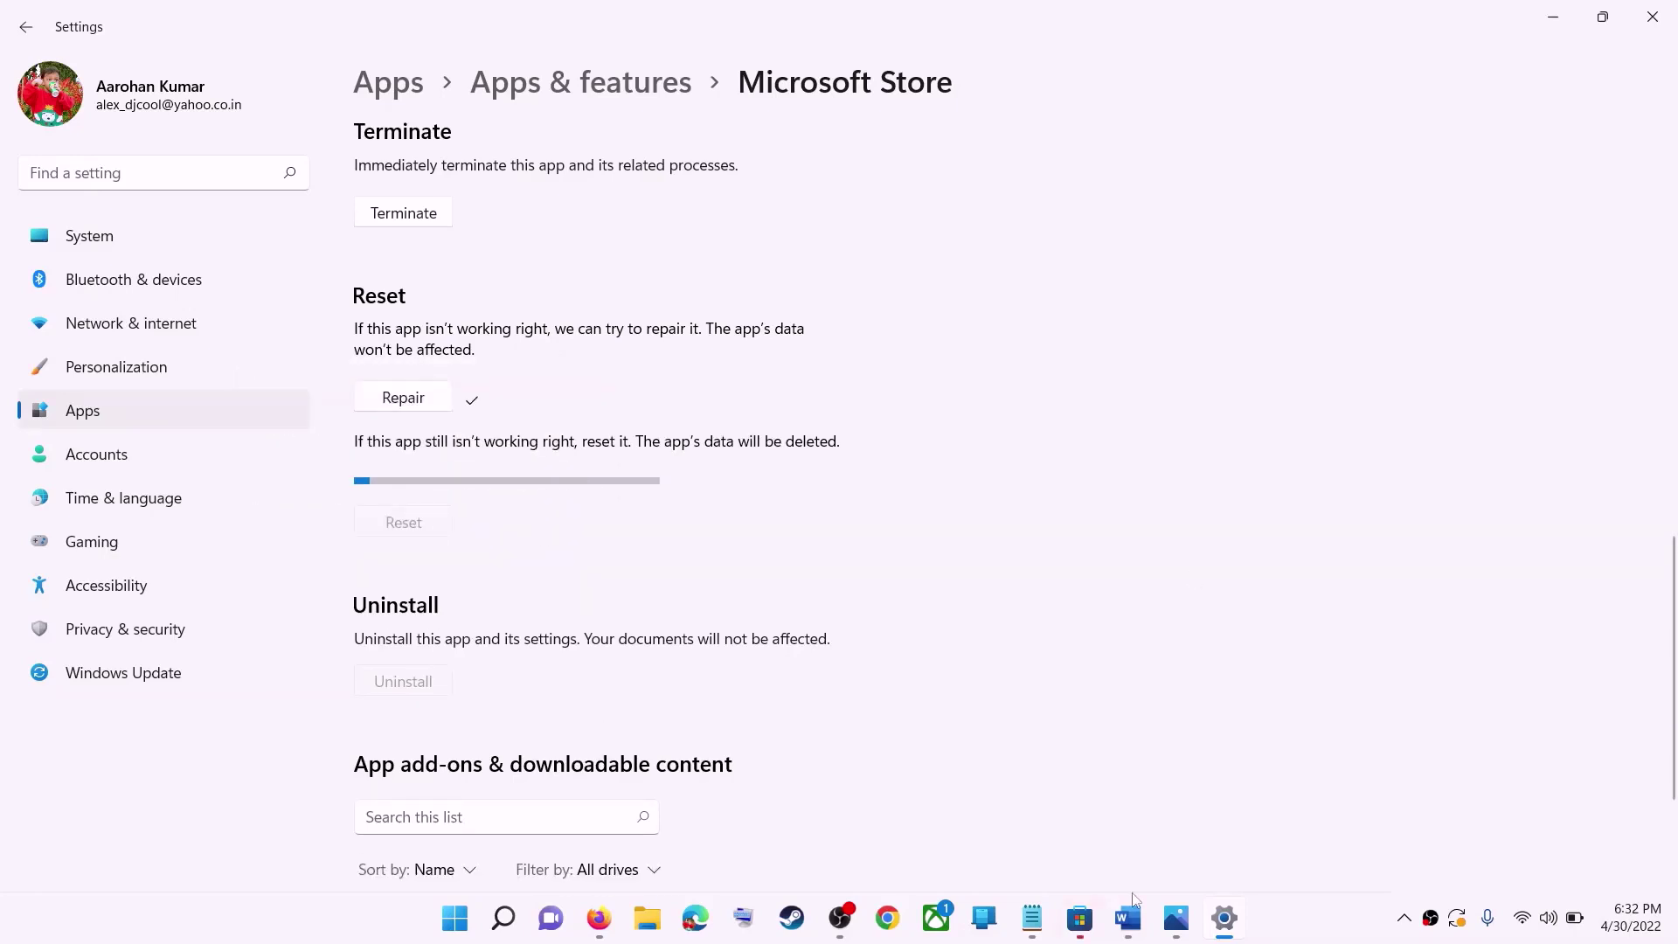
pyautogui.click(1127, 918)
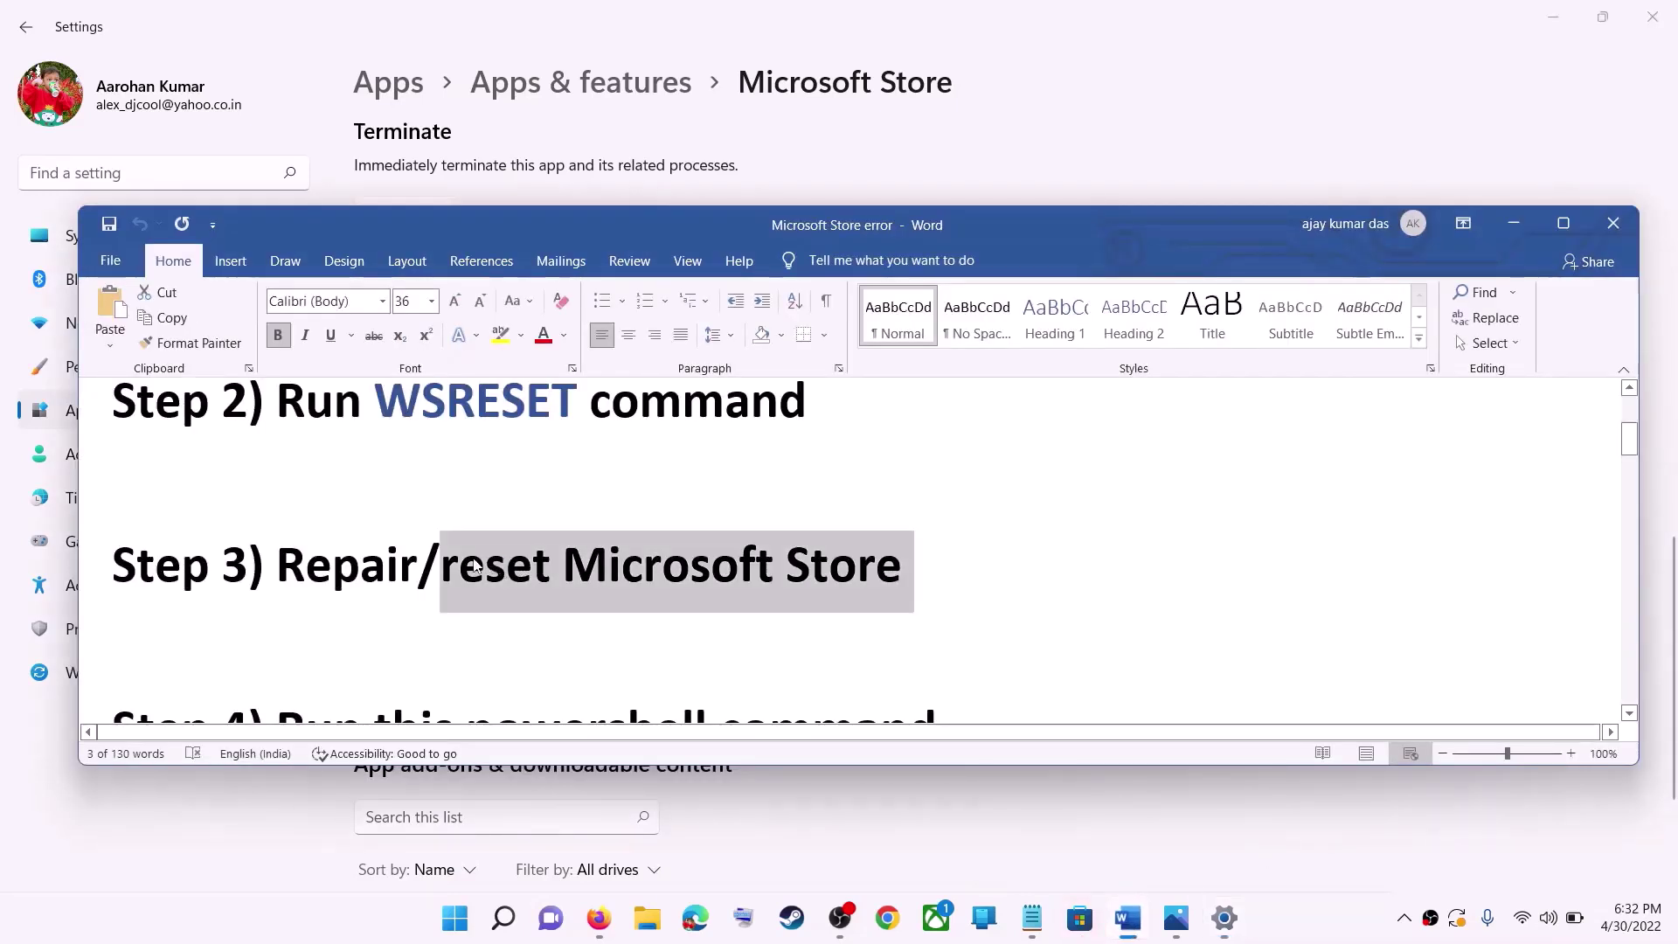
# - Copy the Get-AppxPackage re-register command from the Step 4 notes
pyautogui.scroll(-2, 415, 573)
pyautogui.scroll(-3, 417, 577)
pyautogui.scroll(-2, 416, 577)
pyautogui.moveTo(1047, 636); pyautogui.dragTo(114, 496)
pyautogui.rightClick(248, 533)
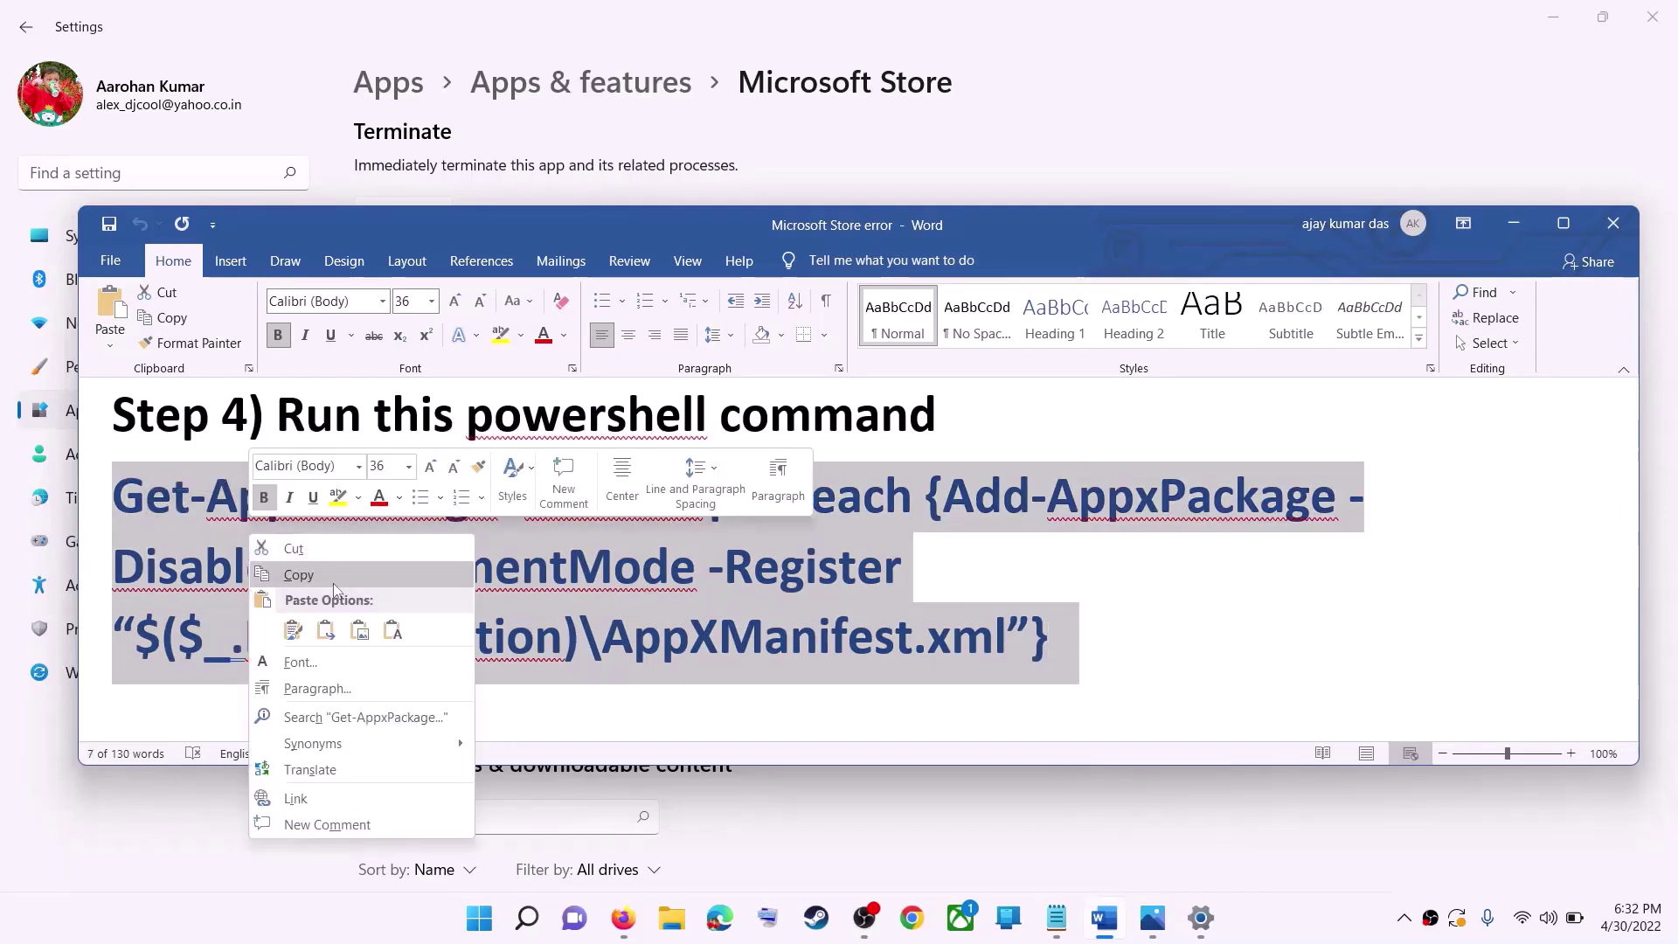
pyautogui.click(333, 584)
# - Launch Windows PowerShell as administrator from a 'powershell' search
pyautogui.click(481, 919)
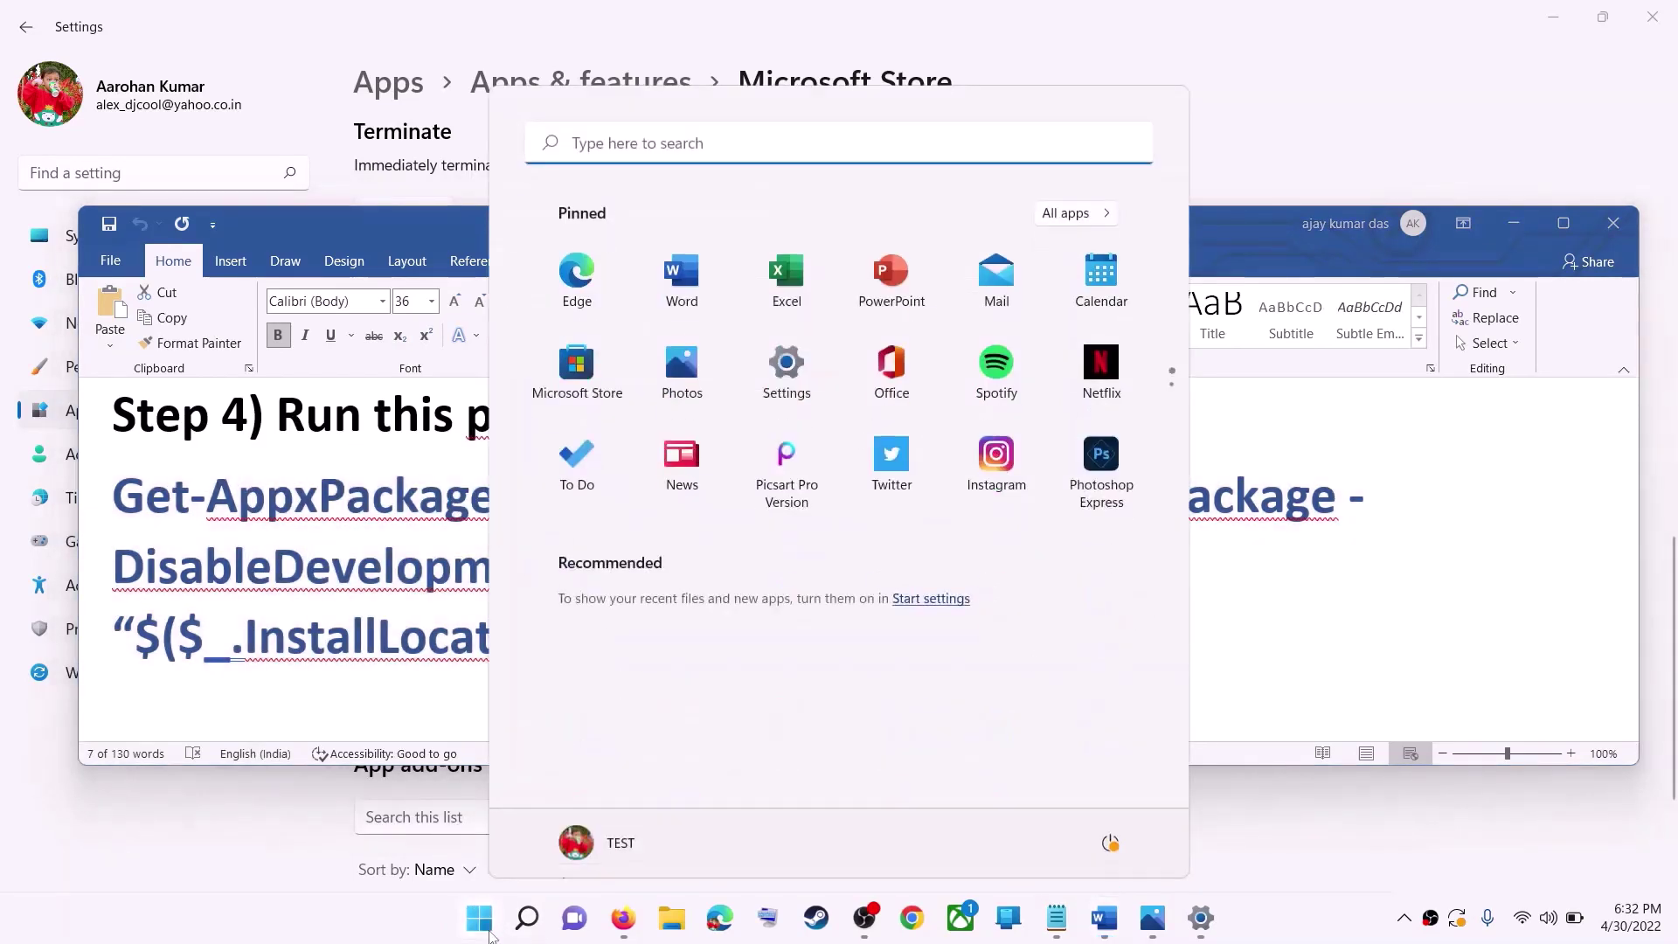
pyautogui.write('powershell')
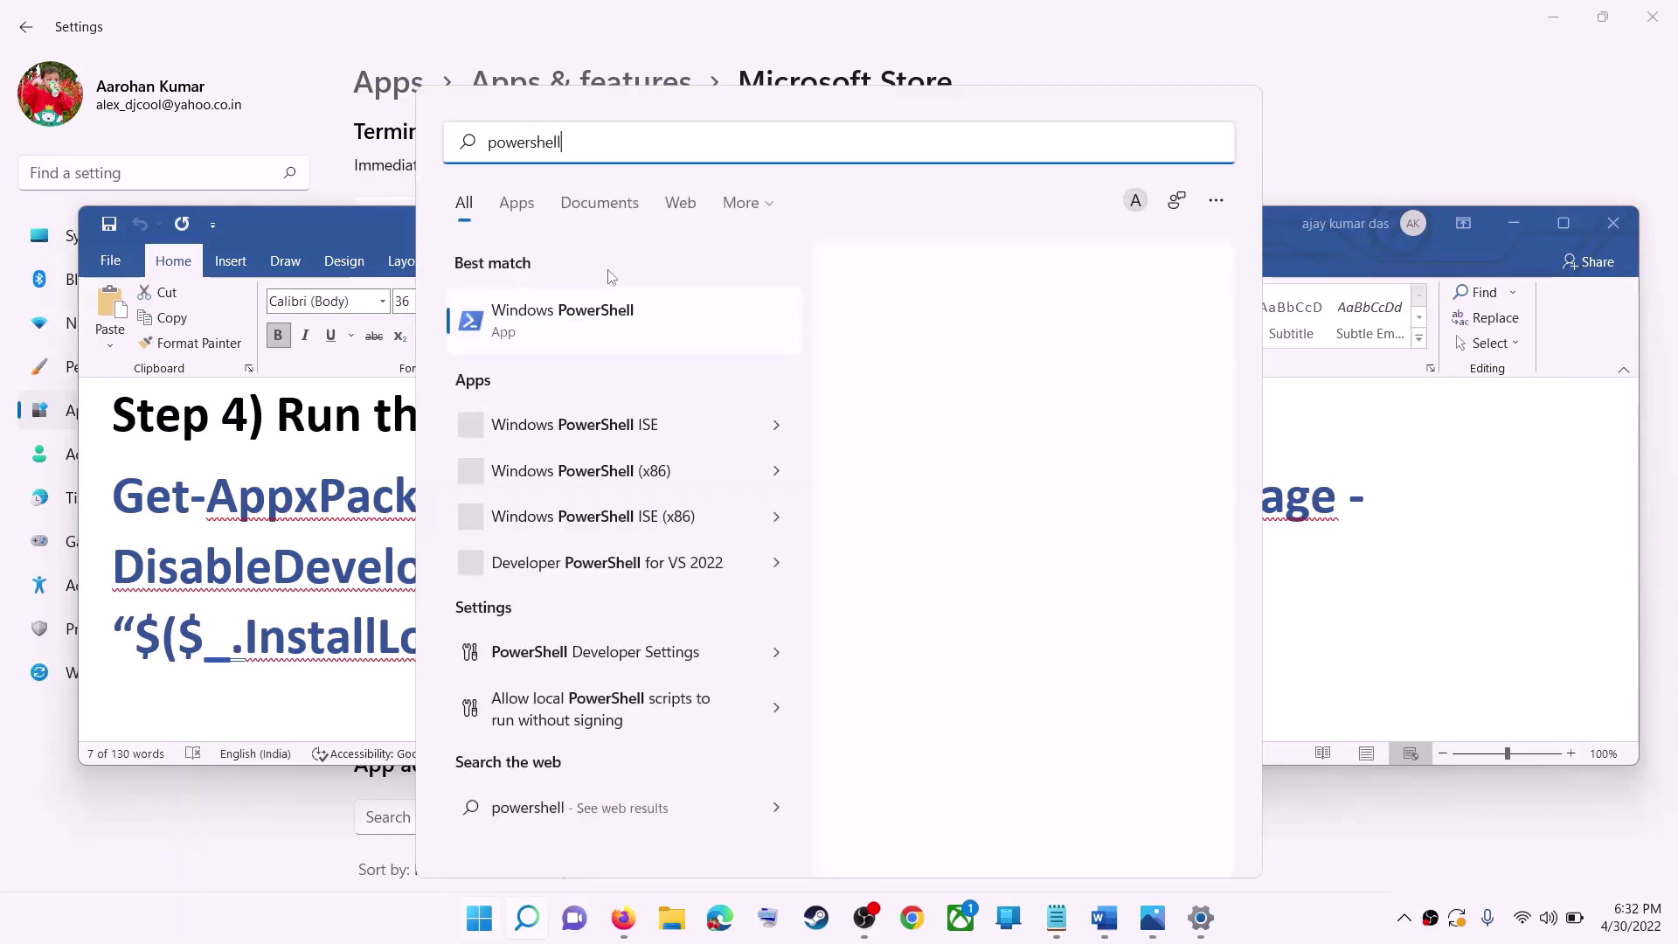
pyautogui.rightClick(583, 330)
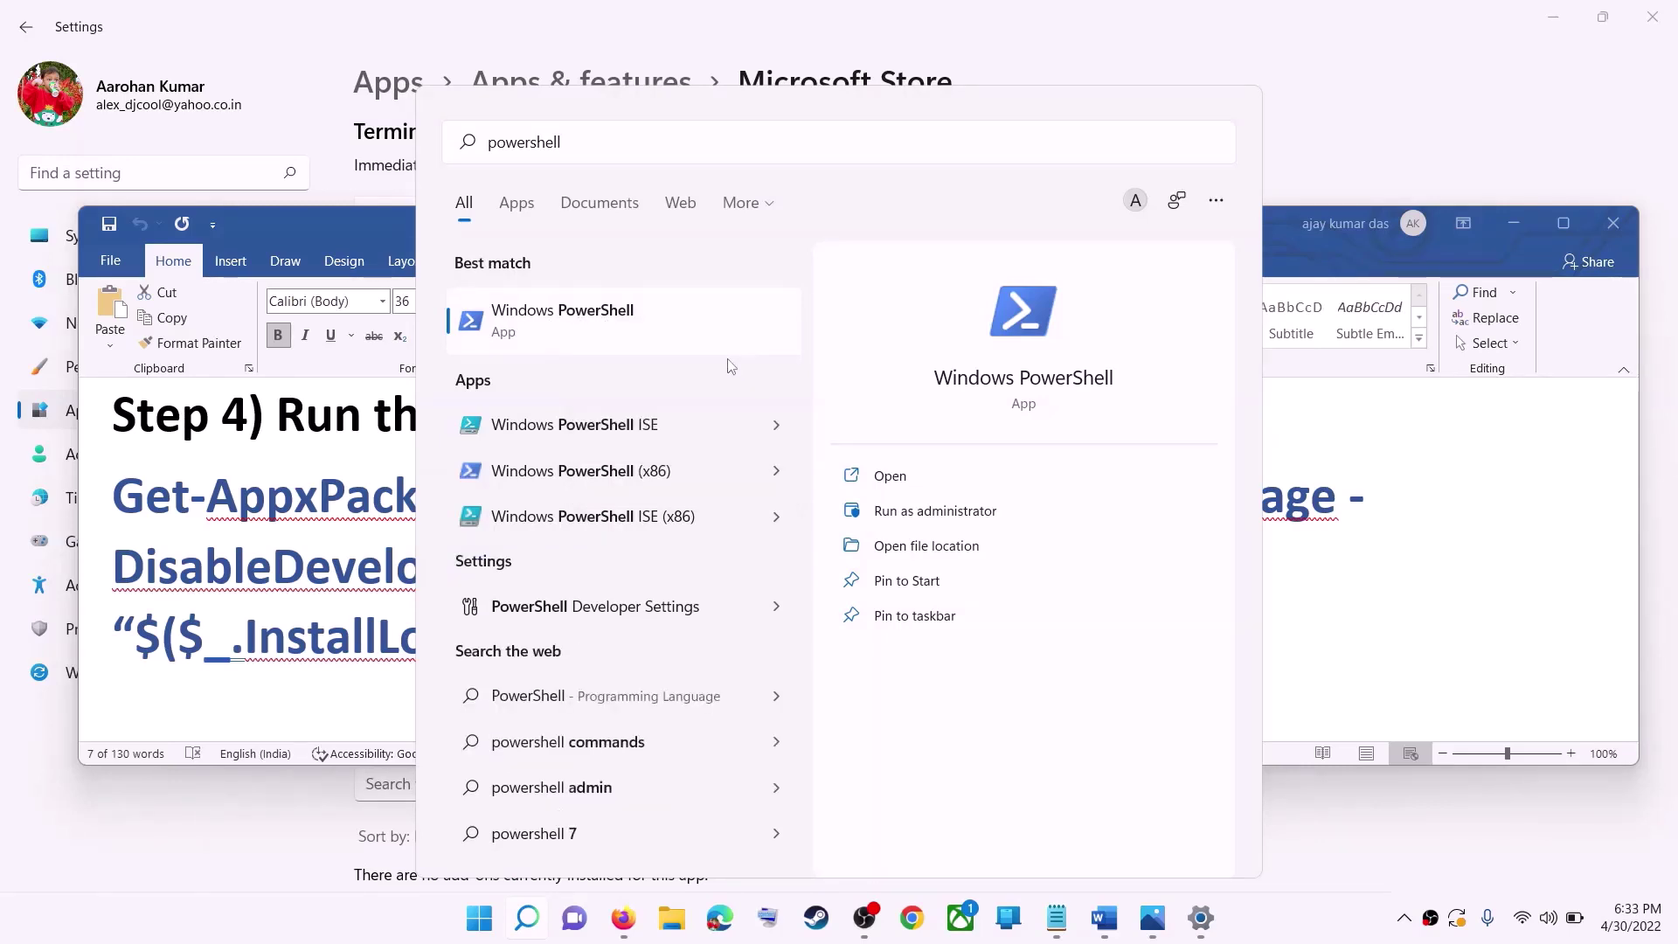
pyautogui.rightClick(660, 333)
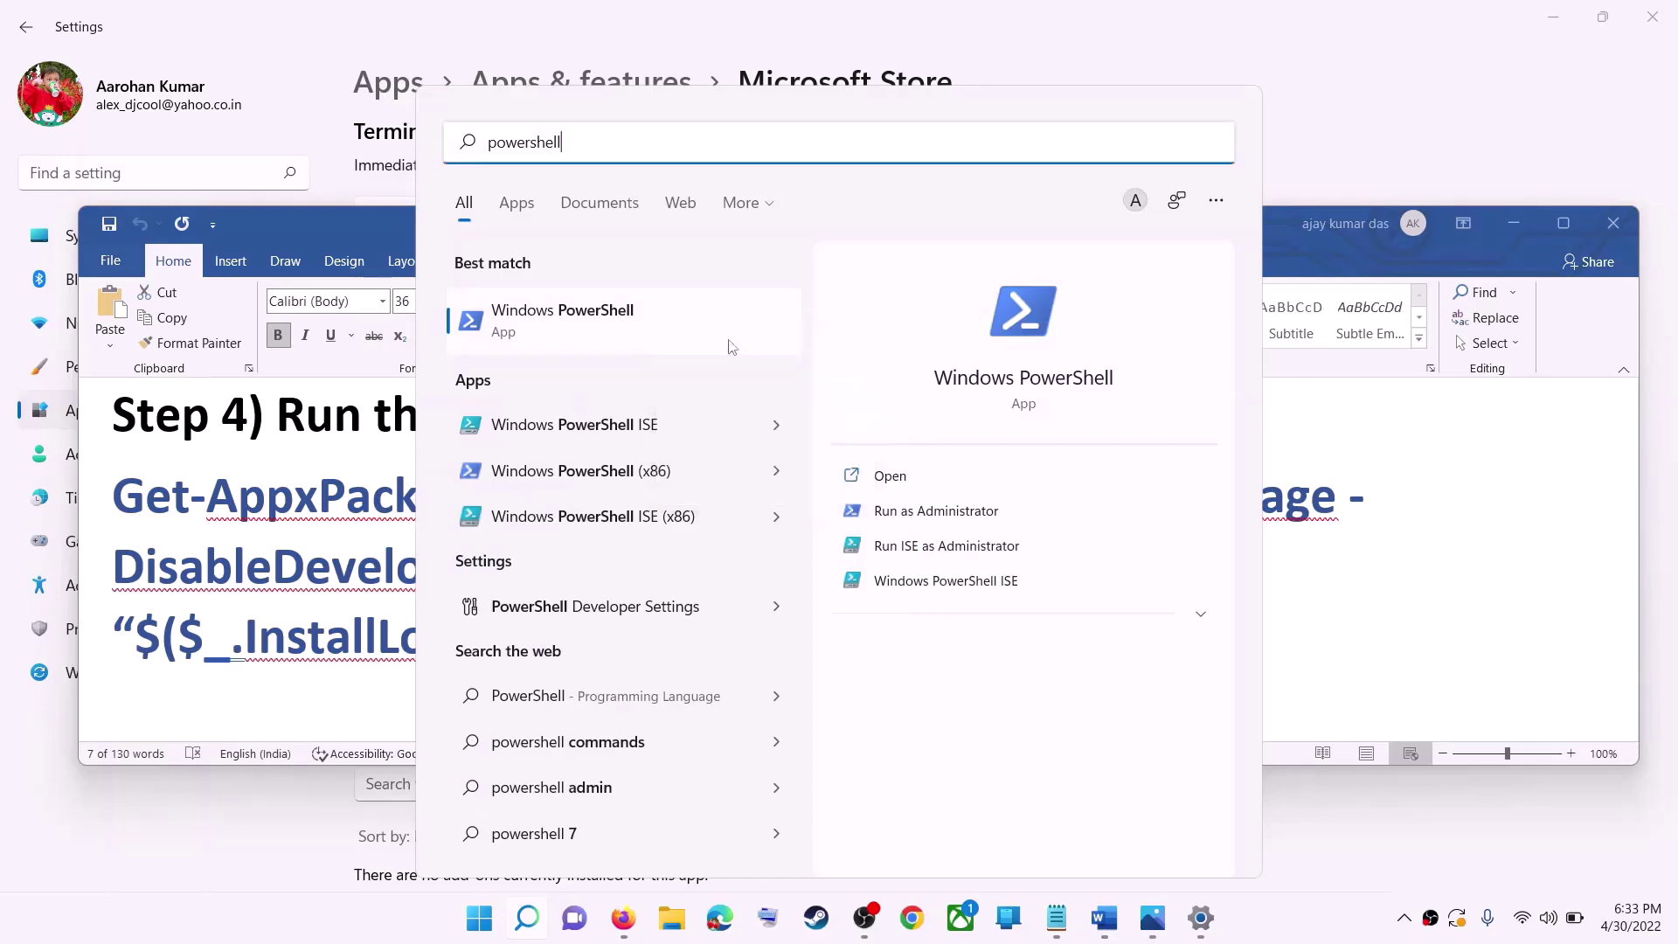
pyautogui.click(760, 353)
pyautogui.click(731, 625)
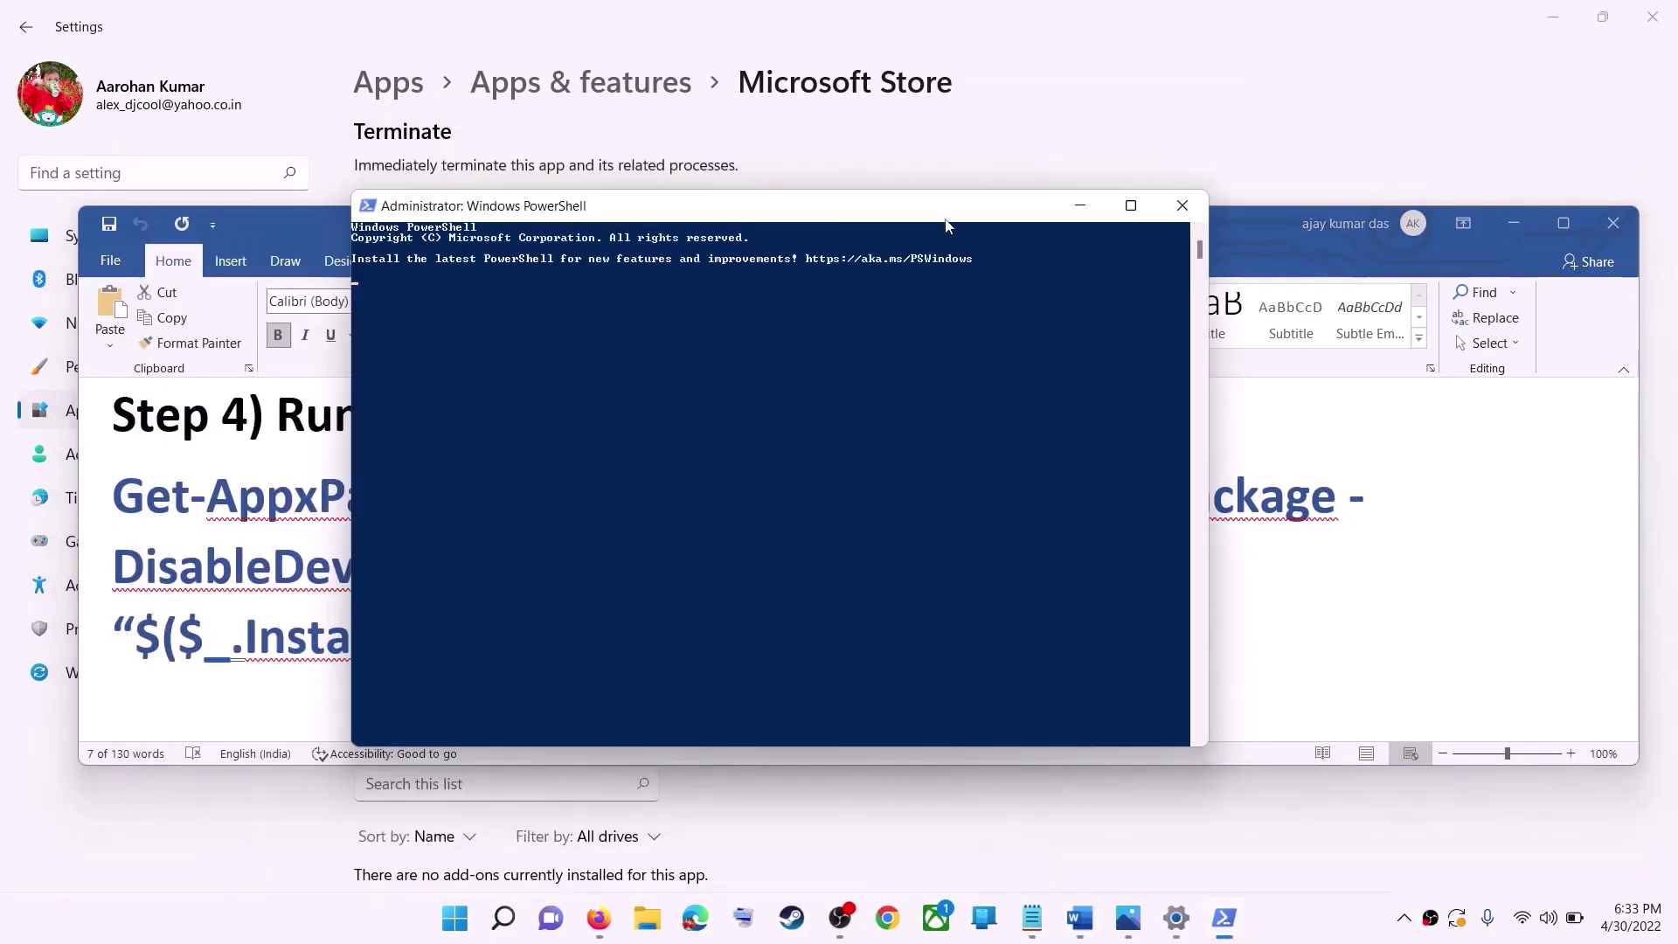
# - Run the pasted re-register command, then close PowerShell
pyautogui.hotkey('ctrl', 'v')
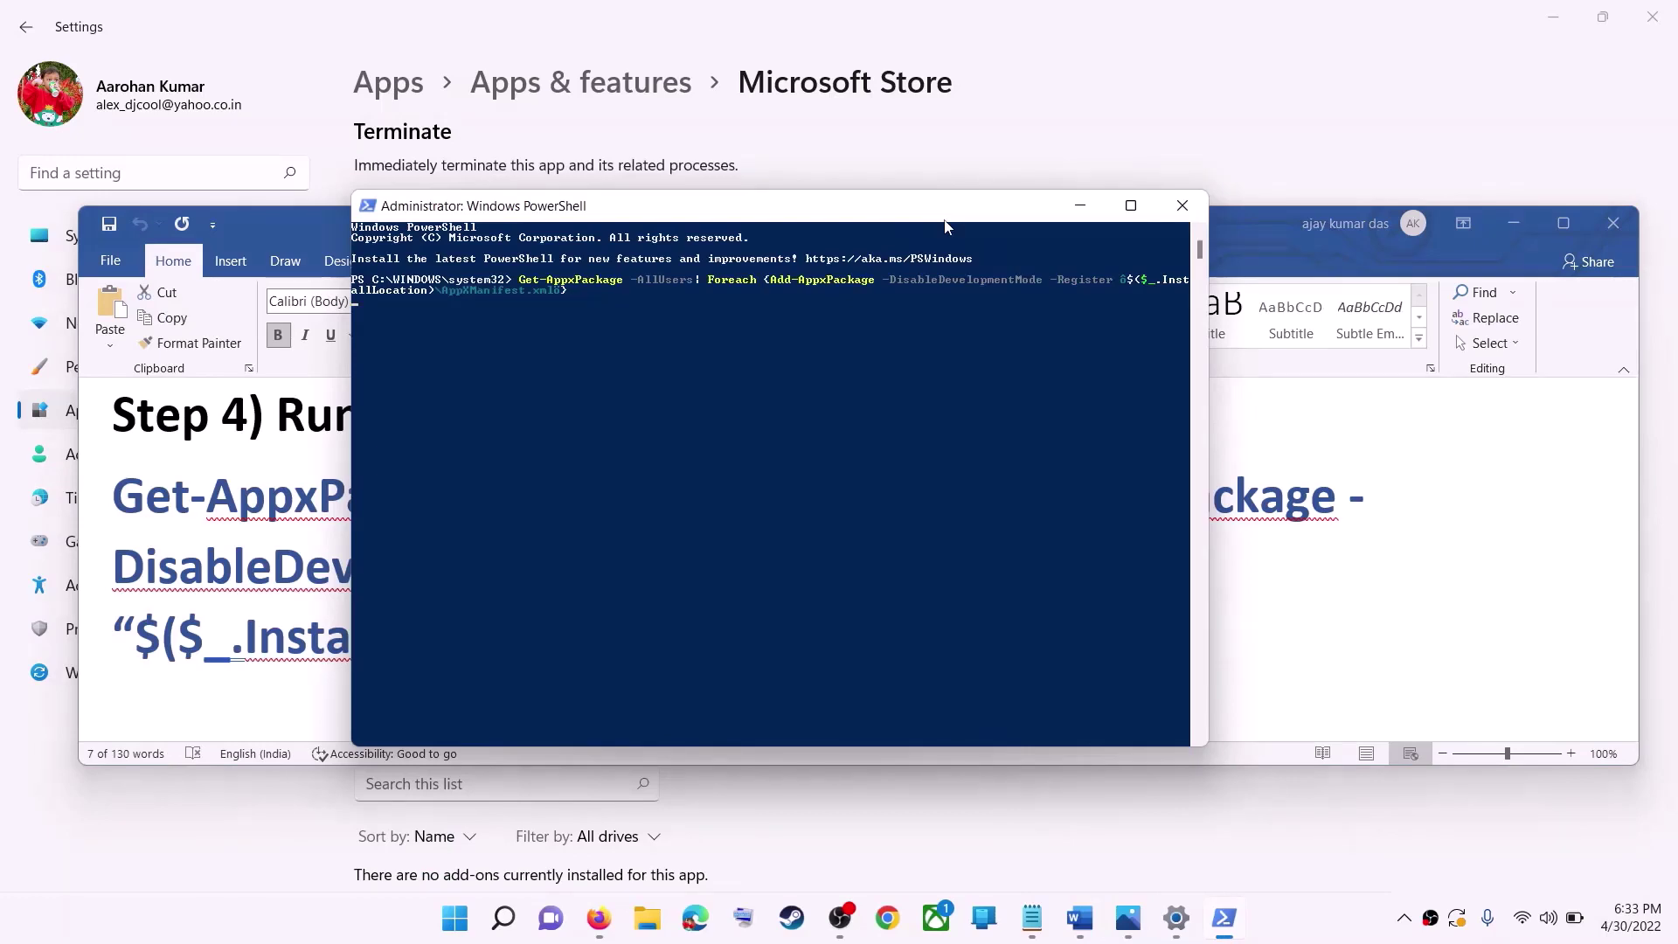
pyautogui.press('Return')
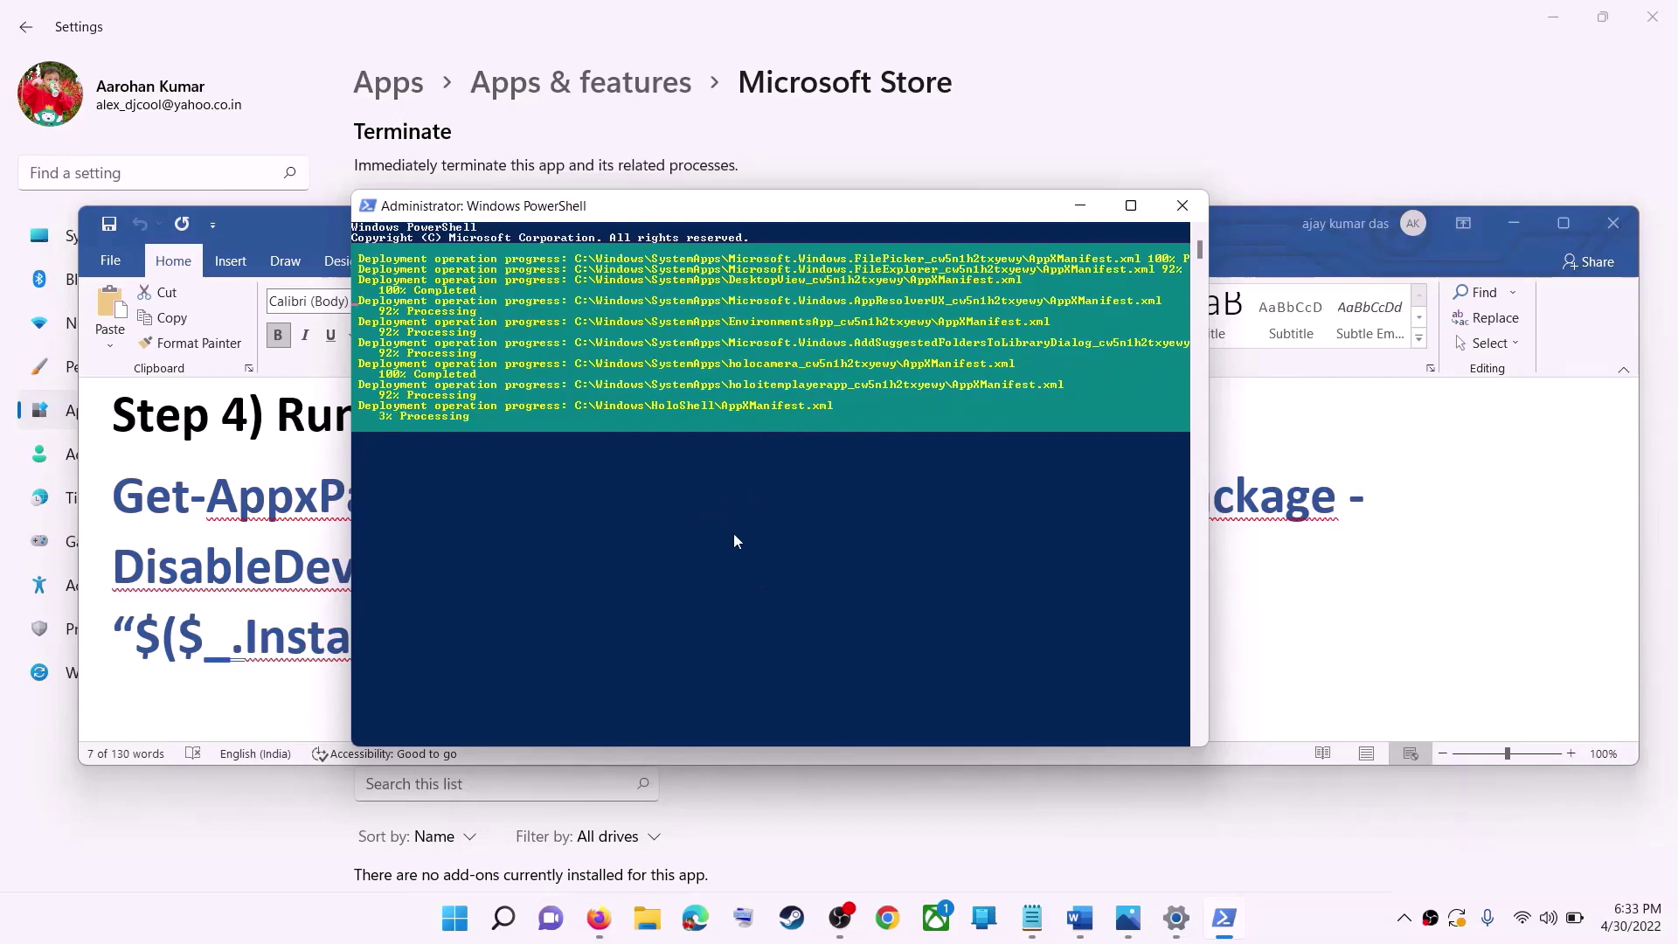
pyautogui.click(1309, 922)
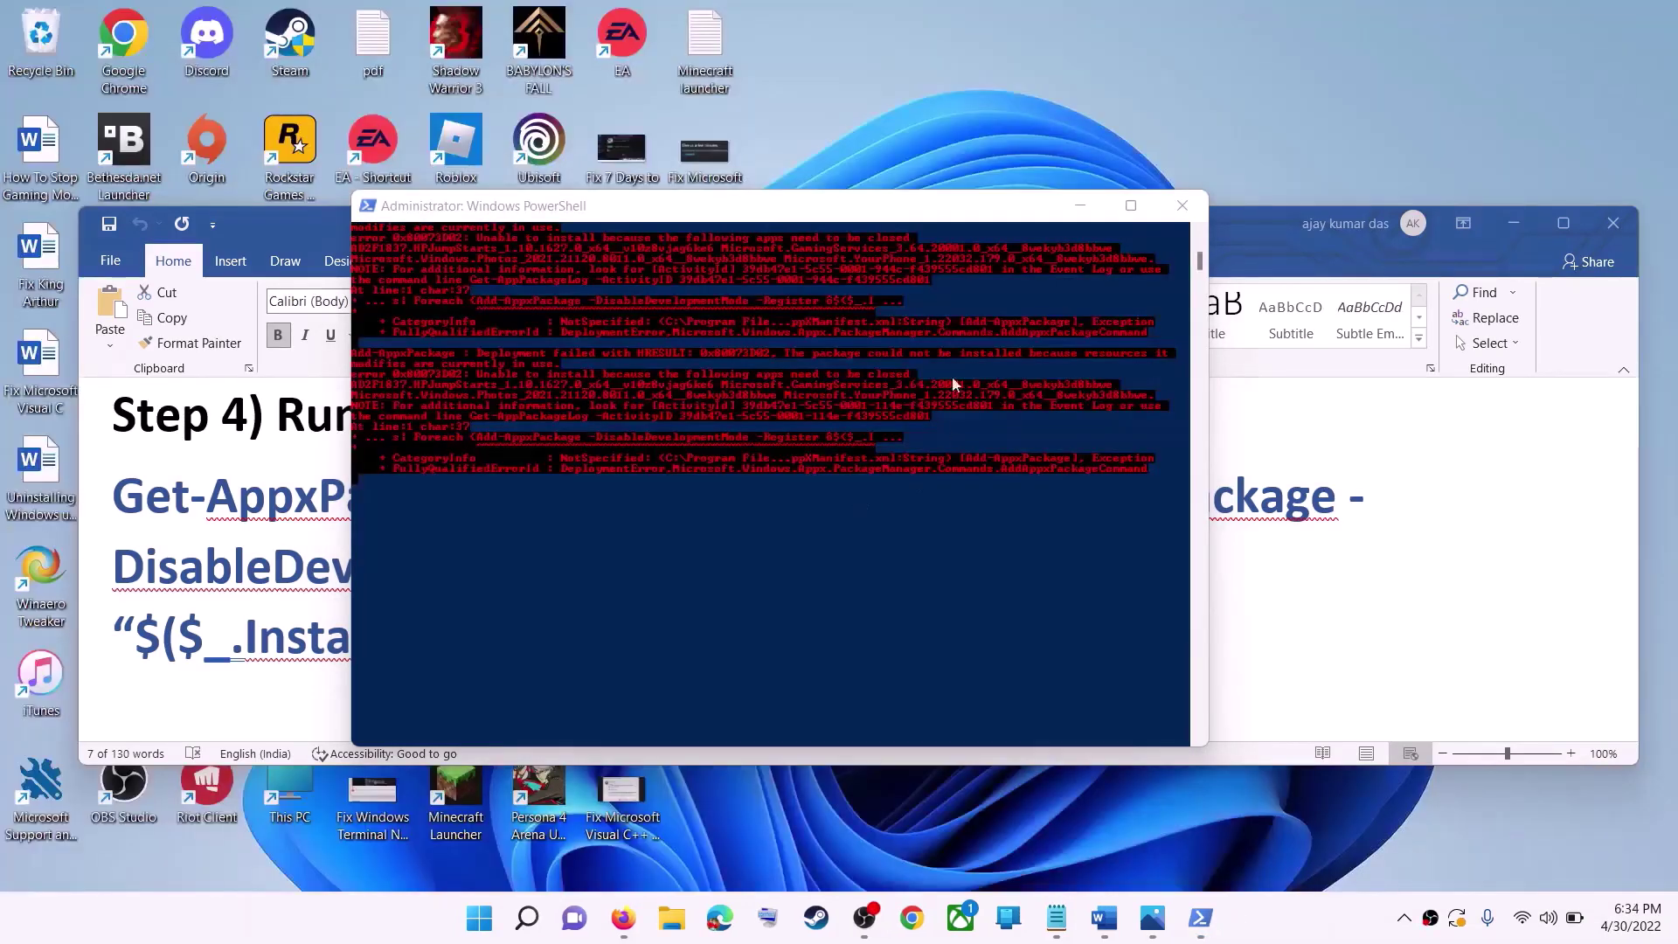
pyautogui.click(1180, 208)
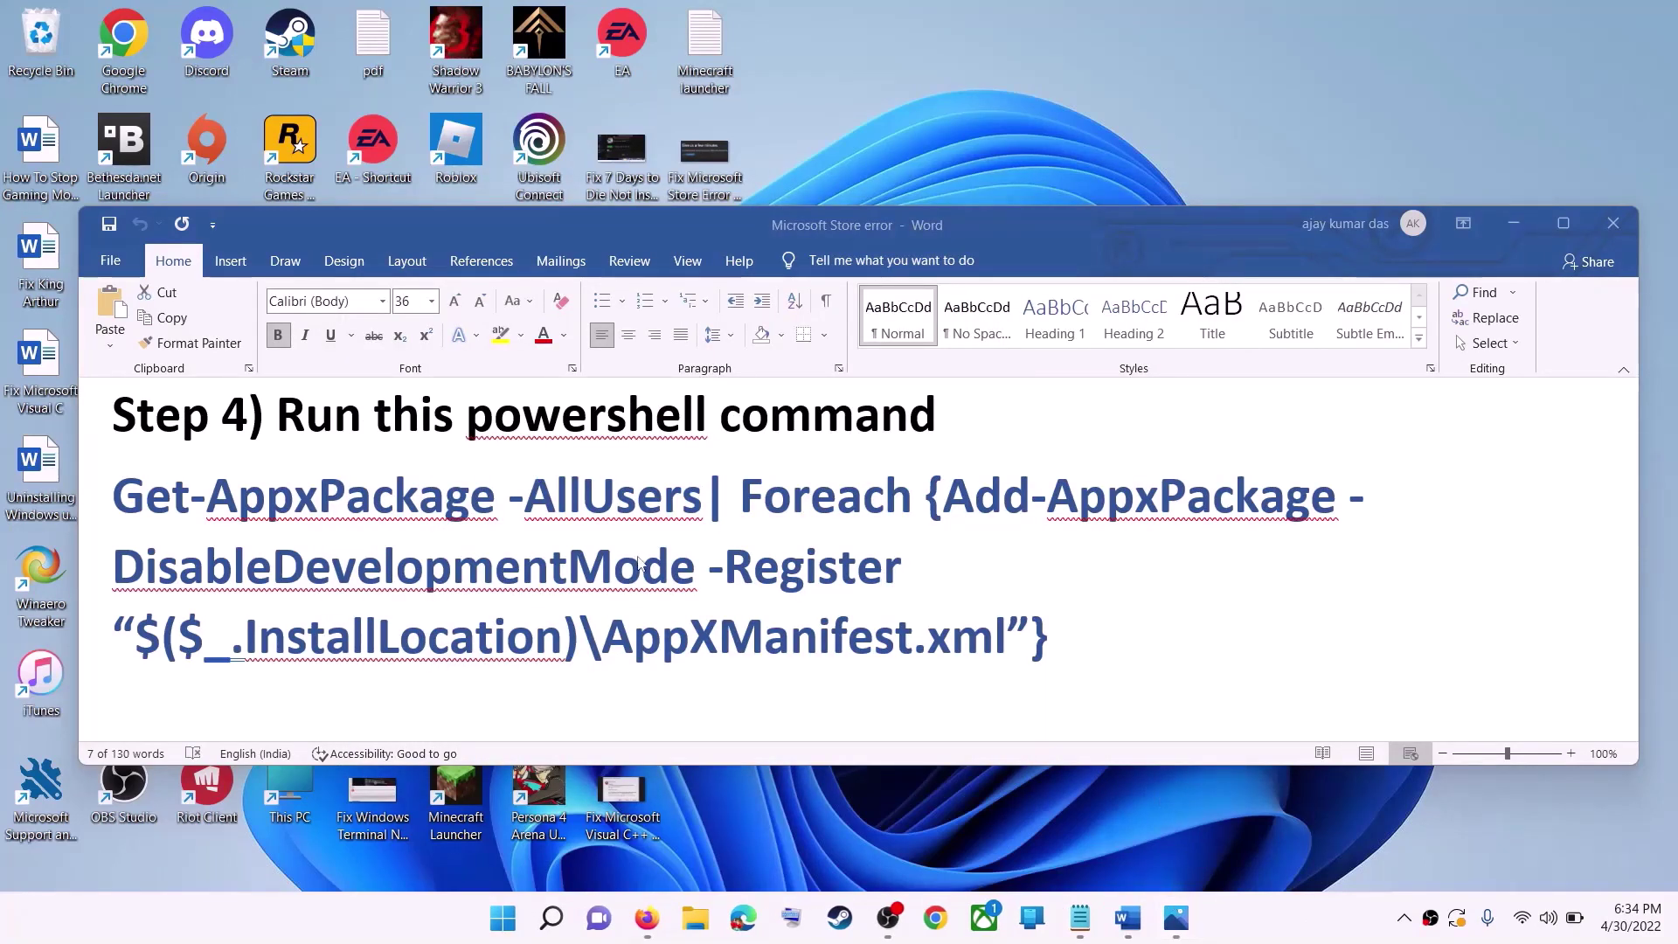
# - Open File Explorer and browse from This PC into C:\Users
pyautogui.tripleClick(699, 555)
pyautogui.scroll(-5, 691, 559)
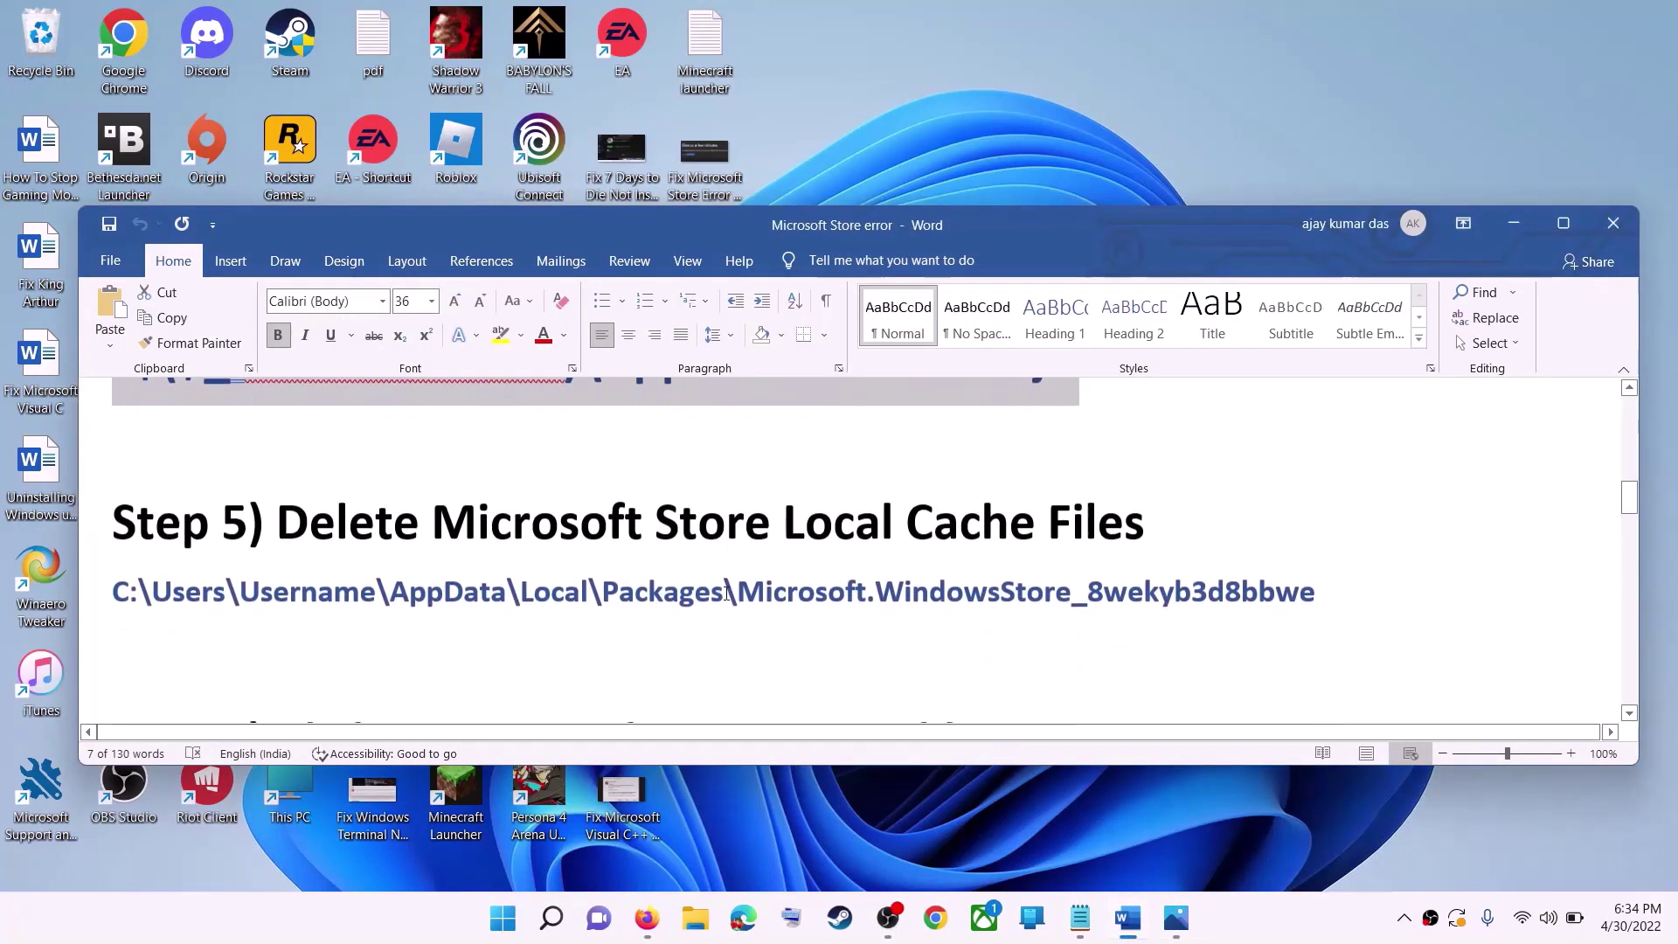
pyautogui.scroll(1, 677, 538)
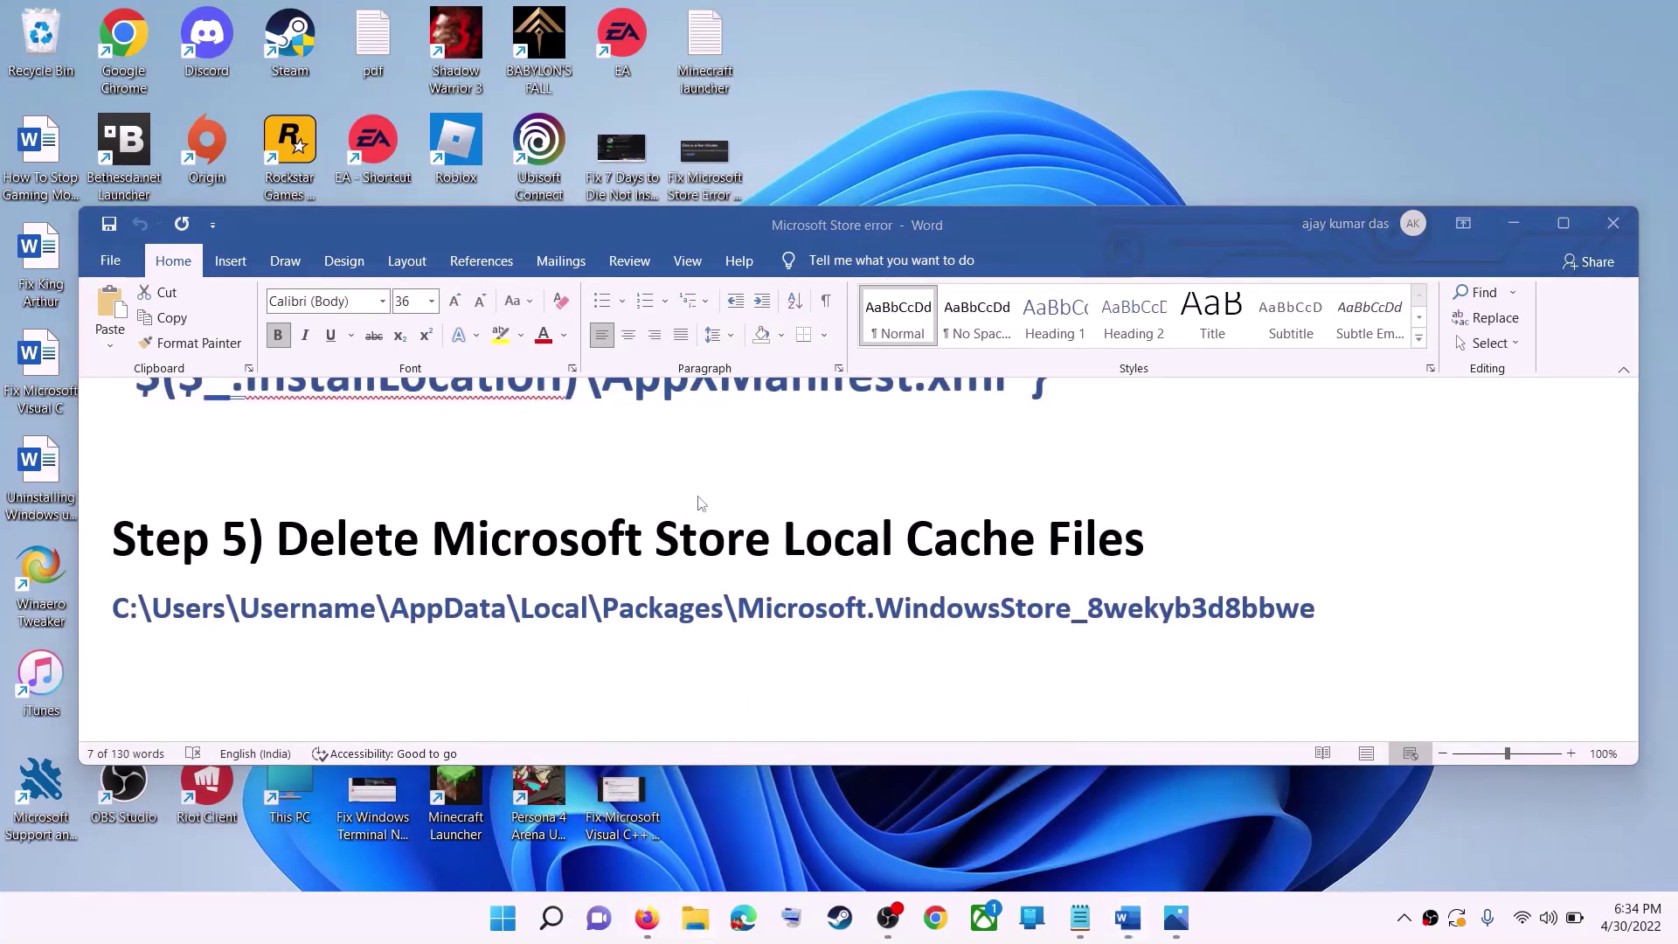
pyautogui.click(693, 920)
pyautogui.click(93, 387)
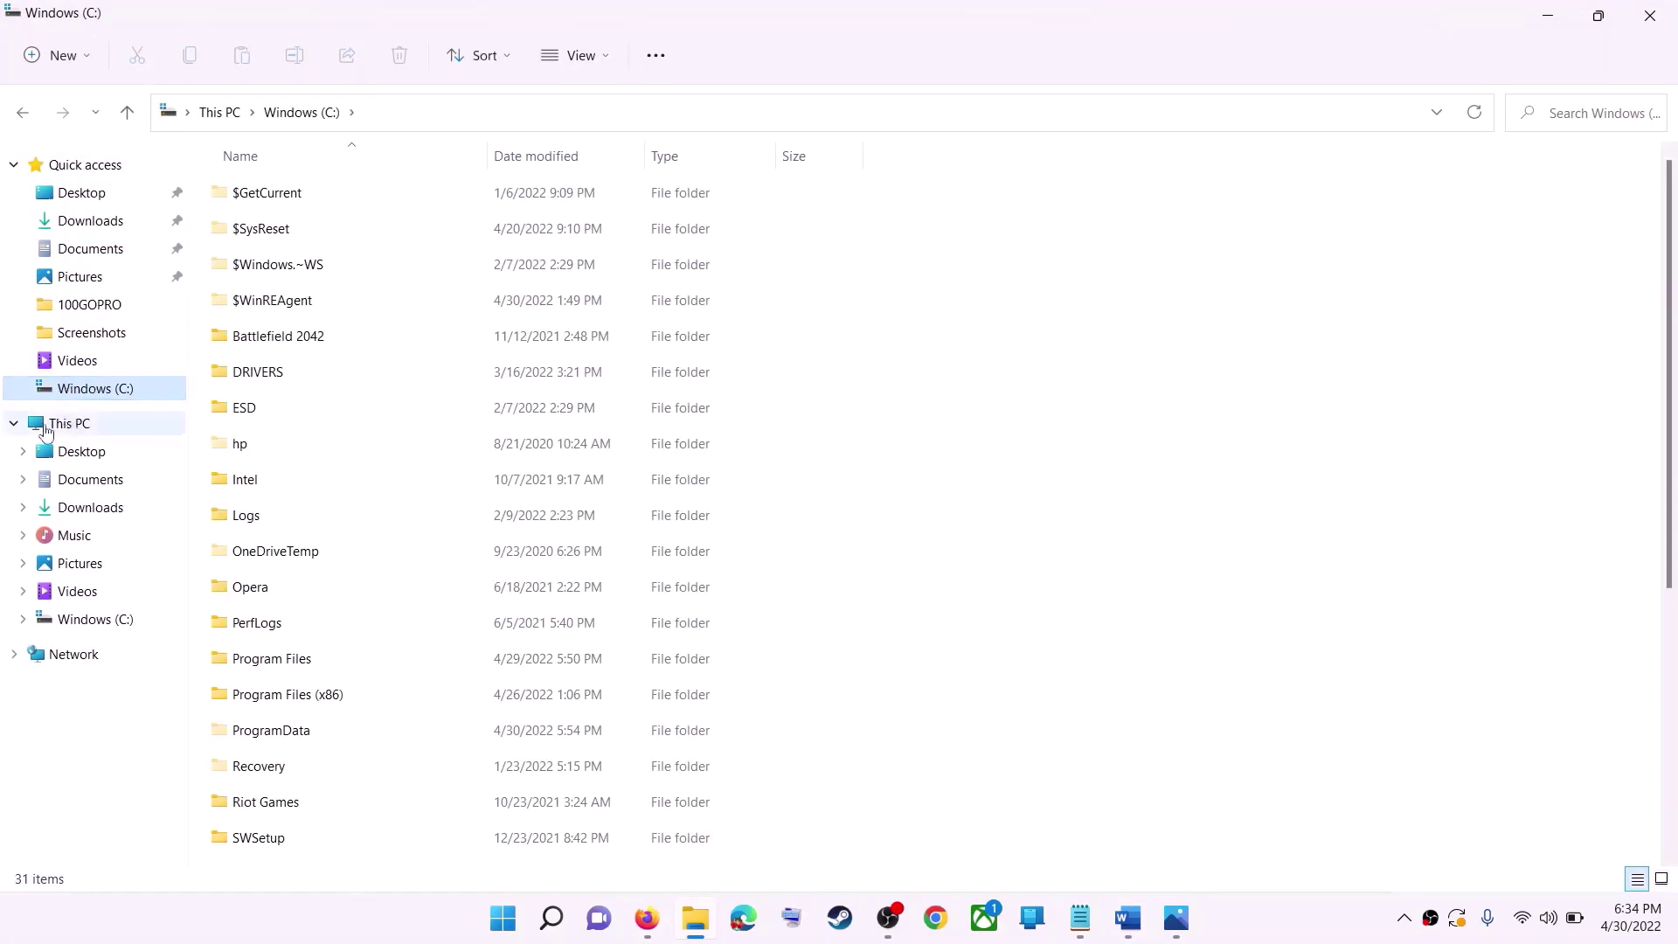
pyautogui.click(45, 427)
pyautogui.click(385, 372)
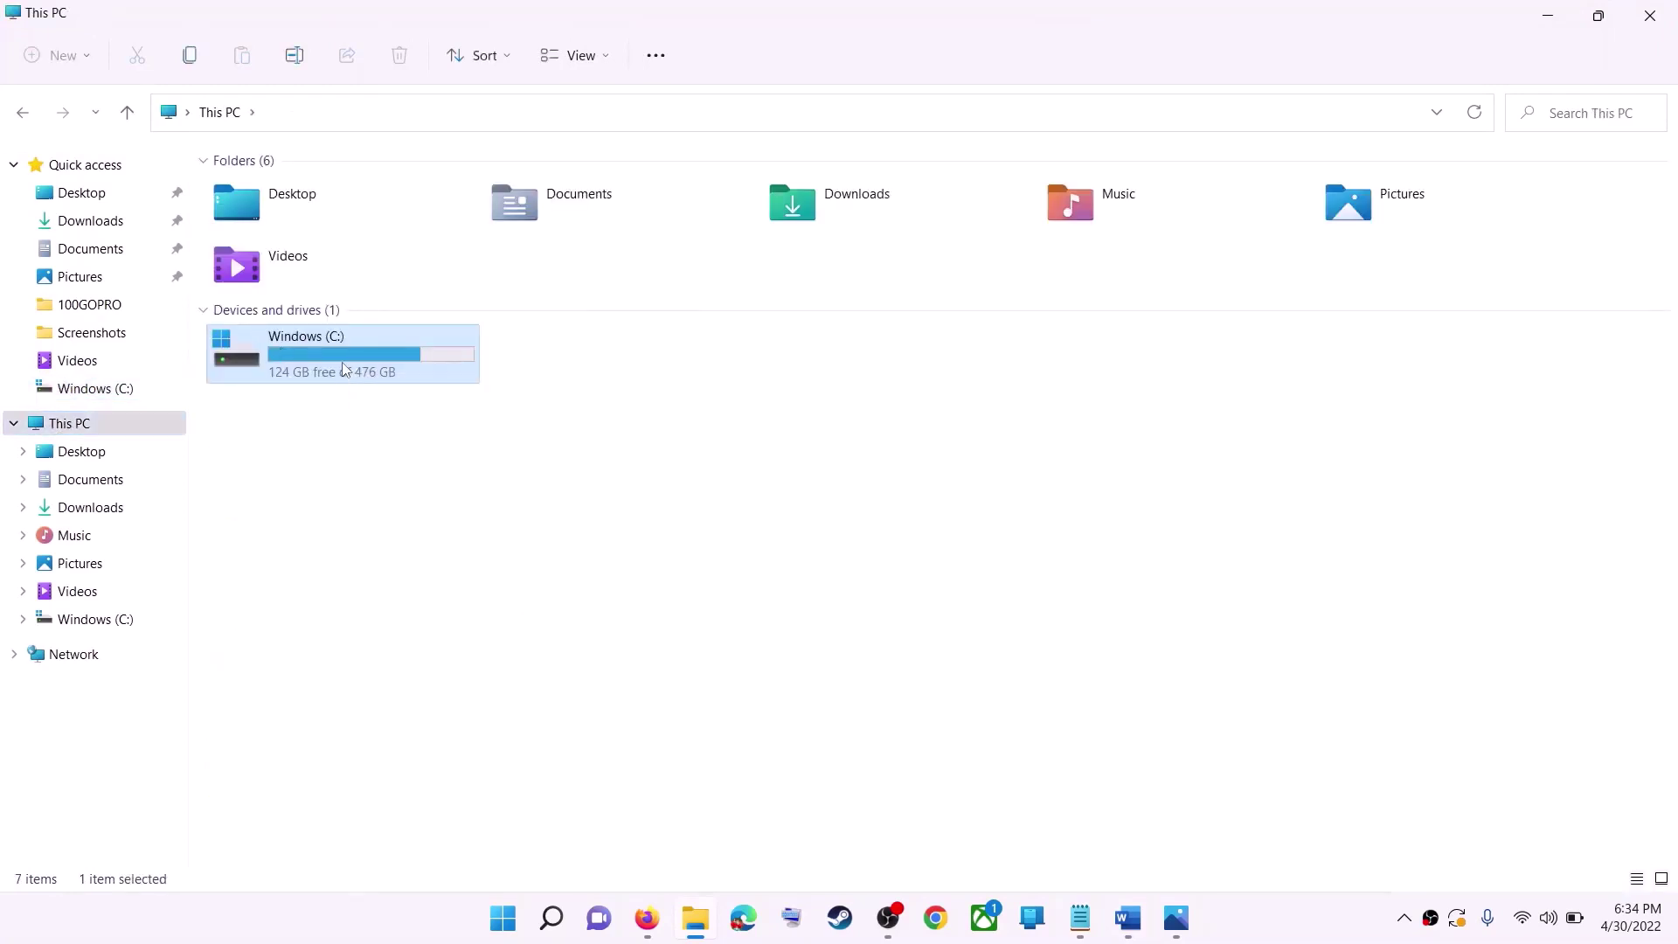
pyautogui.doubleClick(428, 368)
pyautogui.scroll(-4, 400, 647)
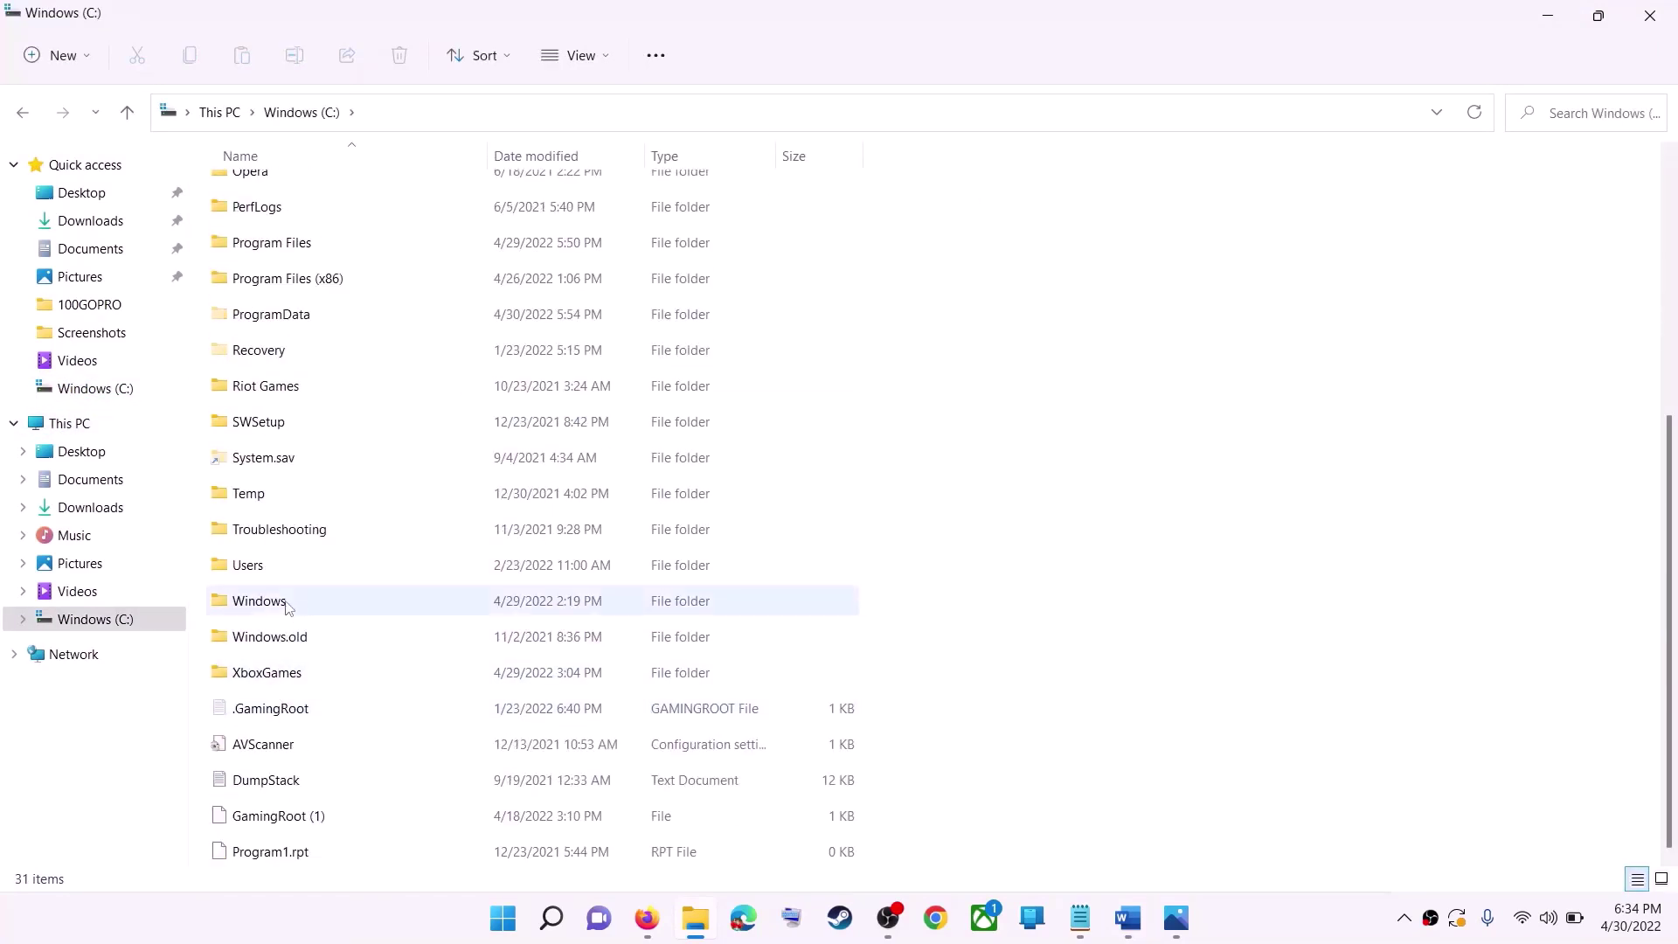
pyautogui.click(337, 572)
pyautogui.doubleClick(294, 566)
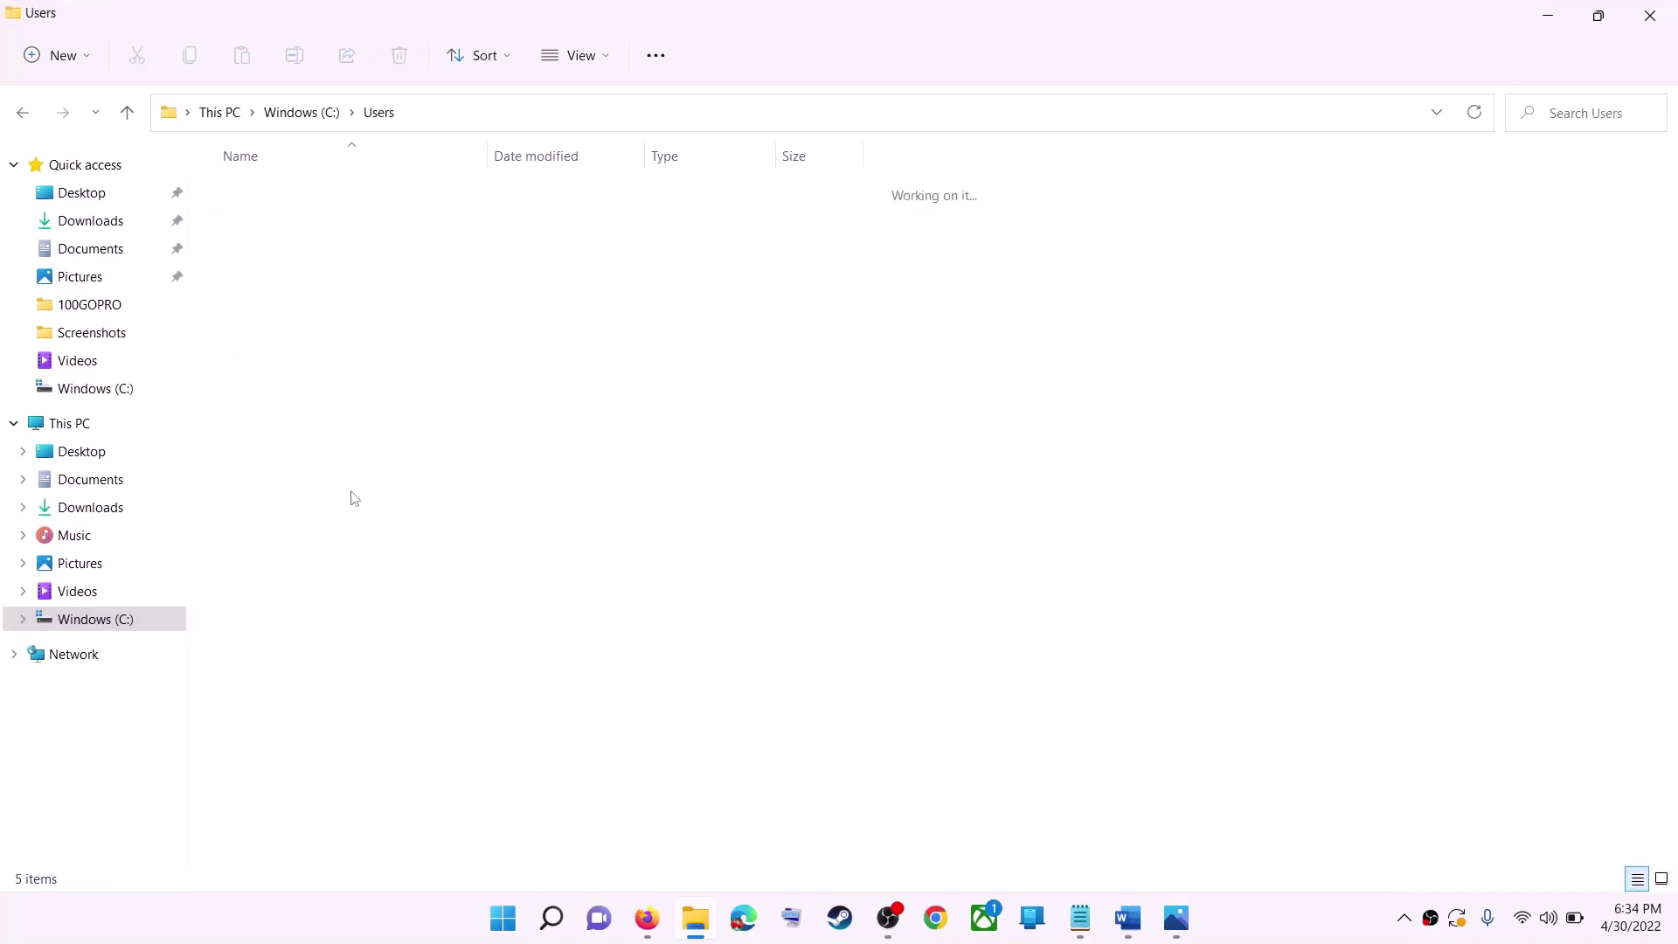
# - Browse into the user's AppData\Local\Packages folder
pyautogui.click(305, 343)
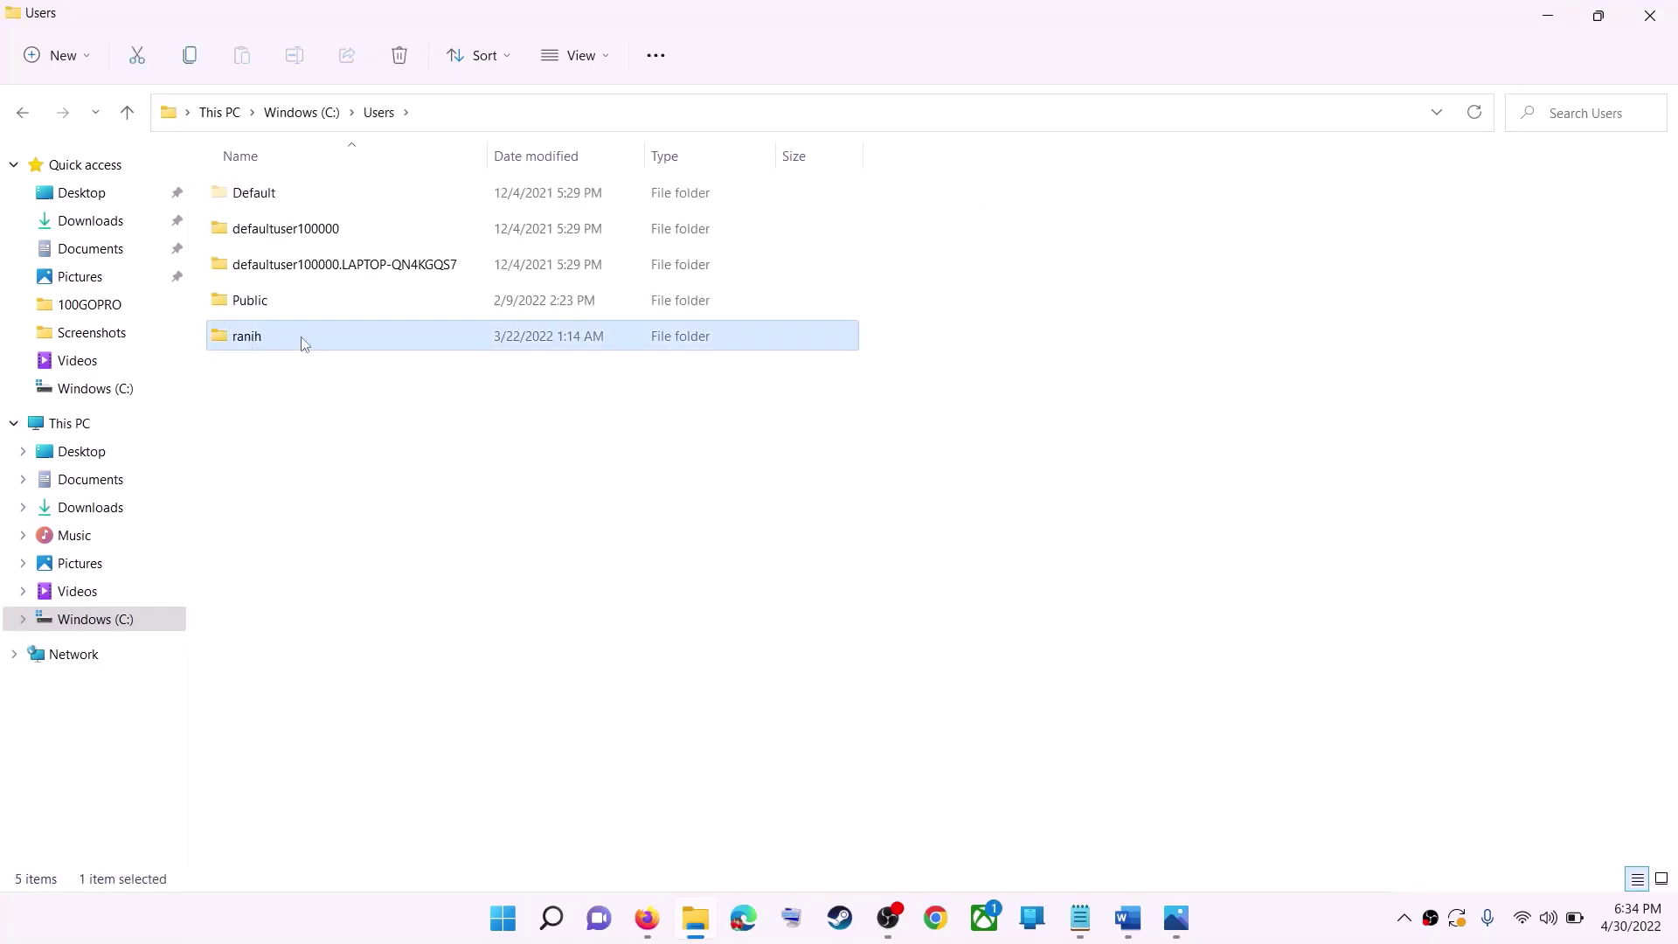
pyautogui.doubleClick(299, 343)
pyautogui.click(233, 418)
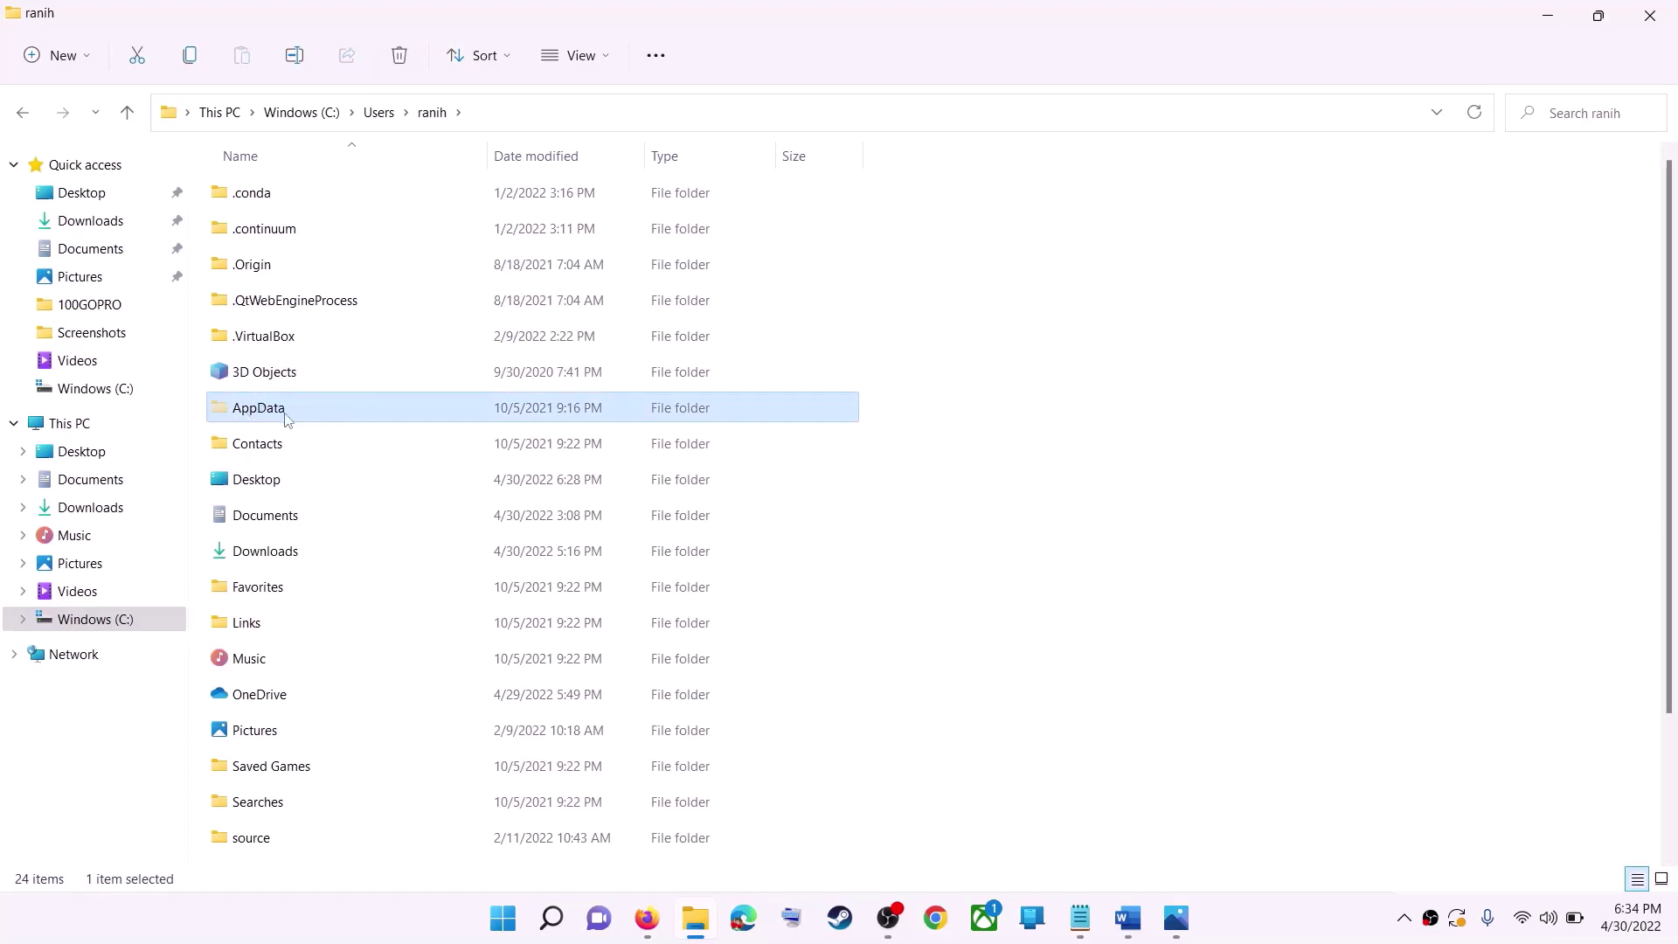
pyautogui.click(607, 65)
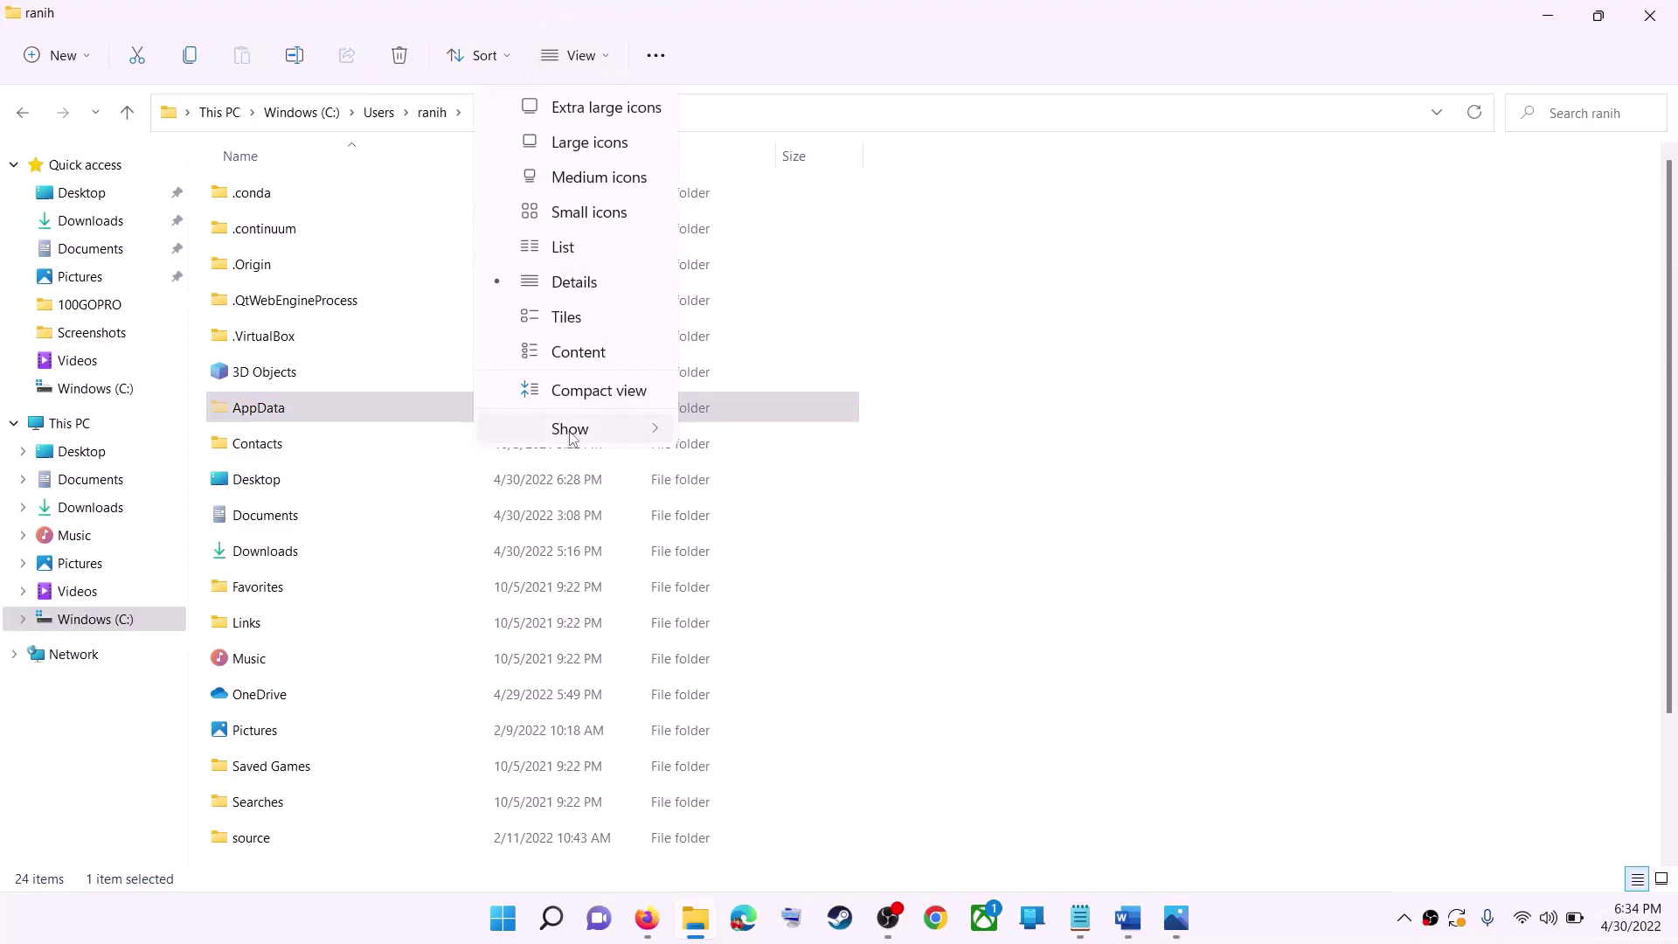
pyautogui.moveTo(575, 435)
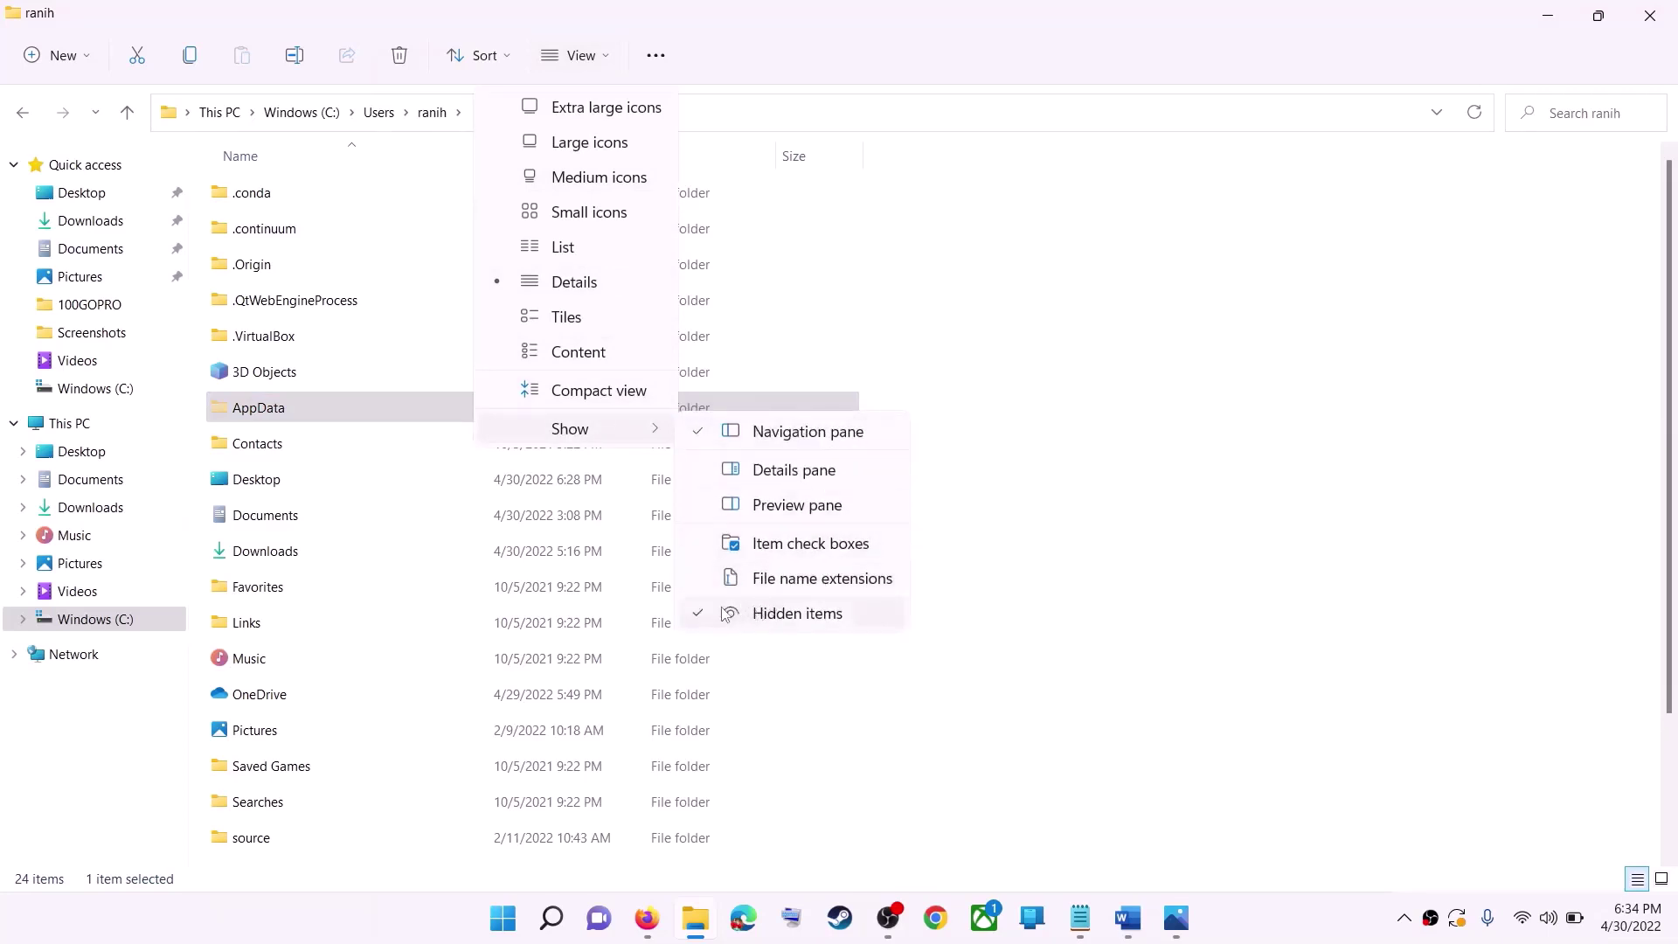
pyautogui.click(268, 417)
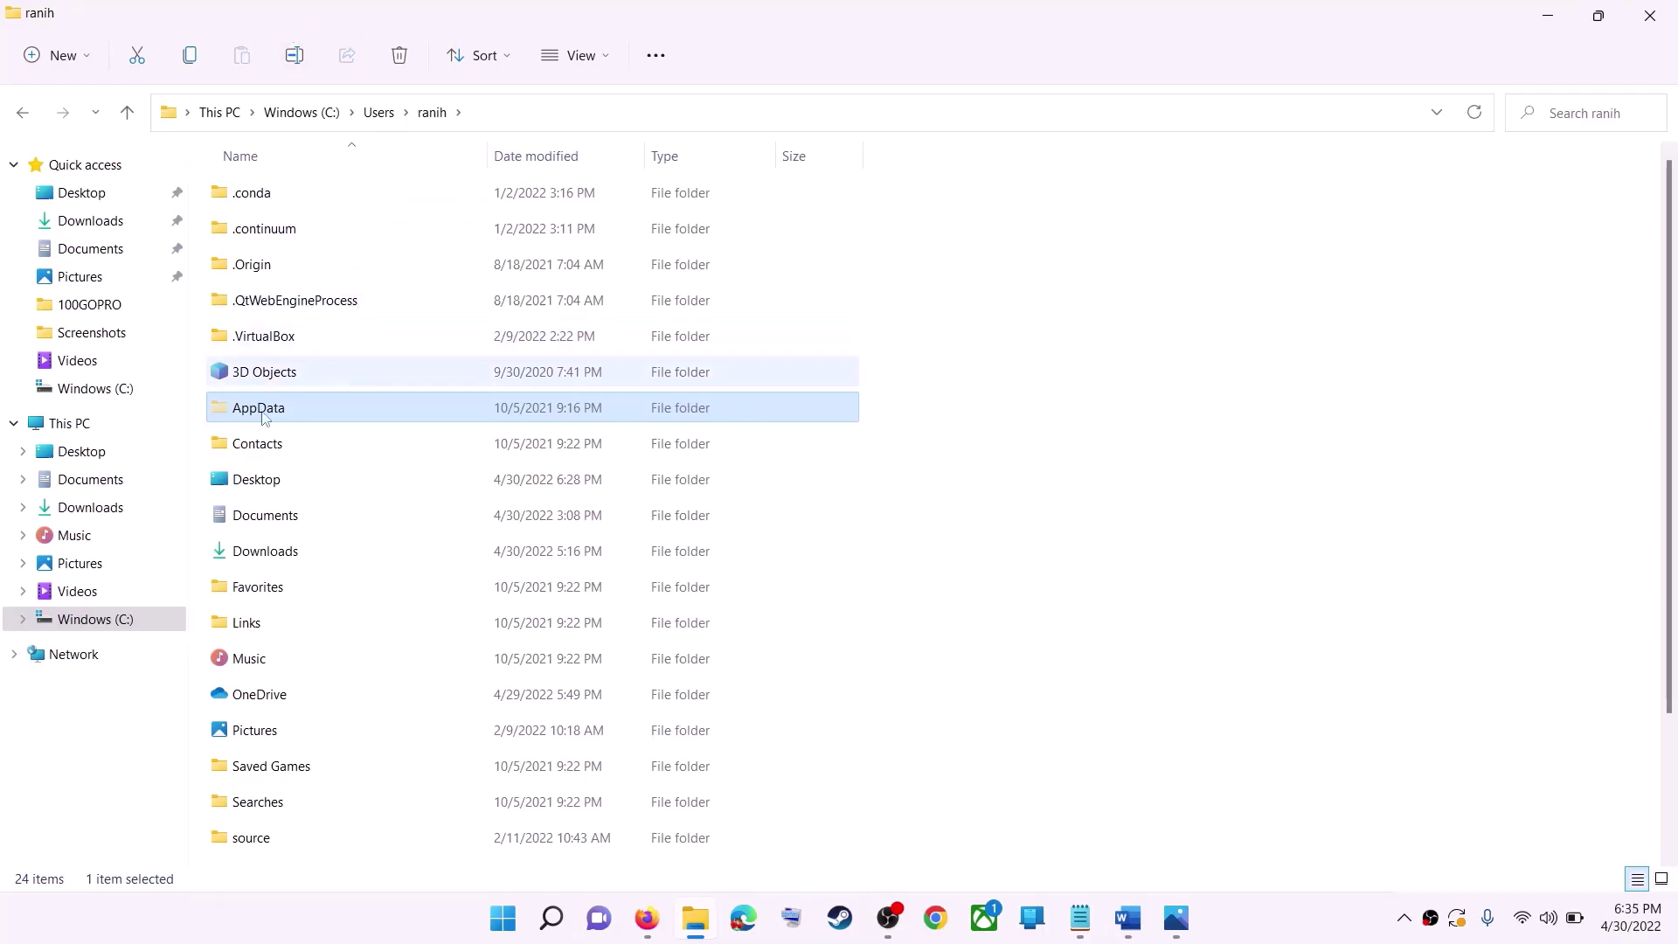
pyautogui.doubleClick(311, 409)
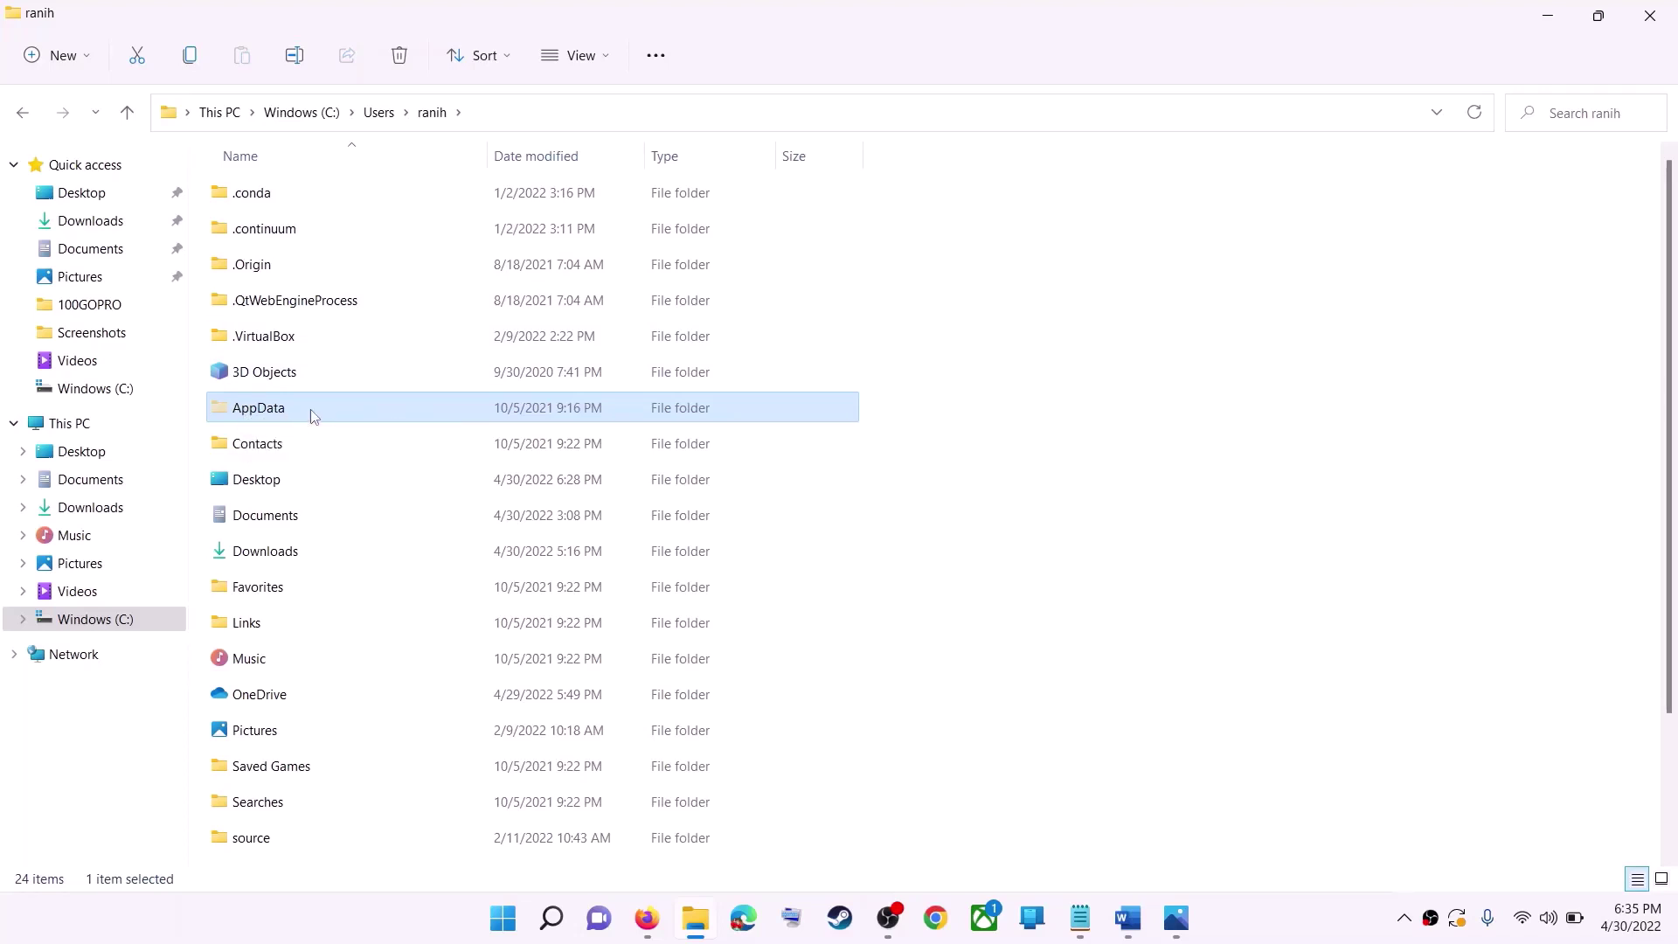
pyautogui.doubleClick(330, 200)
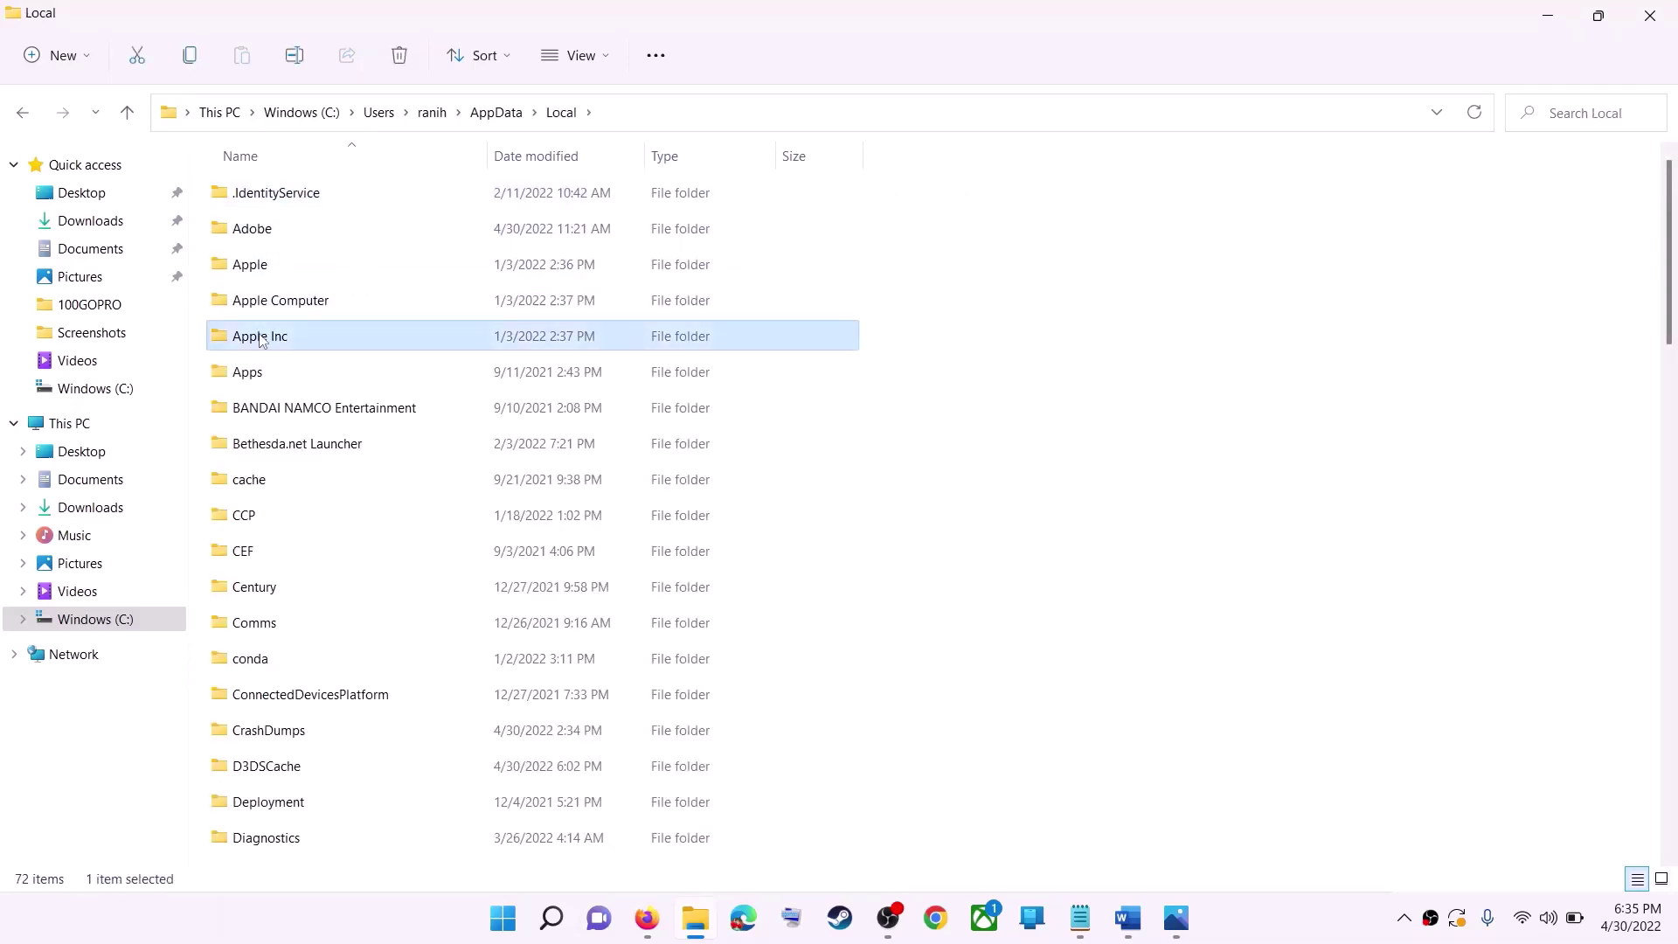
pyautogui.press('p')
pyautogui.click(347, 200)
pyautogui.doubleClick(393, 195)
# - Find and open the Microsoft.WindowsStore_8wekyb3d8bbwe package folder
pyautogui.scroll(-15, 490, 533)
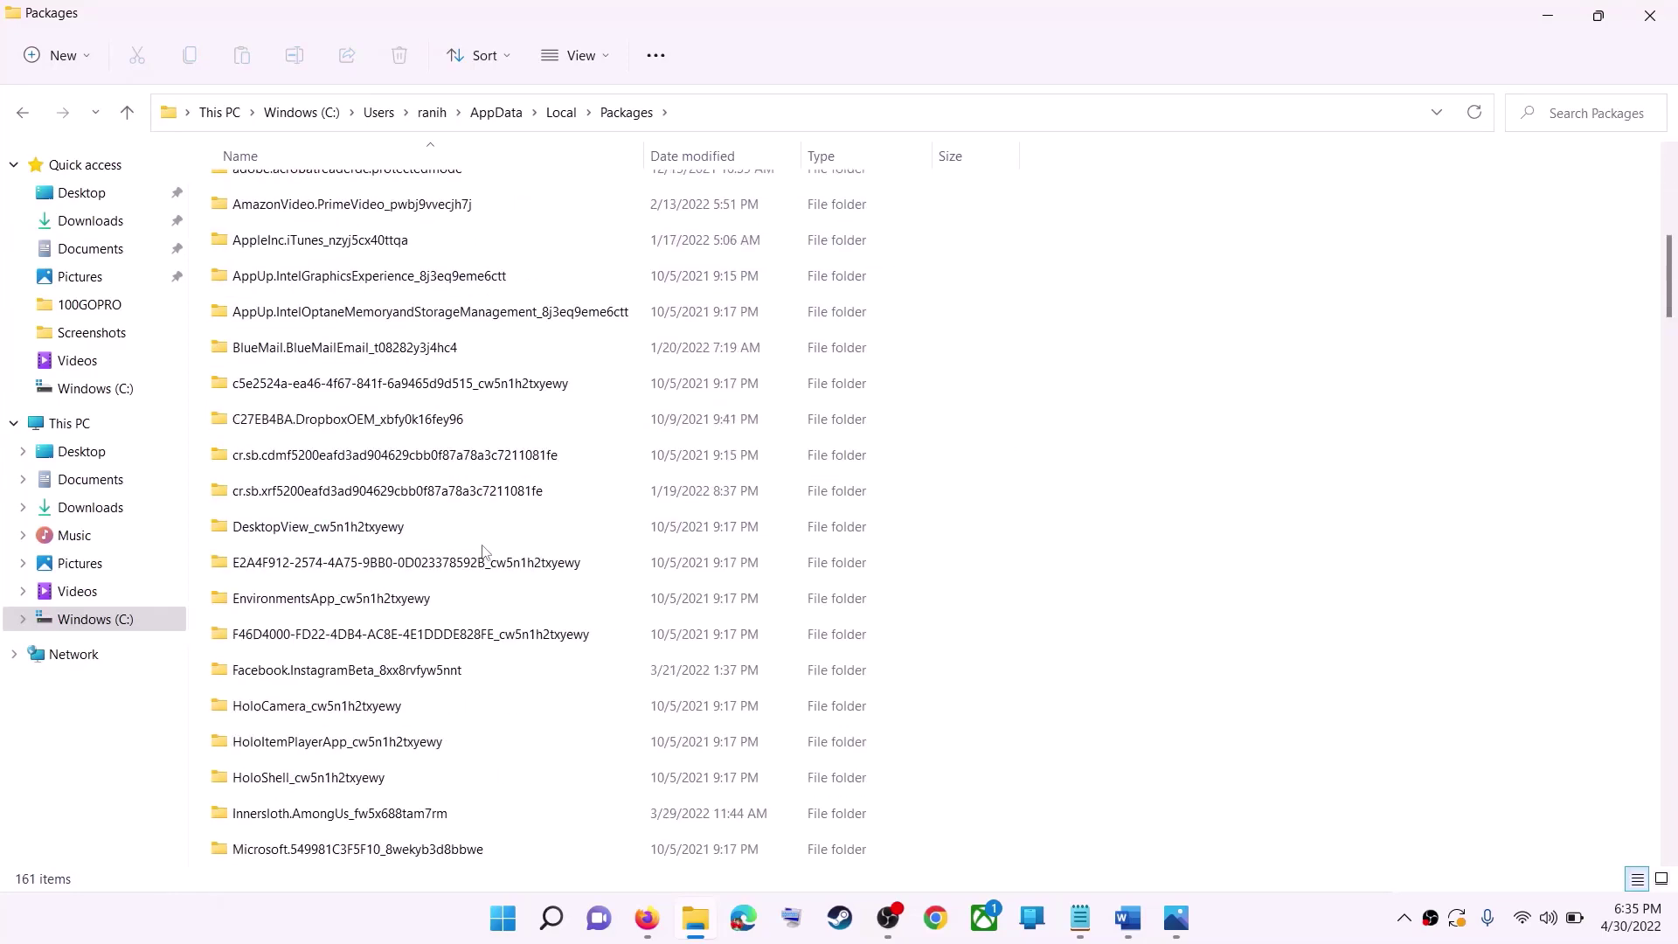
pyautogui.hotkey('alt', 'Tab')
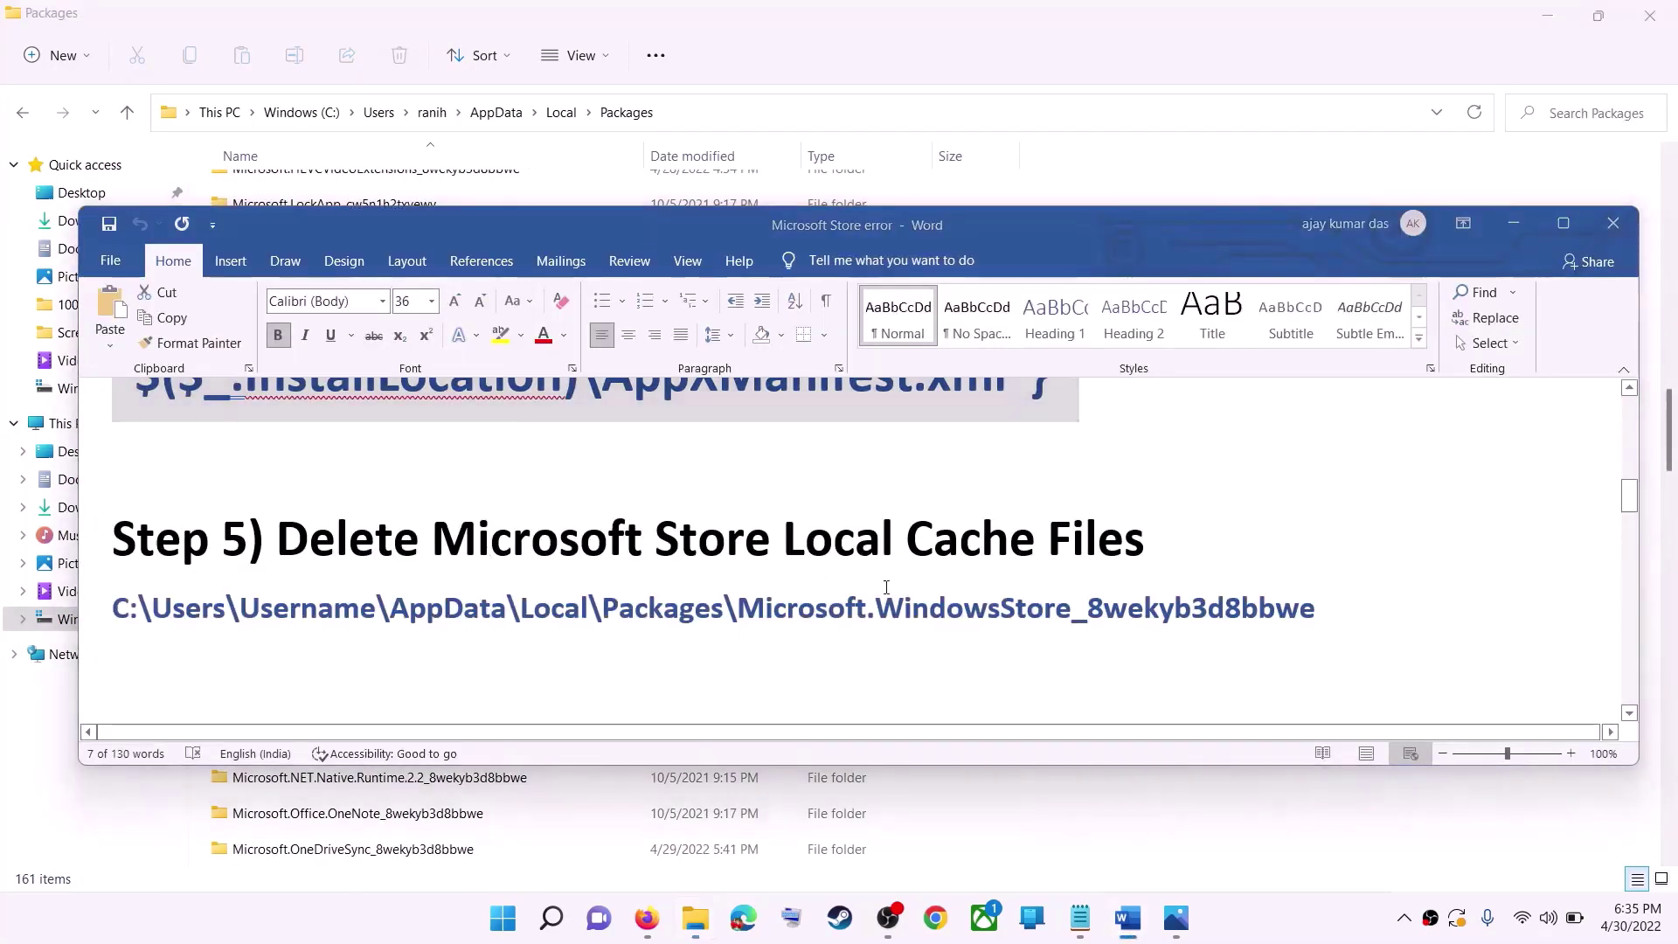
pyautogui.hotkey('alt', 'Tab')
pyautogui.scroll(-10, 454, 598)
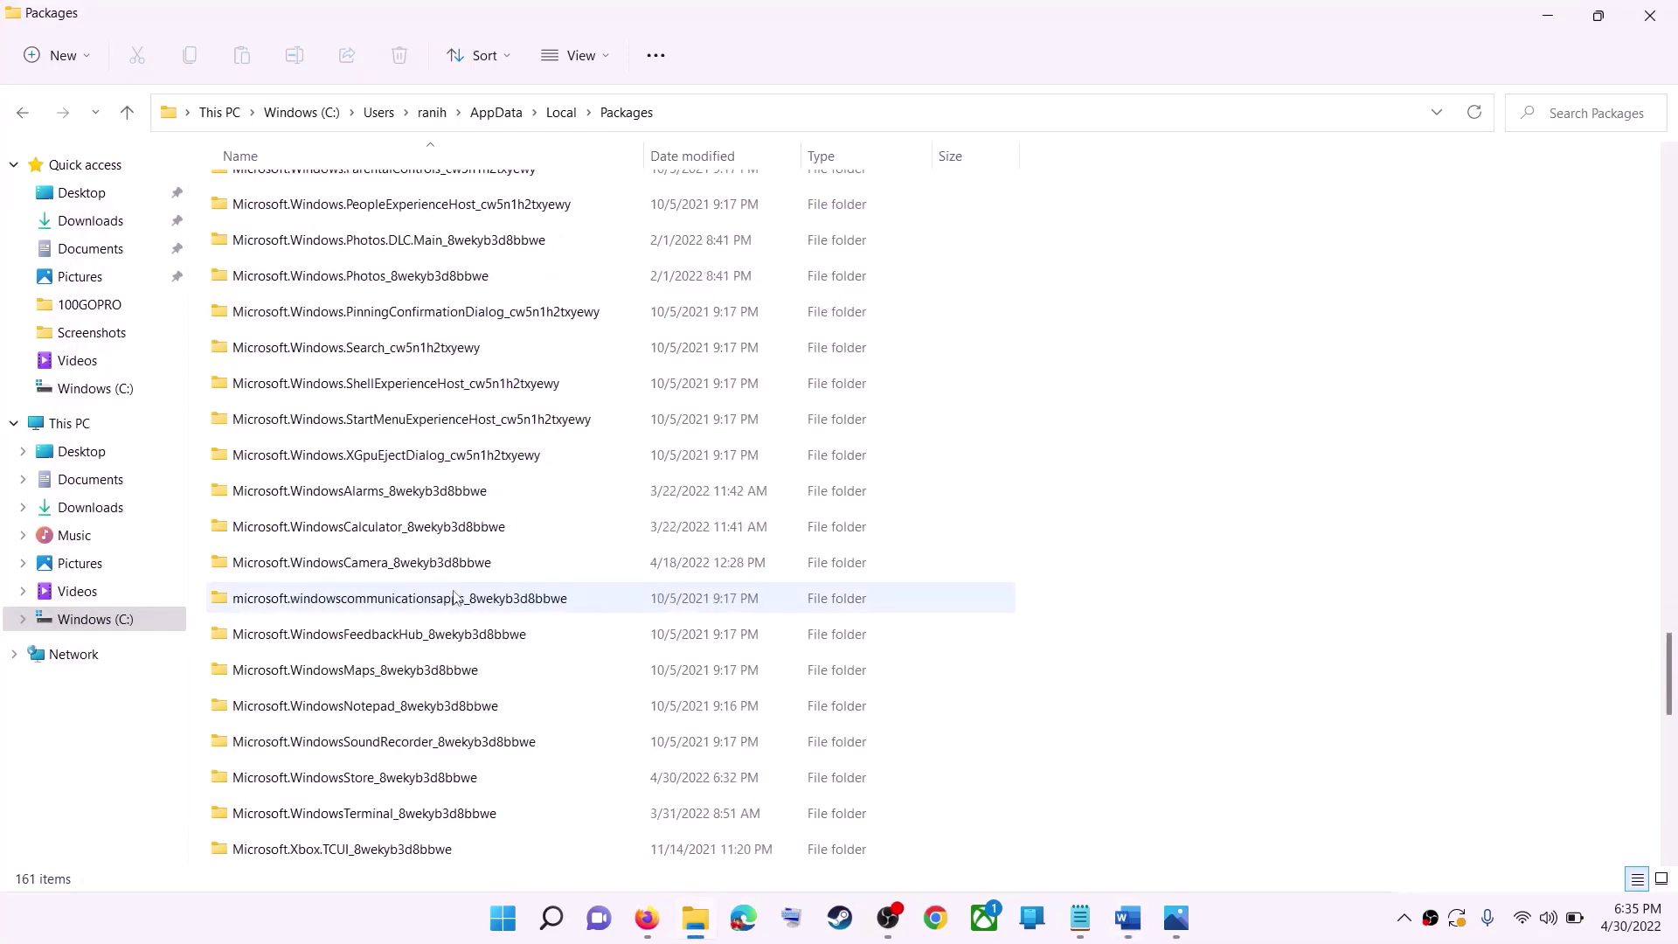
pyautogui.scroll(-3, 454, 598)
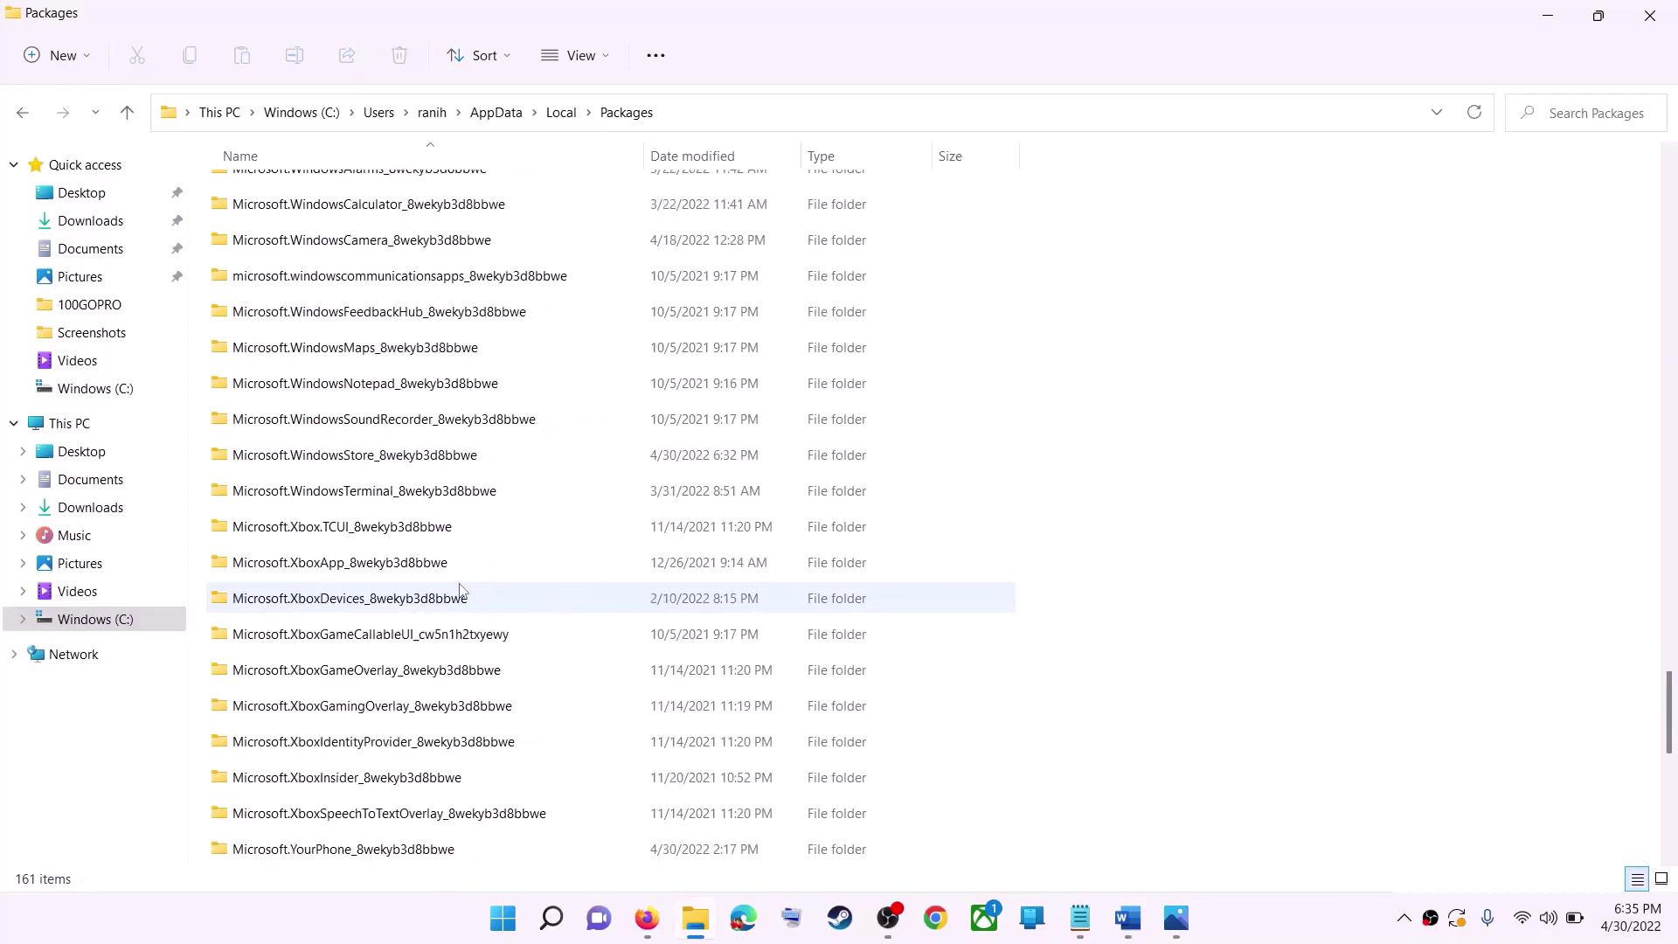
pyautogui.click(365, 465)
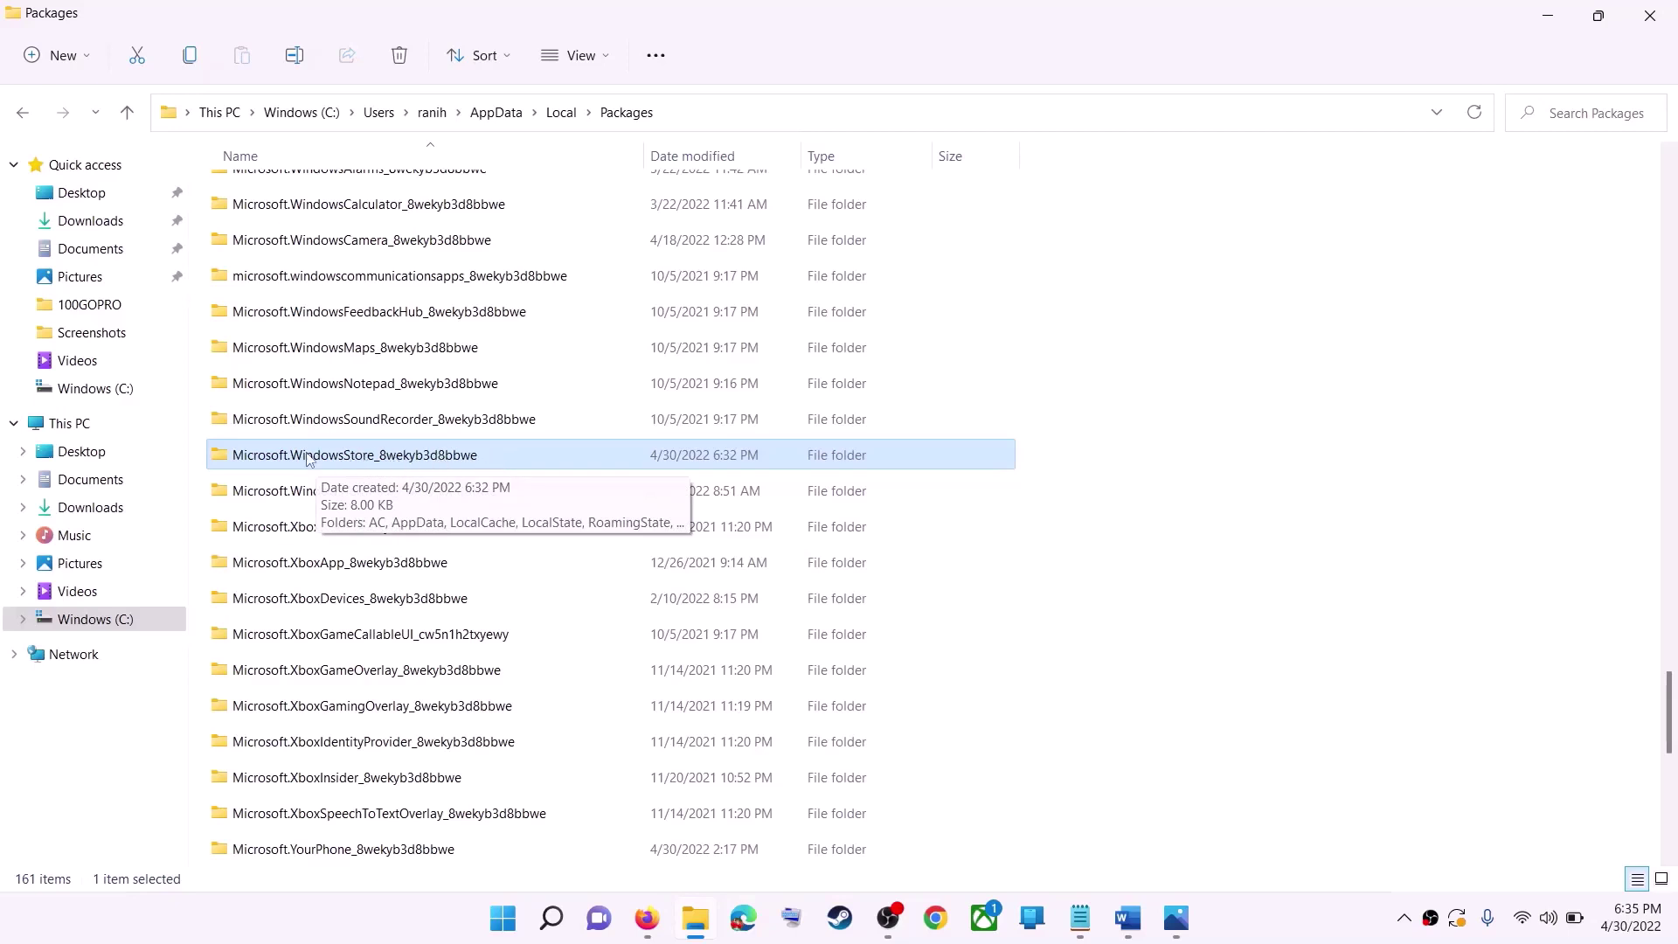
pyautogui.click(440, 464)
pyautogui.click(538, 453)
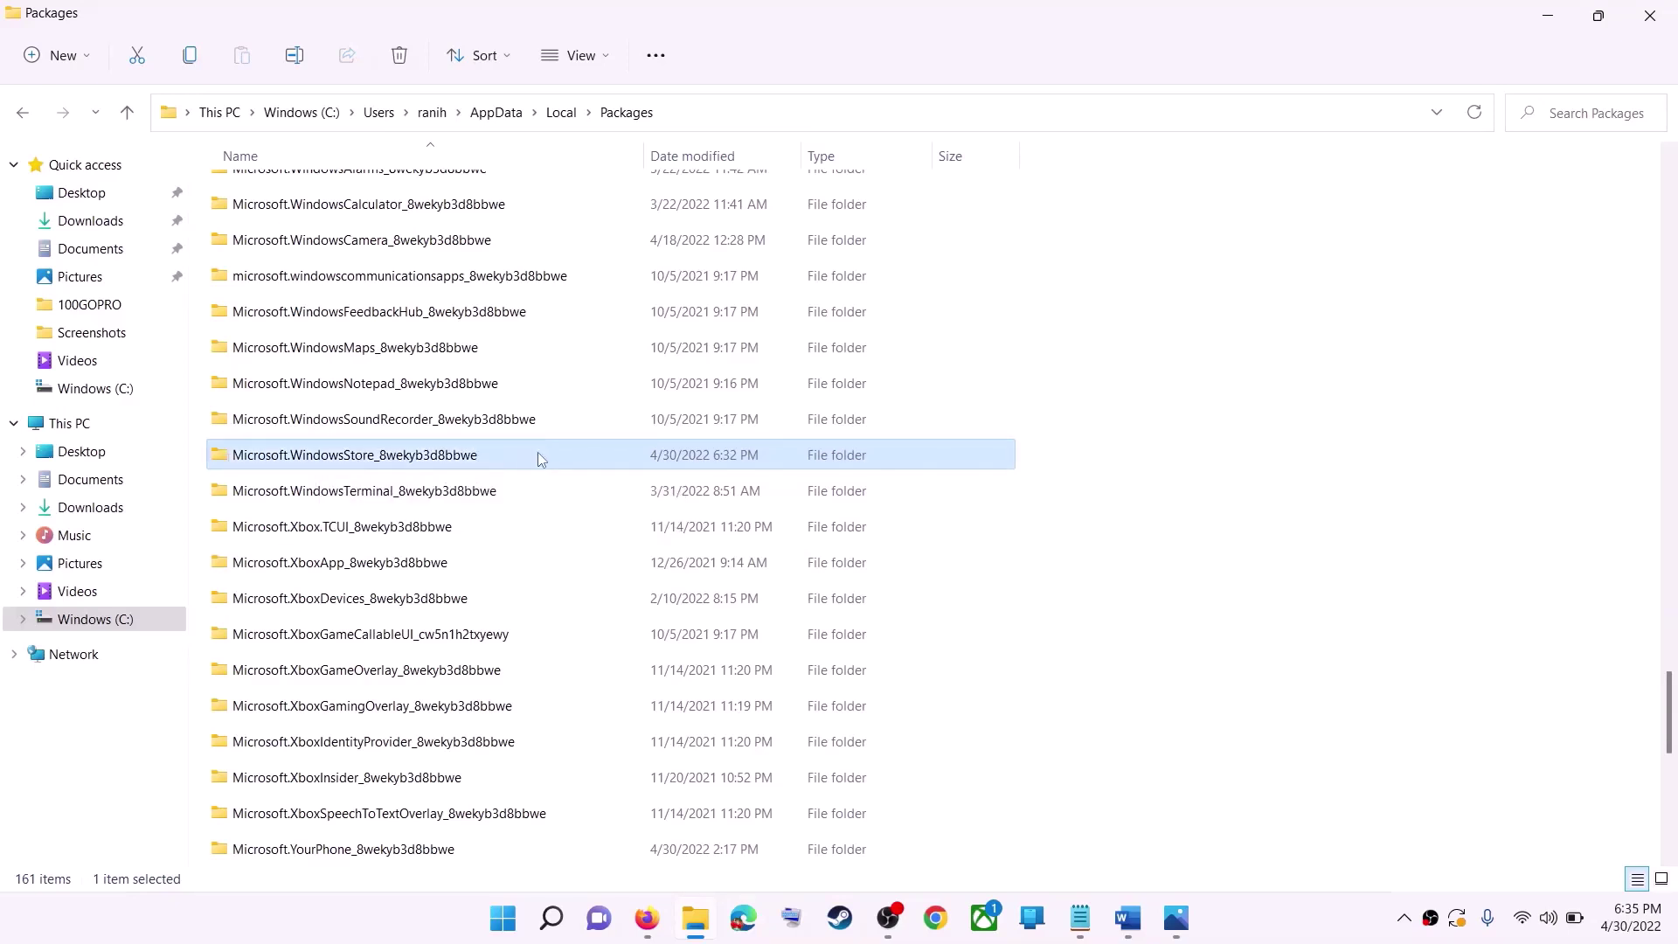
pyautogui.doubleClick(522, 452)
# - Delete the LocalCache folder
pyautogui.click(367, 272)
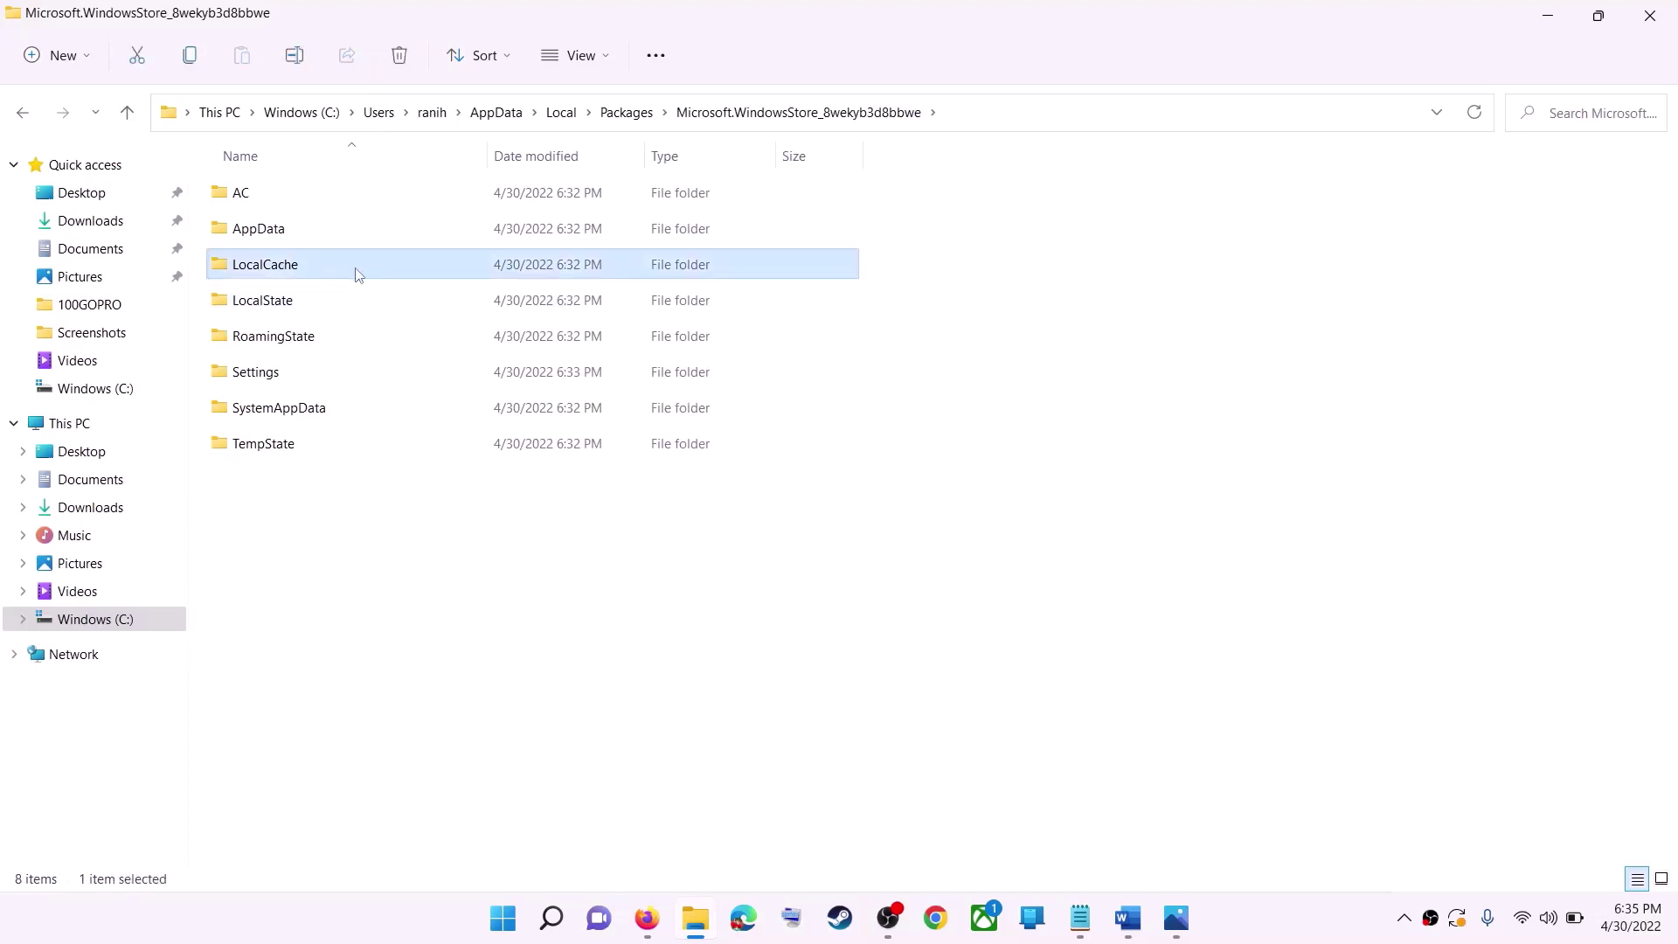
pyautogui.rightClick(288, 273)
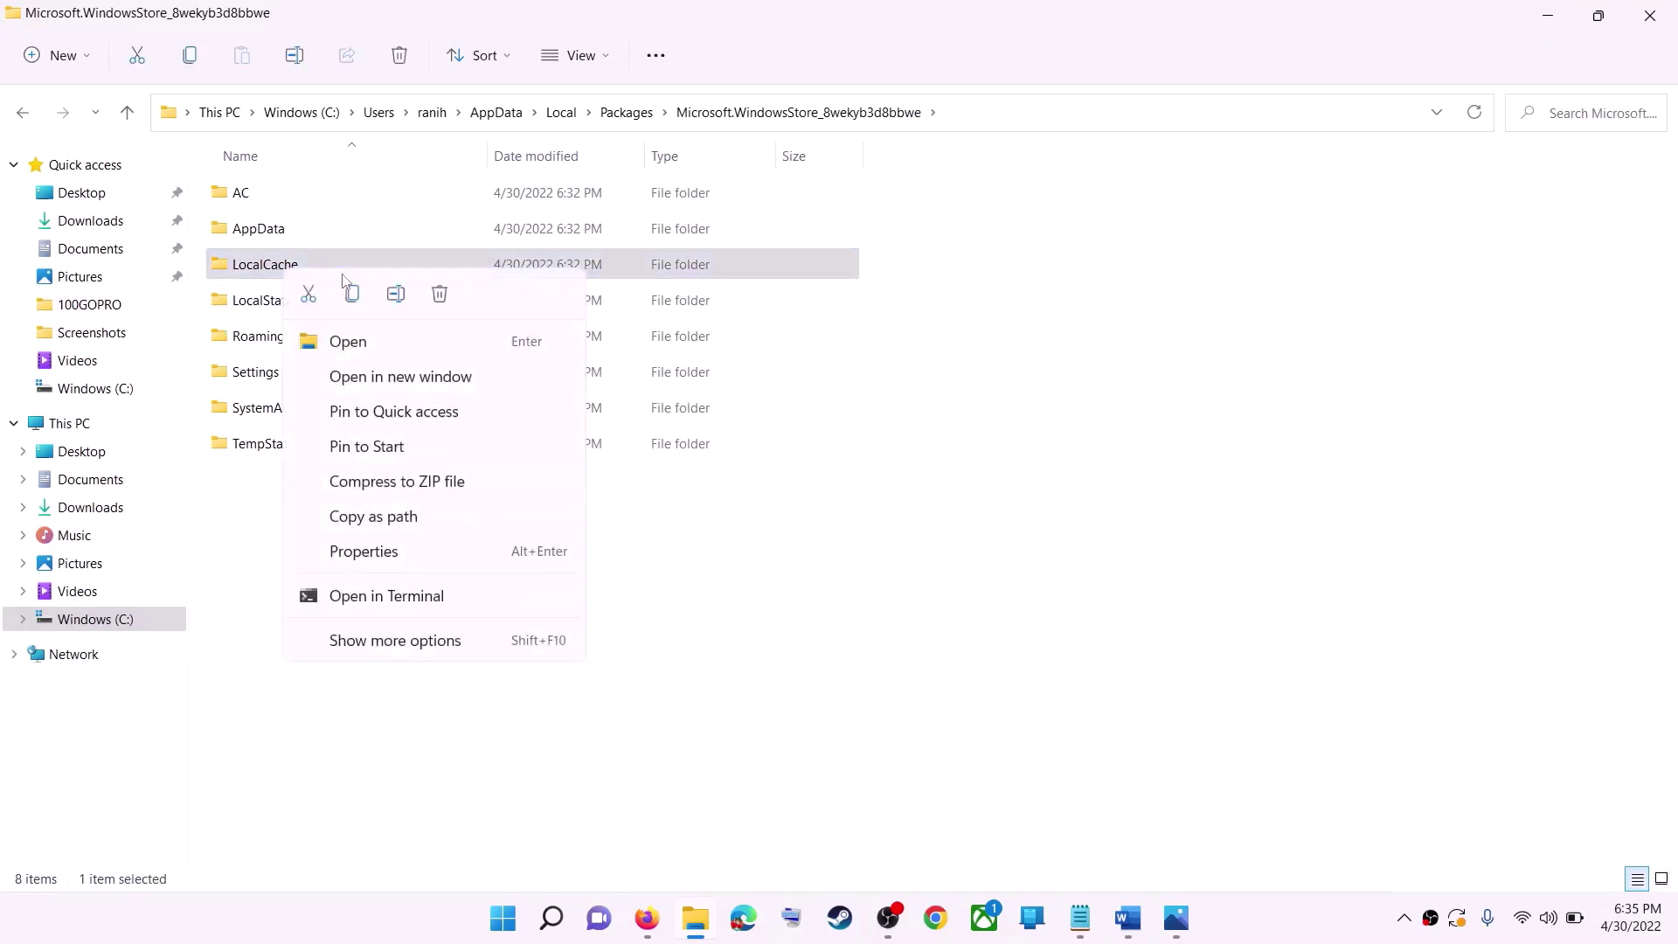
pyautogui.click(437, 297)
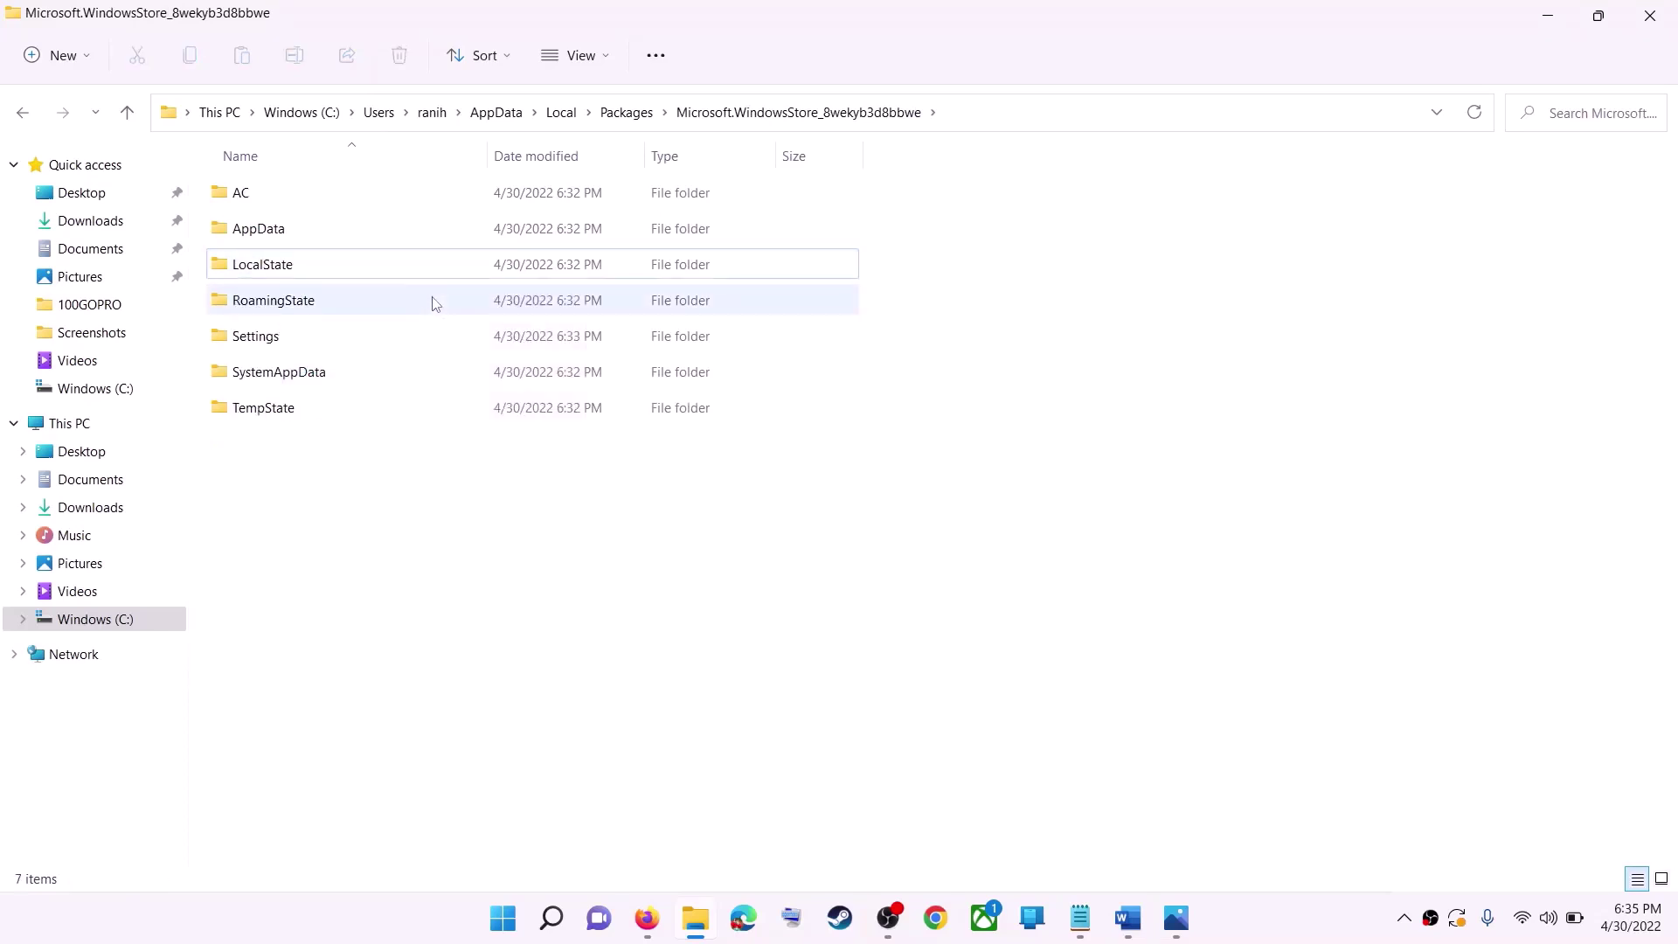
# - Check the Start menu power options, then close them without restarting
pyautogui.click(505, 919)
pyautogui.click(1103, 848)
pyautogui.click(1456, 487)
pyautogui.click(1408, 459)
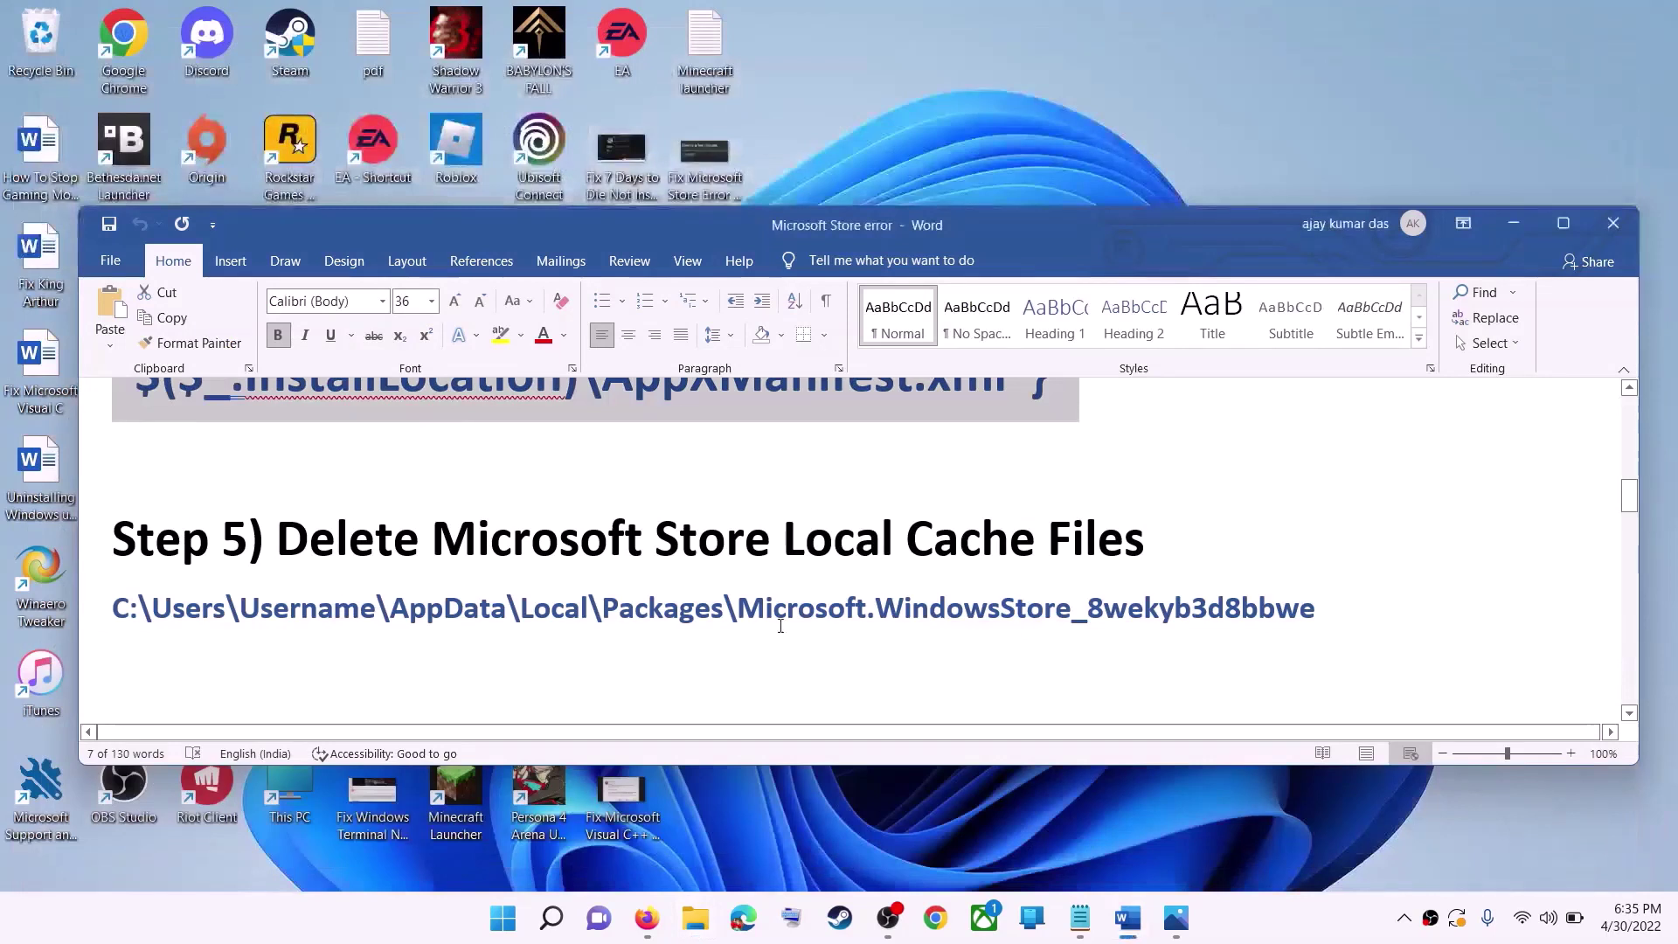
# - Highlight the Get Updates step, then launch Microsoft Store and maximize it
pyautogui.click(421, 537)
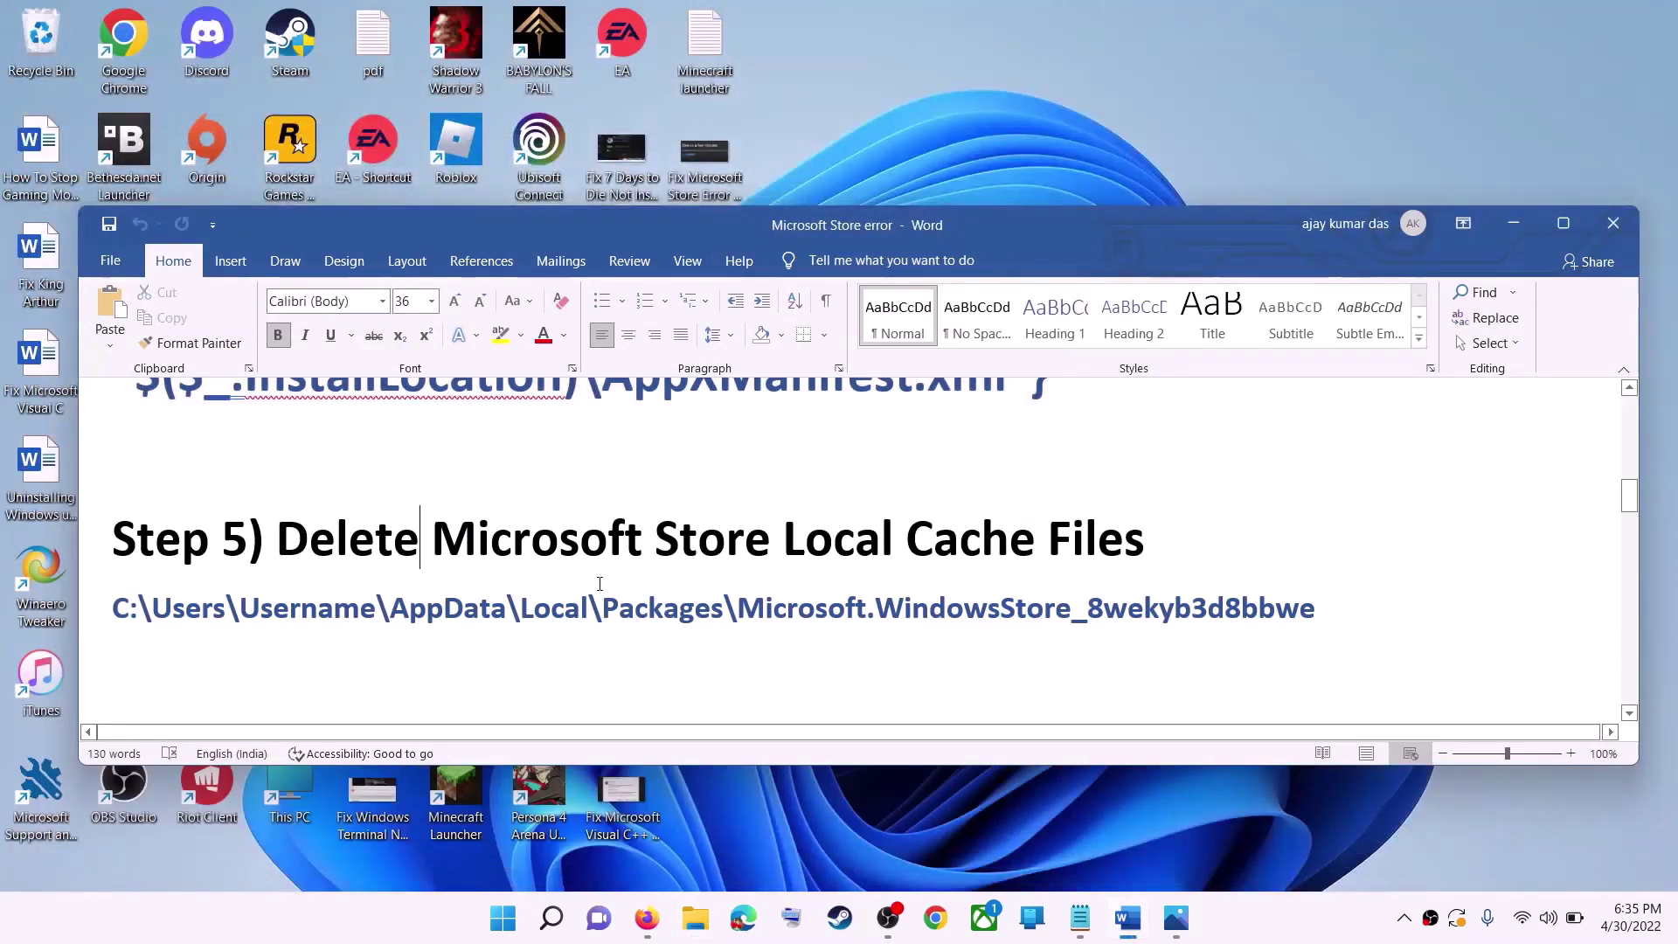
pyautogui.scroll(-4, 454, 551)
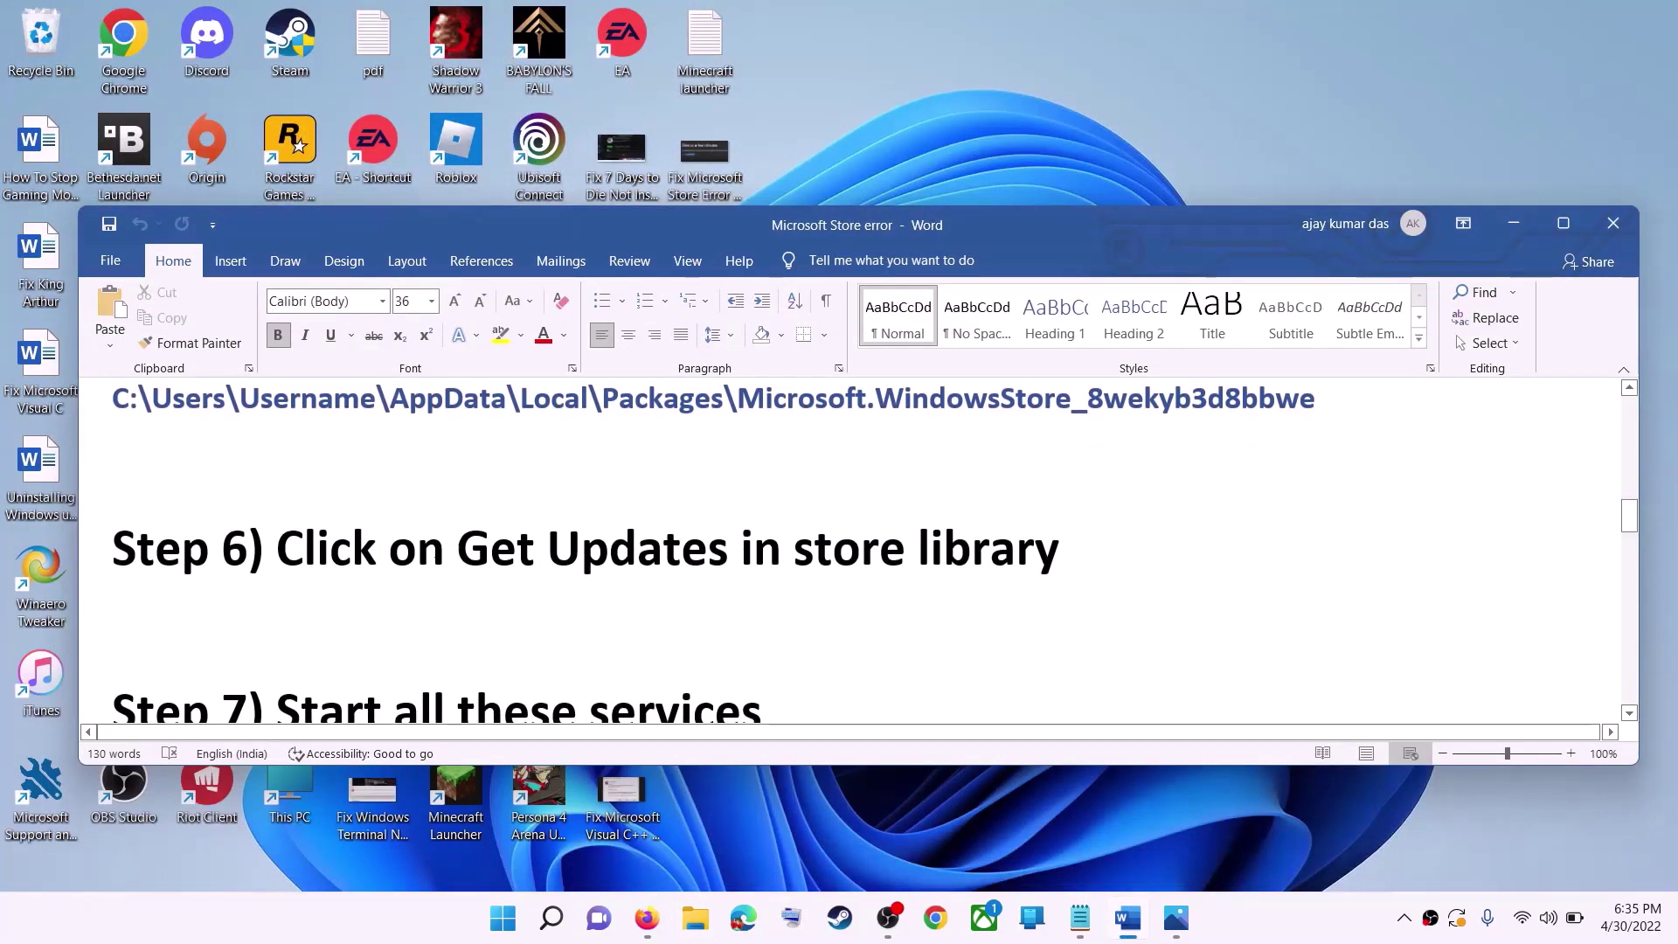
pyautogui.moveTo(491, 599); pyautogui.dragTo(1103, 599)
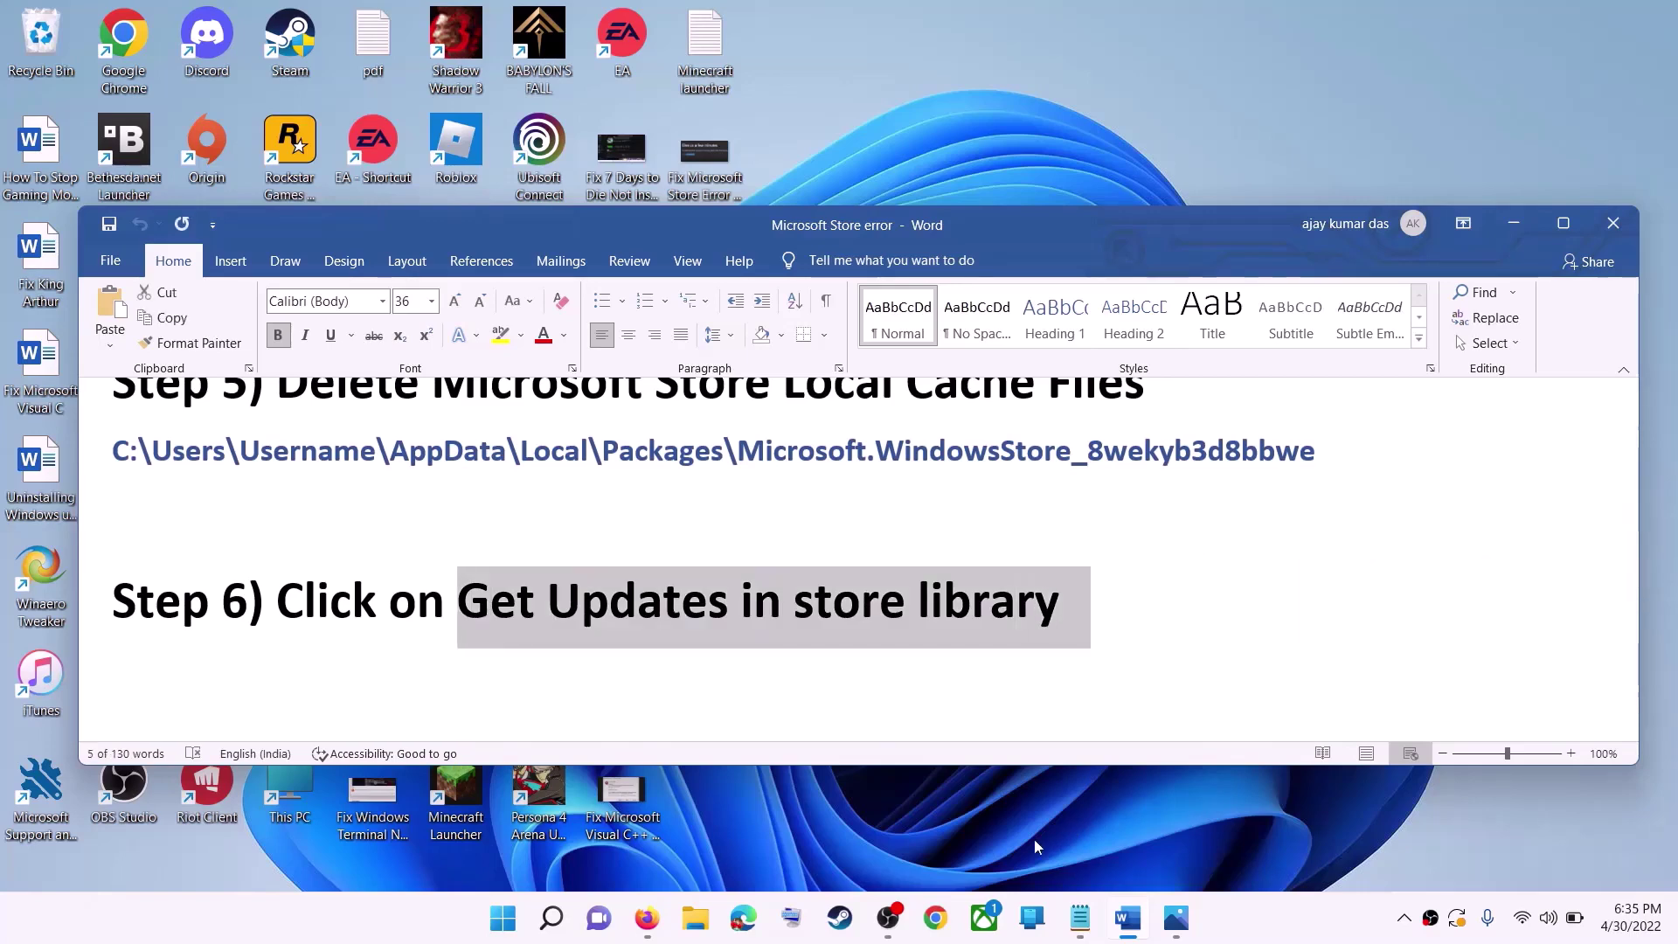
pyautogui.click(507, 924)
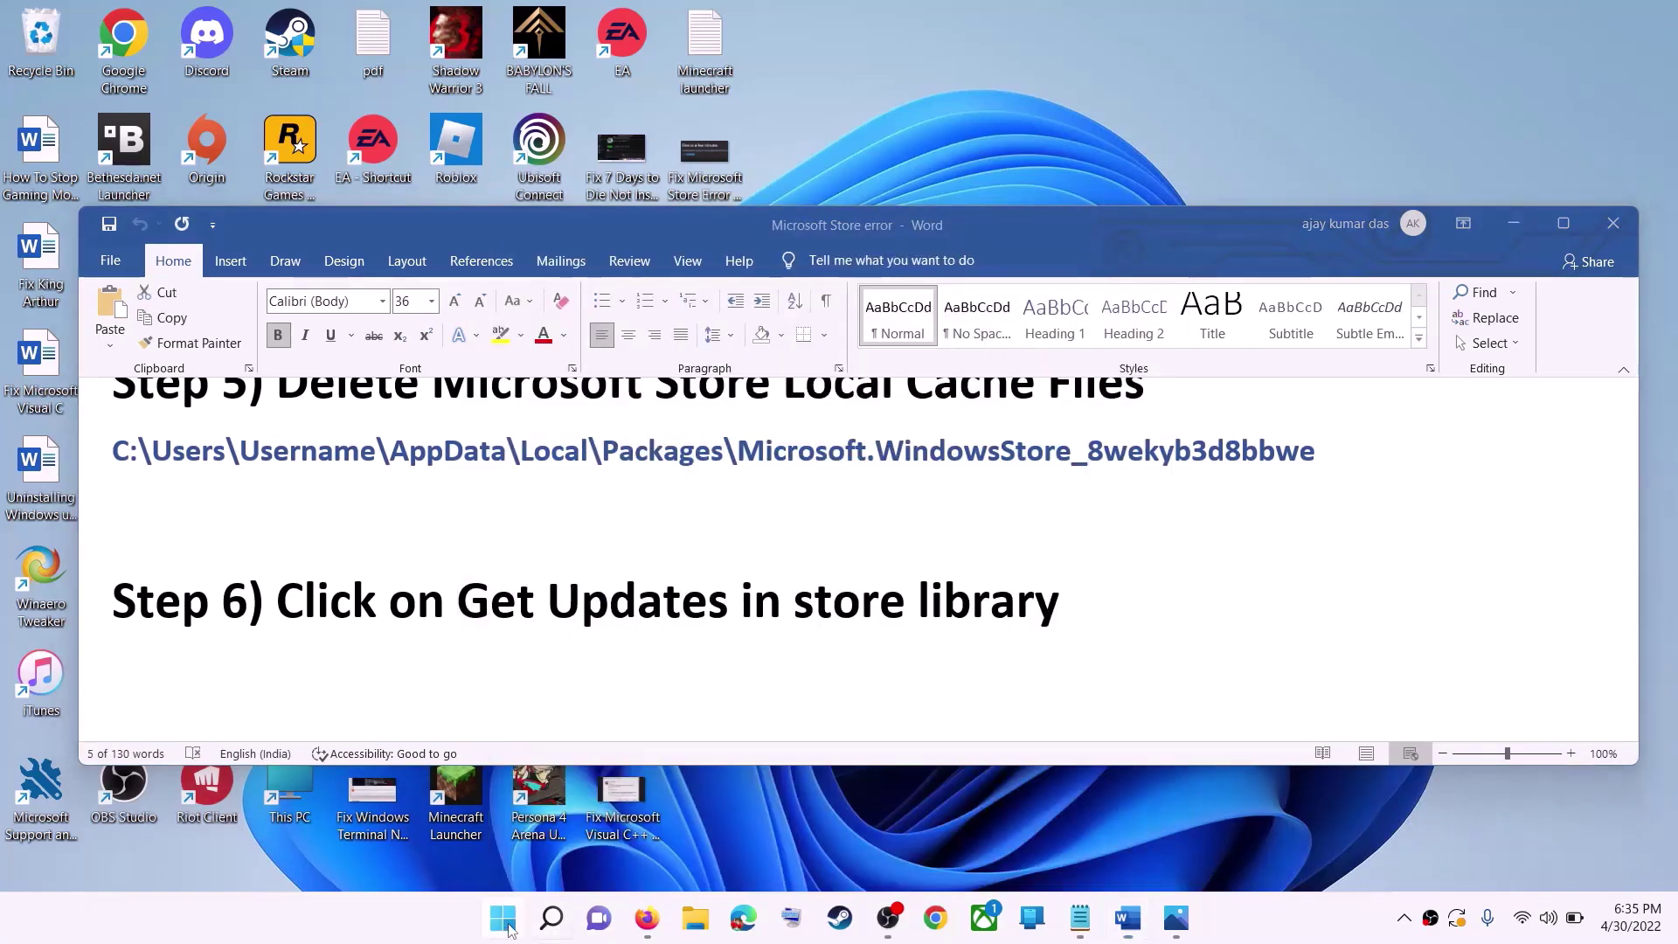
pyautogui.write('store')
pyautogui.press('Return')
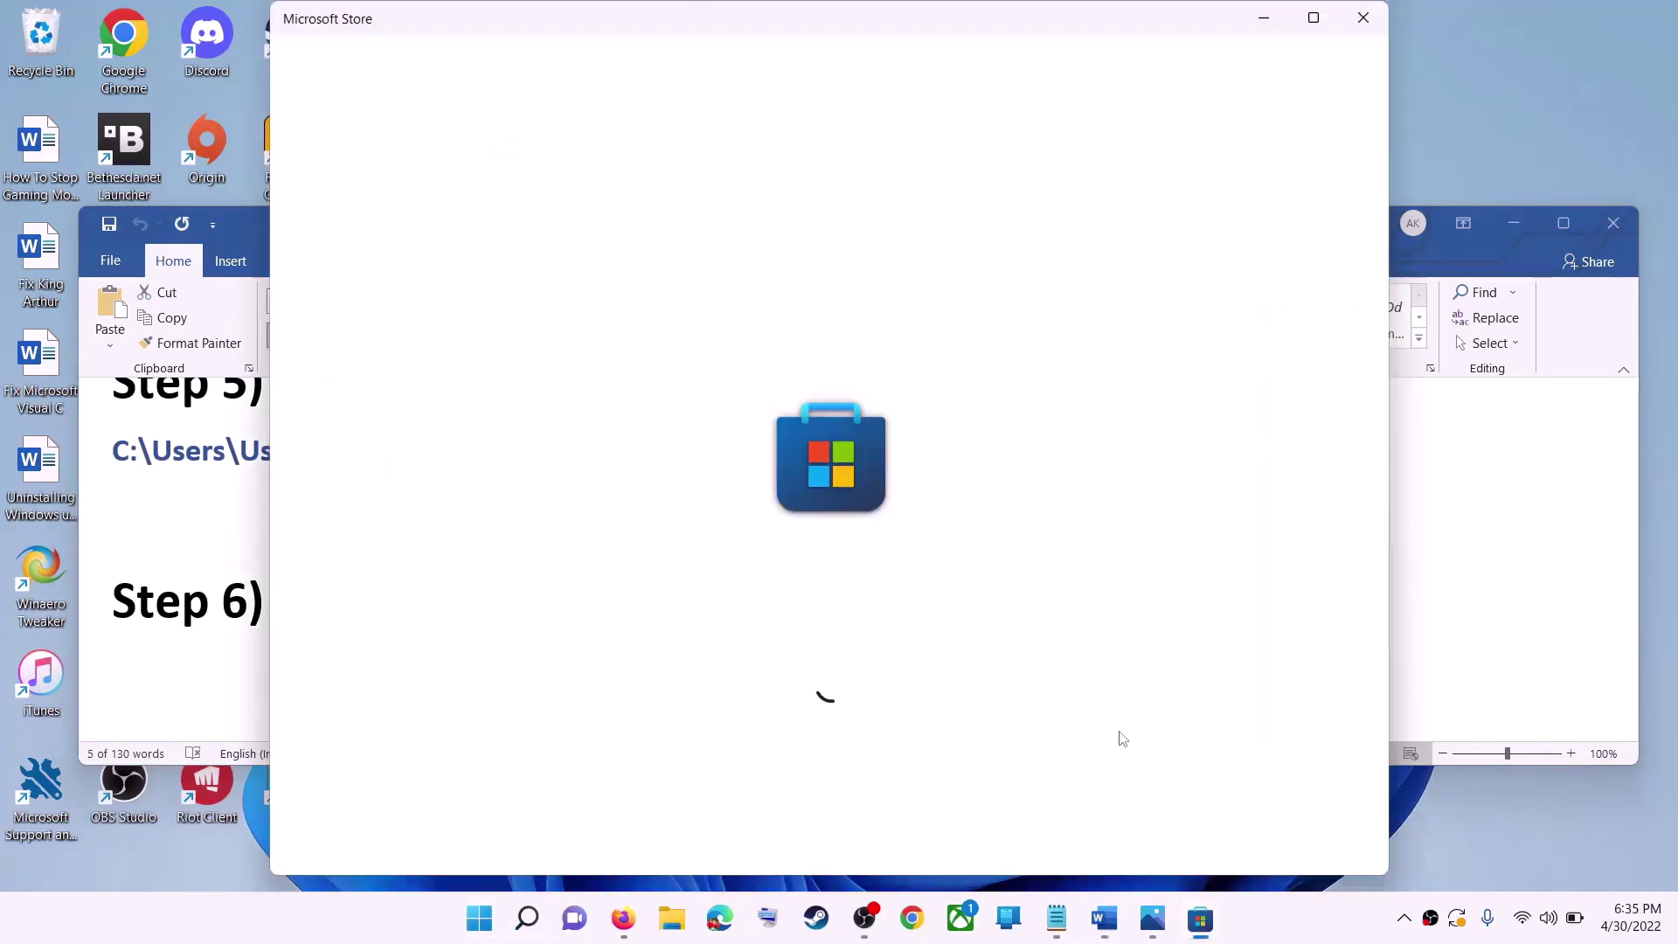
pyautogui.click(1311, 17)
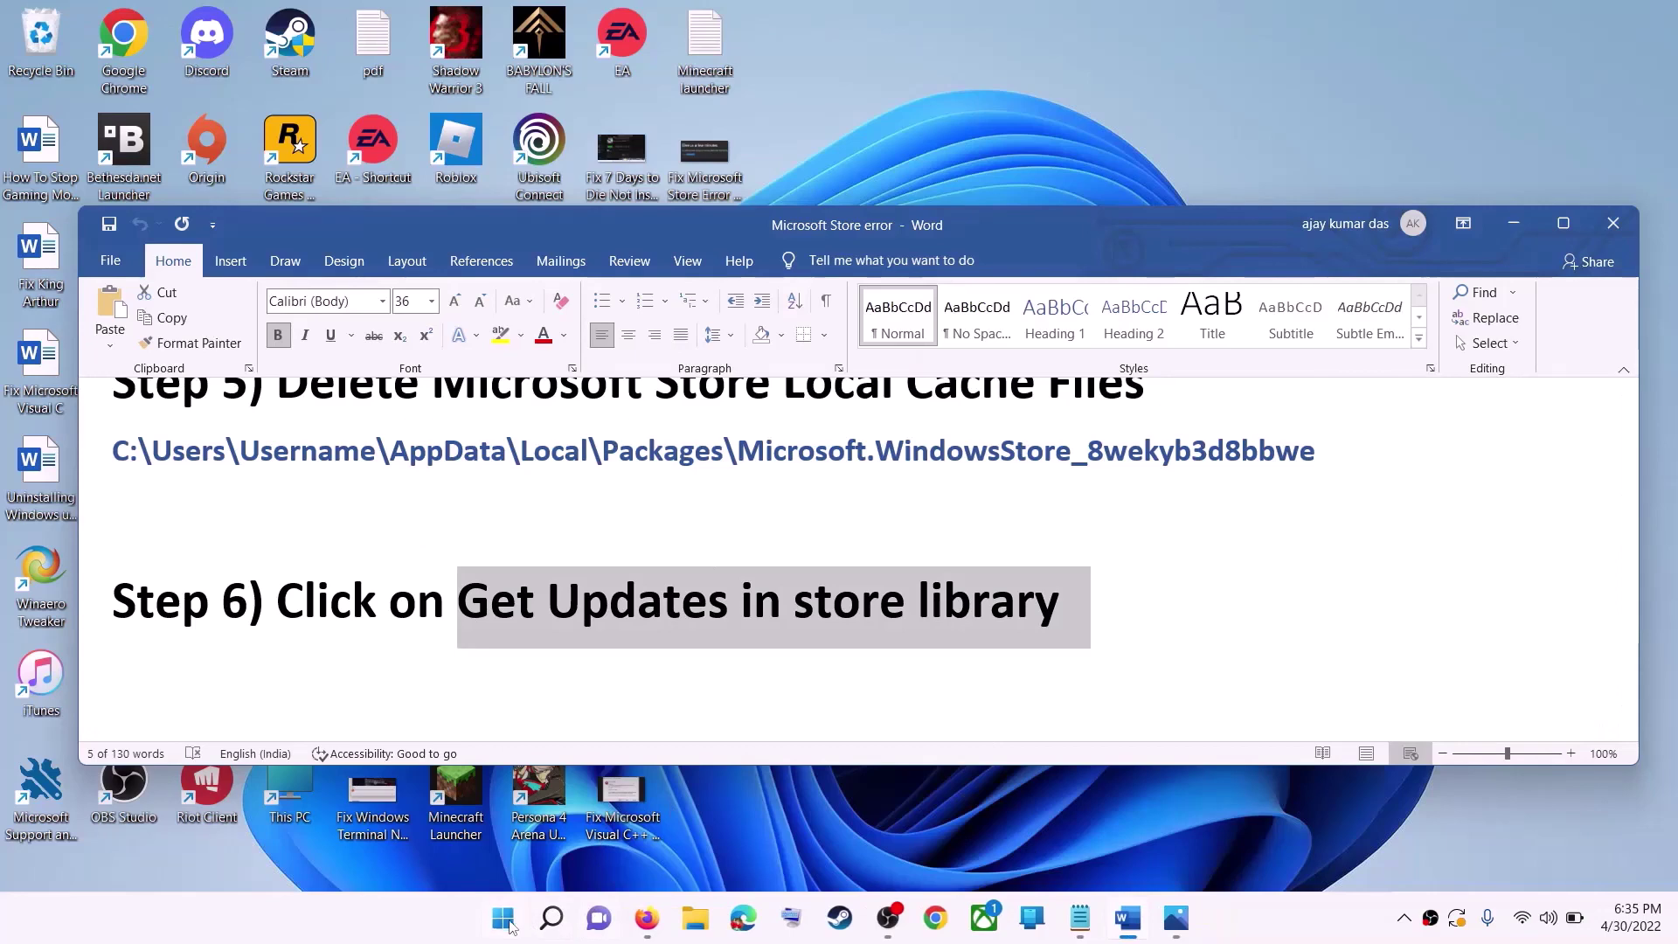
# - Reopen the Store and check Library updates: Roblox and two Minecraft apps, then minimize it
pyautogui.click(503, 918)
pyautogui.write('store')
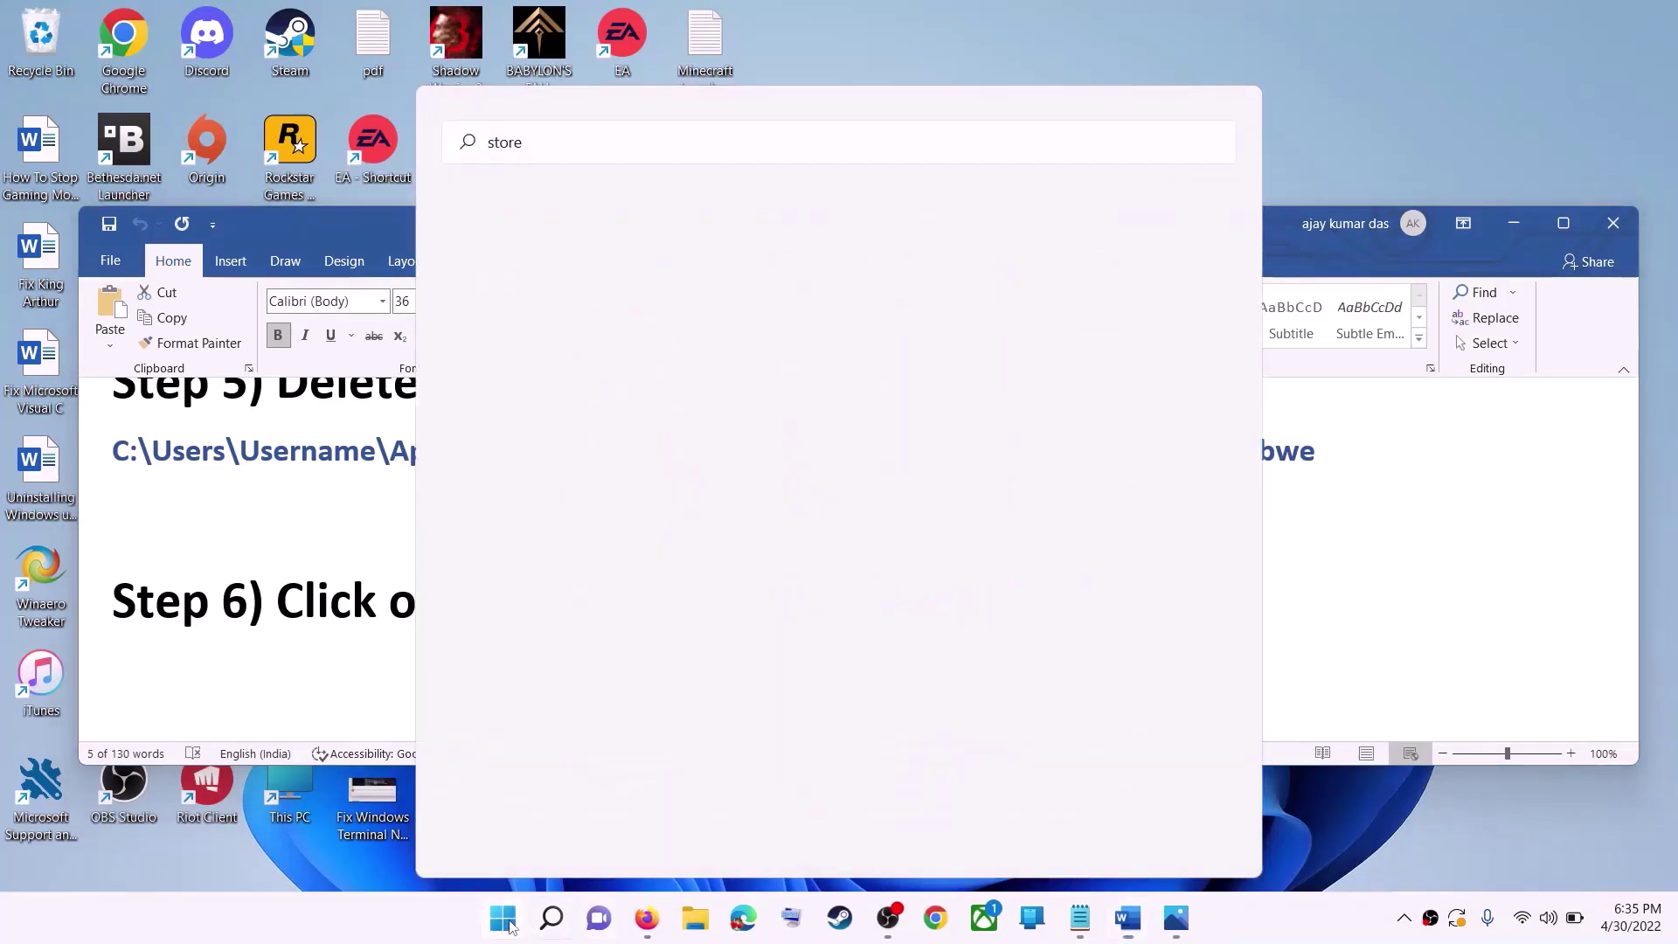
pyautogui.press('Return')
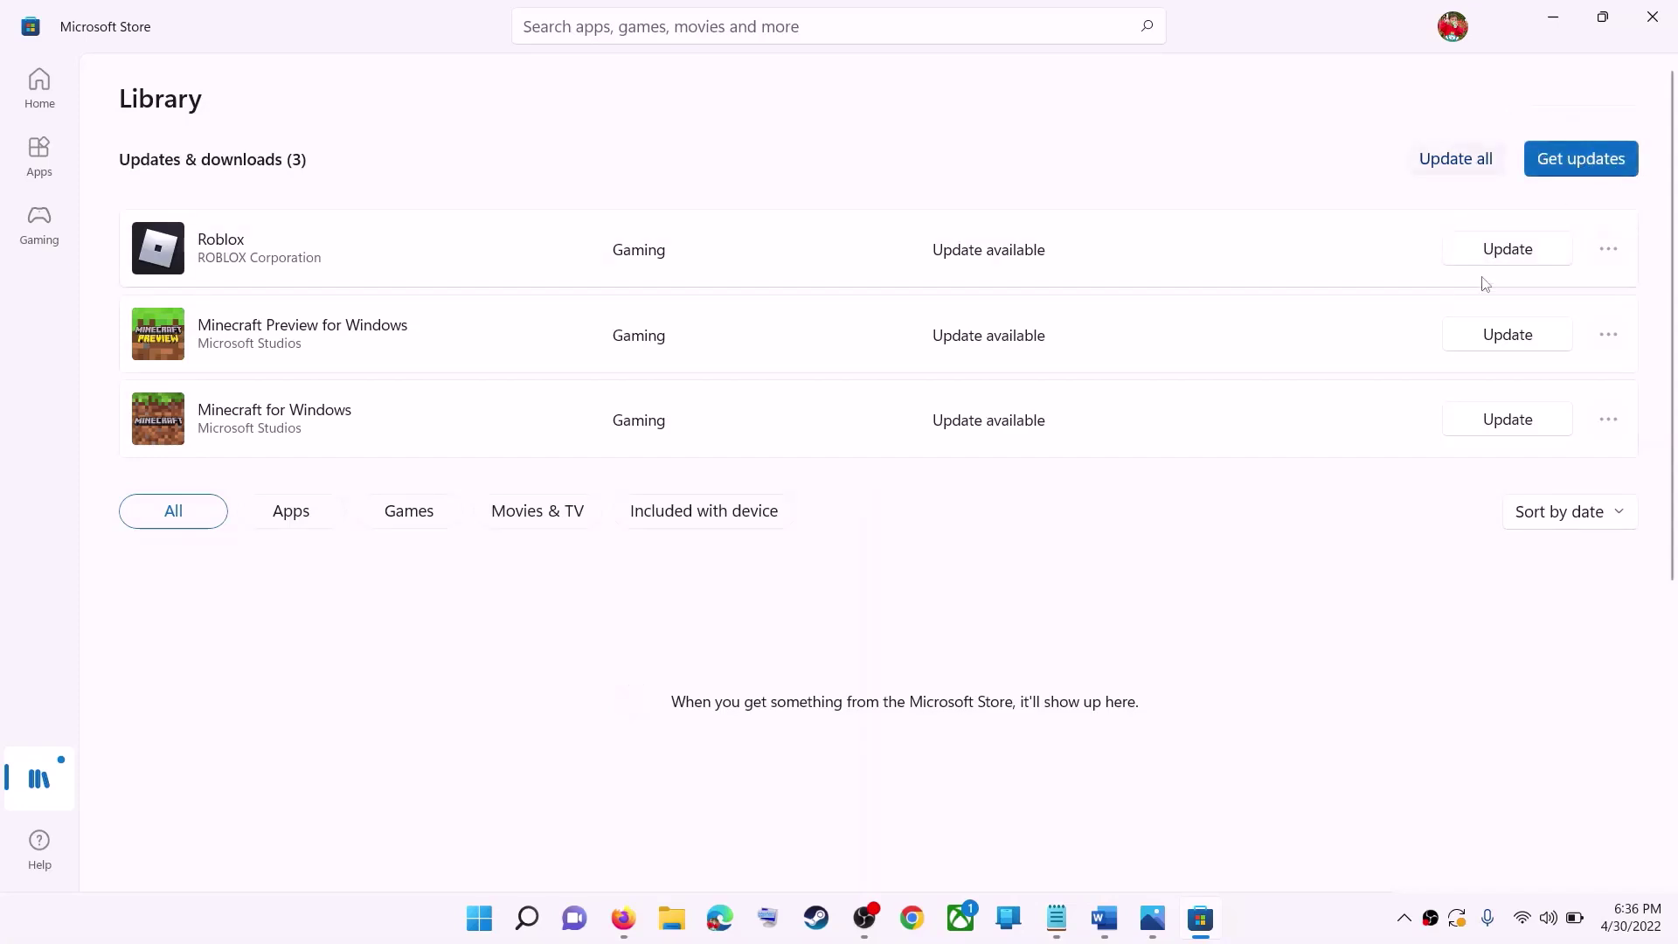
pyautogui.click(1553, 19)
# - Highlight the Get Updates step in the notes and scroll on to Step 7
pyautogui.moveTo(281, 603); pyautogui.dragTo(1014, 610)
pyautogui.scroll(-3, 517, 607)
pyautogui.moveTo(295, 507); pyautogui.dragTo(699, 486)
pyautogui.scroll(-1, 700, 486)
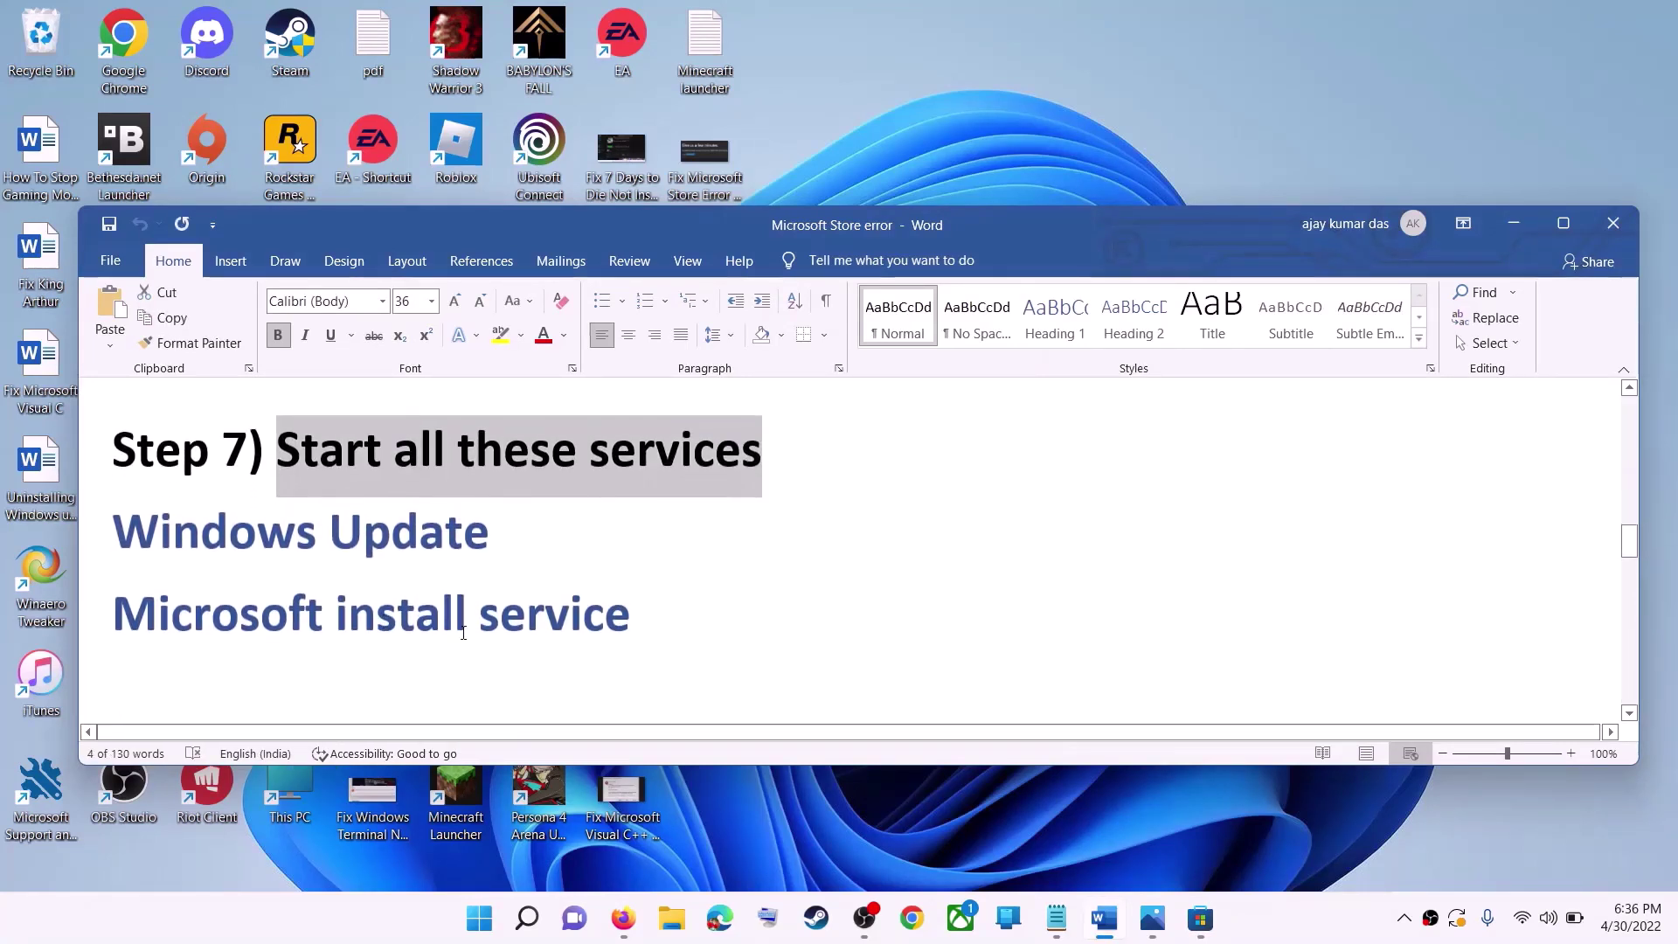
# - Open Services from a 'services' search and go to the W services
pyautogui.click(479, 920)
pyautogui.write('servi')
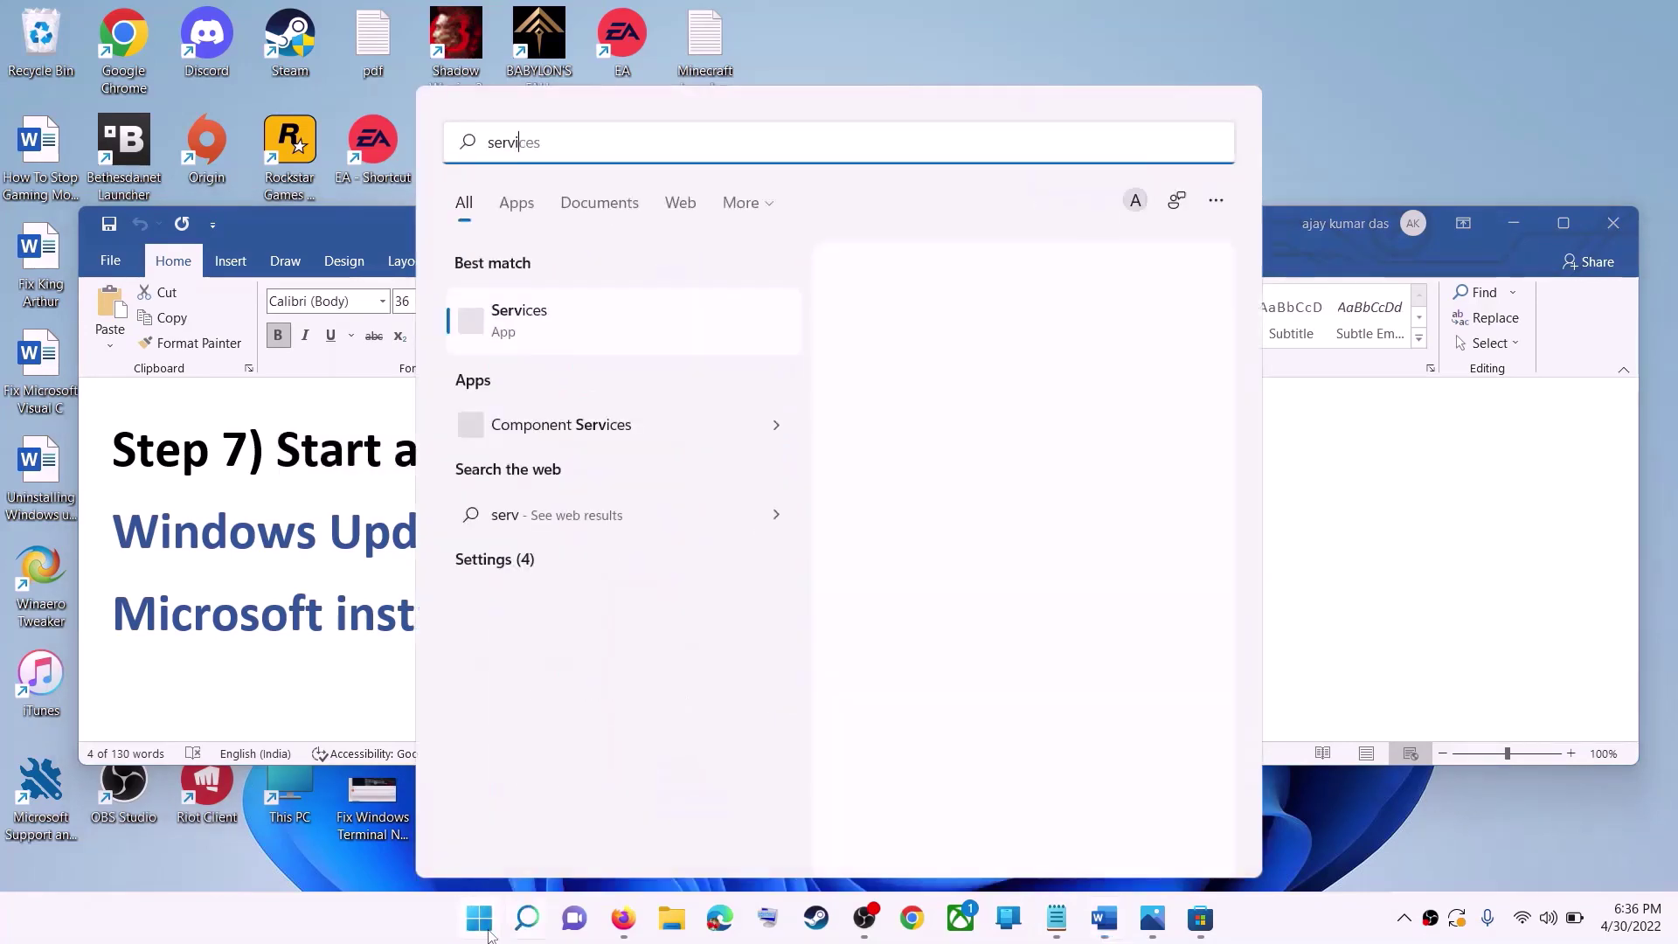
pyautogui.write('ces')
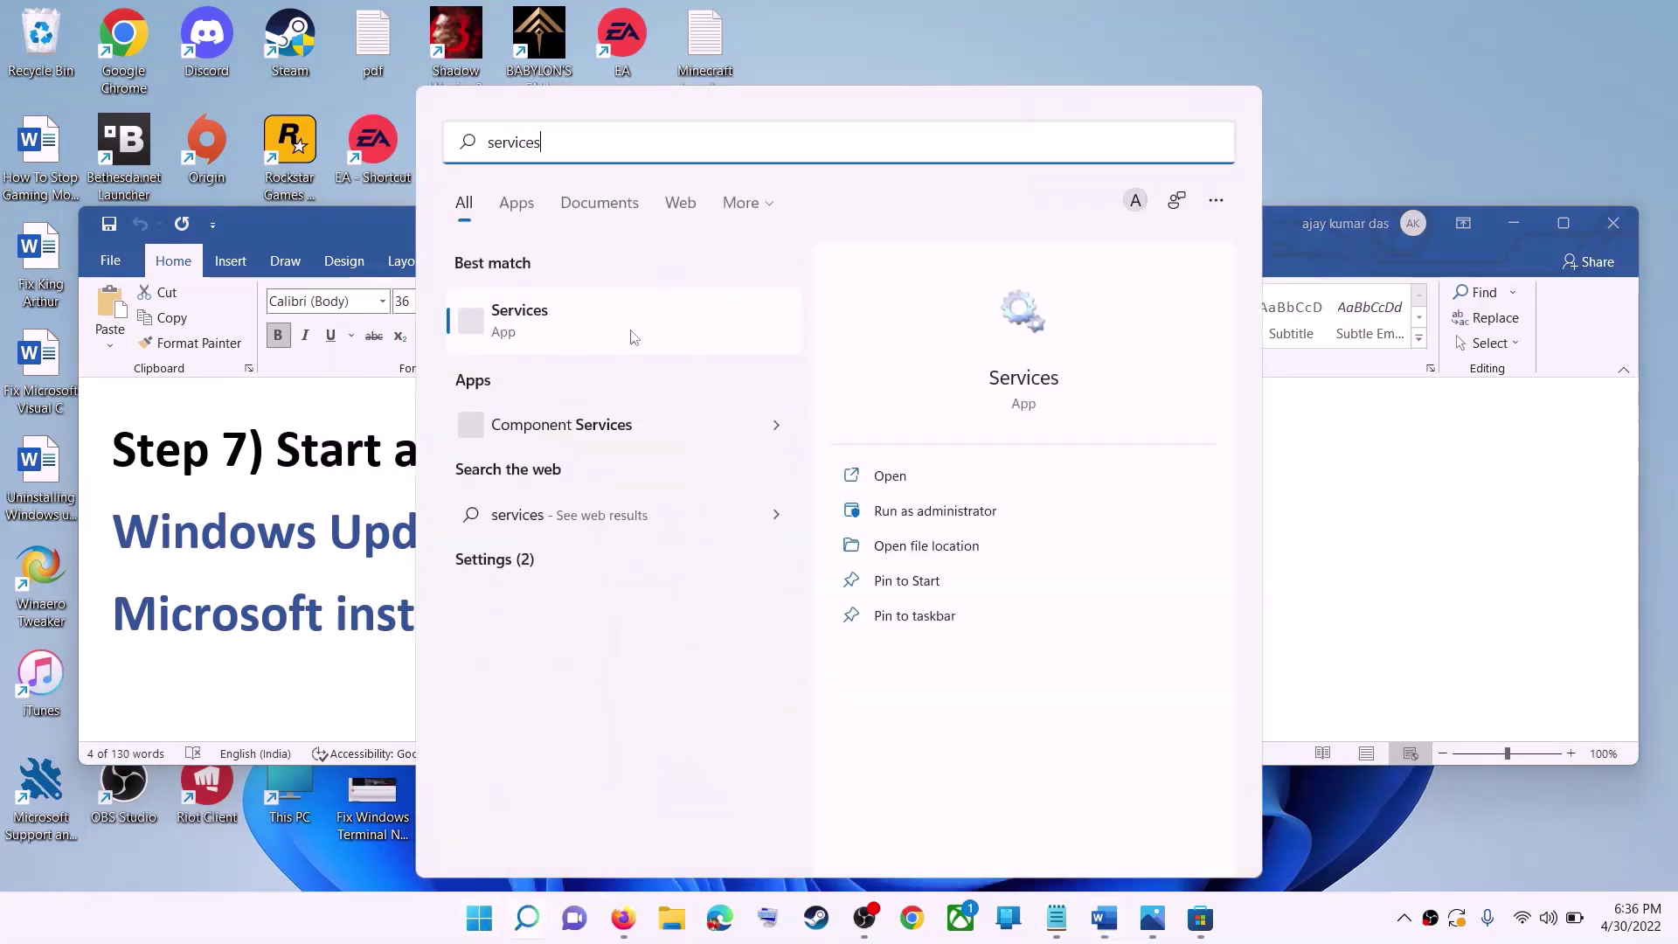
pyautogui.click(573, 326)
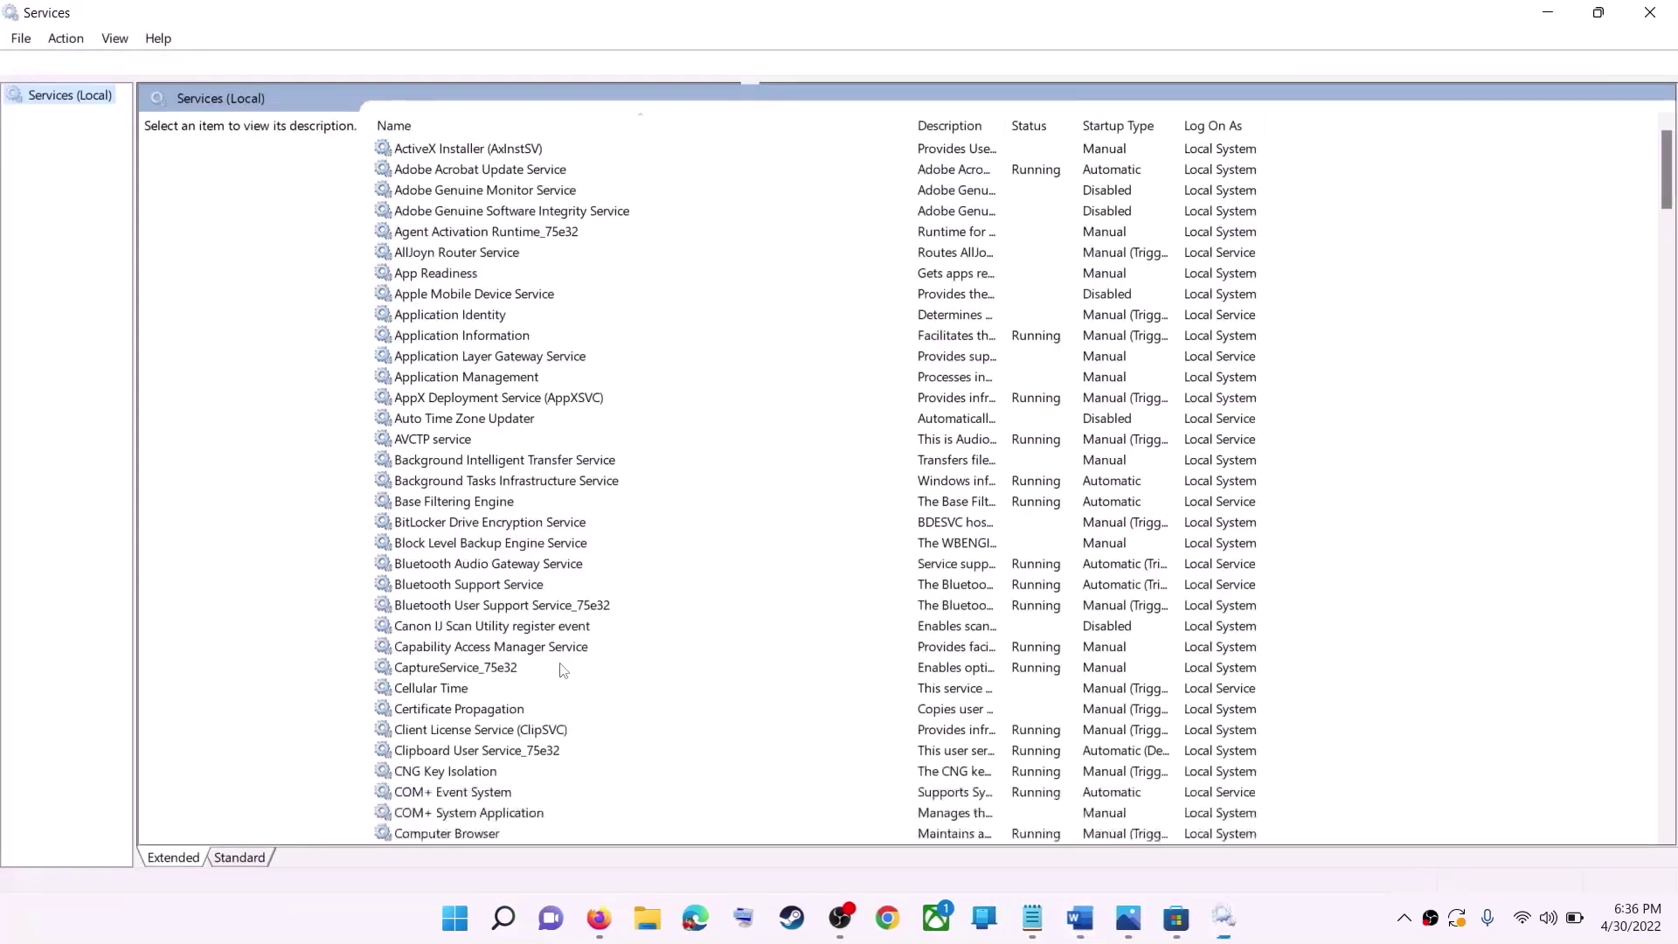
pyautogui.click(549, 667)
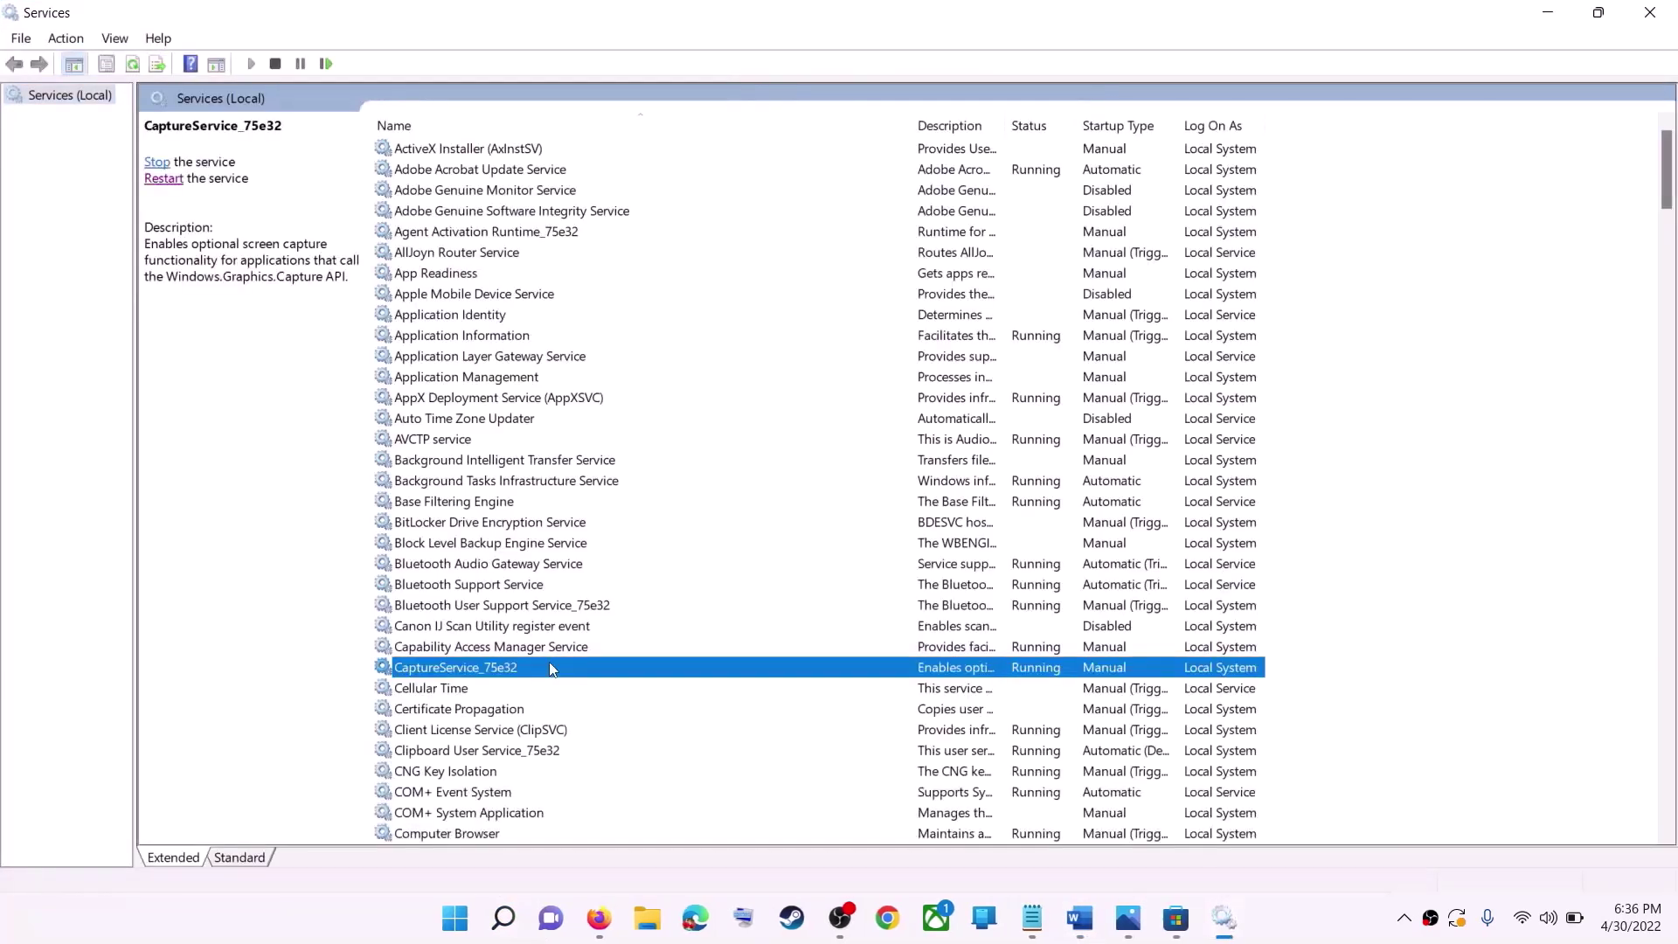
pyautogui.press('w')
pyautogui.scroll(-7, 569, 751)
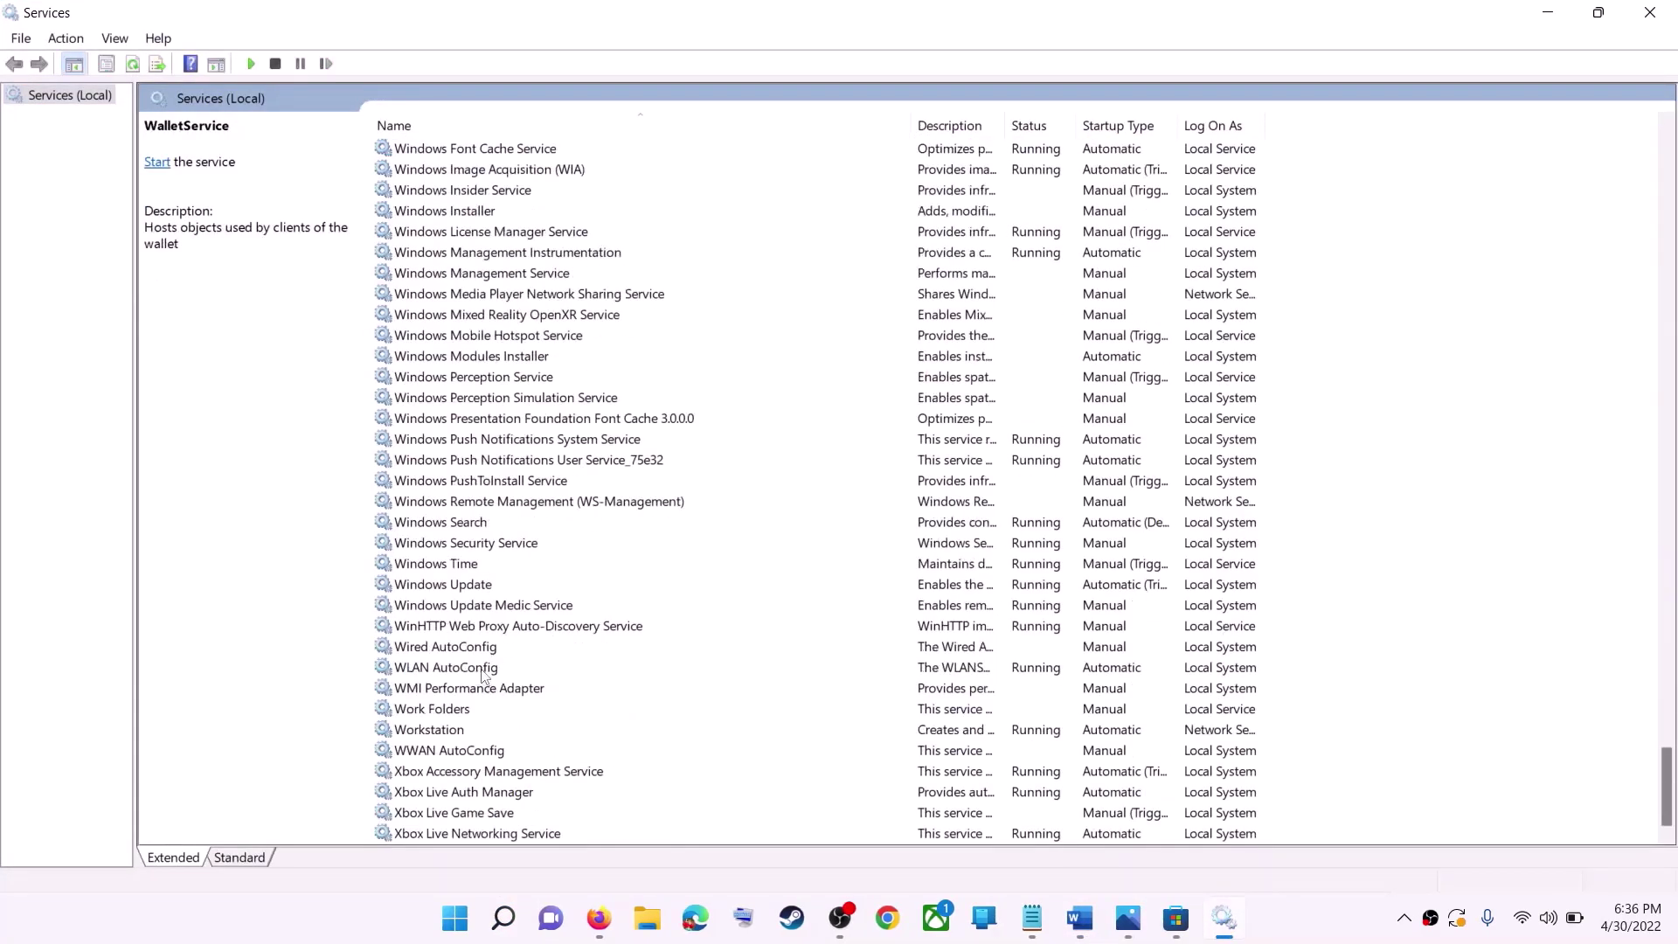
# - Keep Windows Update's startup type Automatic, apply it, and restart the service
pyautogui.click(535, 585)
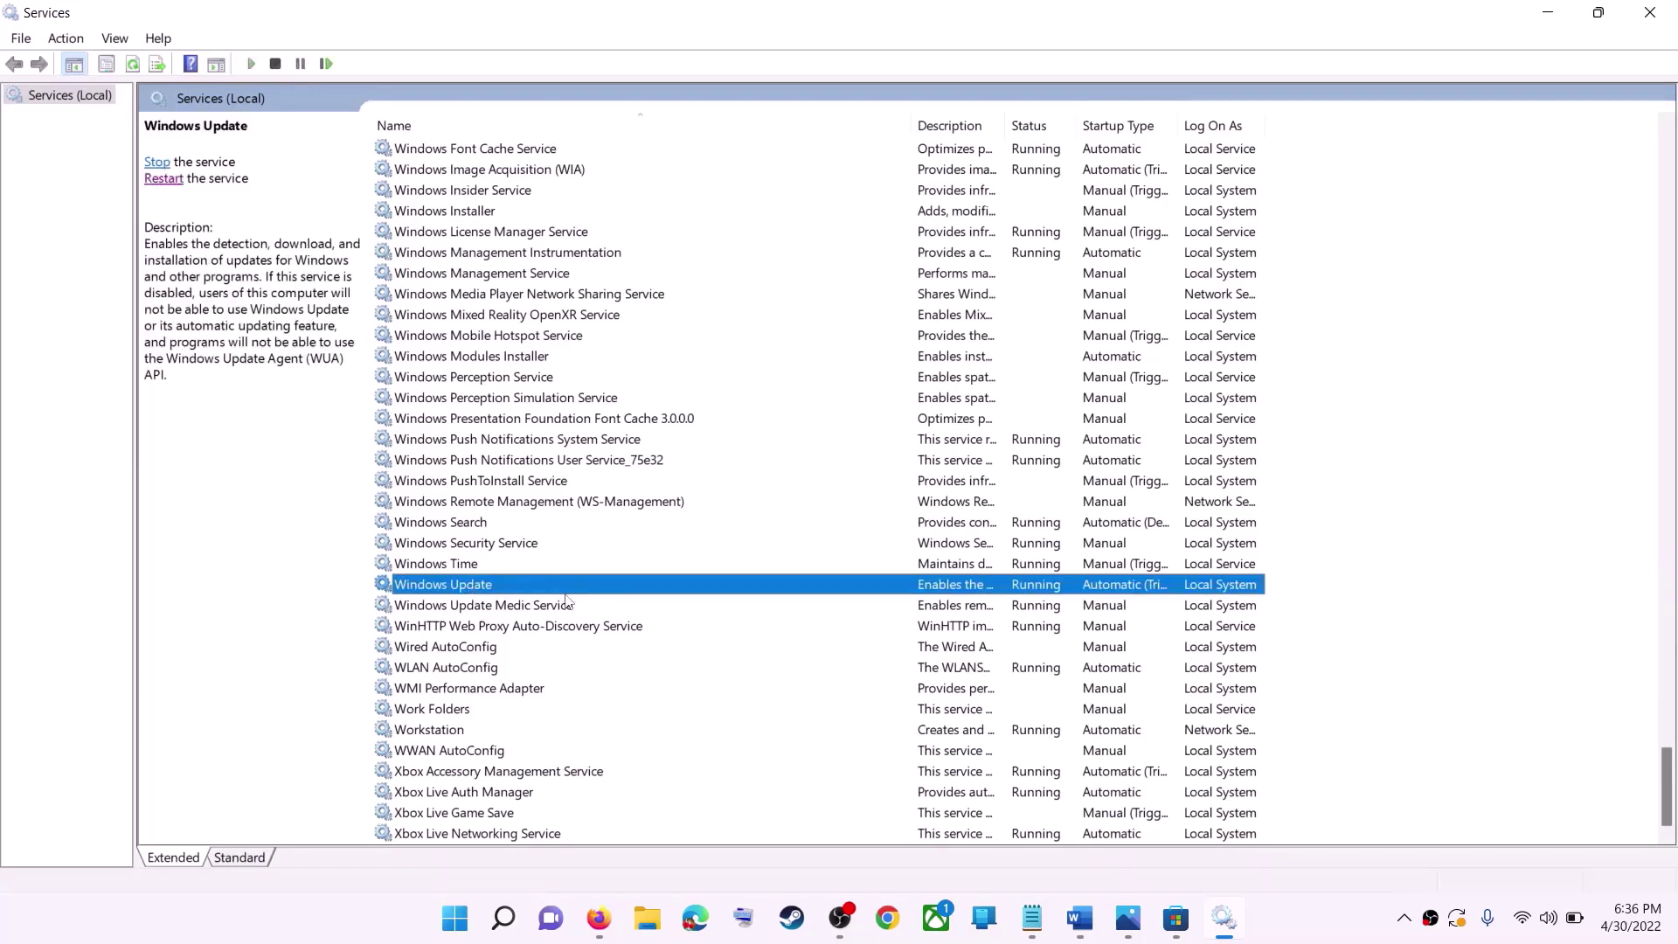
pyautogui.doubleClick(566, 586)
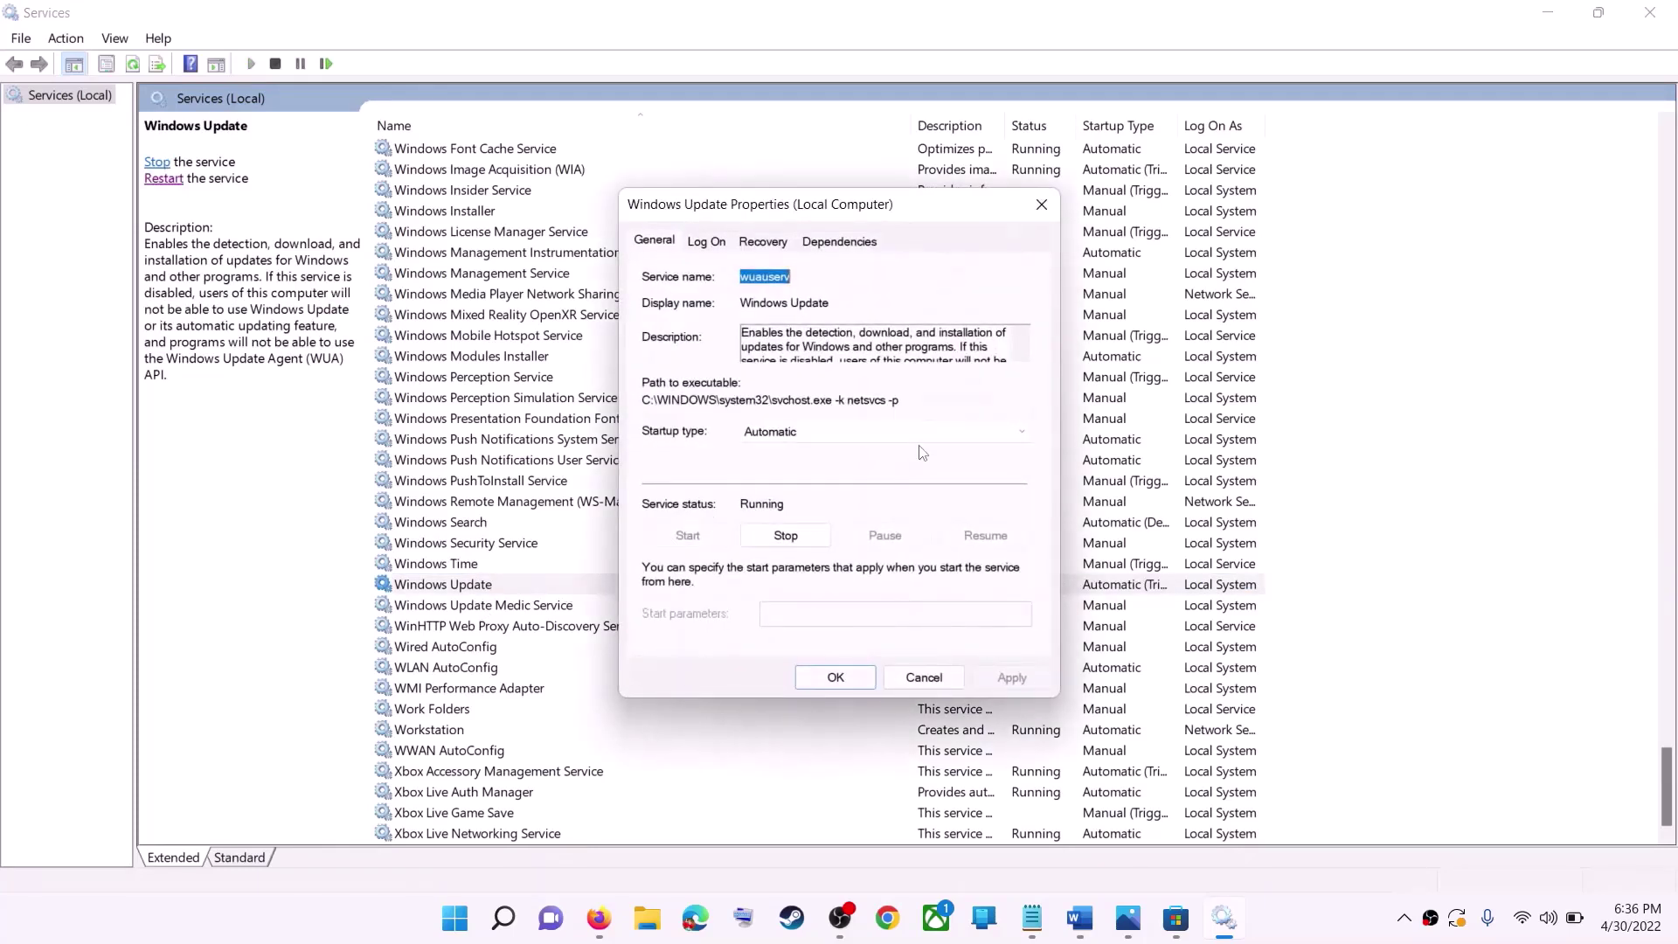
pyautogui.click(804, 432)
pyautogui.click(786, 465)
pyautogui.click(1013, 678)
pyautogui.click(825, 677)
pyautogui.click(429, 590)
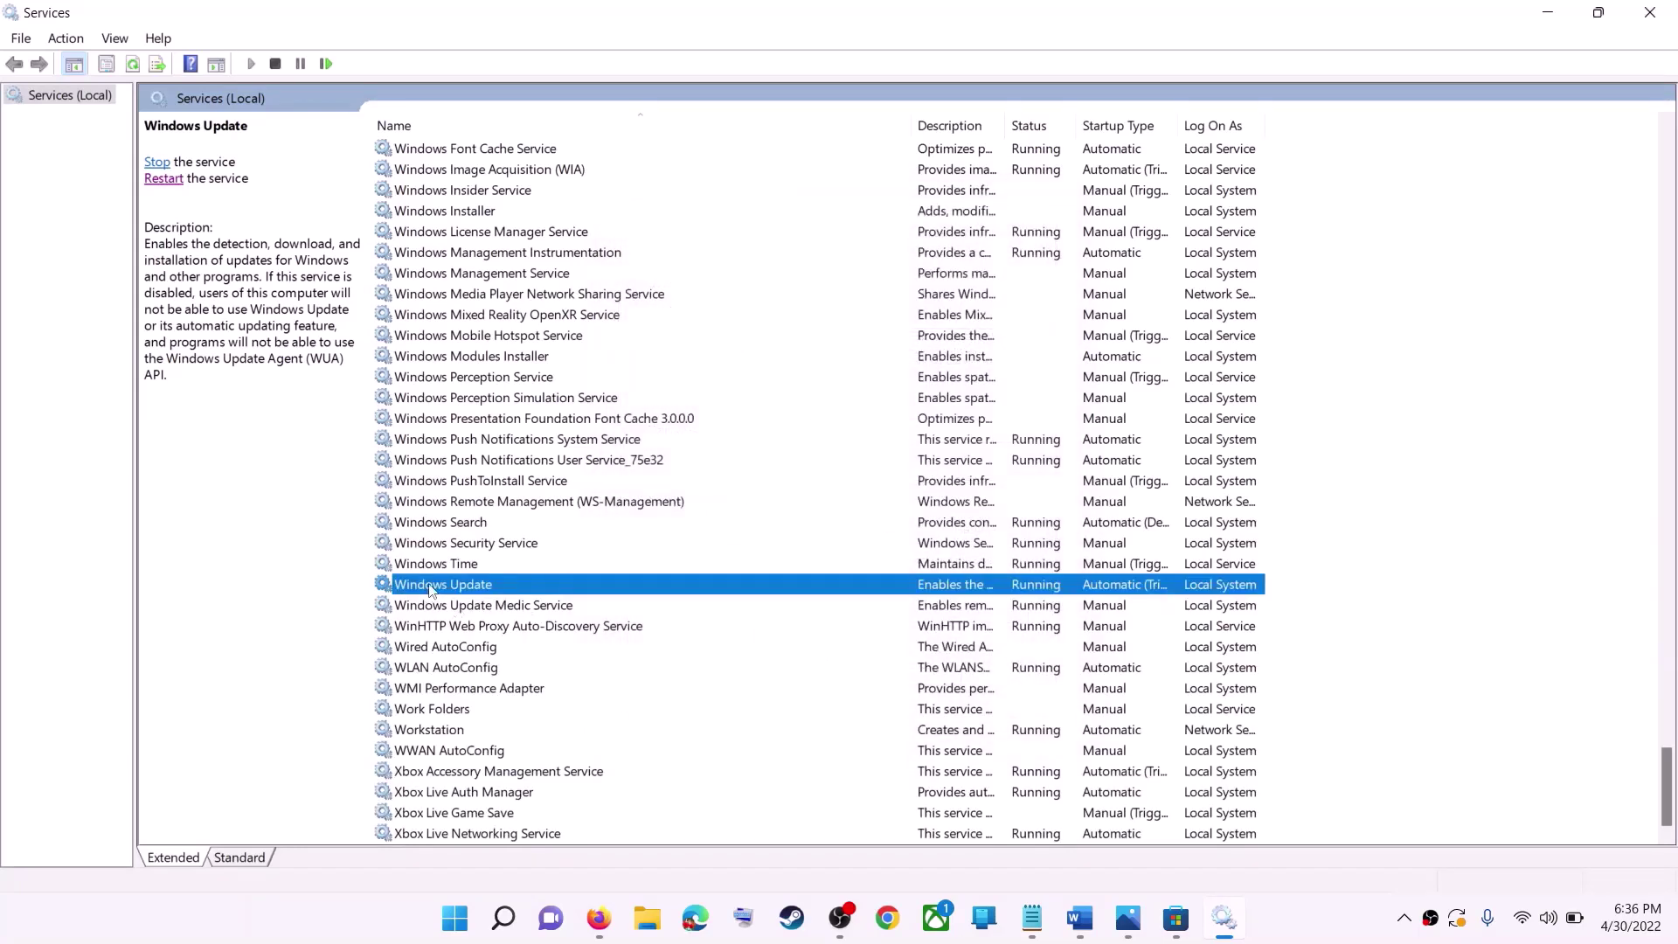
pyautogui.click(163, 182)
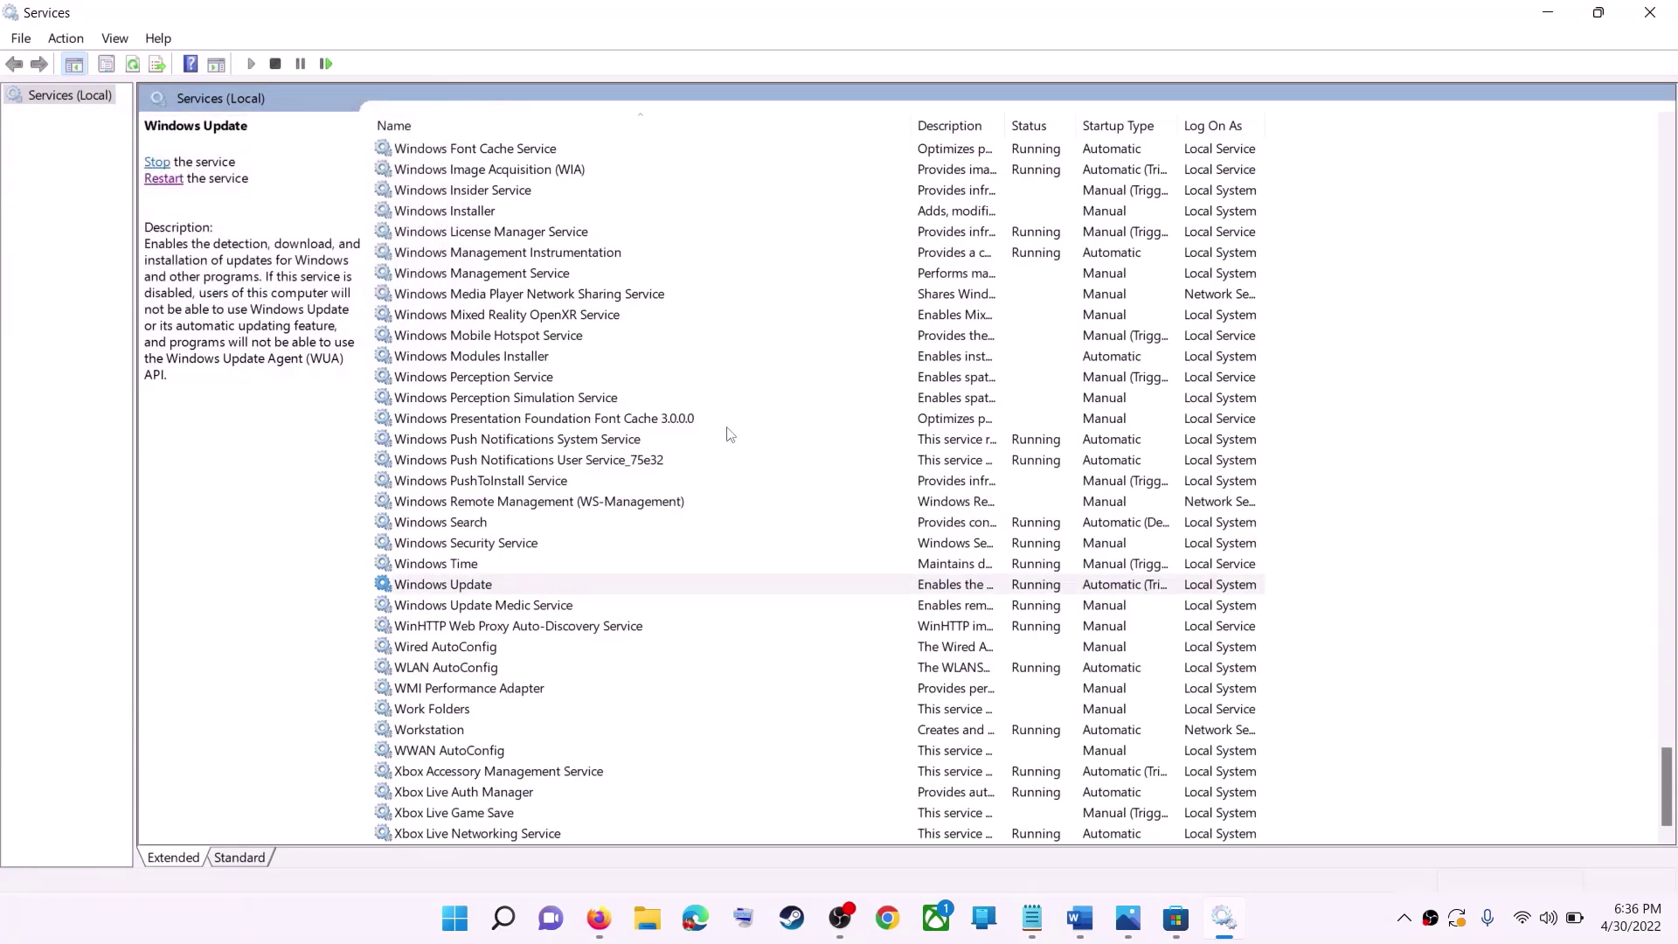
# - Keep Microsoft Store Install Service on Automatic, restart it, and close Services
pyautogui.click(535, 442)
pyautogui.press('m')
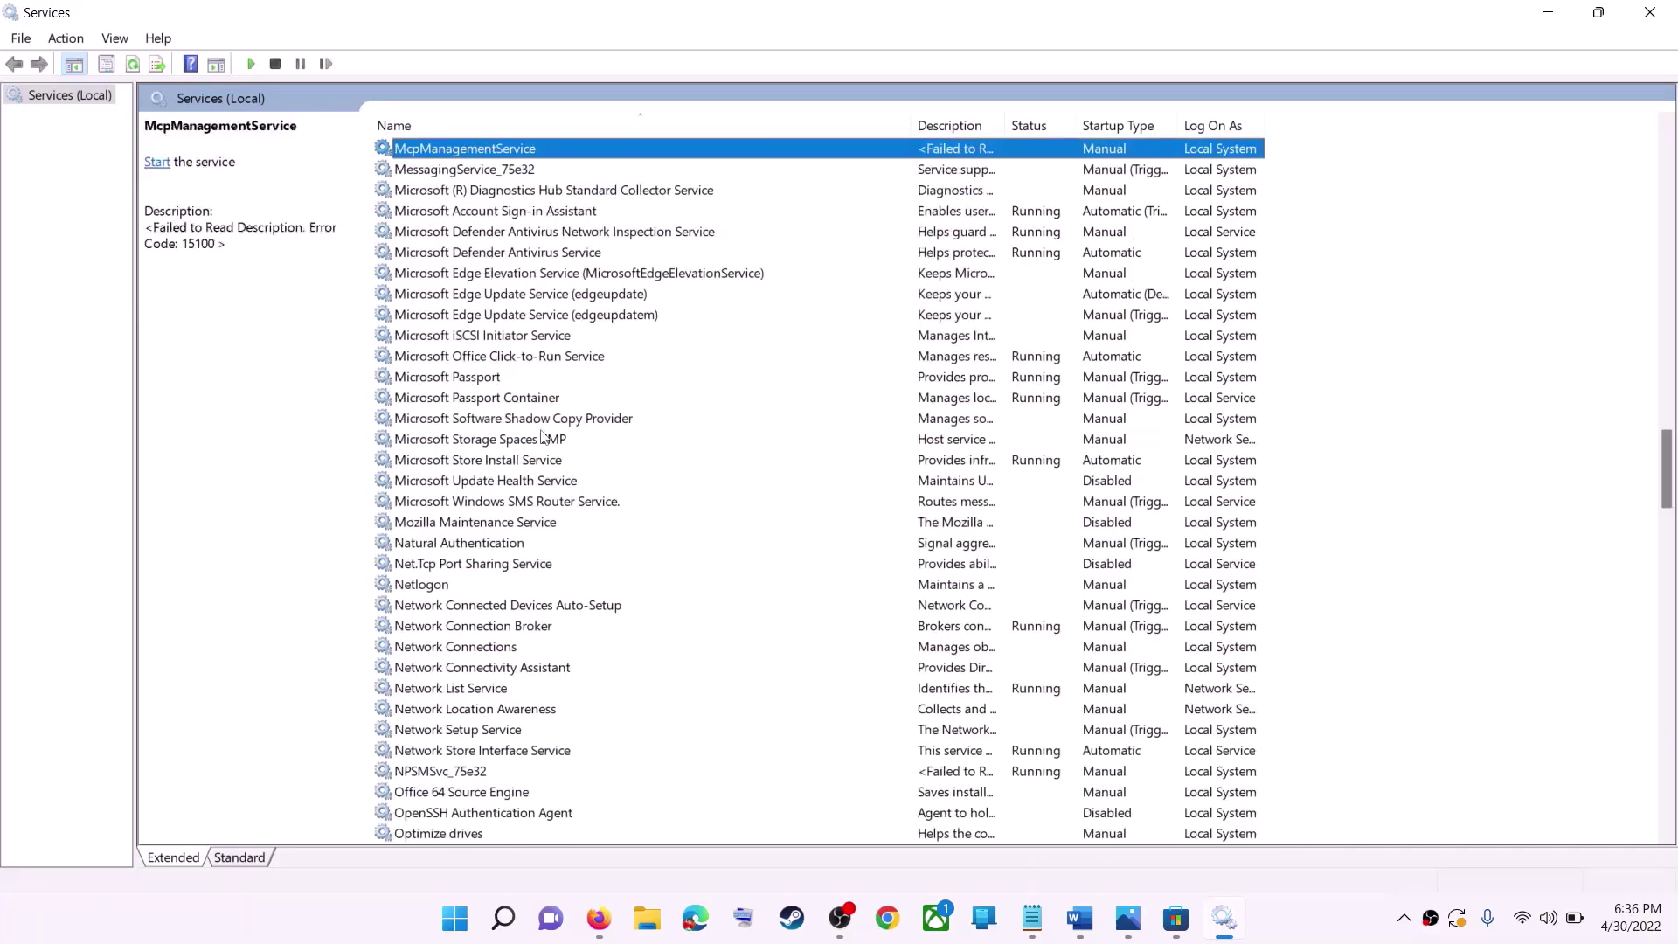
pyautogui.click(504, 463)
pyautogui.doubleClick(774, 470)
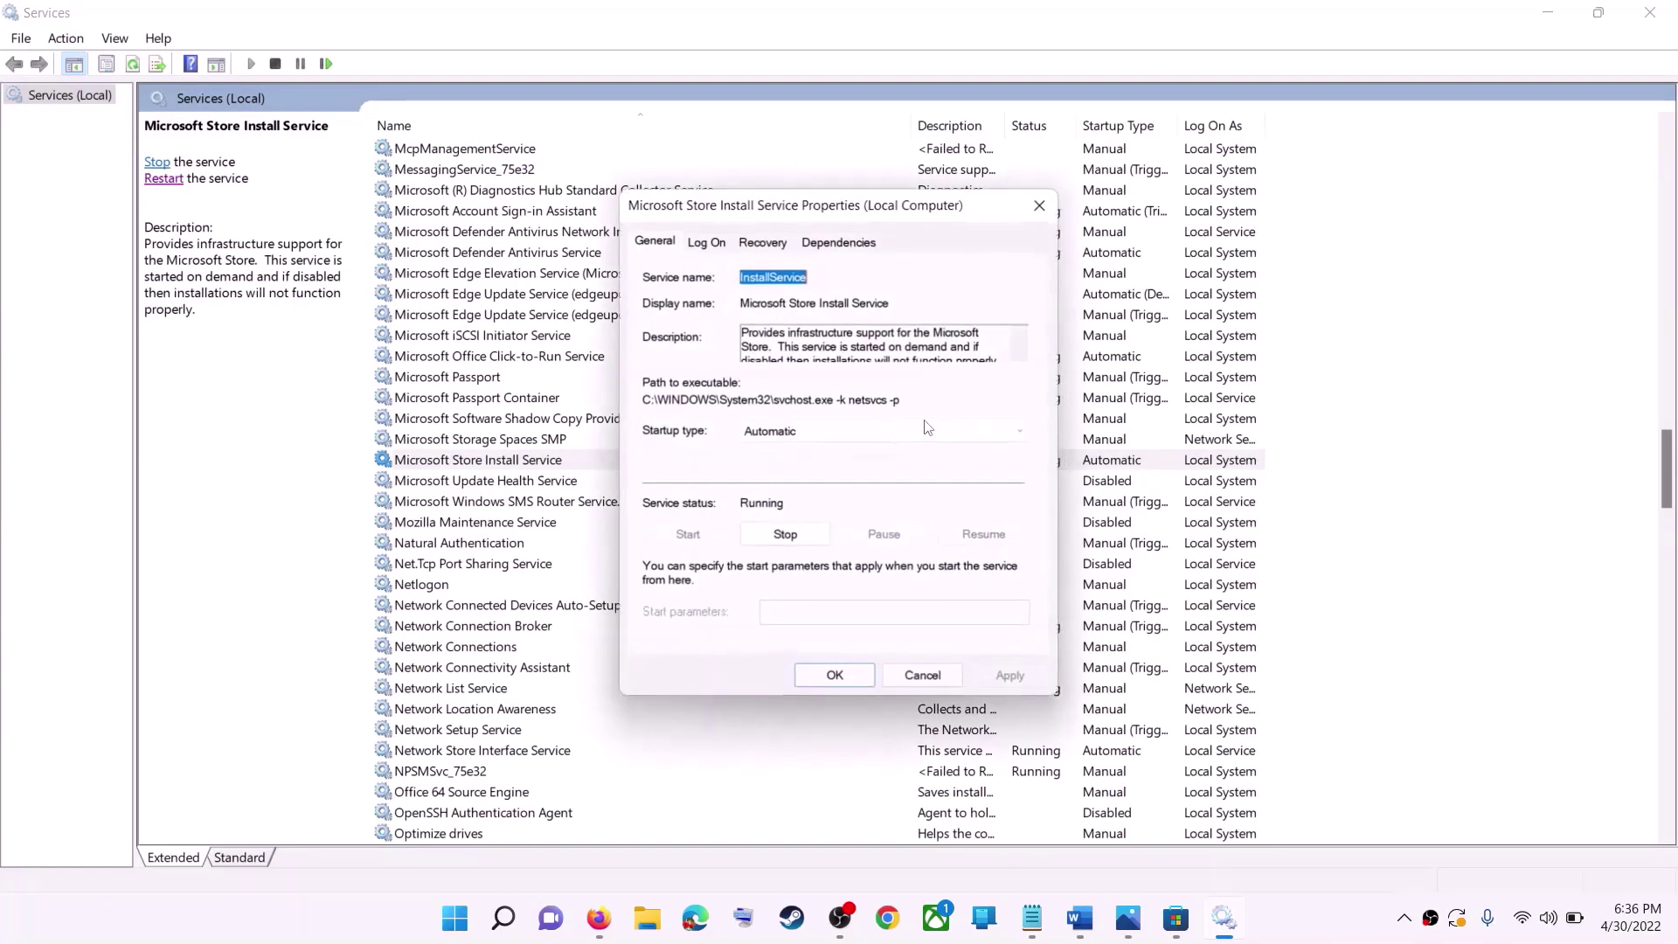
pyautogui.click(883, 431)
pyautogui.click(933, 570)
pyautogui.press('Tab')
pyautogui.press('Tab')
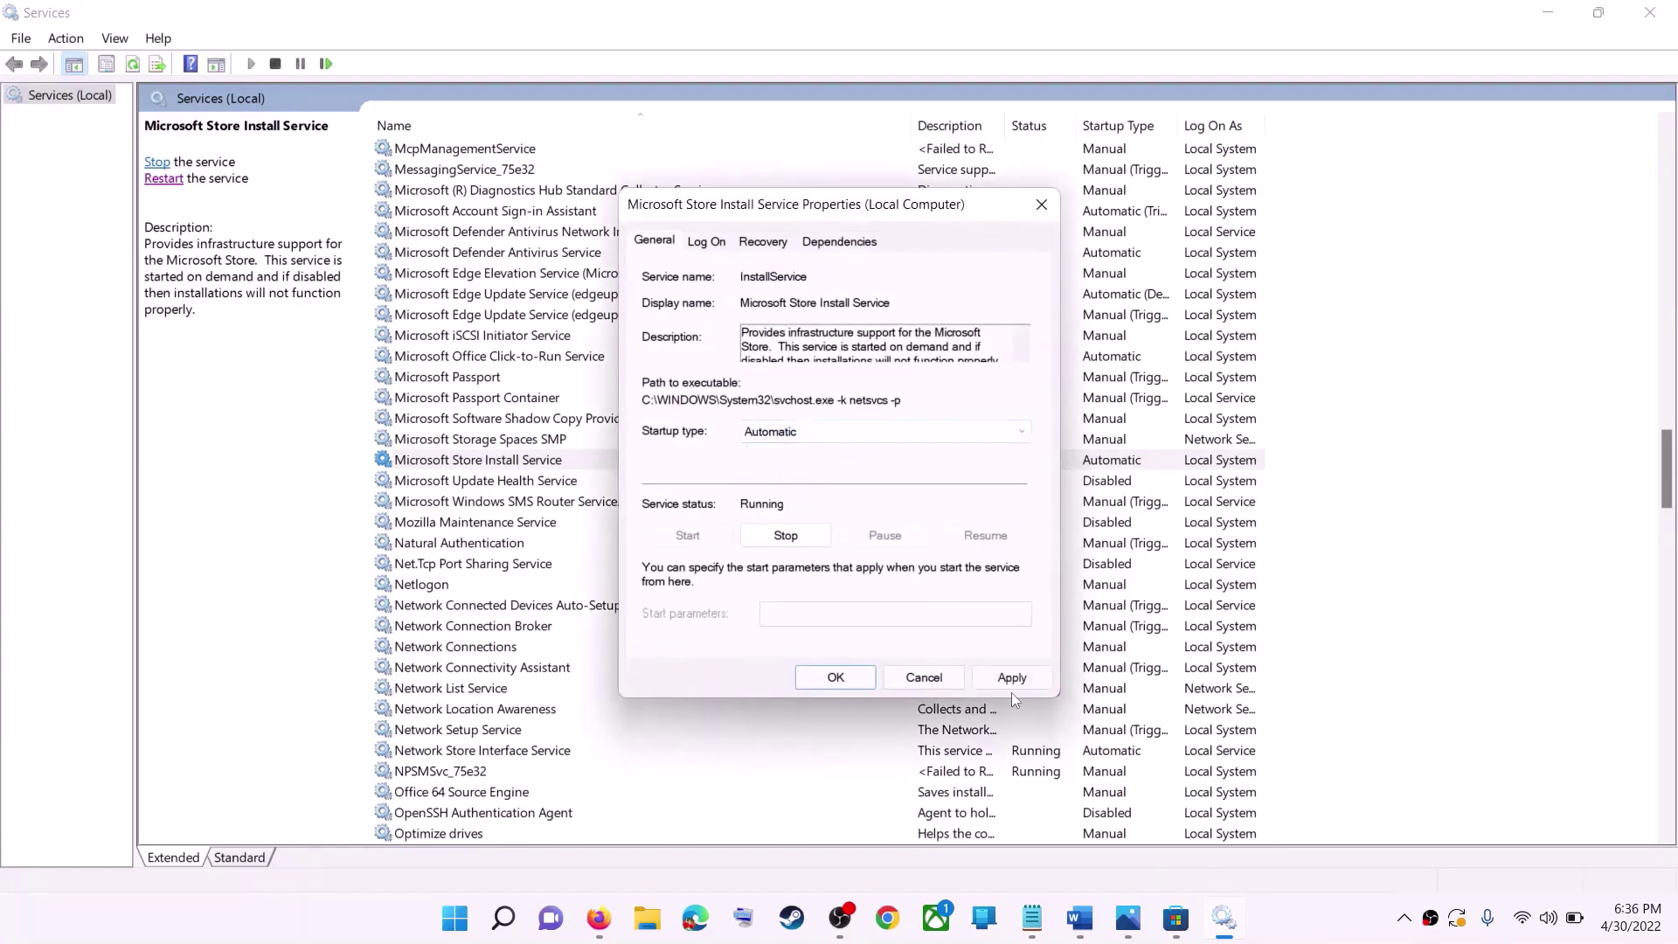
pyautogui.click(825, 677)
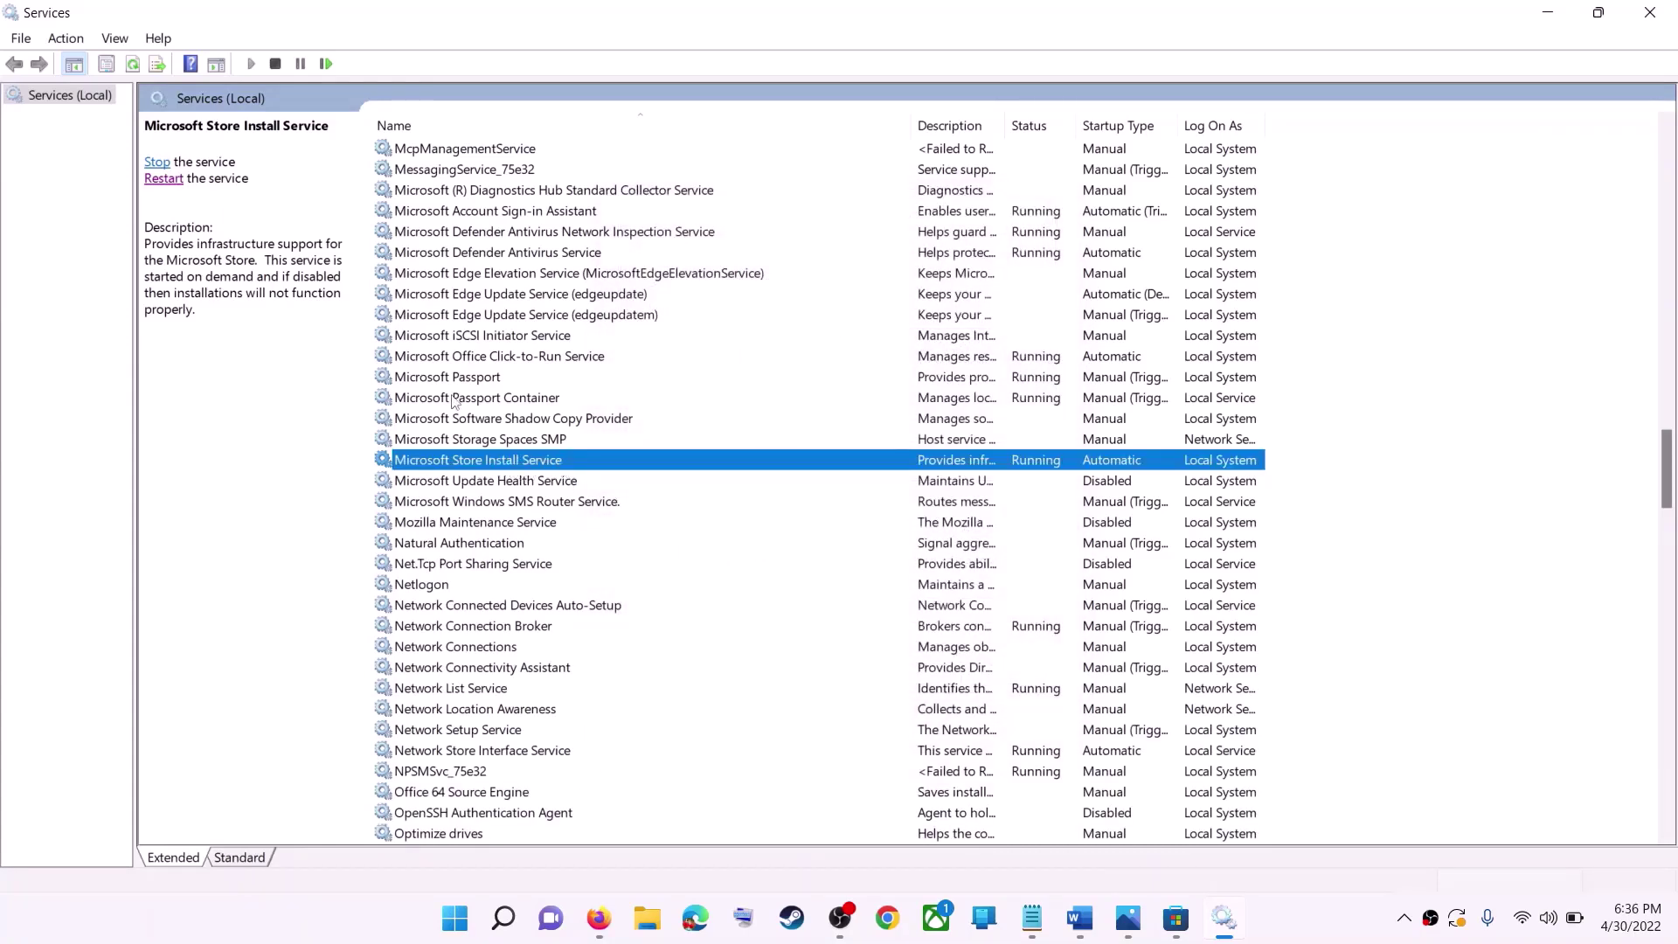
pyautogui.click(157, 180)
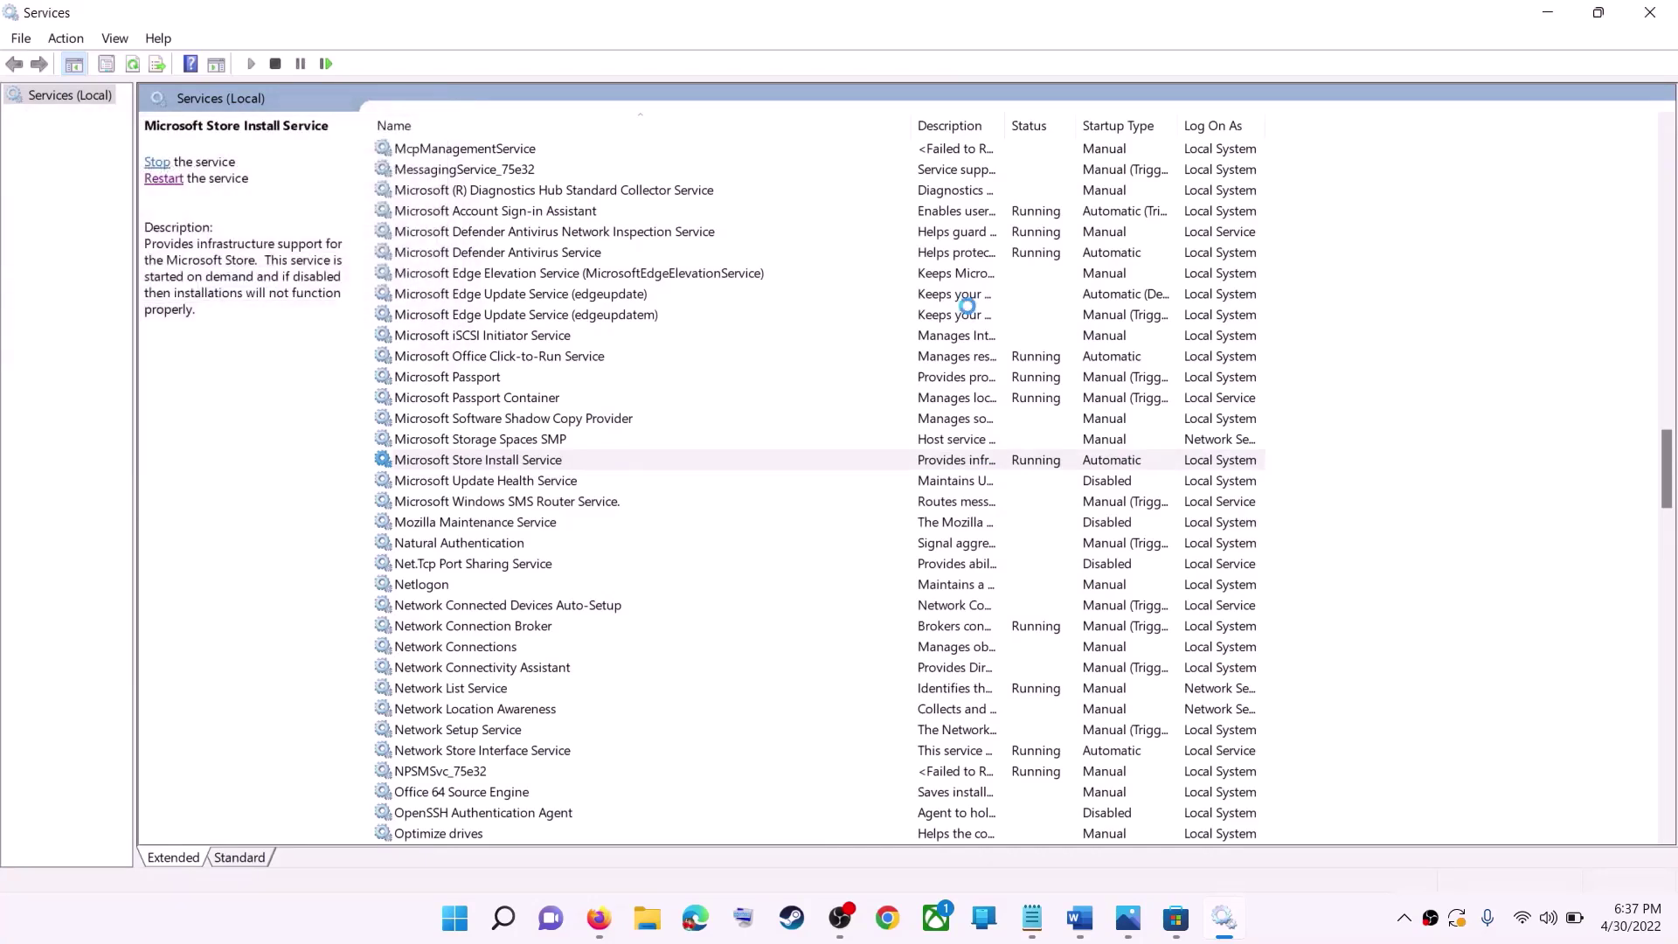
pyautogui.click(1650, 12)
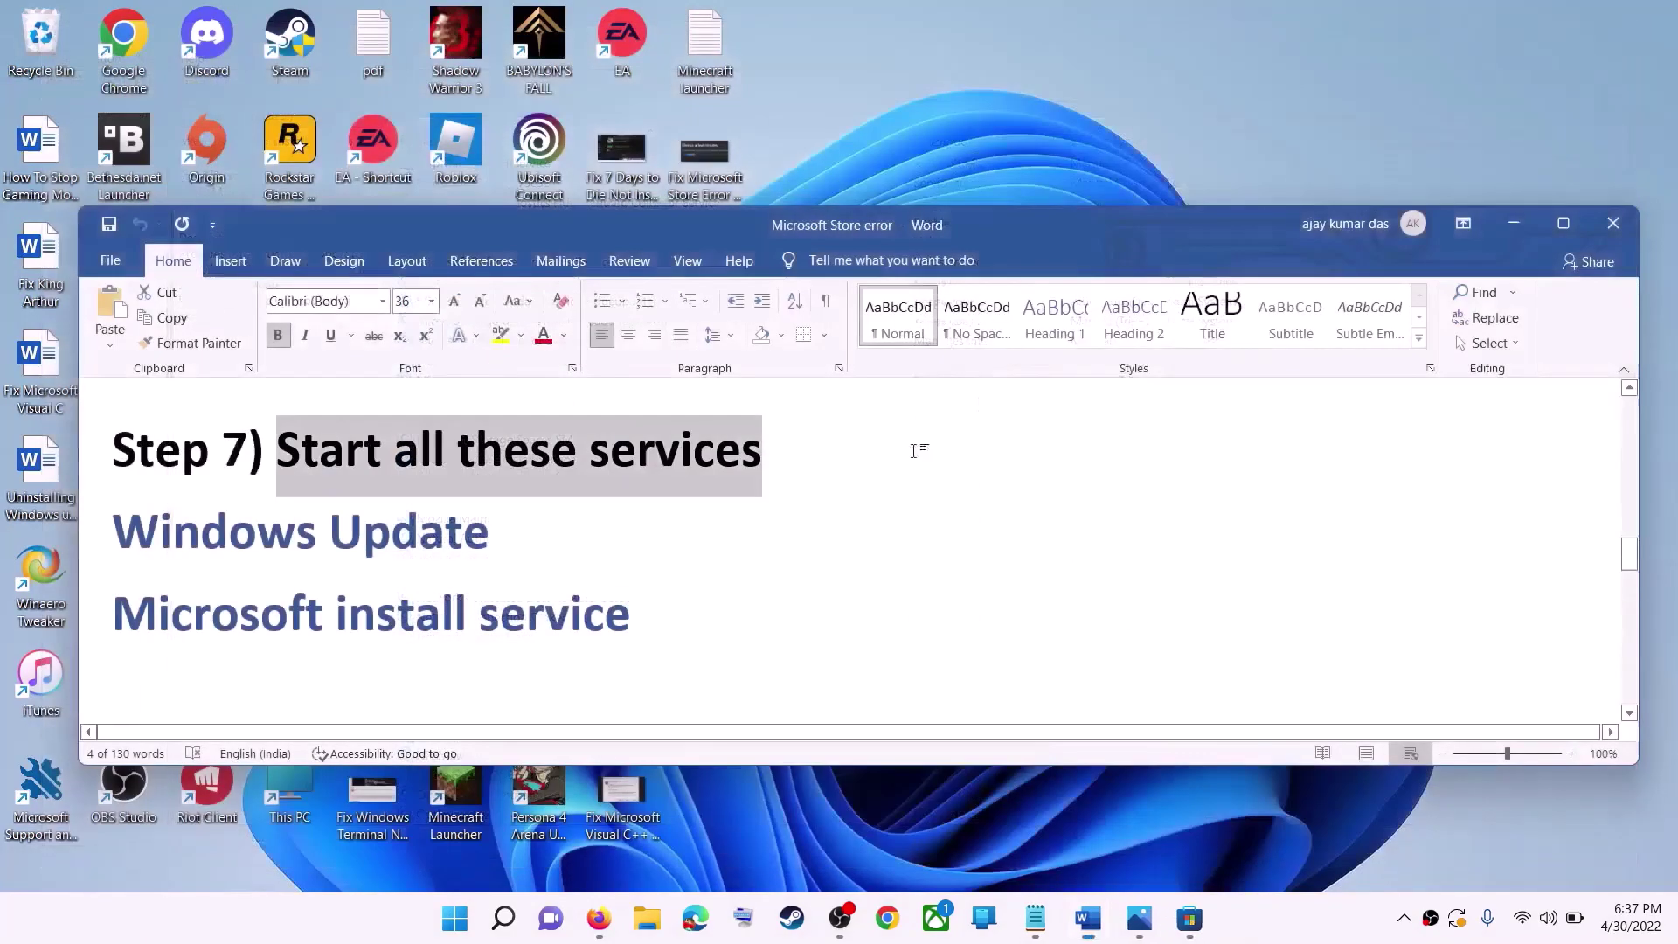
# - Open Settings > Windows Update, where the 2022-04 cumulative update awaits restart, then minimize it
pyautogui.scroll(-2, 474, 579)
pyautogui.scroll(-2, 475, 578)
pyautogui.scroll(1, 480, 560)
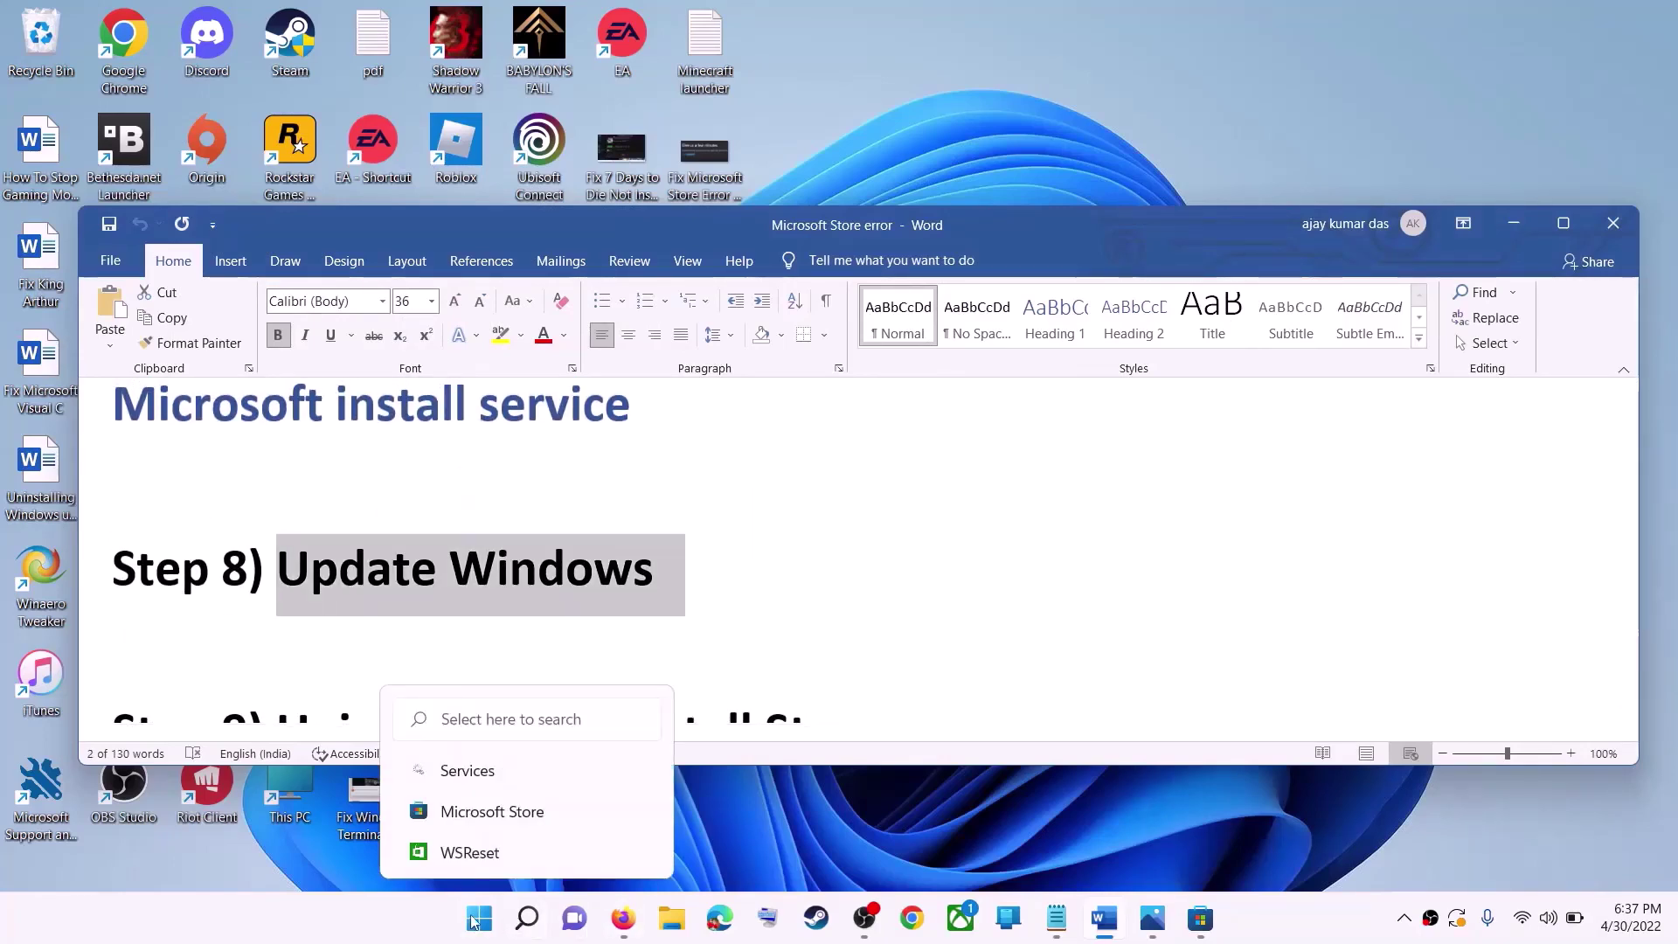
pyautogui.click(479, 918)
pyautogui.click(783, 377)
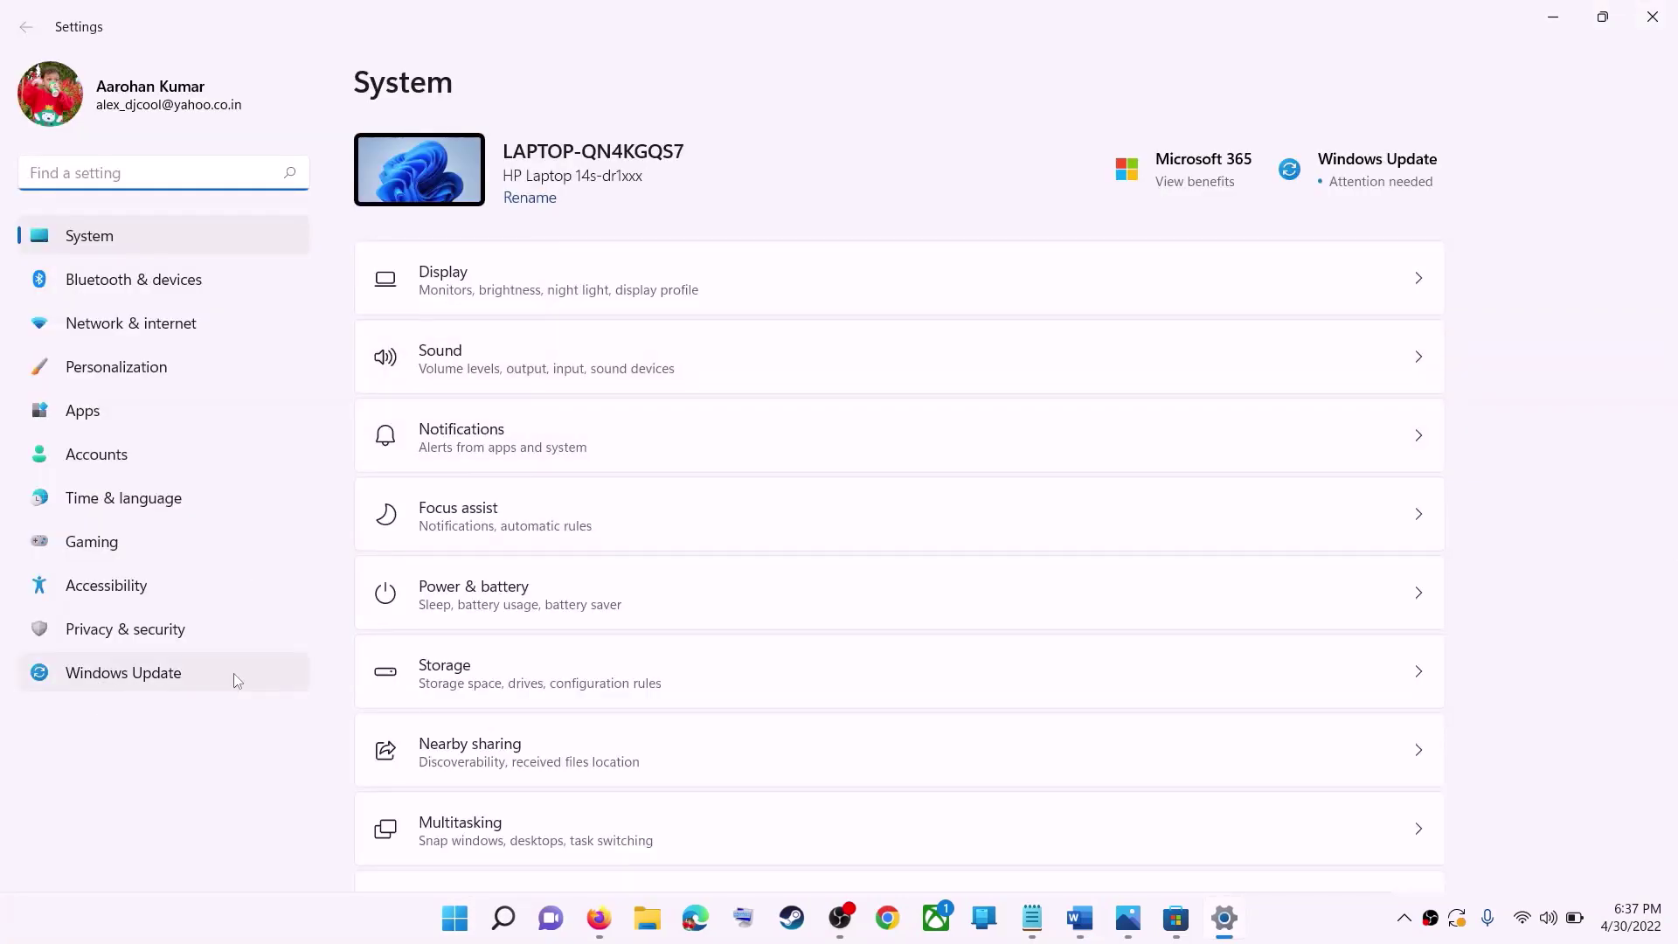
pyautogui.click(130, 679)
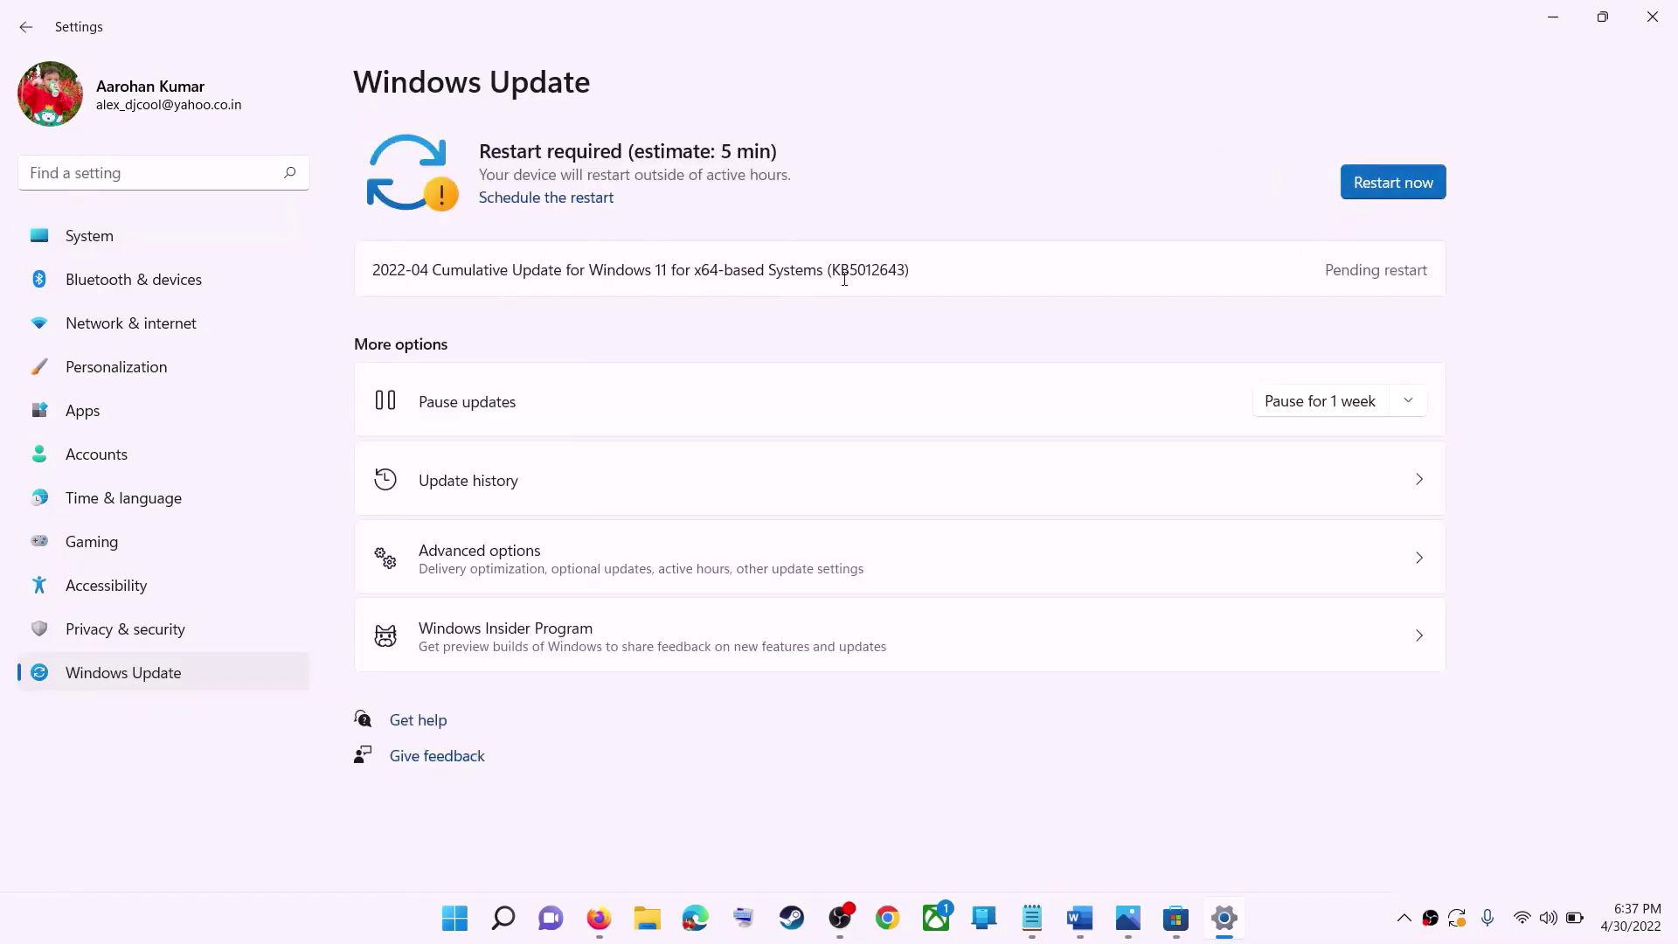
pyautogui.click(1553, 16)
pyautogui.scroll(-3, 469, 603)
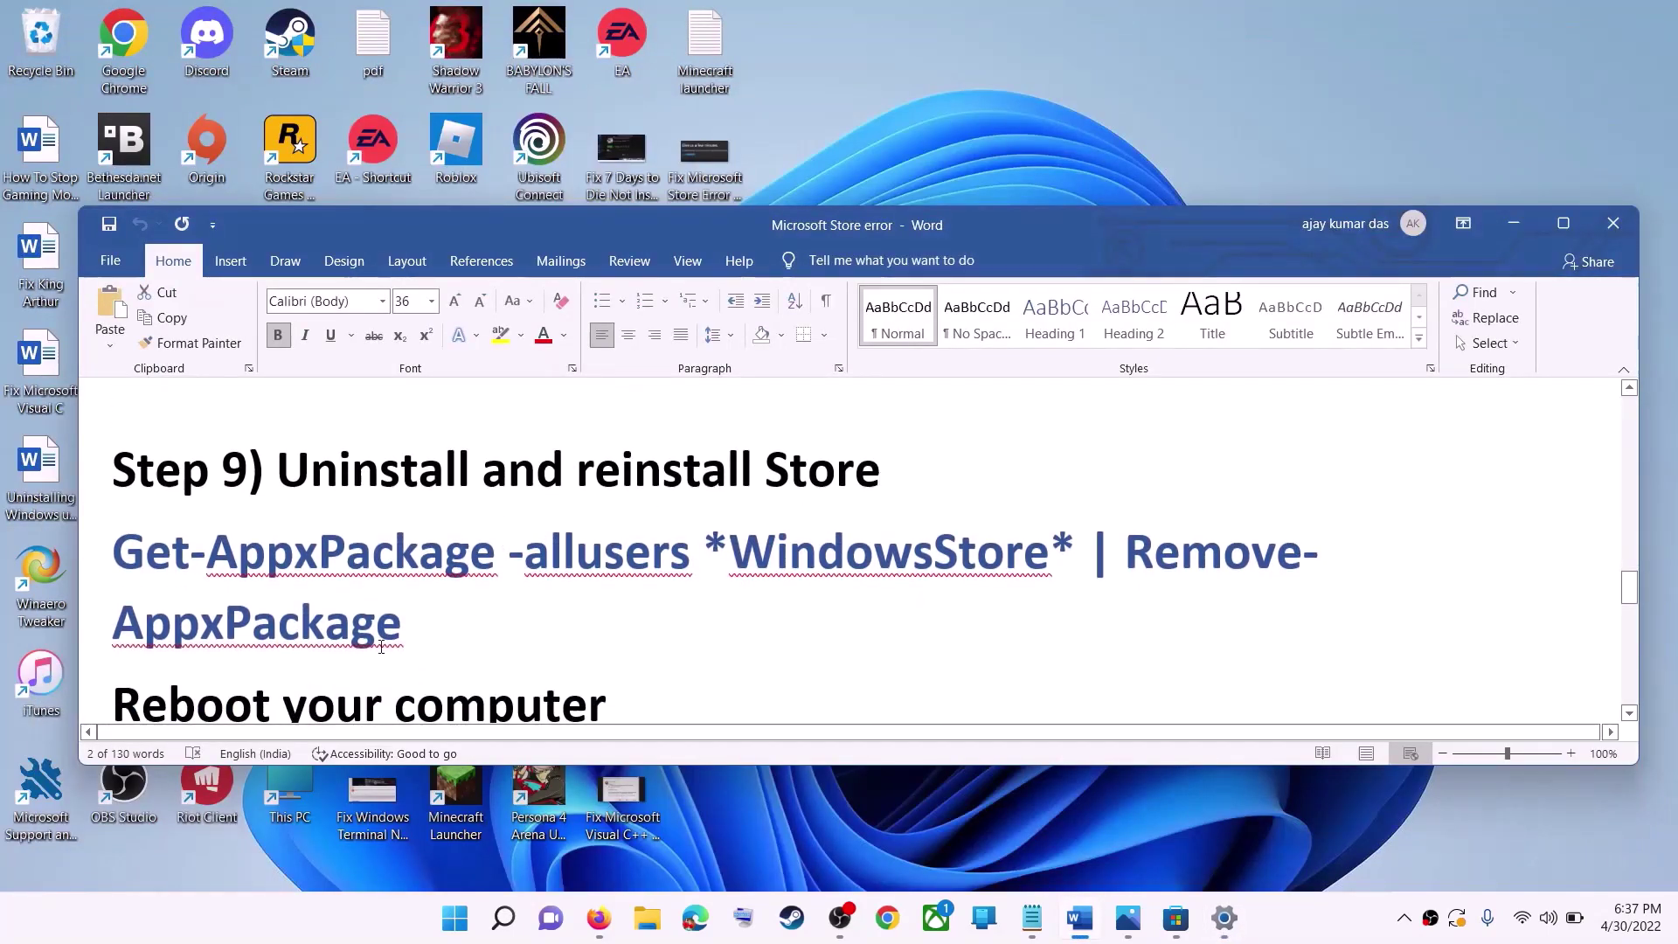
# - Copy the Store removal command and open Windows PowerShell as administrator
pyautogui.tripleClick(442, 625)
pyautogui.hotkey('ctrl', 'c')
pyautogui.rightClick(258, 599)
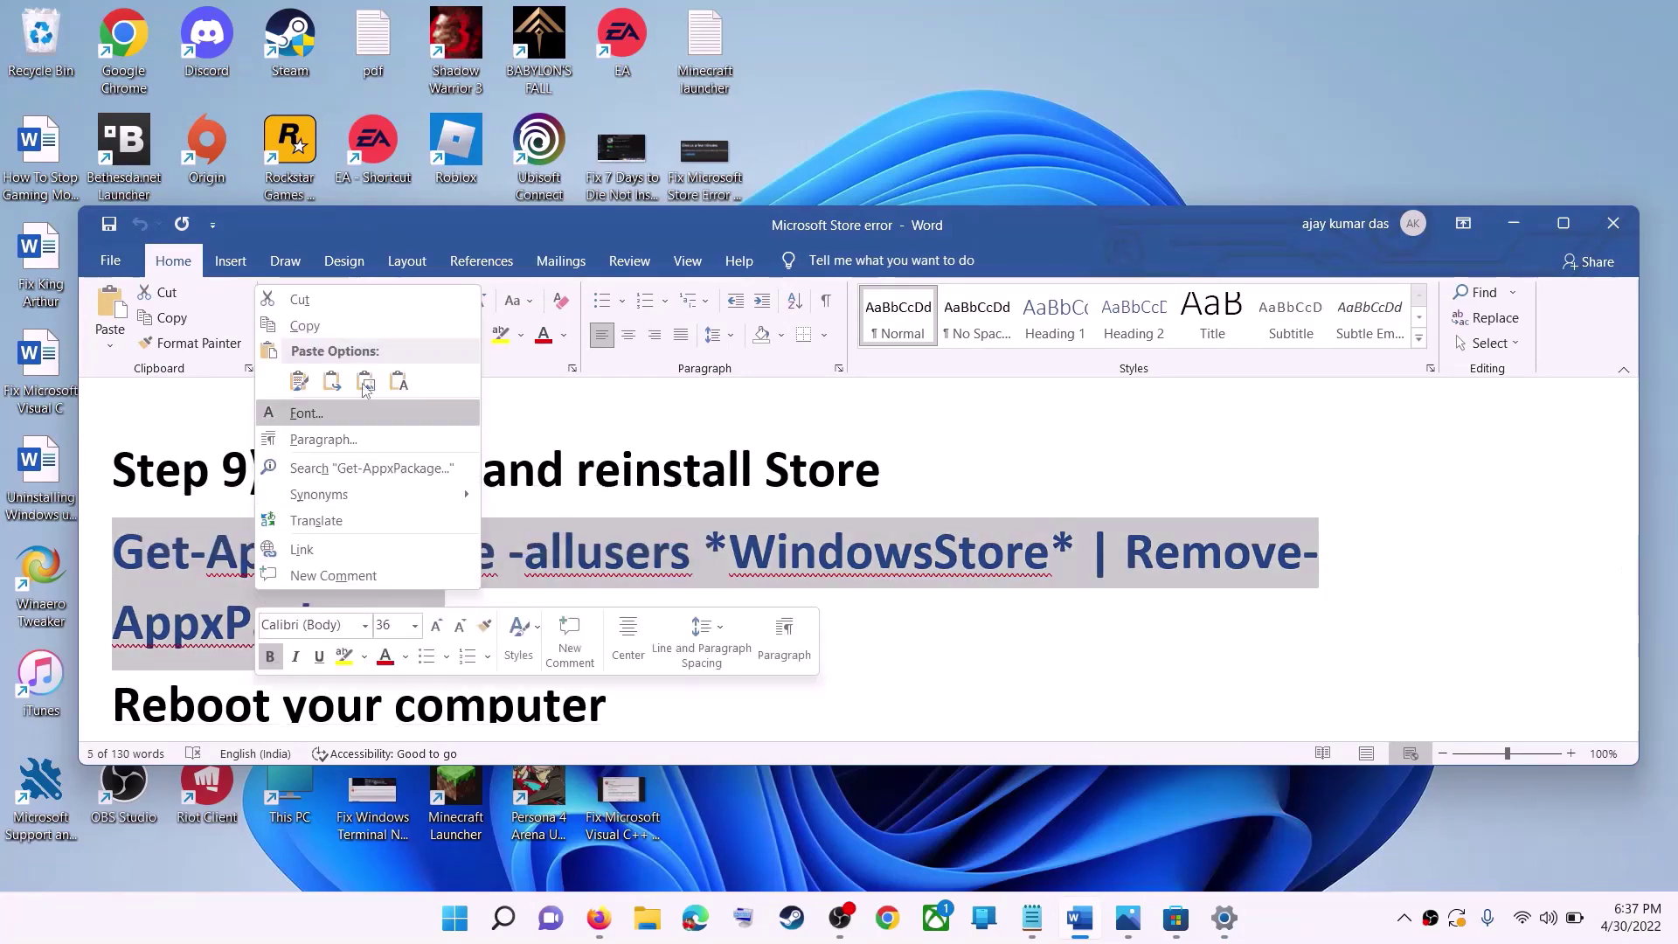
pyautogui.click(338, 327)
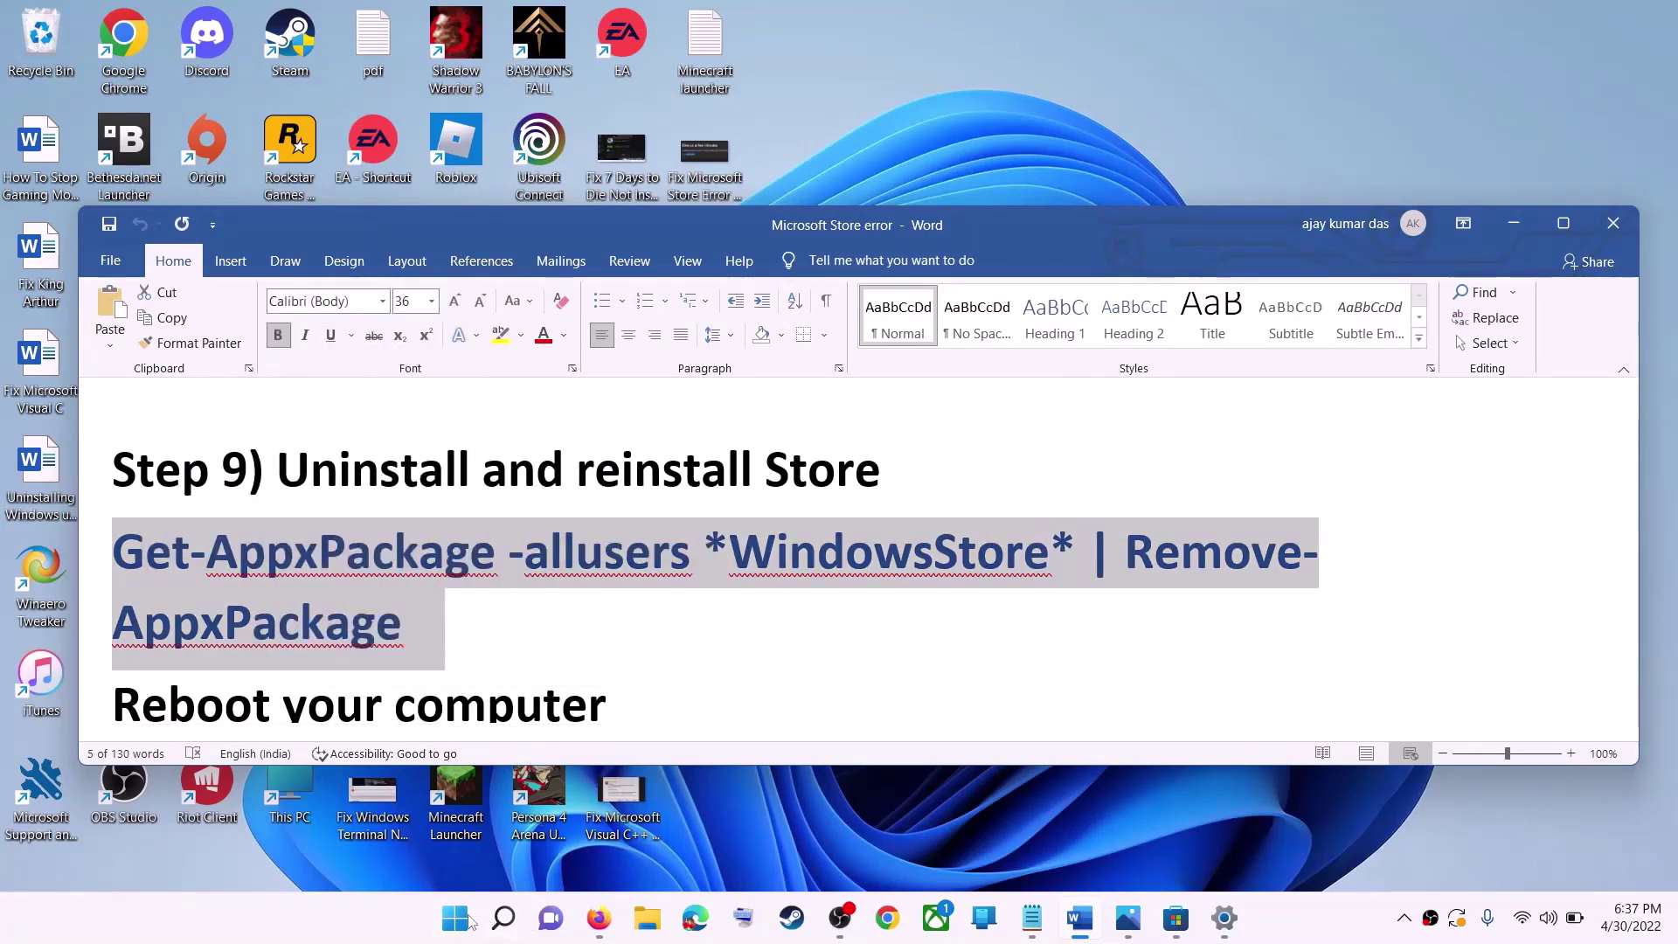
pyautogui.click(461, 927)
pyautogui.write('powe')
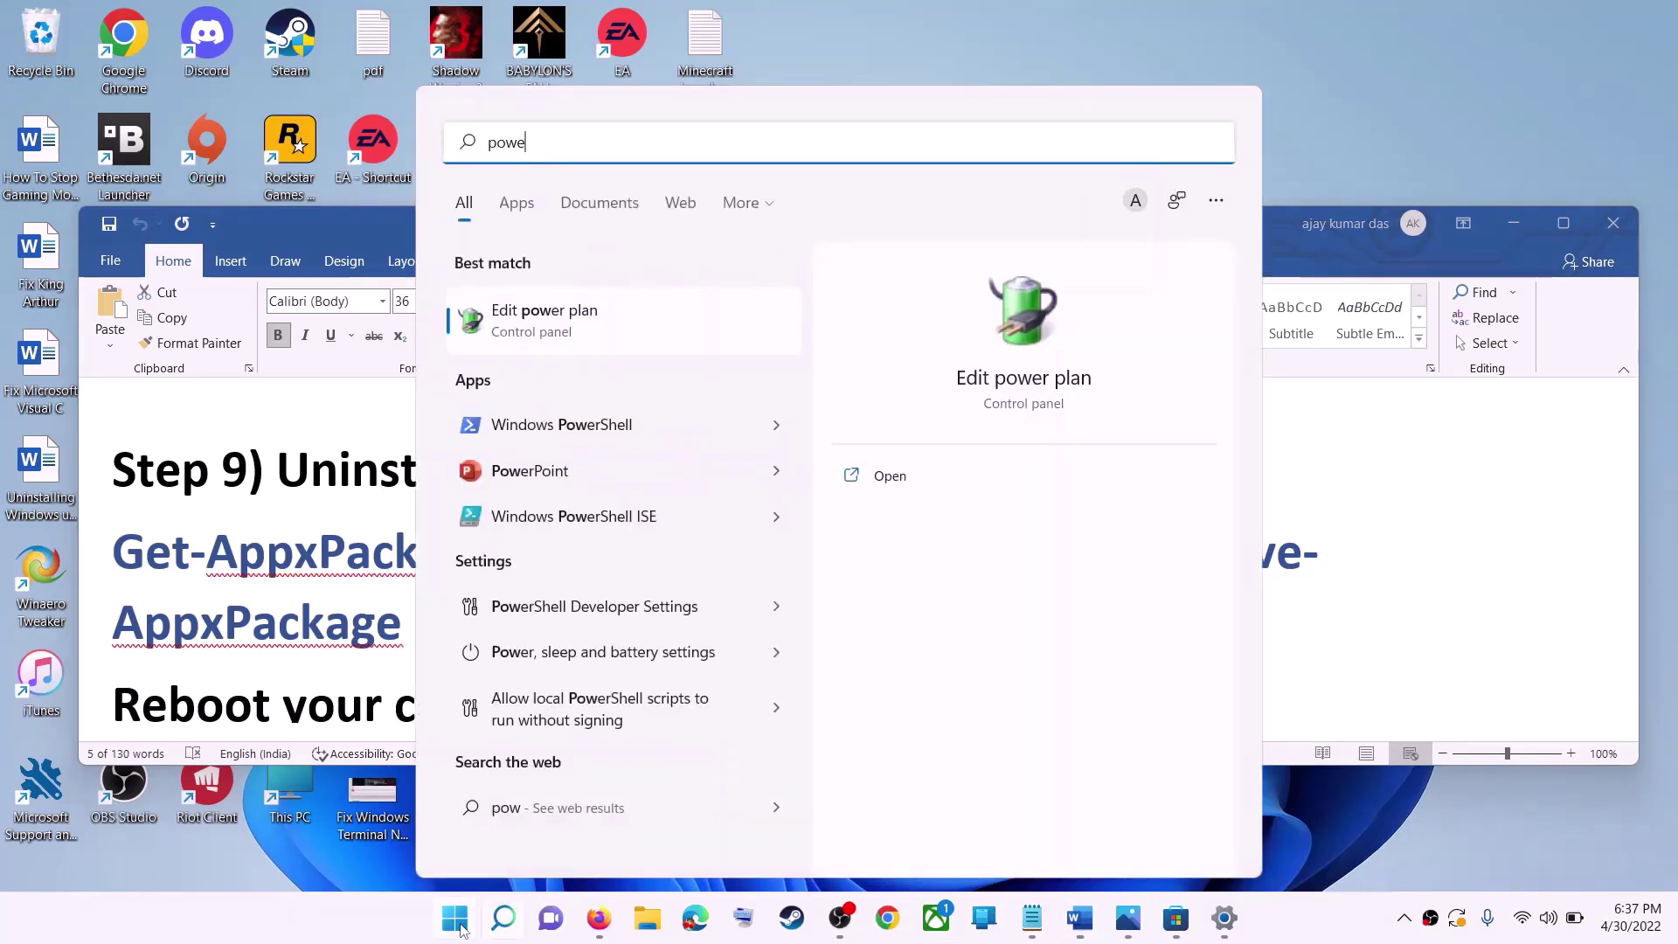
pyautogui.write('rshell')
pyautogui.rightClick(544, 323)
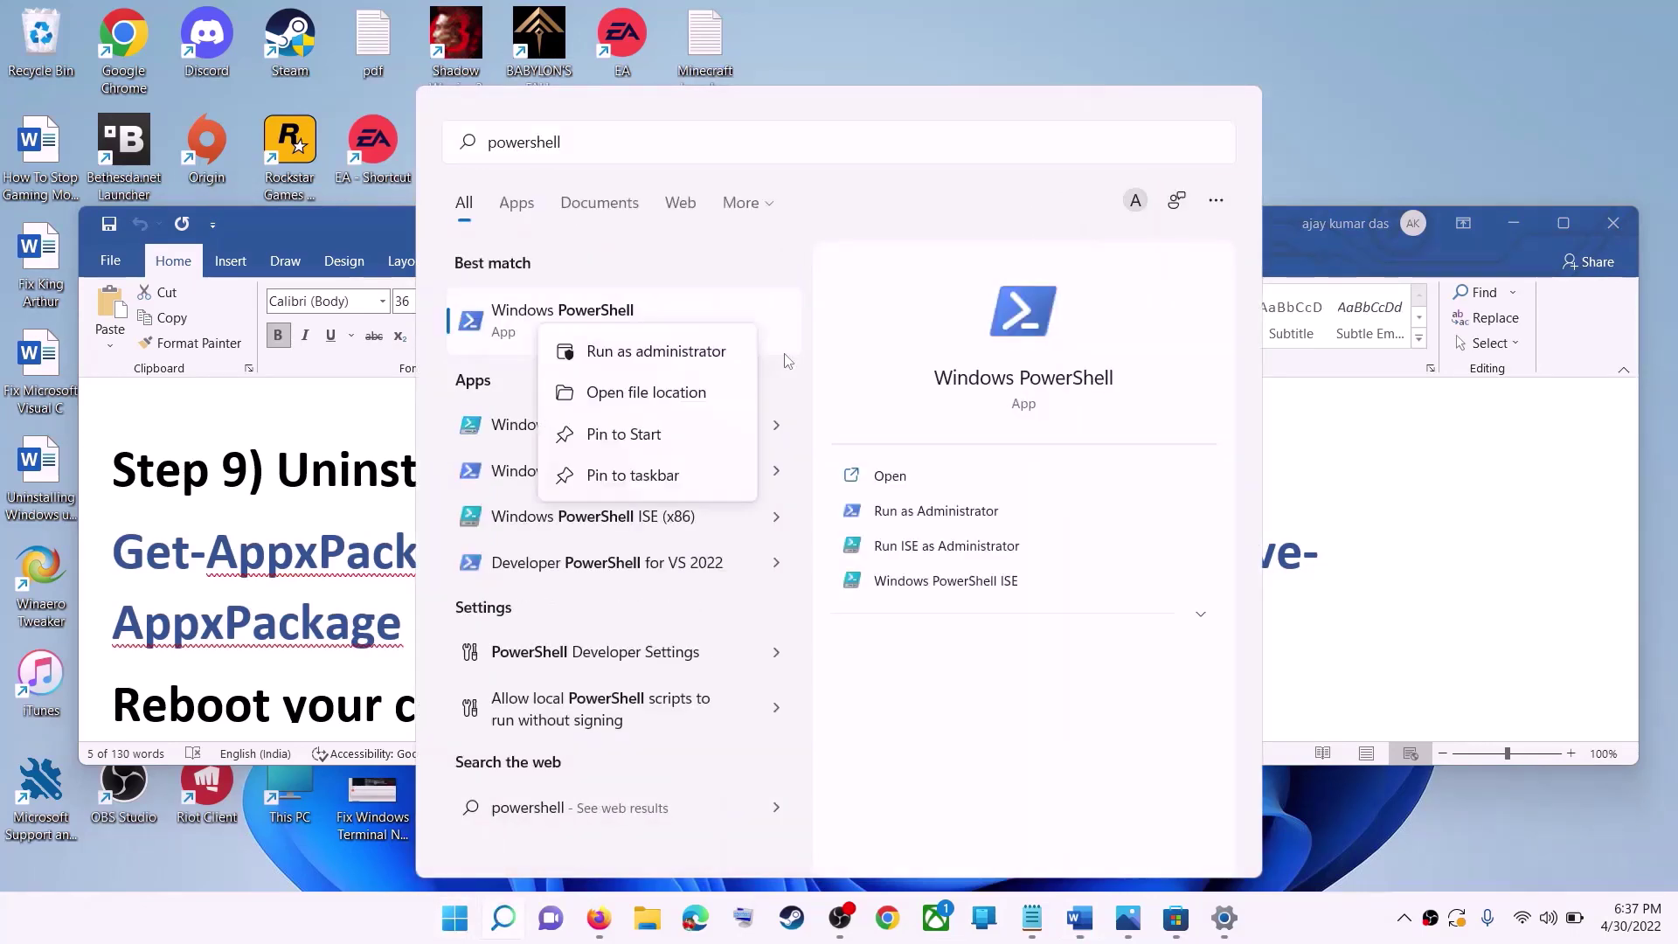
pyautogui.click(682, 358)
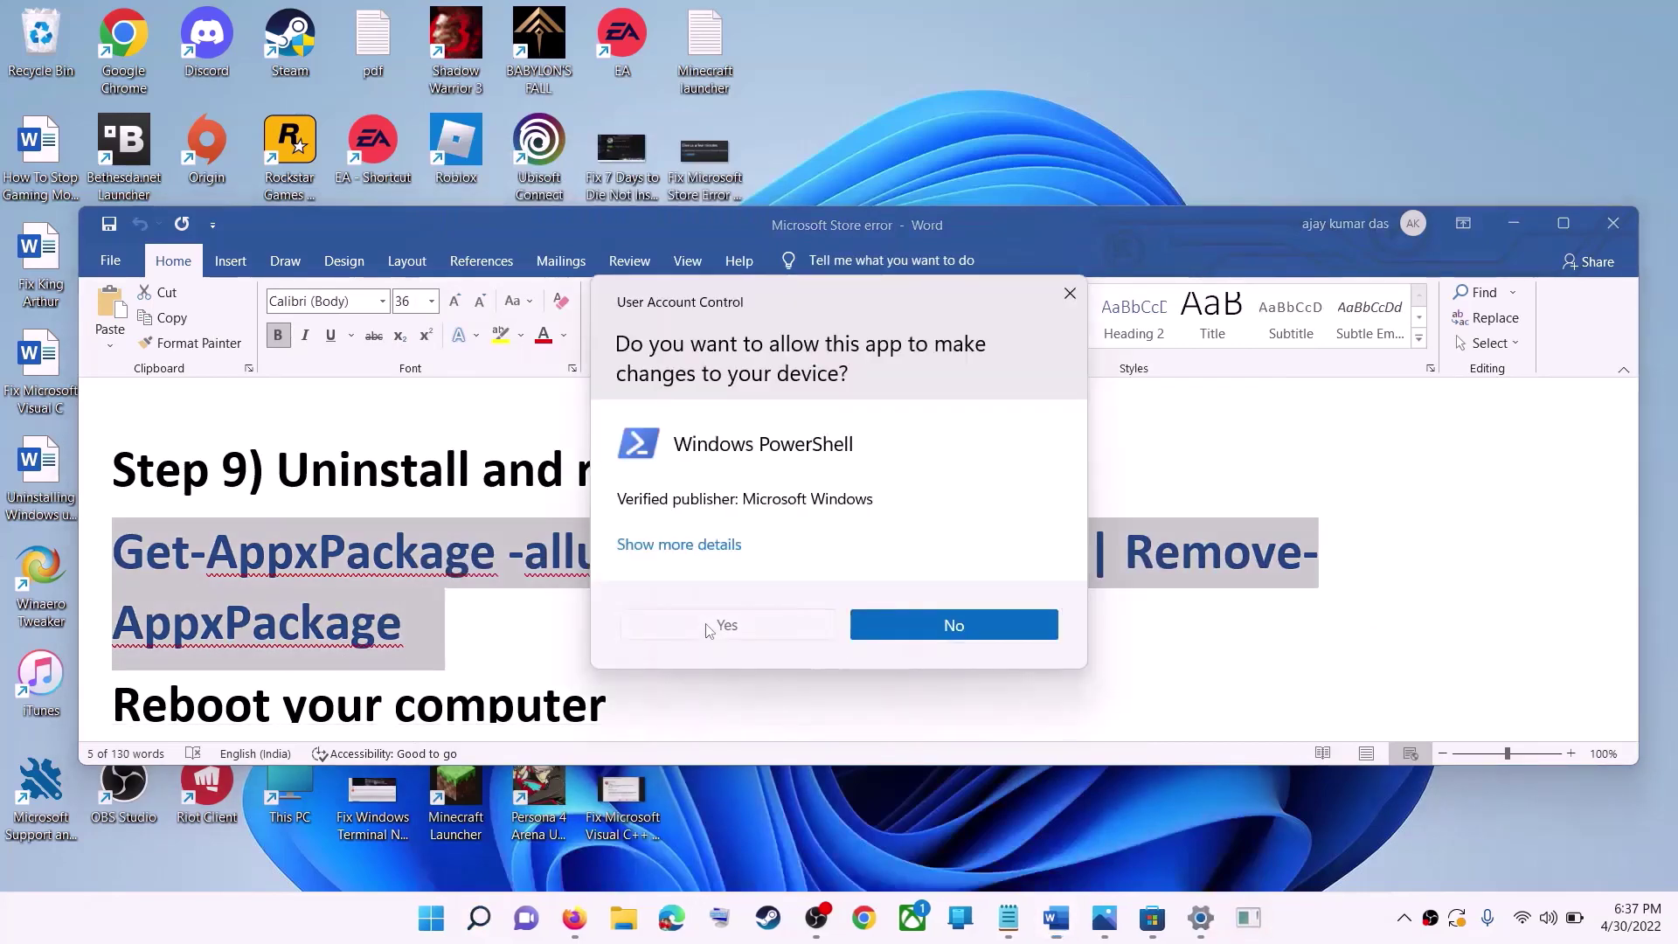
pyautogui.click(725, 625)
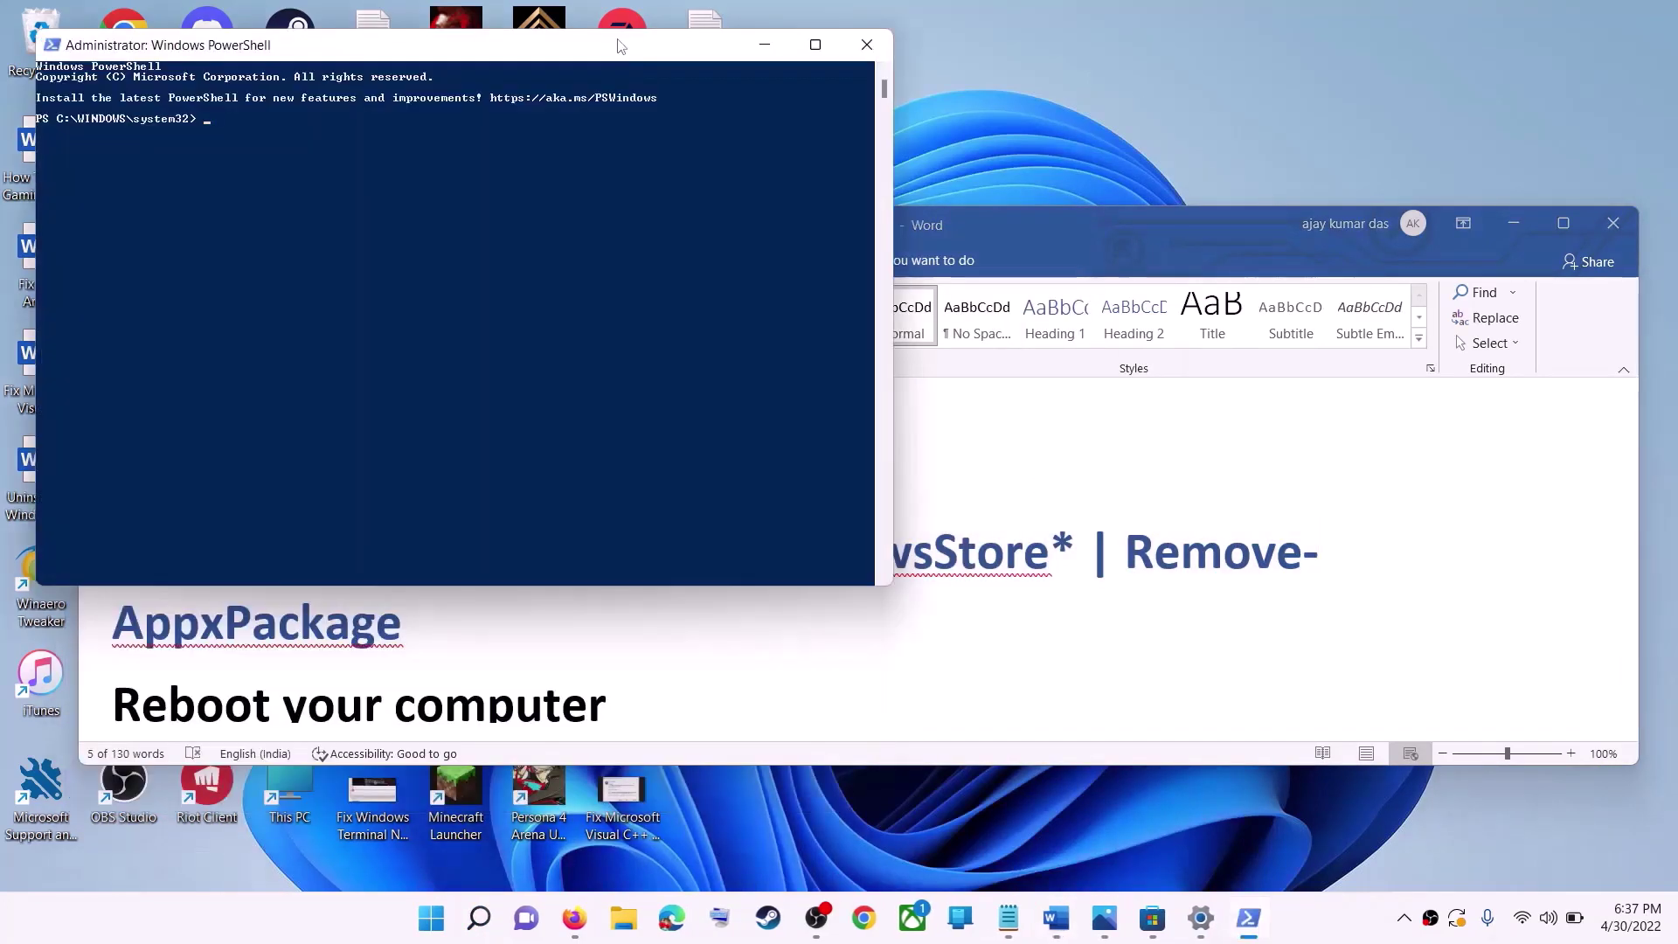
# - Run Get-AppxPackage -allusers *WindowsStore* | Remove-AppxPackage, then return to the Word notes
pyautogui.moveTo(651, 79); pyautogui.dragTo(854, 224)
pyautogui.hotkey('ctrl', 'v')
pyautogui.press('Return')
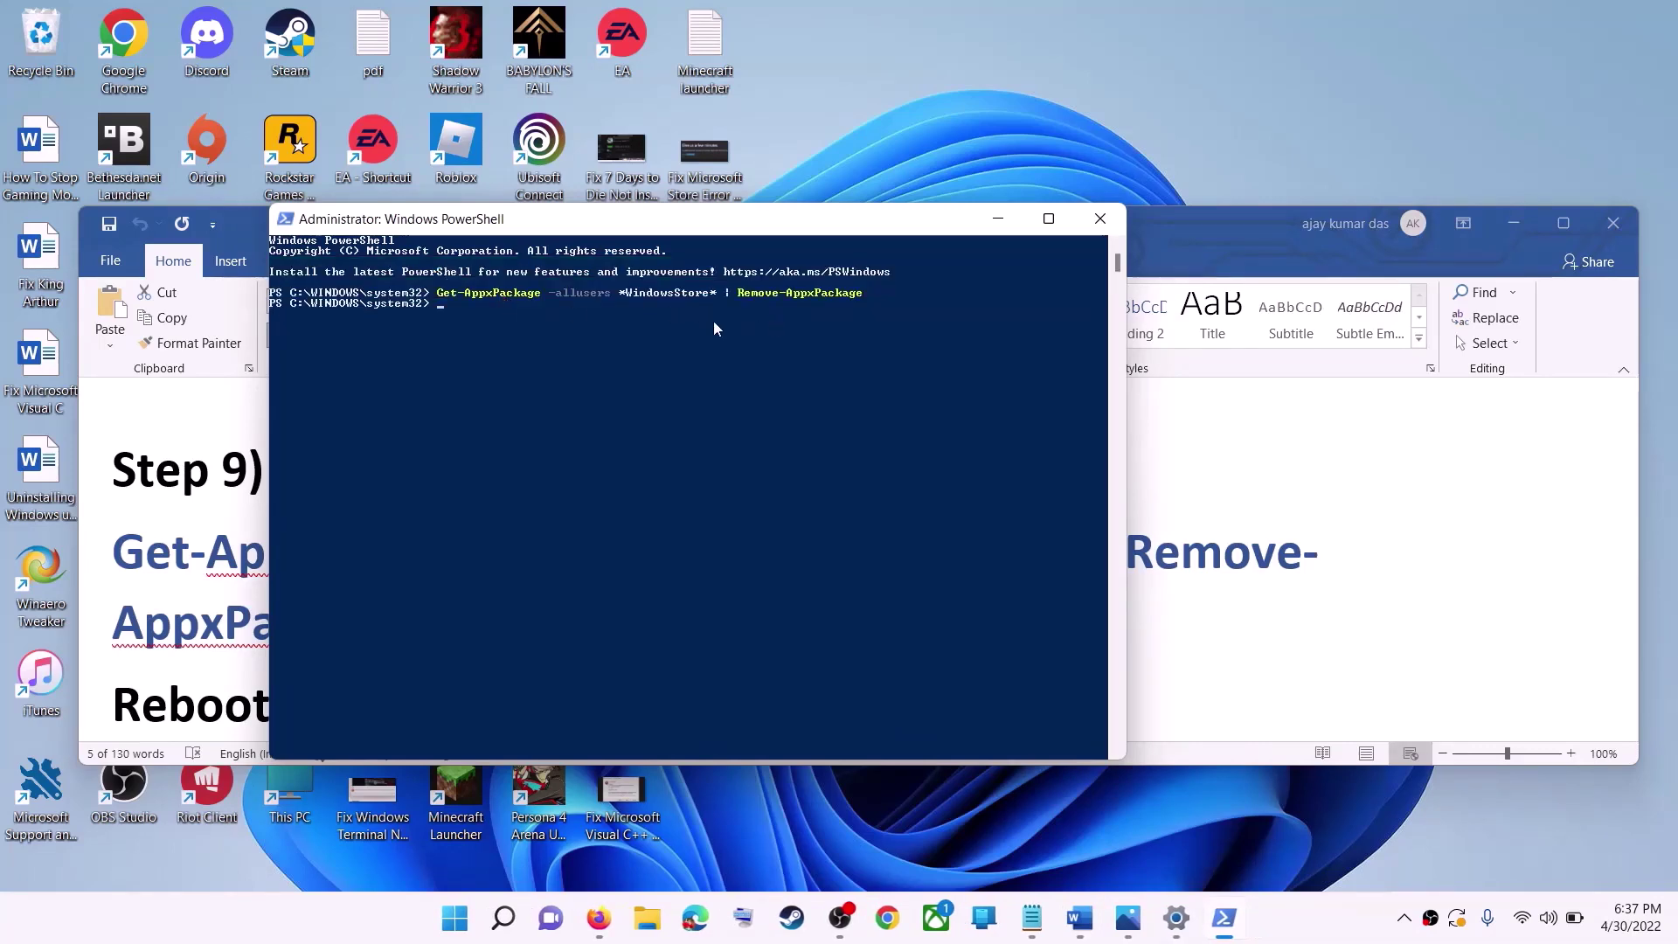
pyautogui.click(997, 219)
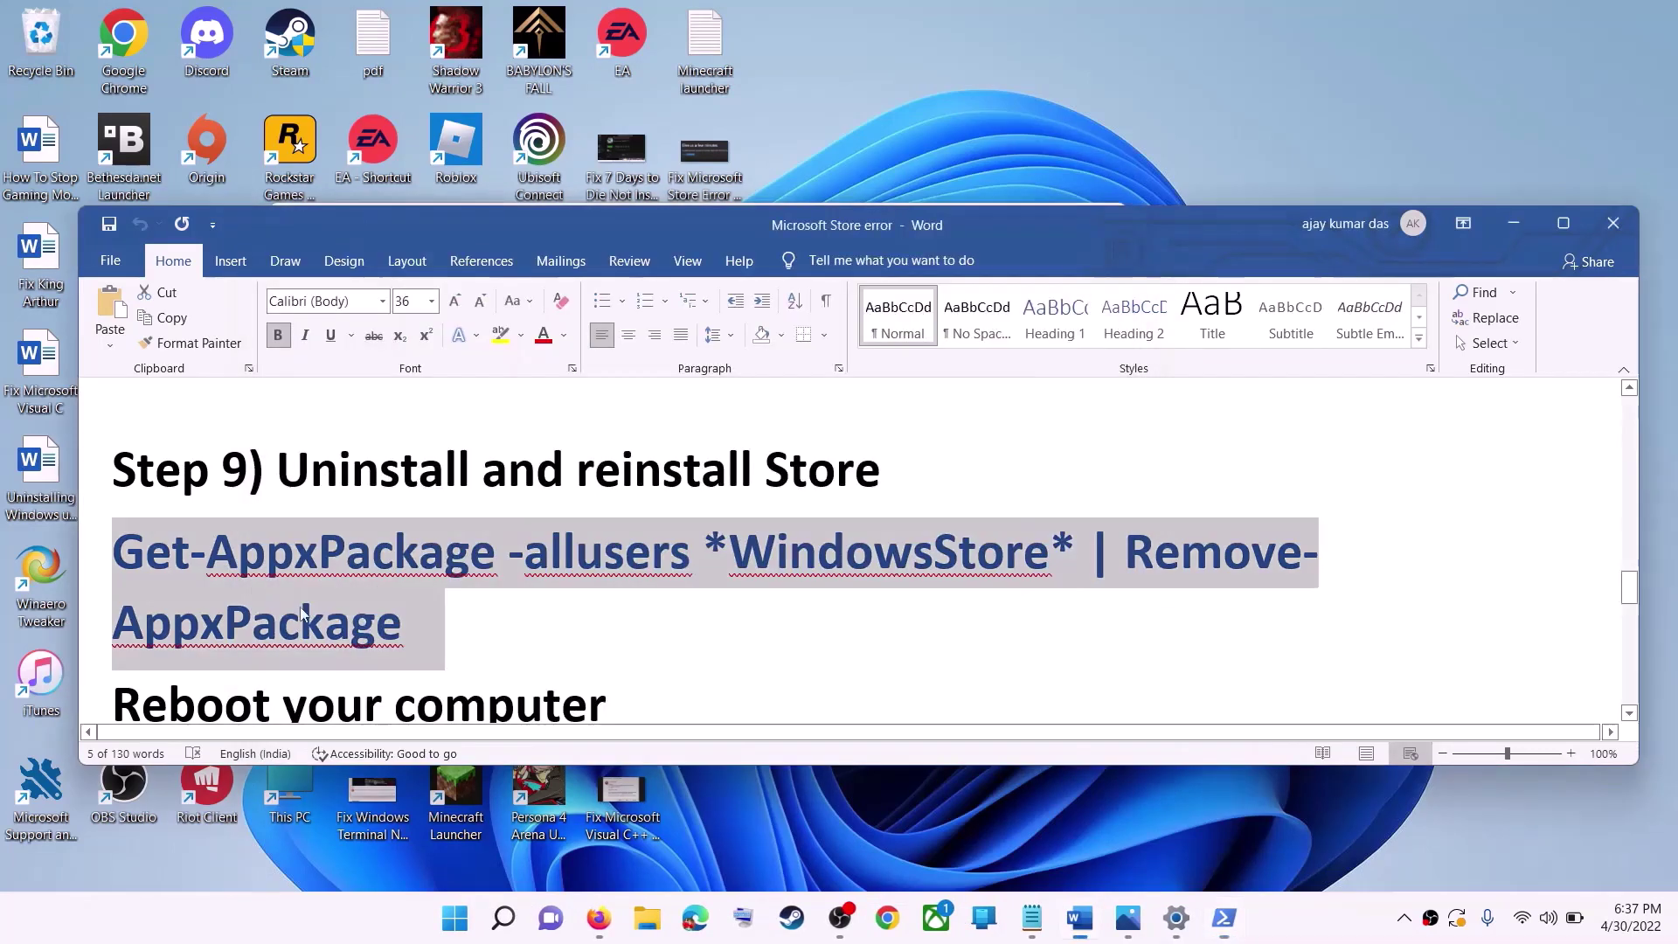
# - Check the restart options in the Start power menu, then search Start for powershell
pyautogui.scroll(-2, 264, 612)
pyautogui.tripleClick(264, 612)
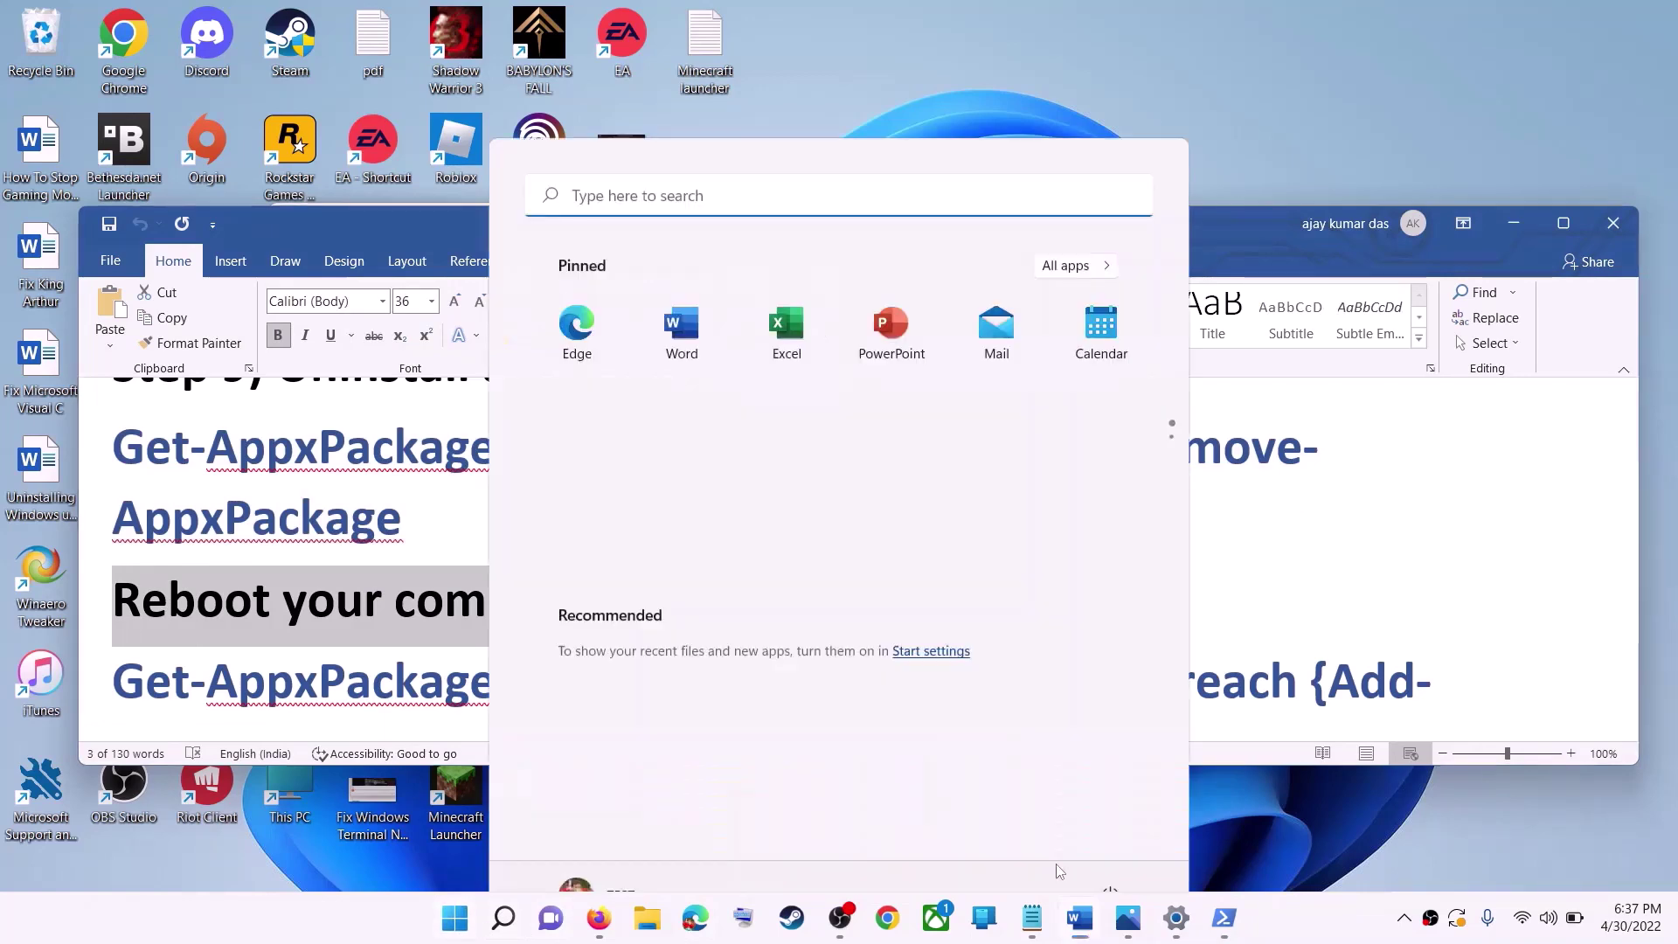
pyautogui.press('super')
pyautogui.click(1109, 843)
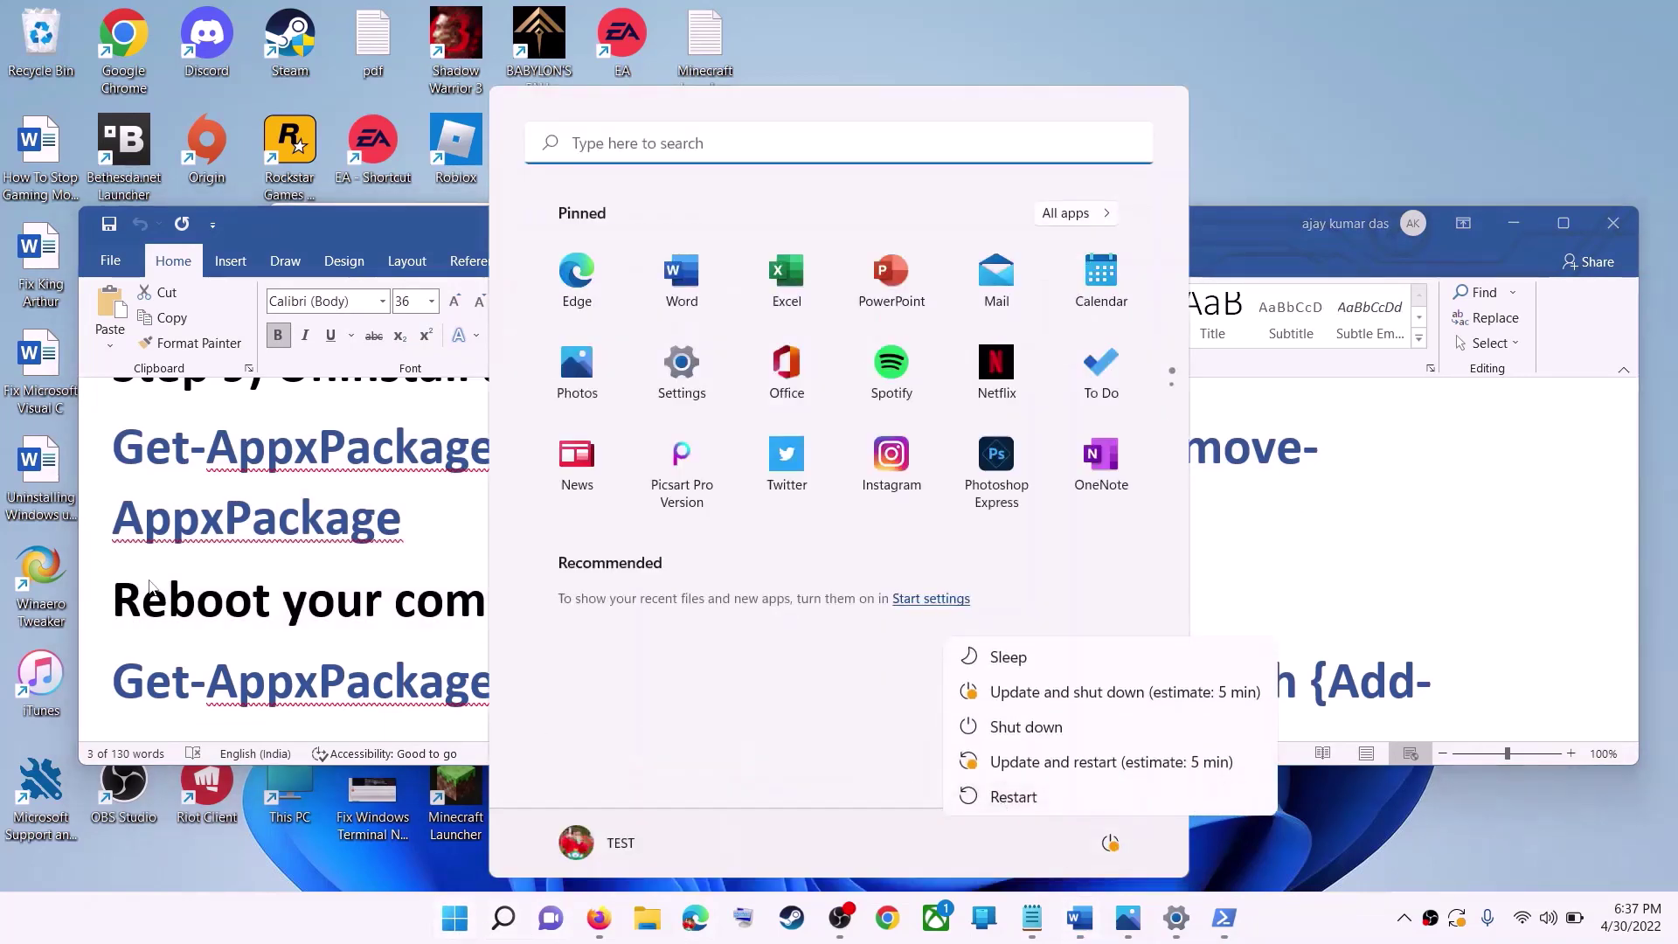
pyautogui.press('Escape')
pyautogui.press('Escape')
pyautogui.scroll(-1, 442, 671)
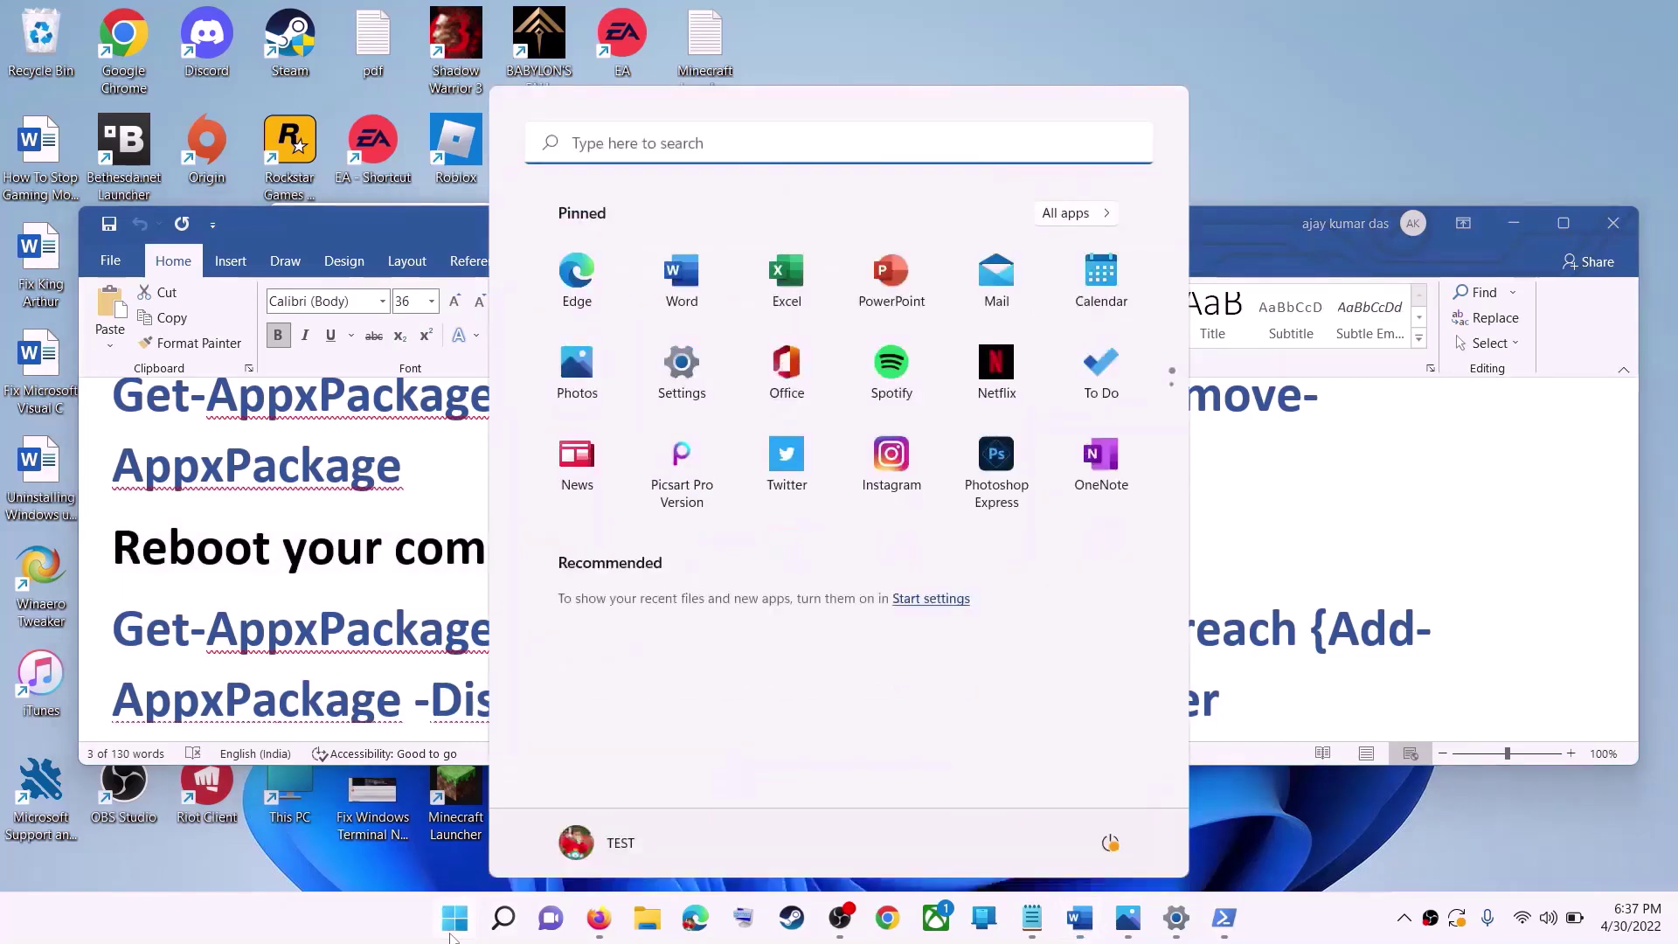
pyautogui.write('powershell')
# - Launch Windows PowerShell as administrator and approve the permission prompt
pyautogui.rightClick(686, 341)
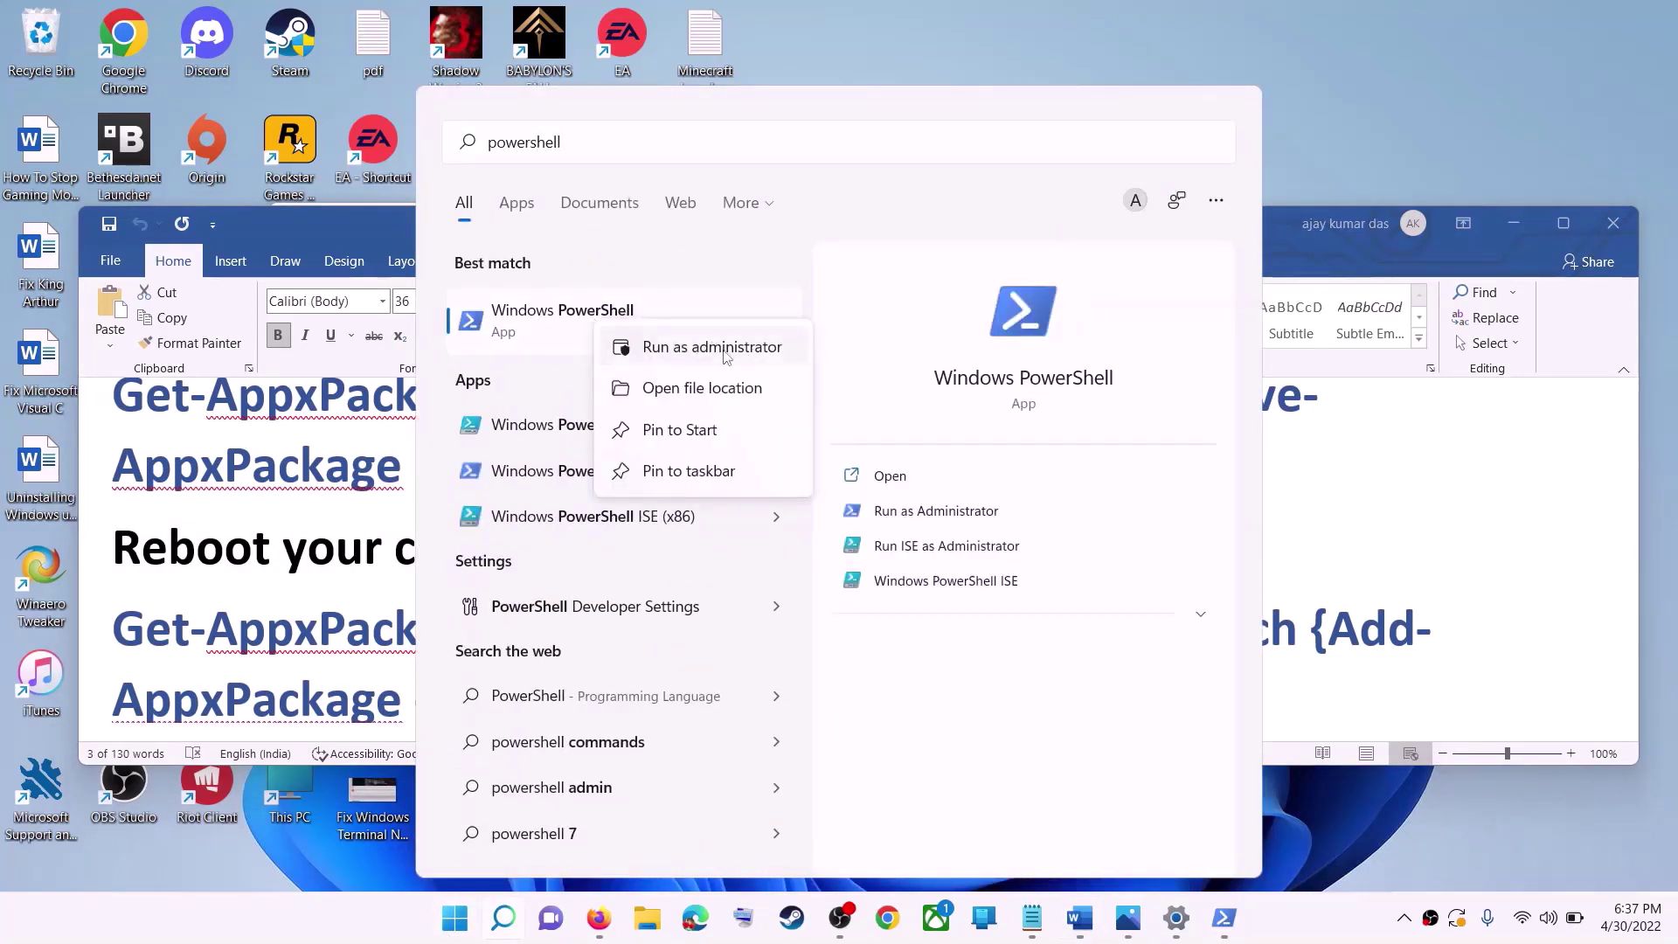
pyautogui.click(712, 347)
pyautogui.click(766, 624)
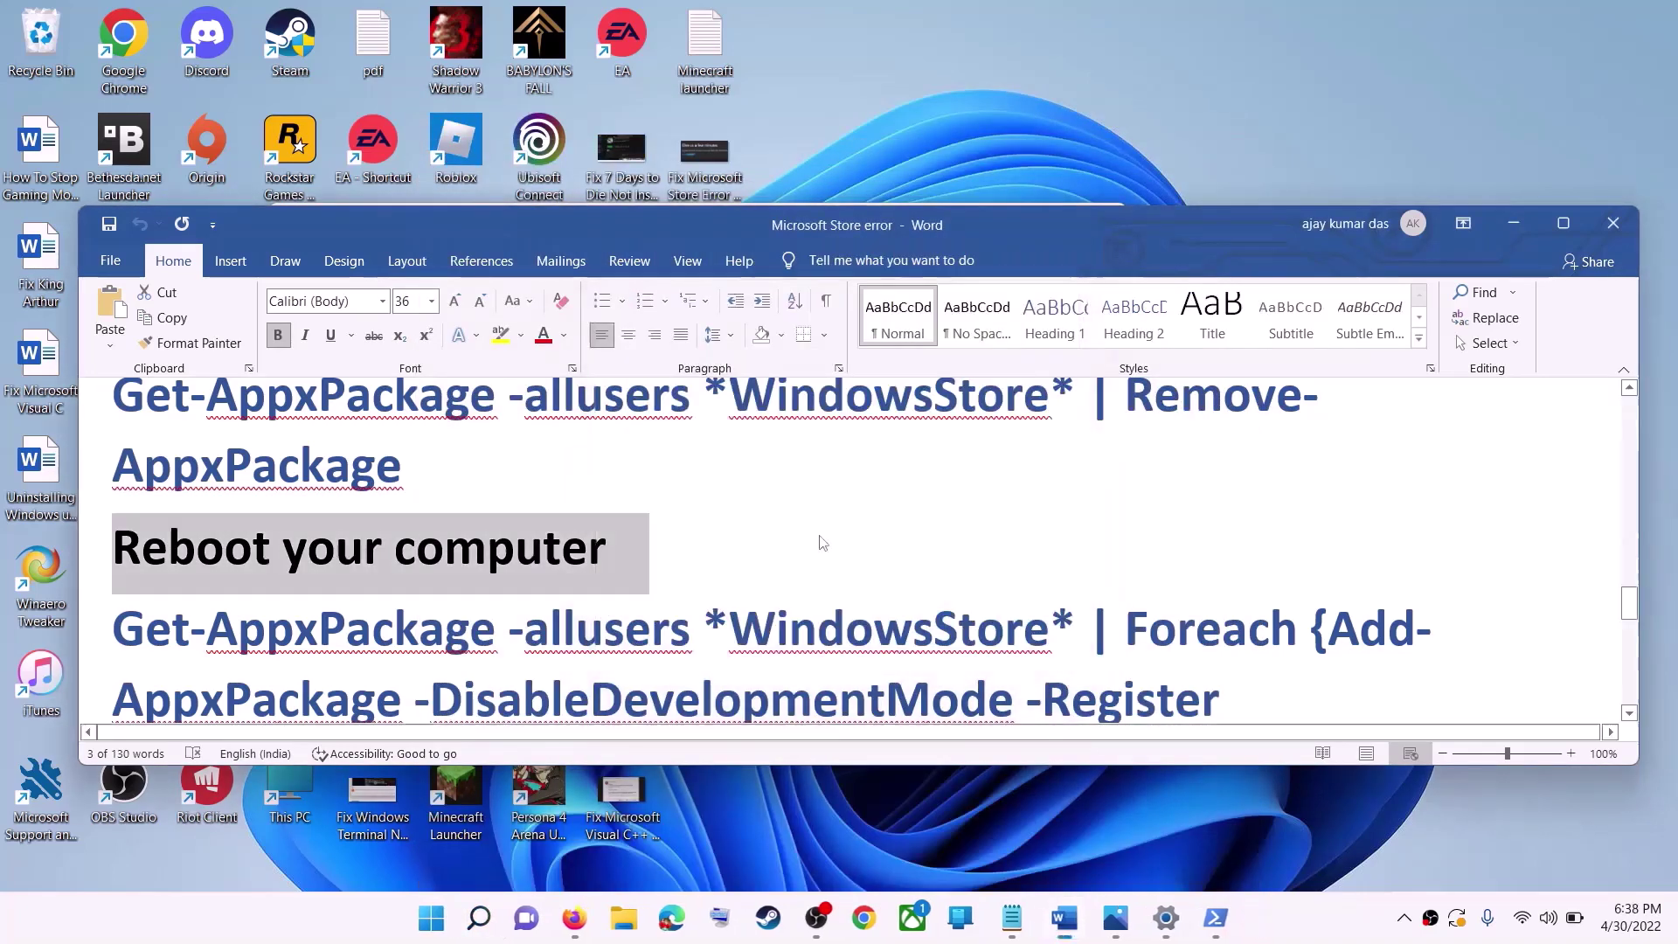
# - Copy the Get-AppxPackage WindowsStore re-register command from Word, run it, then search Start for store
pyautogui.hotkey('alt', 'Tab')
pyautogui.scroll(-2, 1110, 660)
pyautogui.moveTo(1110, 660); pyautogui.dragTo(111, 525)
pyautogui.rightClick(243, 564)
pyautogui.click(253, 599)
pyautogui.hotkey('alt', 'Tab')
pyautogui.click(510, 358)
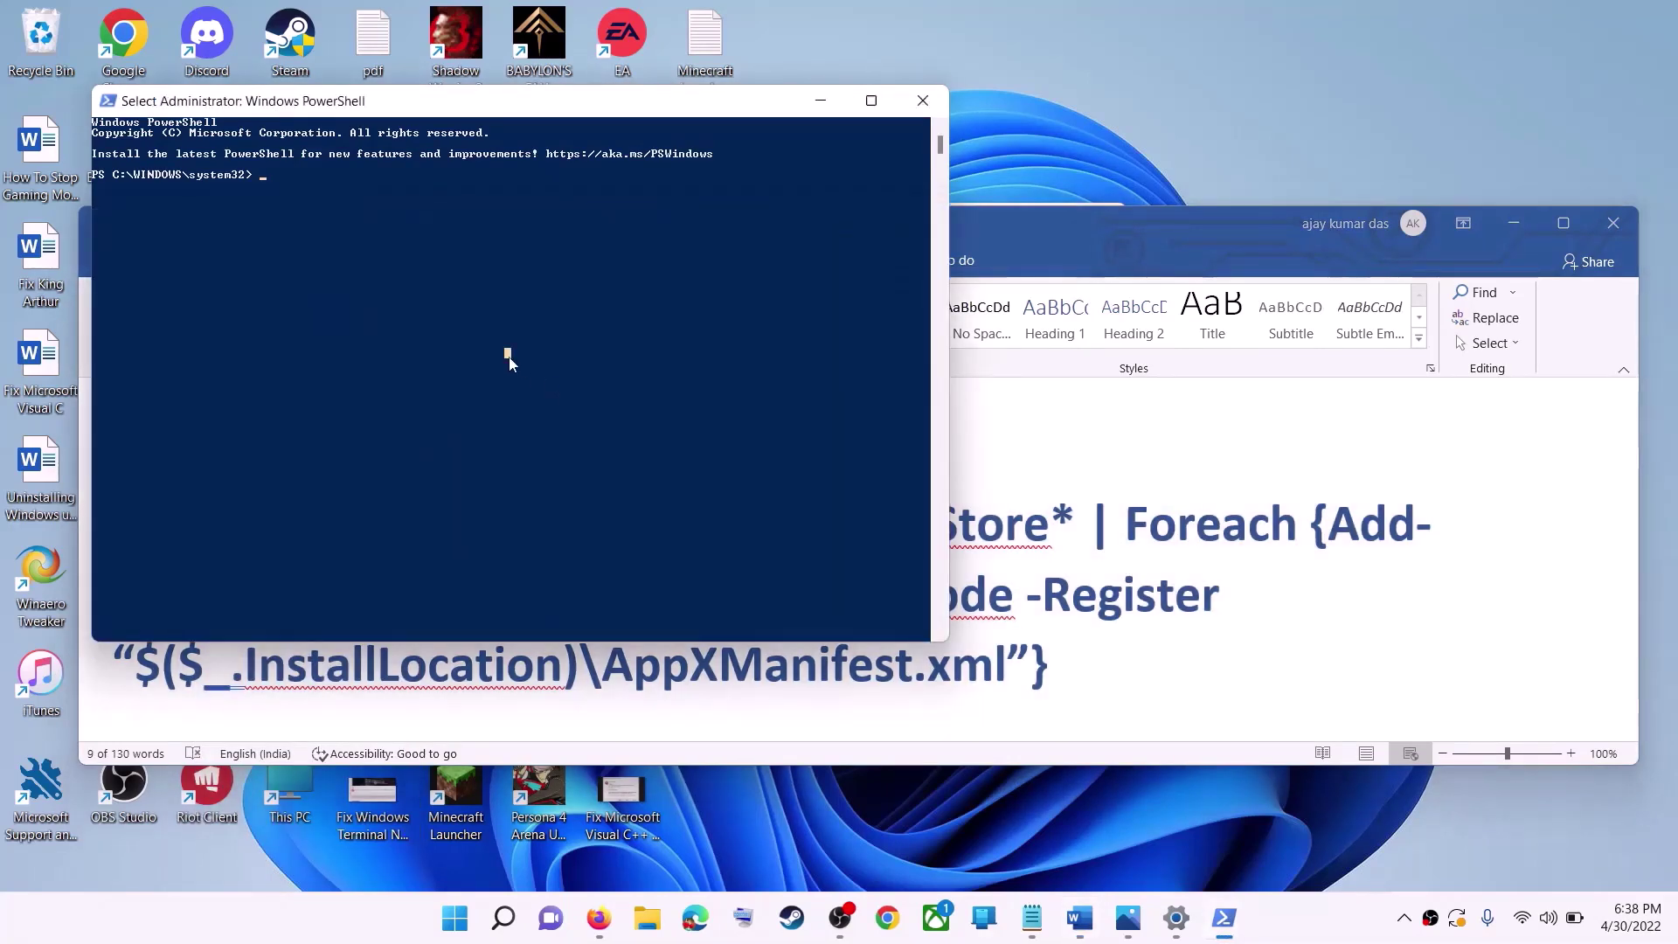
pyautogui.rightClick(509, 356)
pyautogui.press('Return')
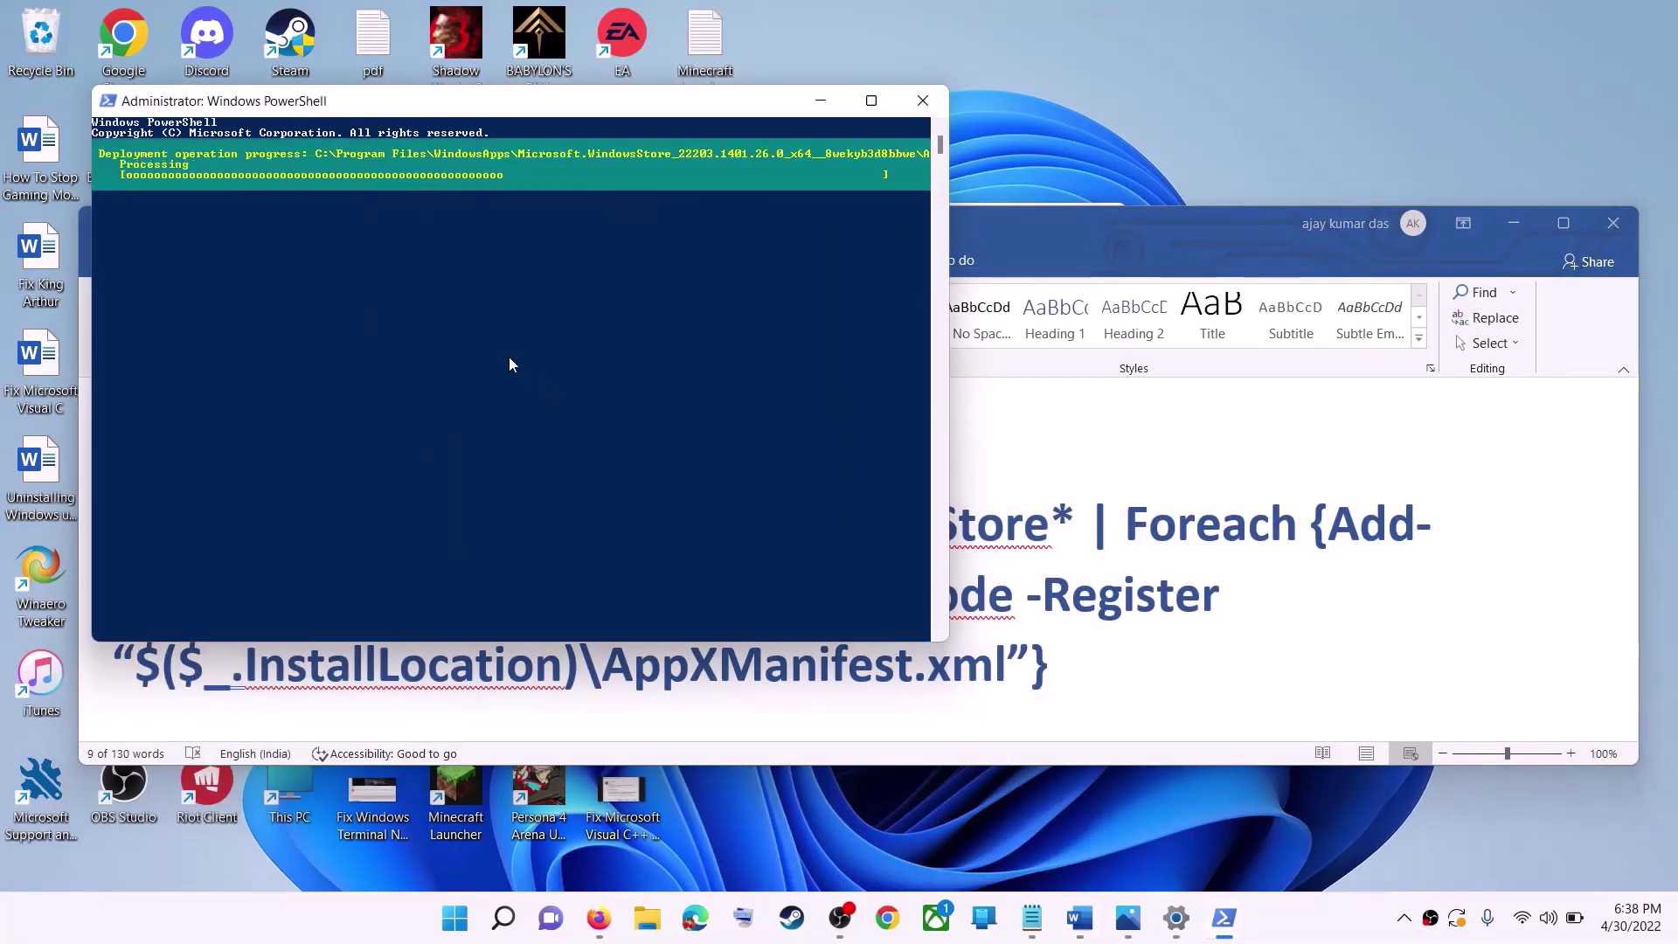
pyautogui.click(458, 930)
pyautogui.write('store')
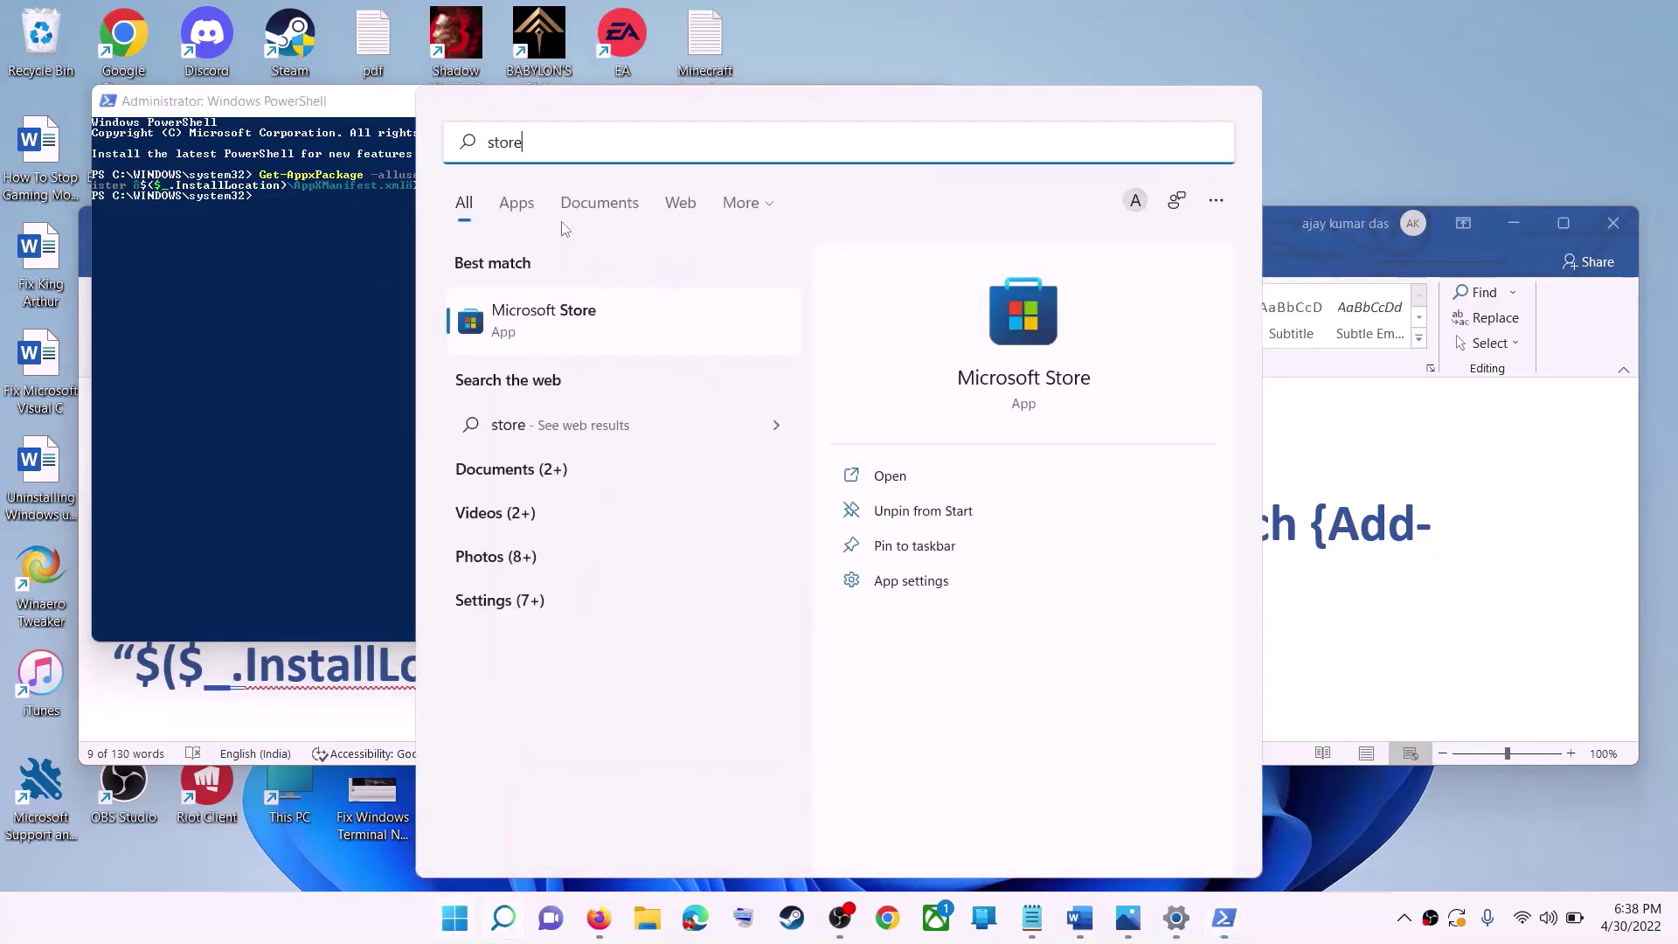
# - Launch Microsoft Store from the search results and move the Word notes to the Step 10 heading
pyautogui.press('Return')
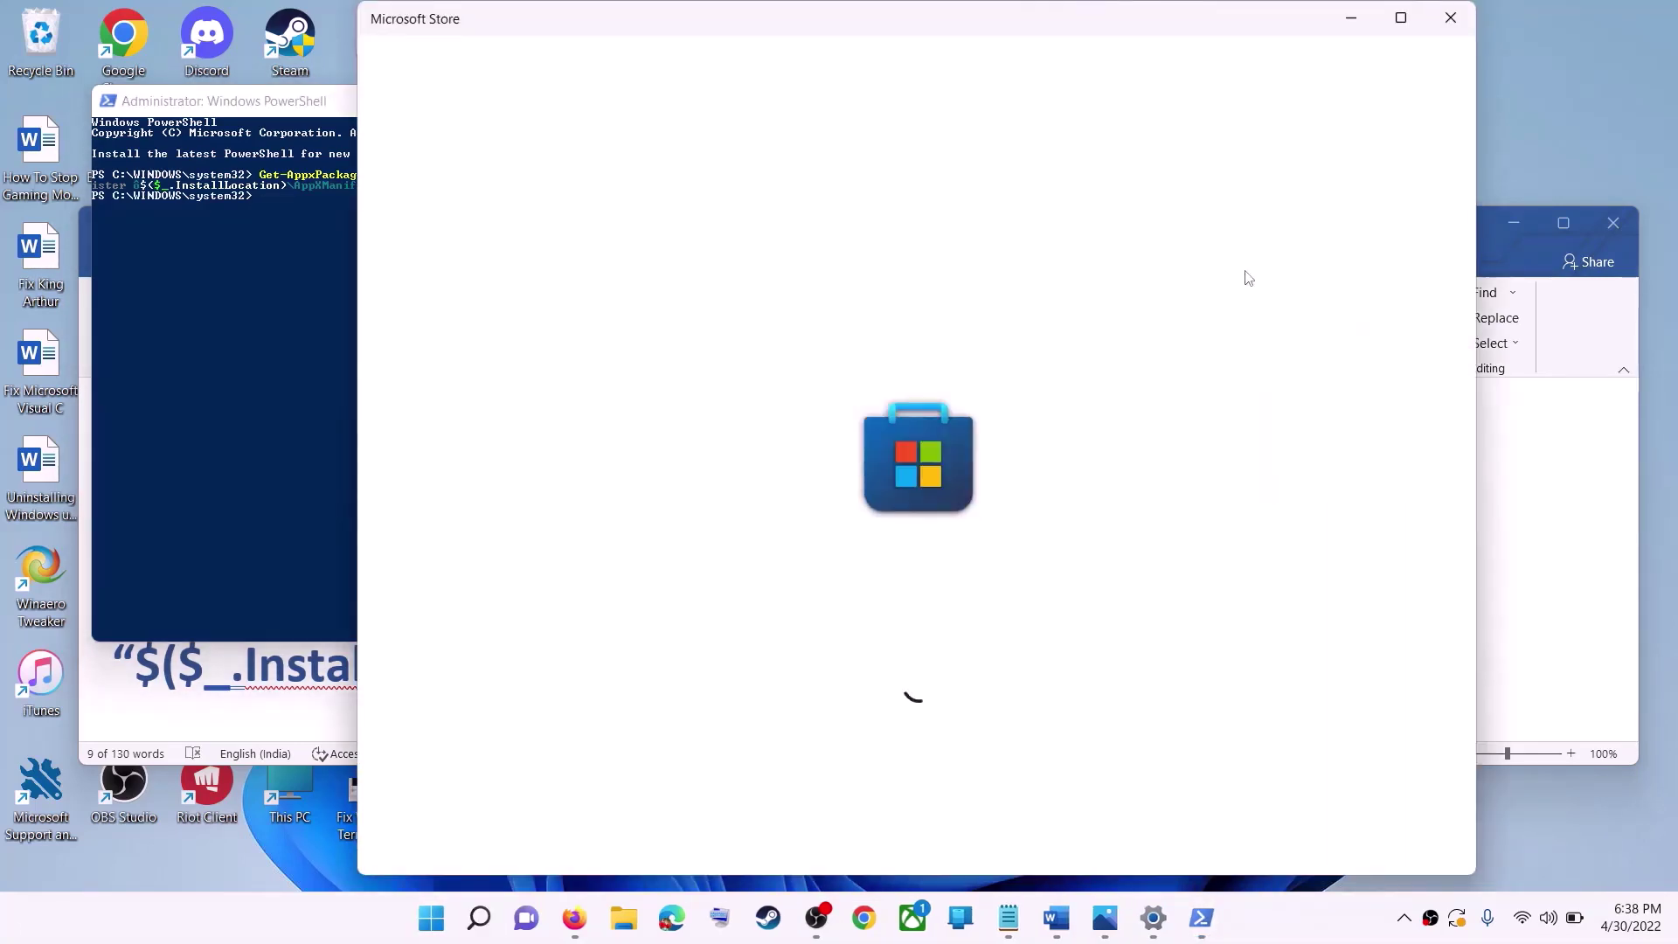
pyautogui.hotkey('alt', 'Tab')
pyautogui.scroll(-1, 585, 598)
pyautogui.scroll(-3, 585, 598)
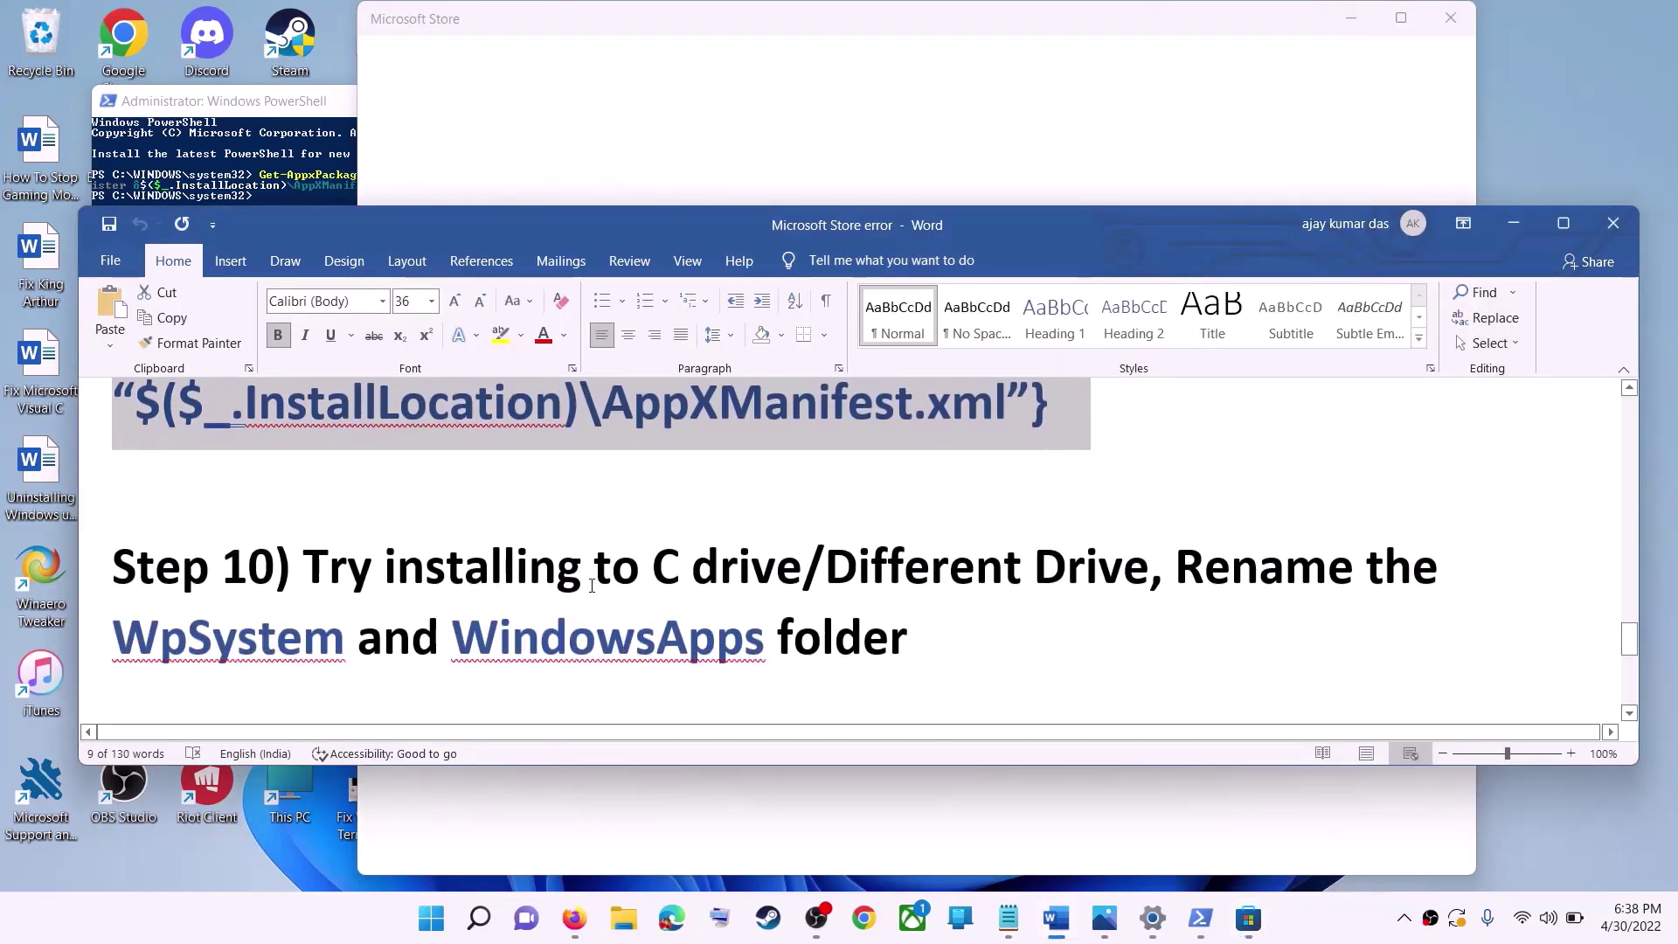
pyautogui.moveTo(302, 514); pyautogui.dragTo(1148, 515)
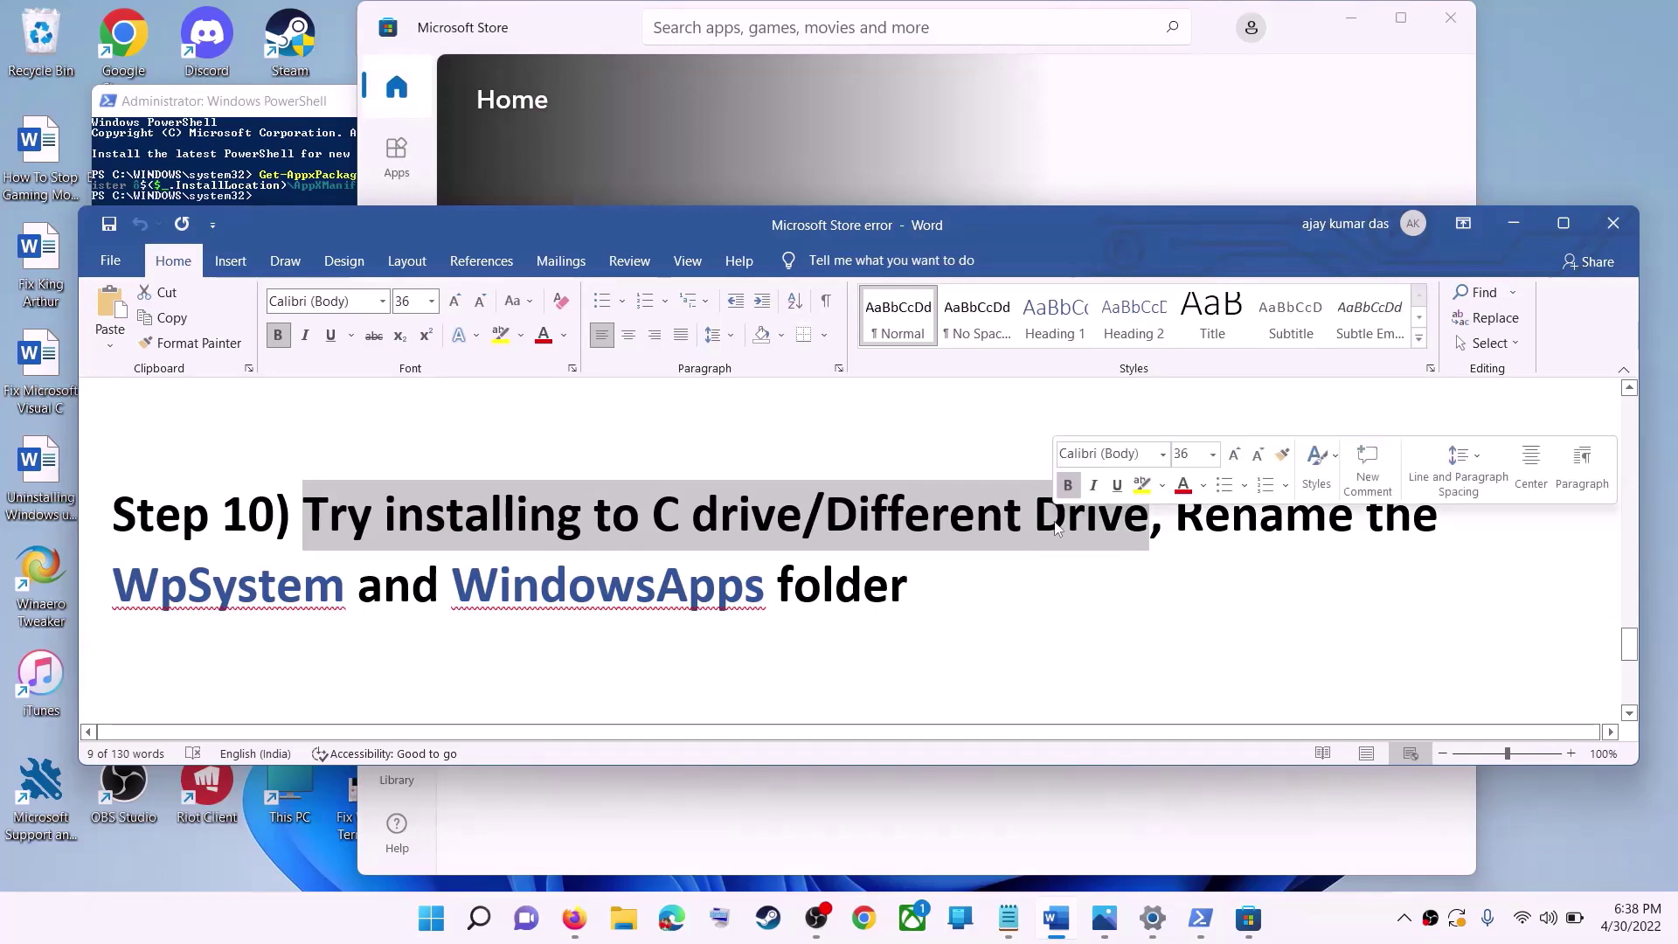
pyautogui.click(430, 917)
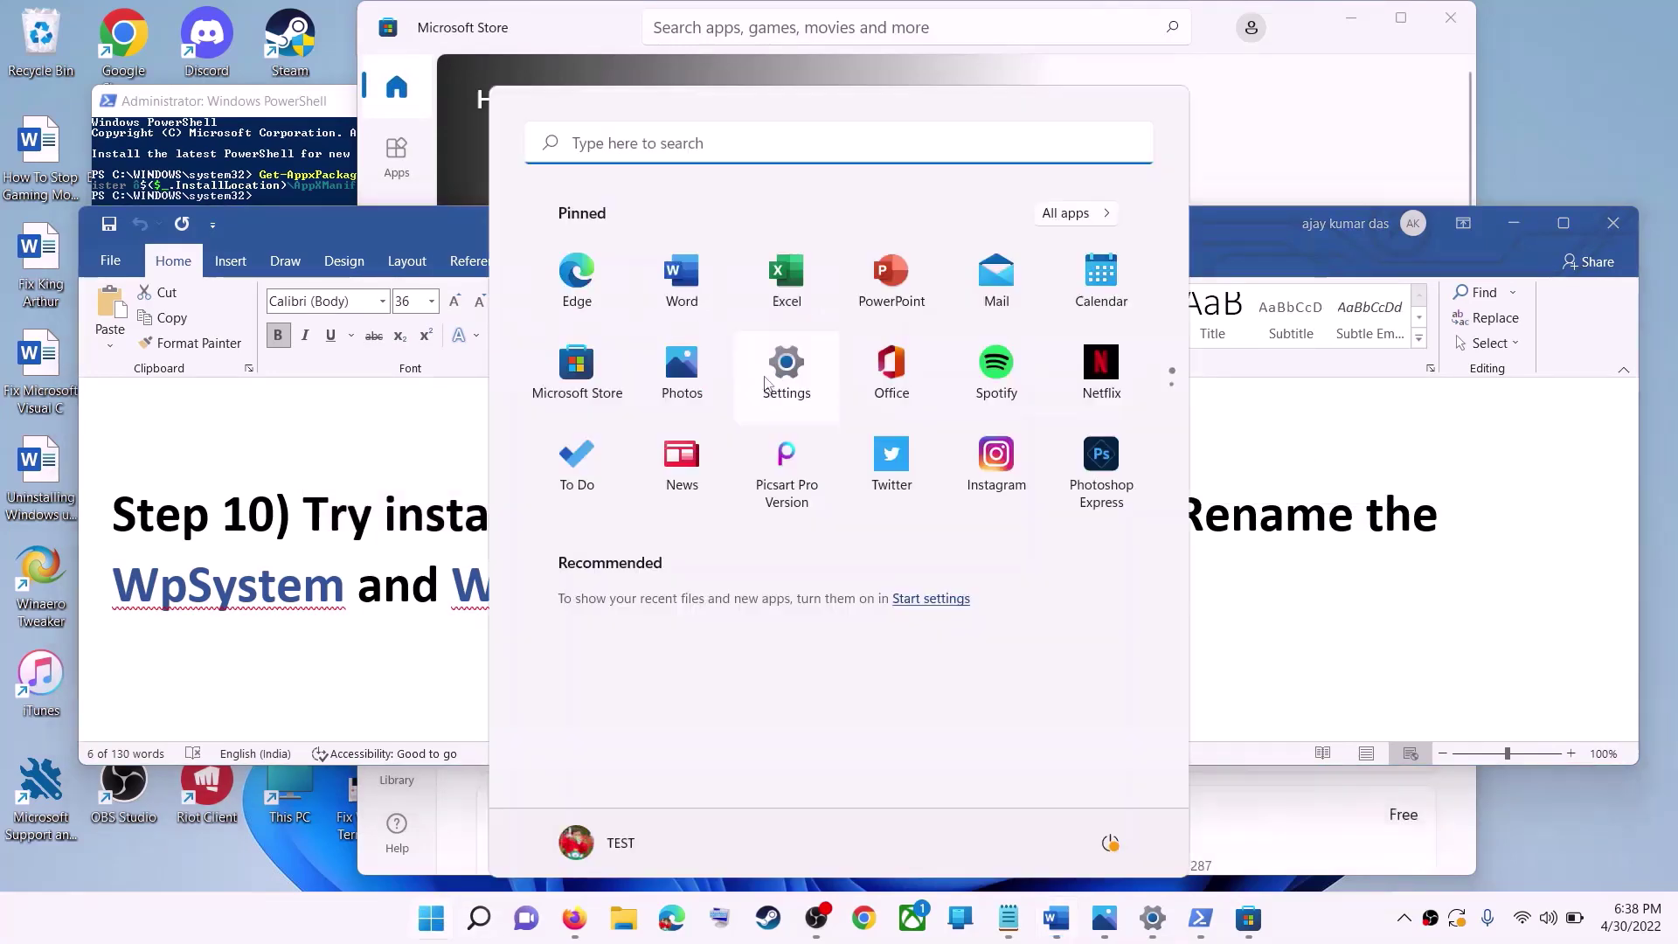
# - Go to the Storage page under System in Windows Settings
pyautogui.click(767, 385)
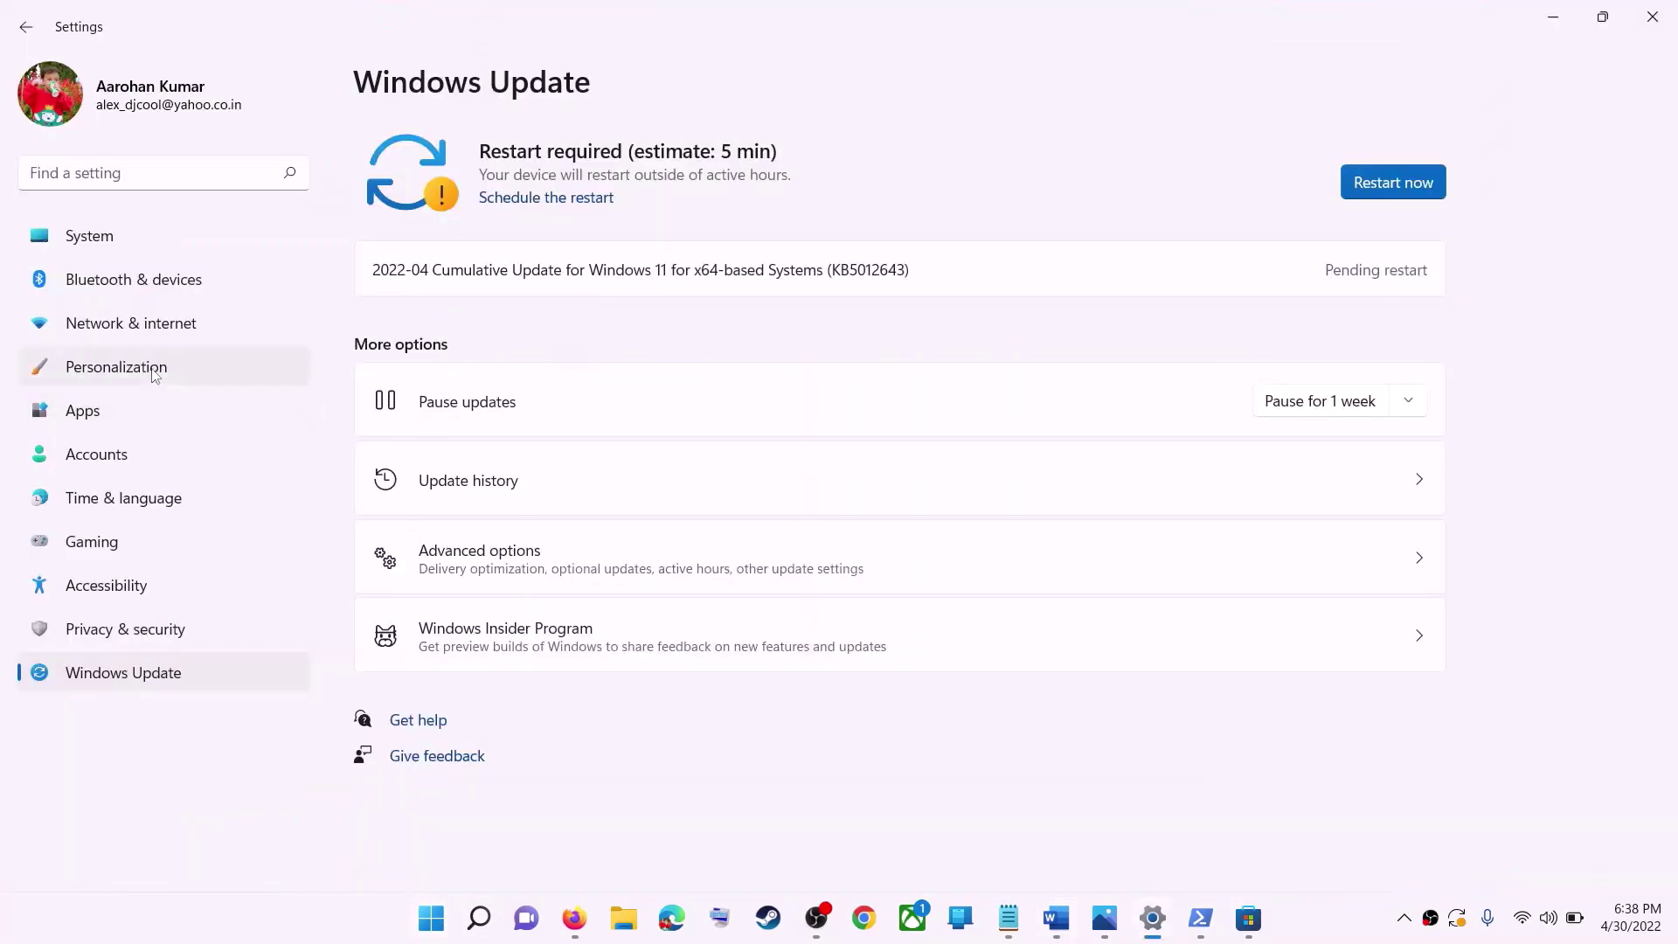
pyautogui.click(109, 247)
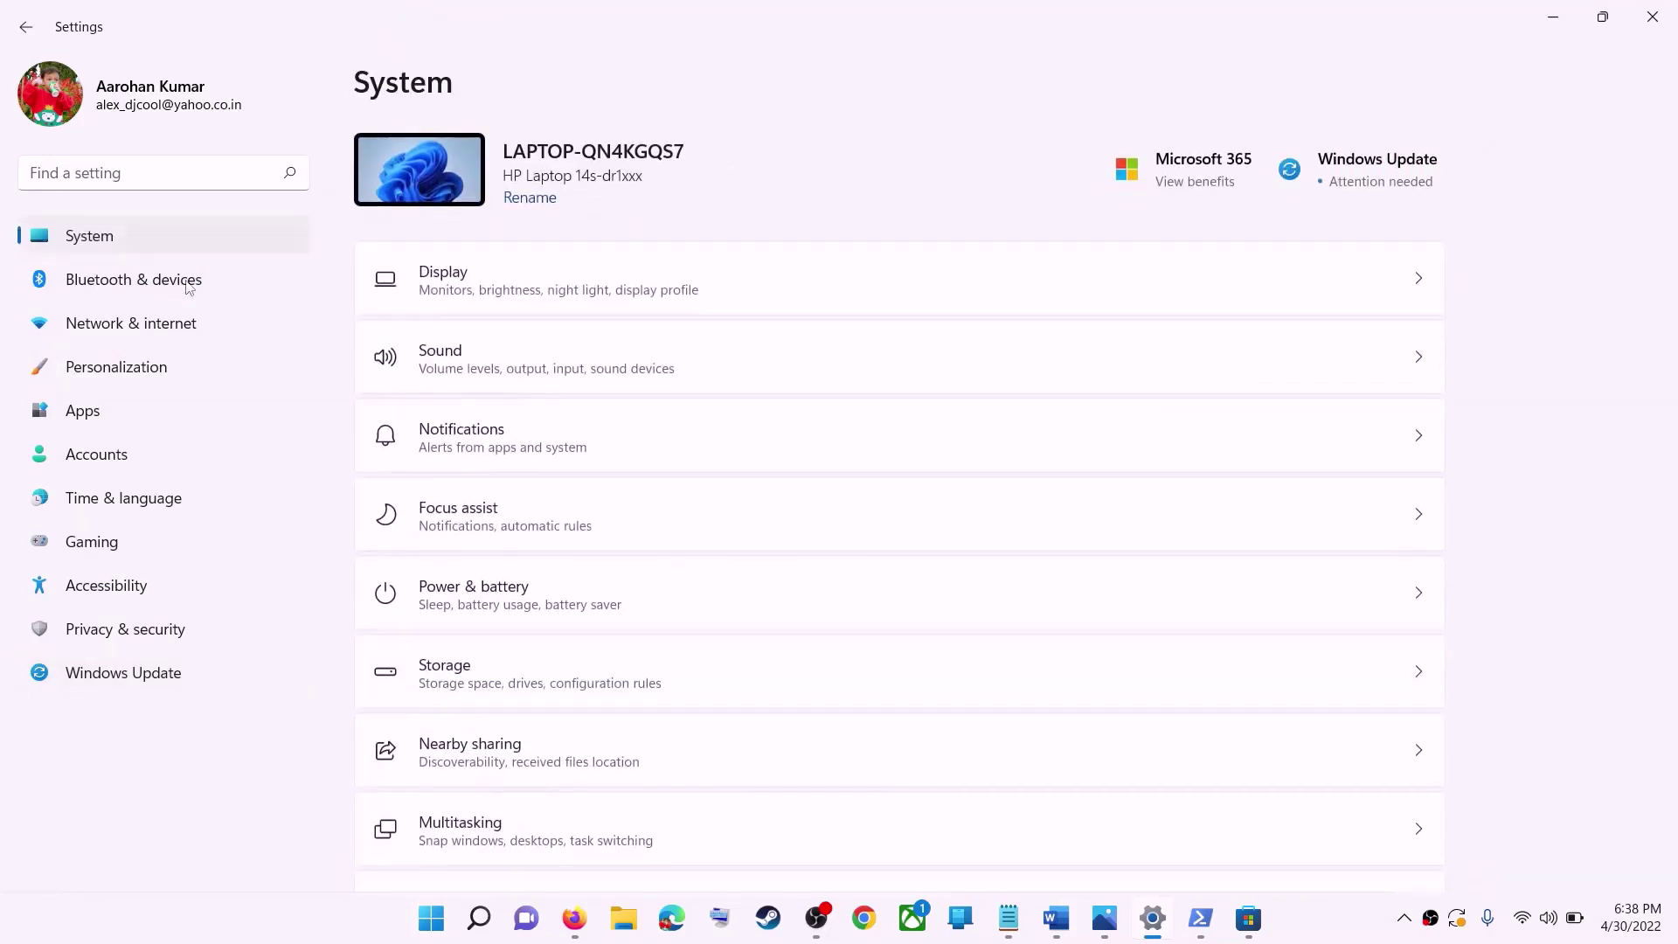
pyautogui.scroll(-3, 520, 600)
pyautogui.click(479, 452)
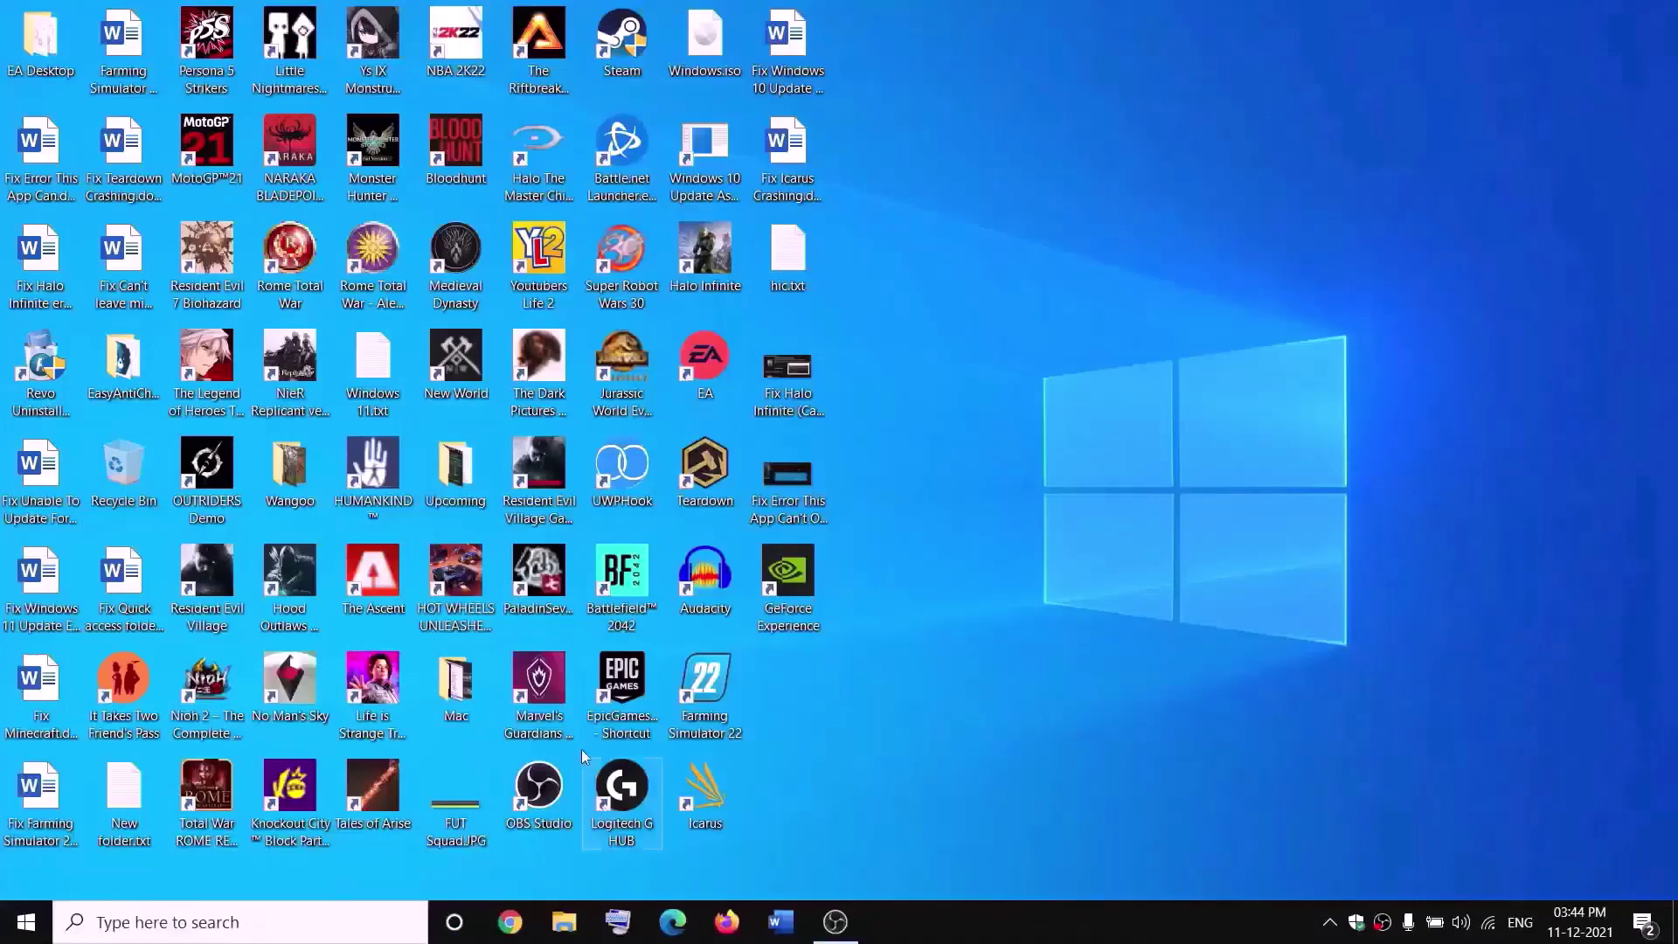
# - Open New Volume (D:) from This PC in File Explorer and select the WpSystem folder
pyautogui.click(570, 922)
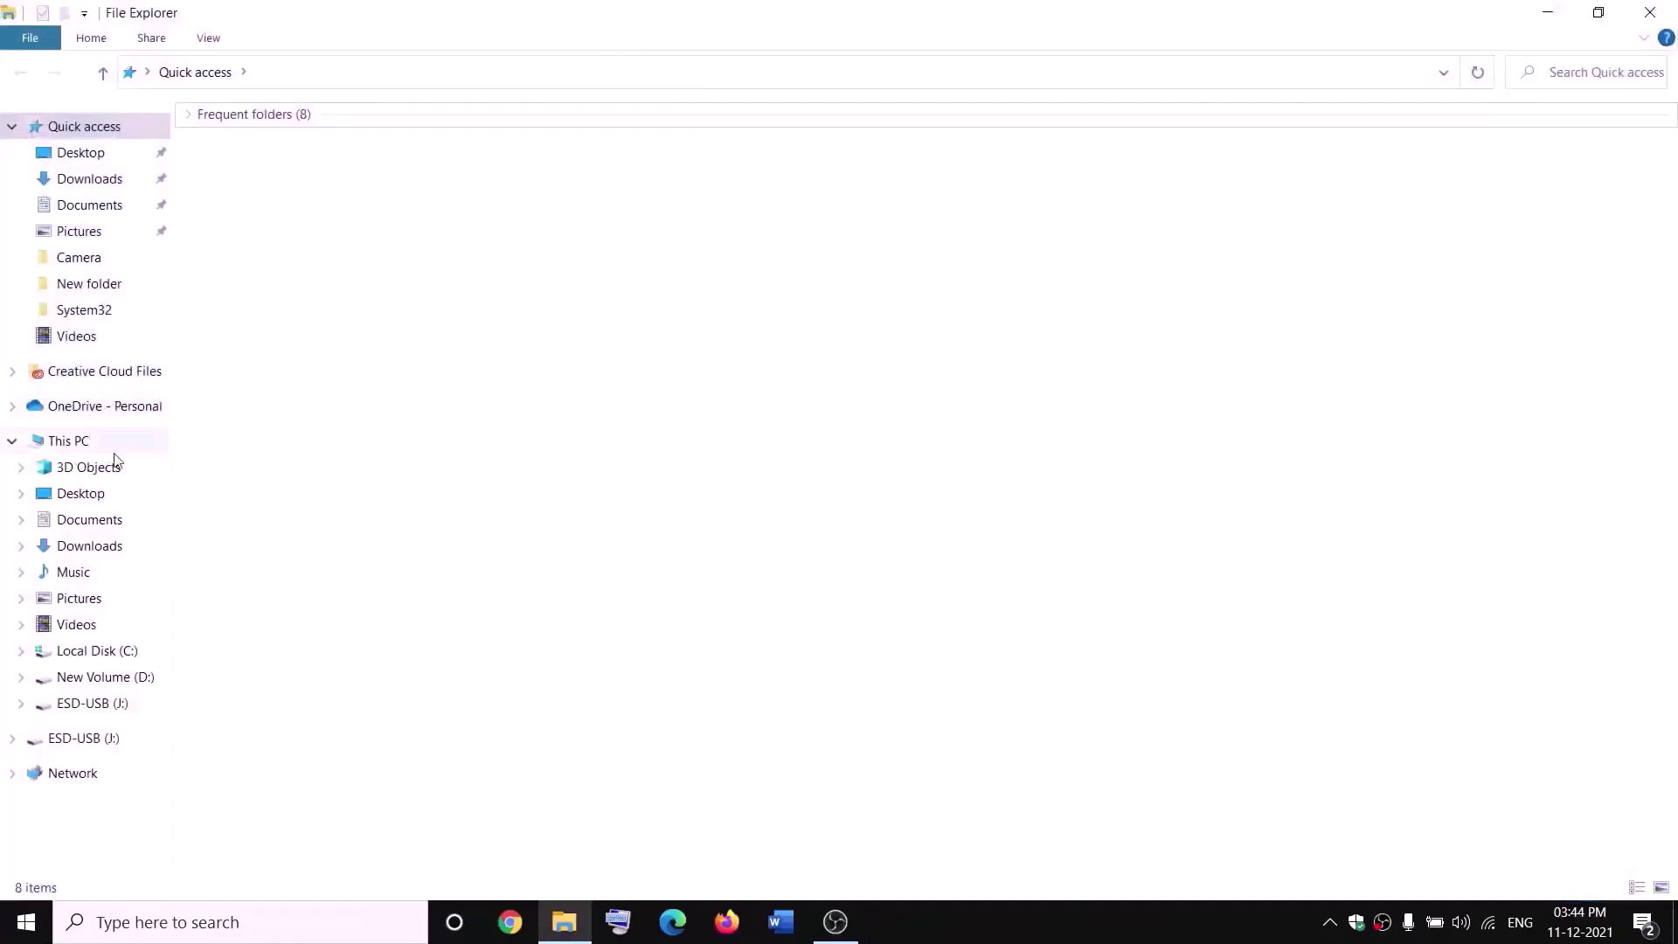
pyautogui.click(115, 447)
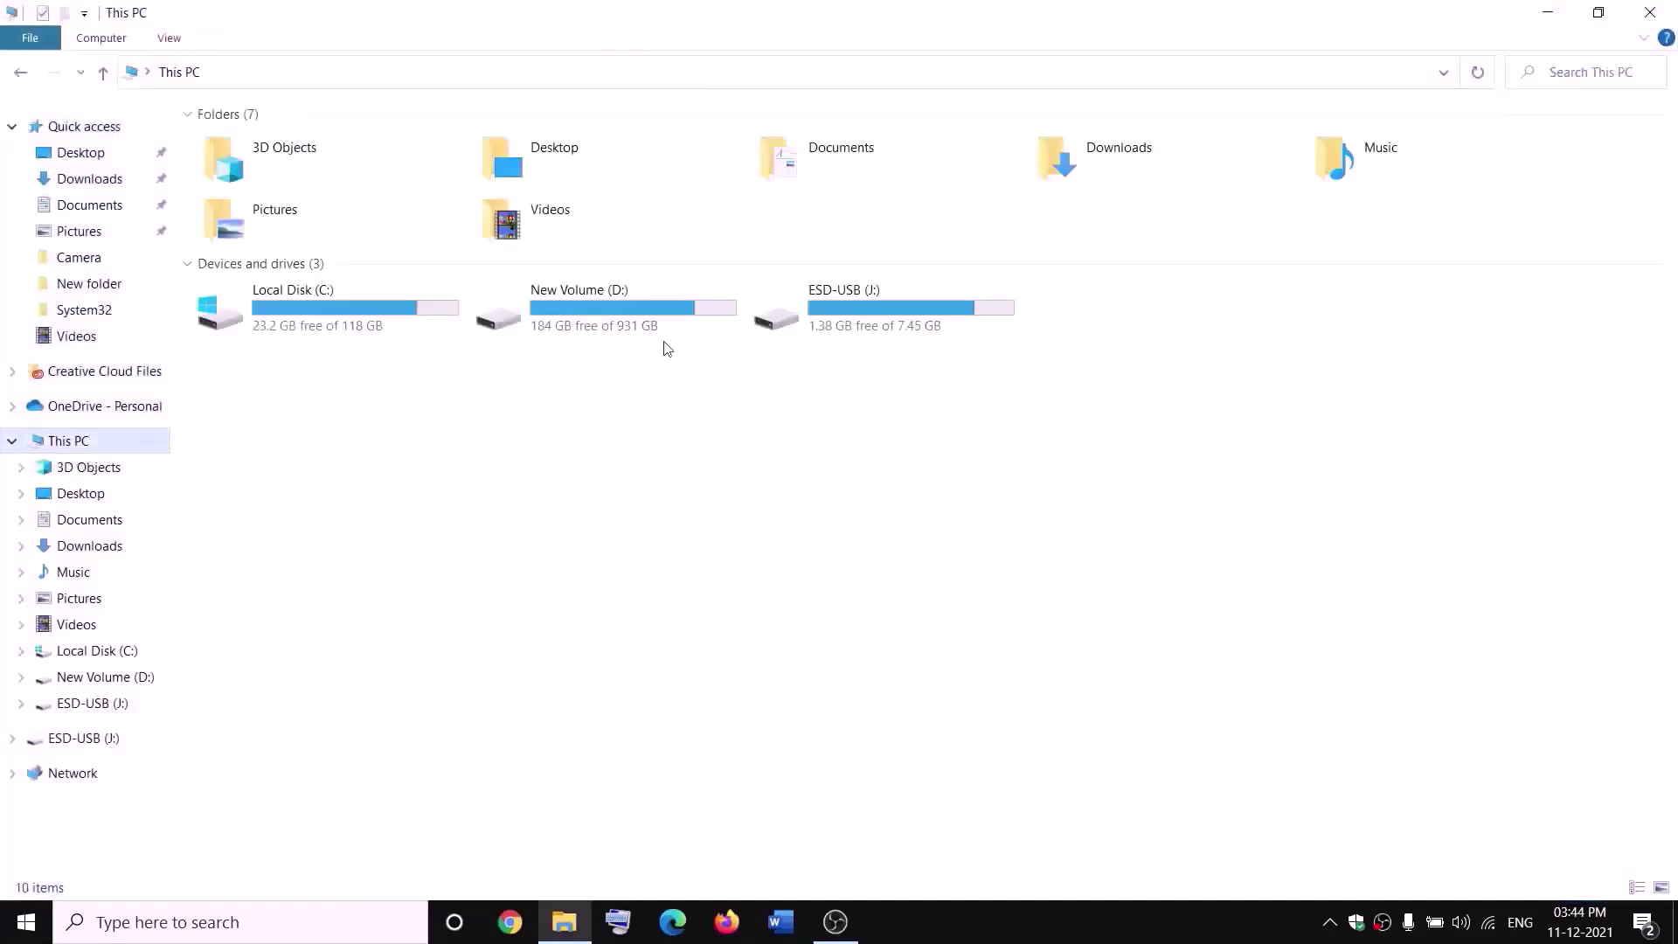
pyautogui.click(624, 323)
pyautogui.doubleClick(624, 324)
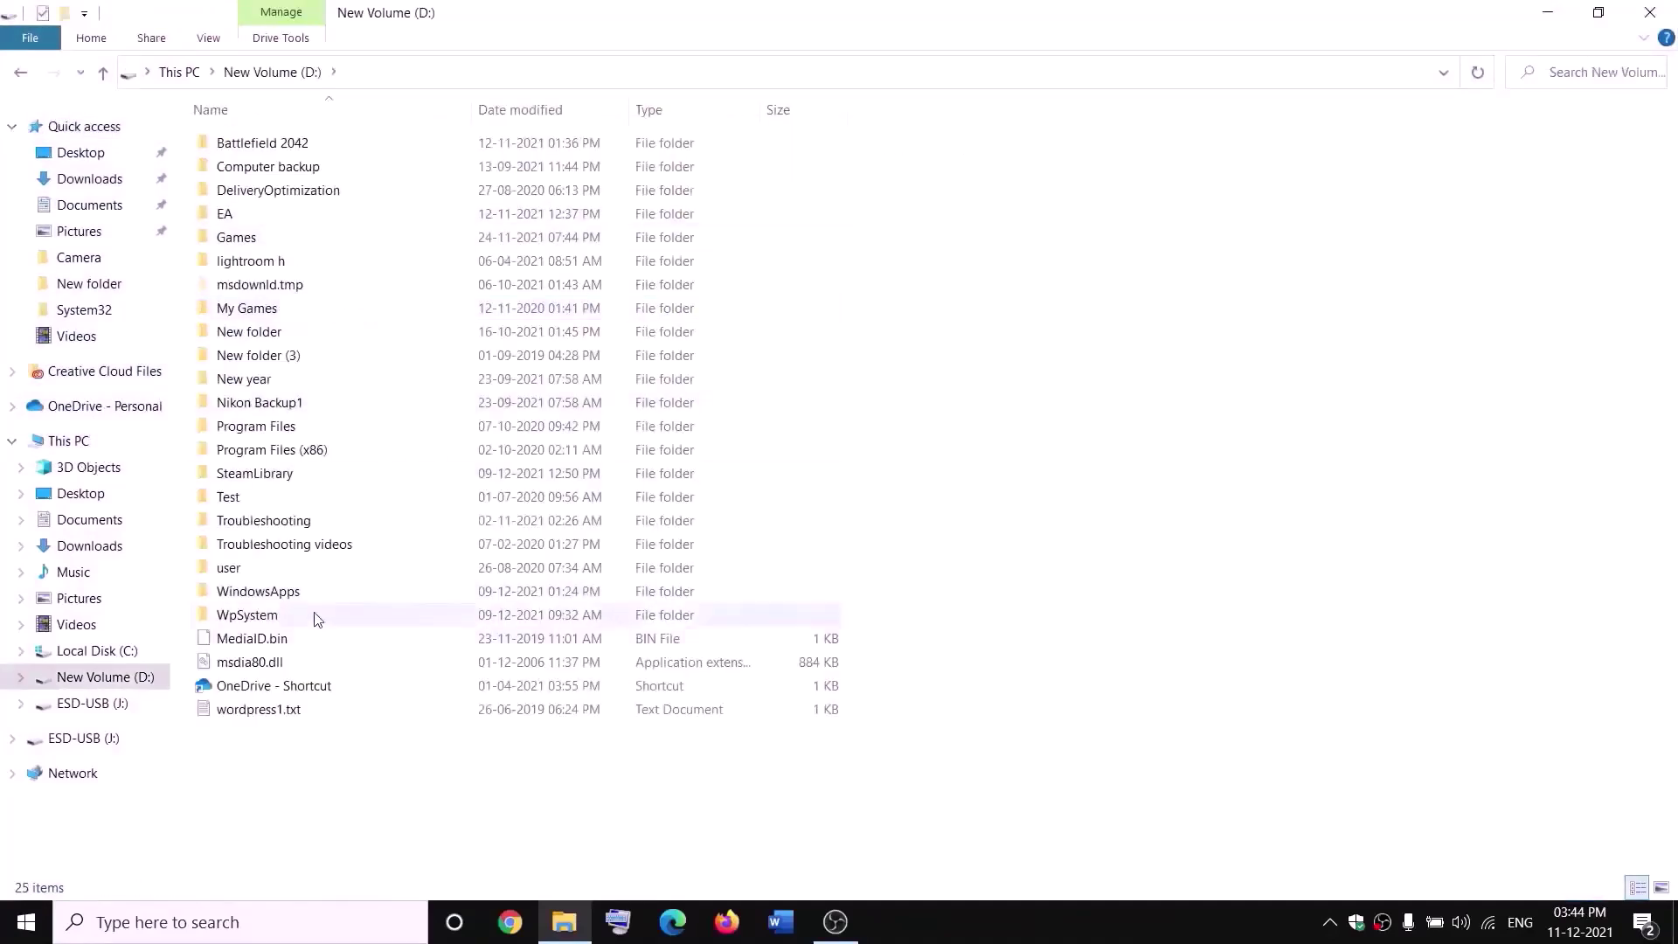
pyautogui.click(251, 613)
pyautogui.rightClick(272, 622)
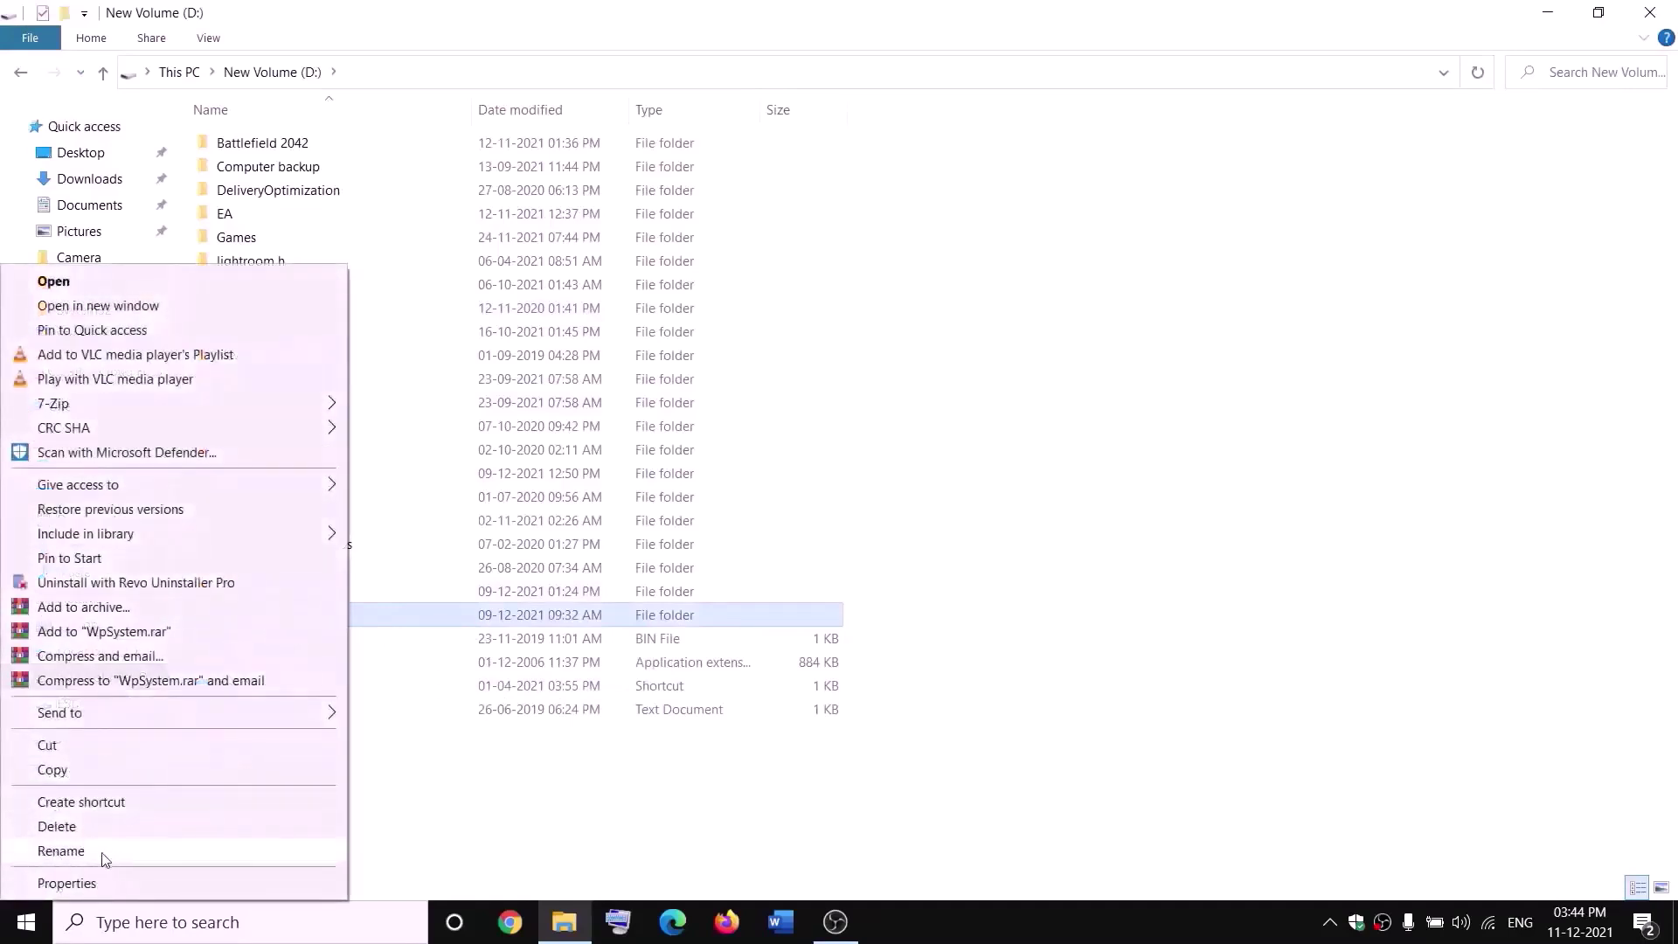
pyautogui.click(569, 793)
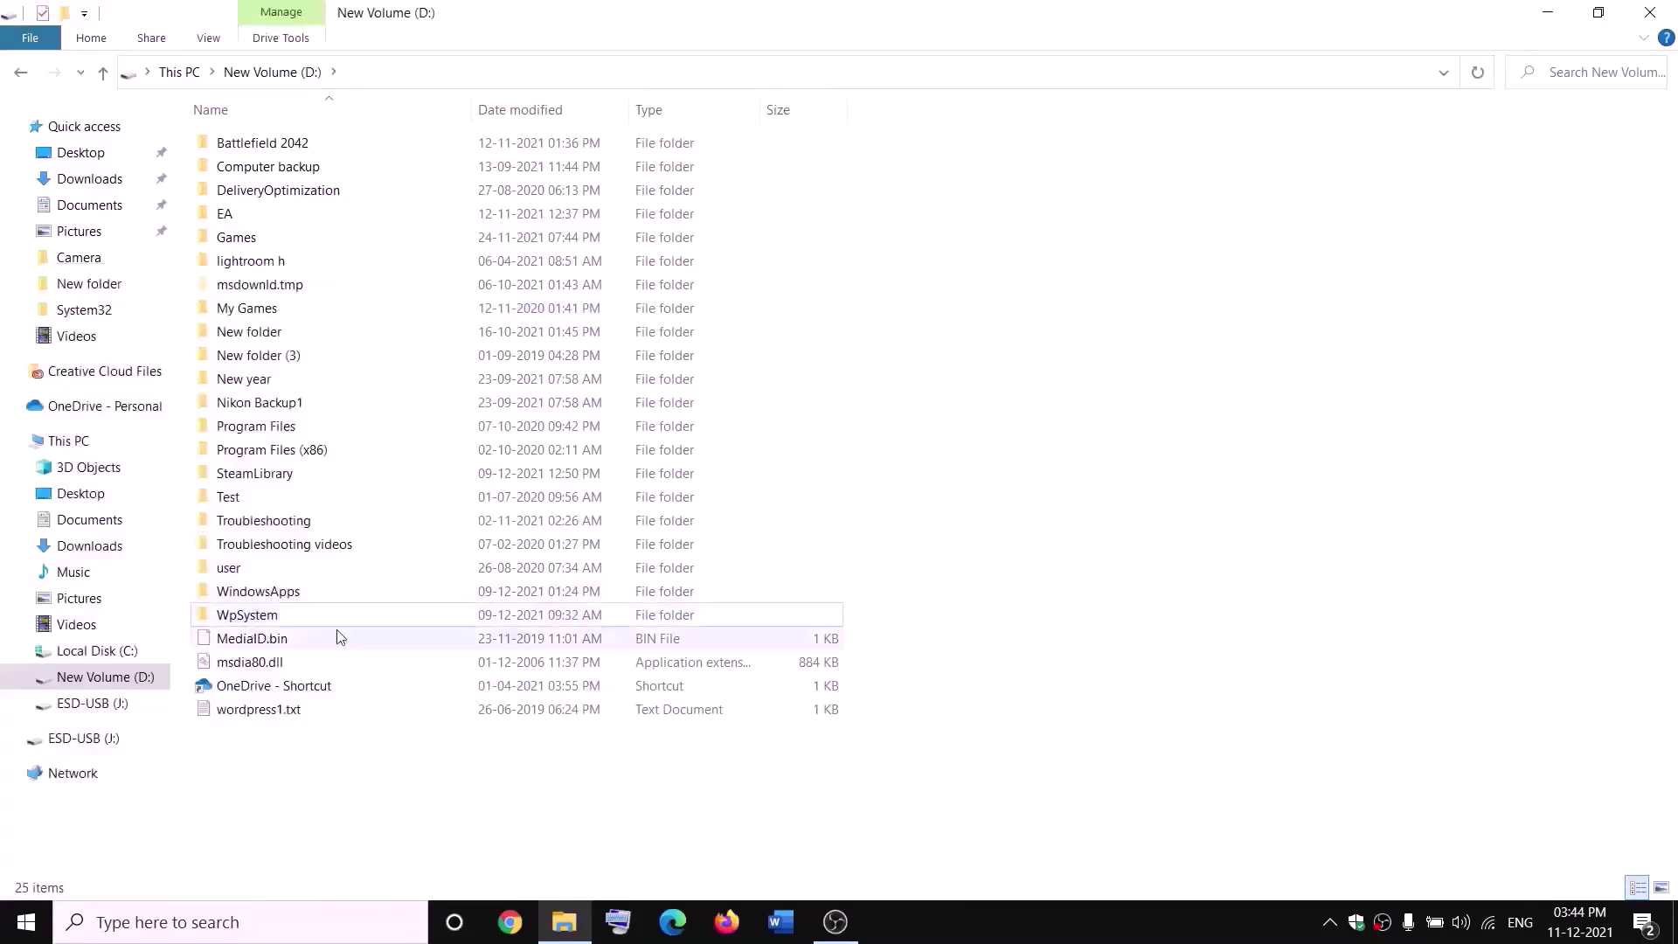
pyautogui.moveTo(252, 620)
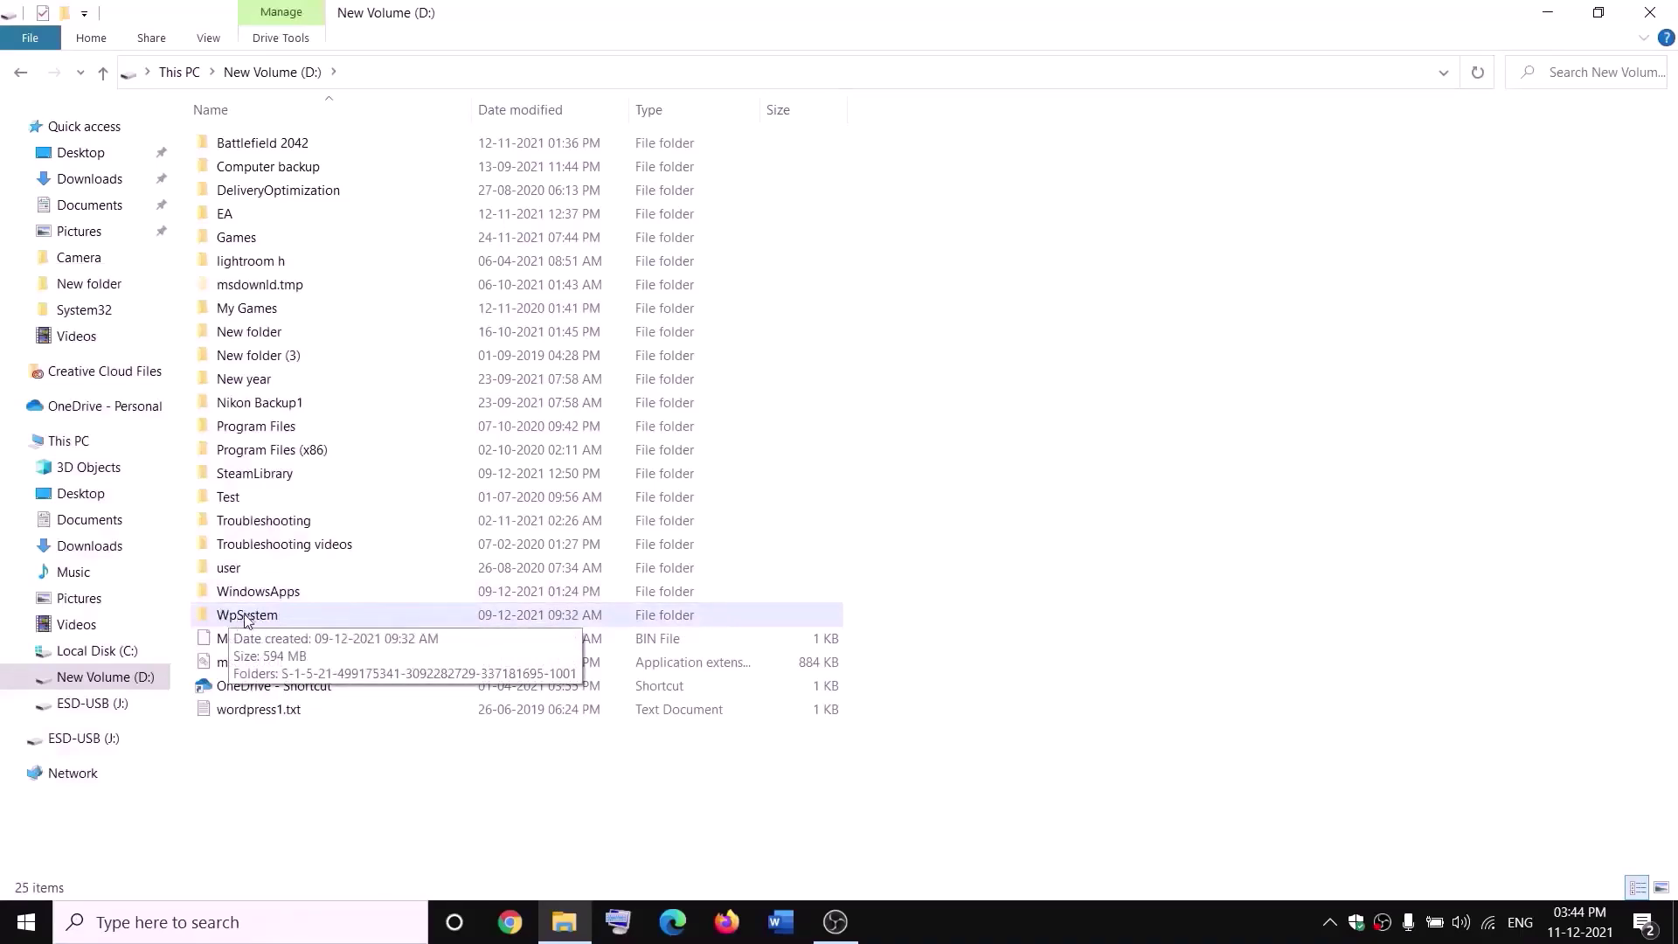
# - Open the Advanced security settings from the WpSystem folder's Properties Security tab
pyautogui.rightClick(245, 619)
pyautogui.click(66, 881)
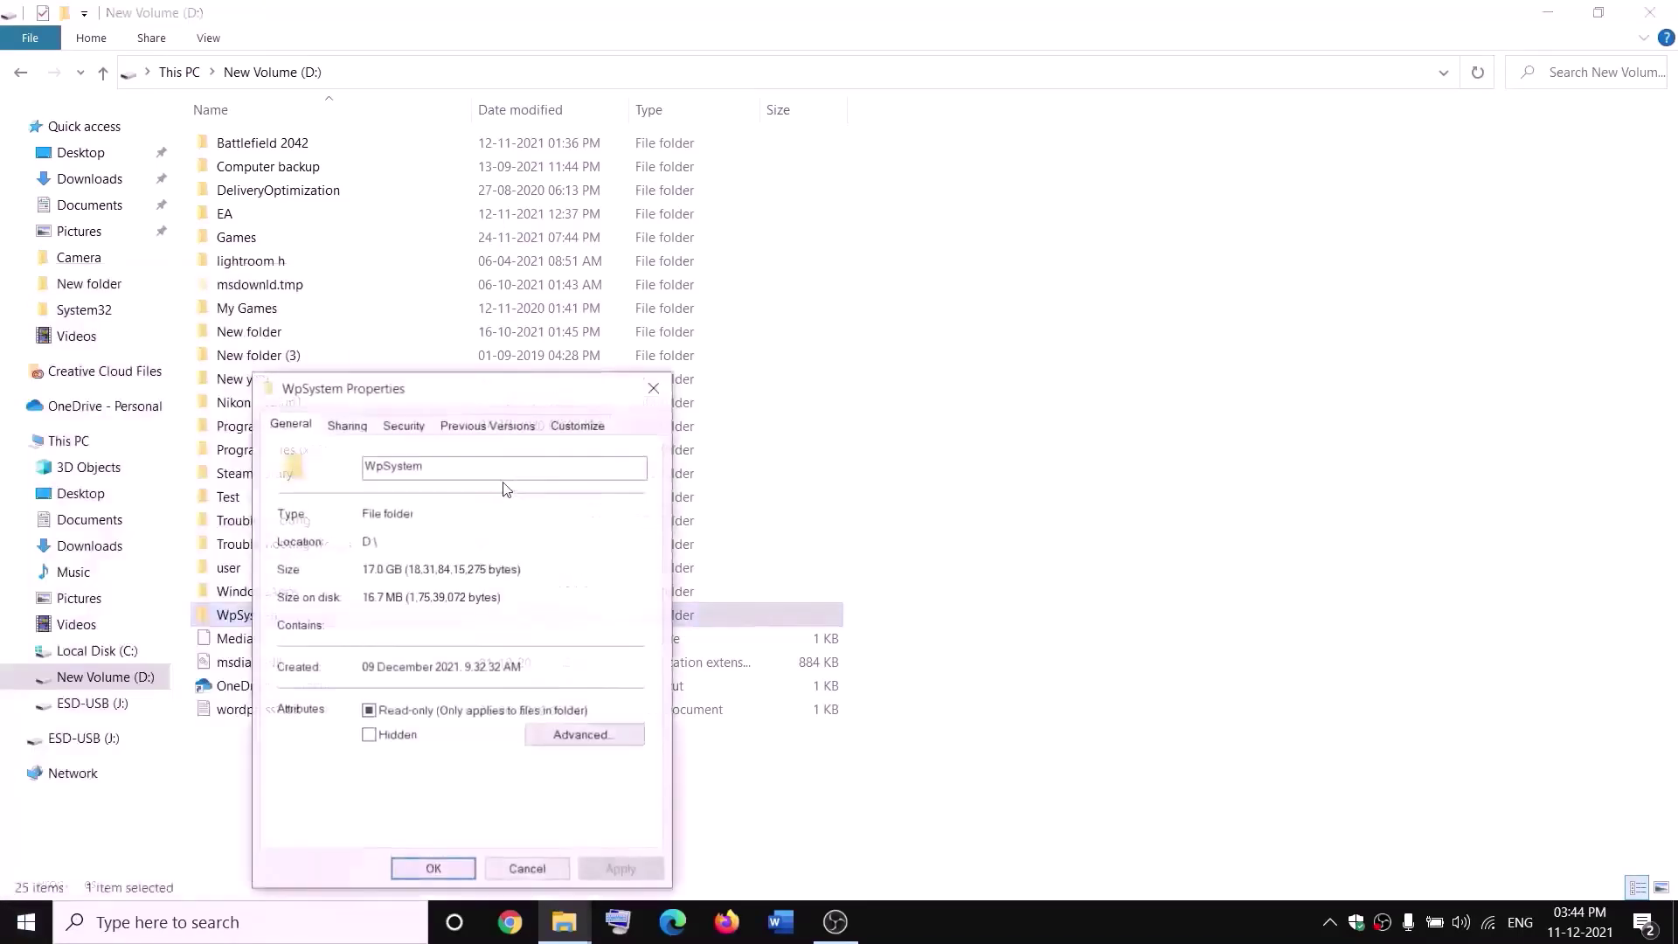
pyautogui.moveTo(500, 390); pyautogui.dragTo(719, 247)
pyautogui.click(623, 281)
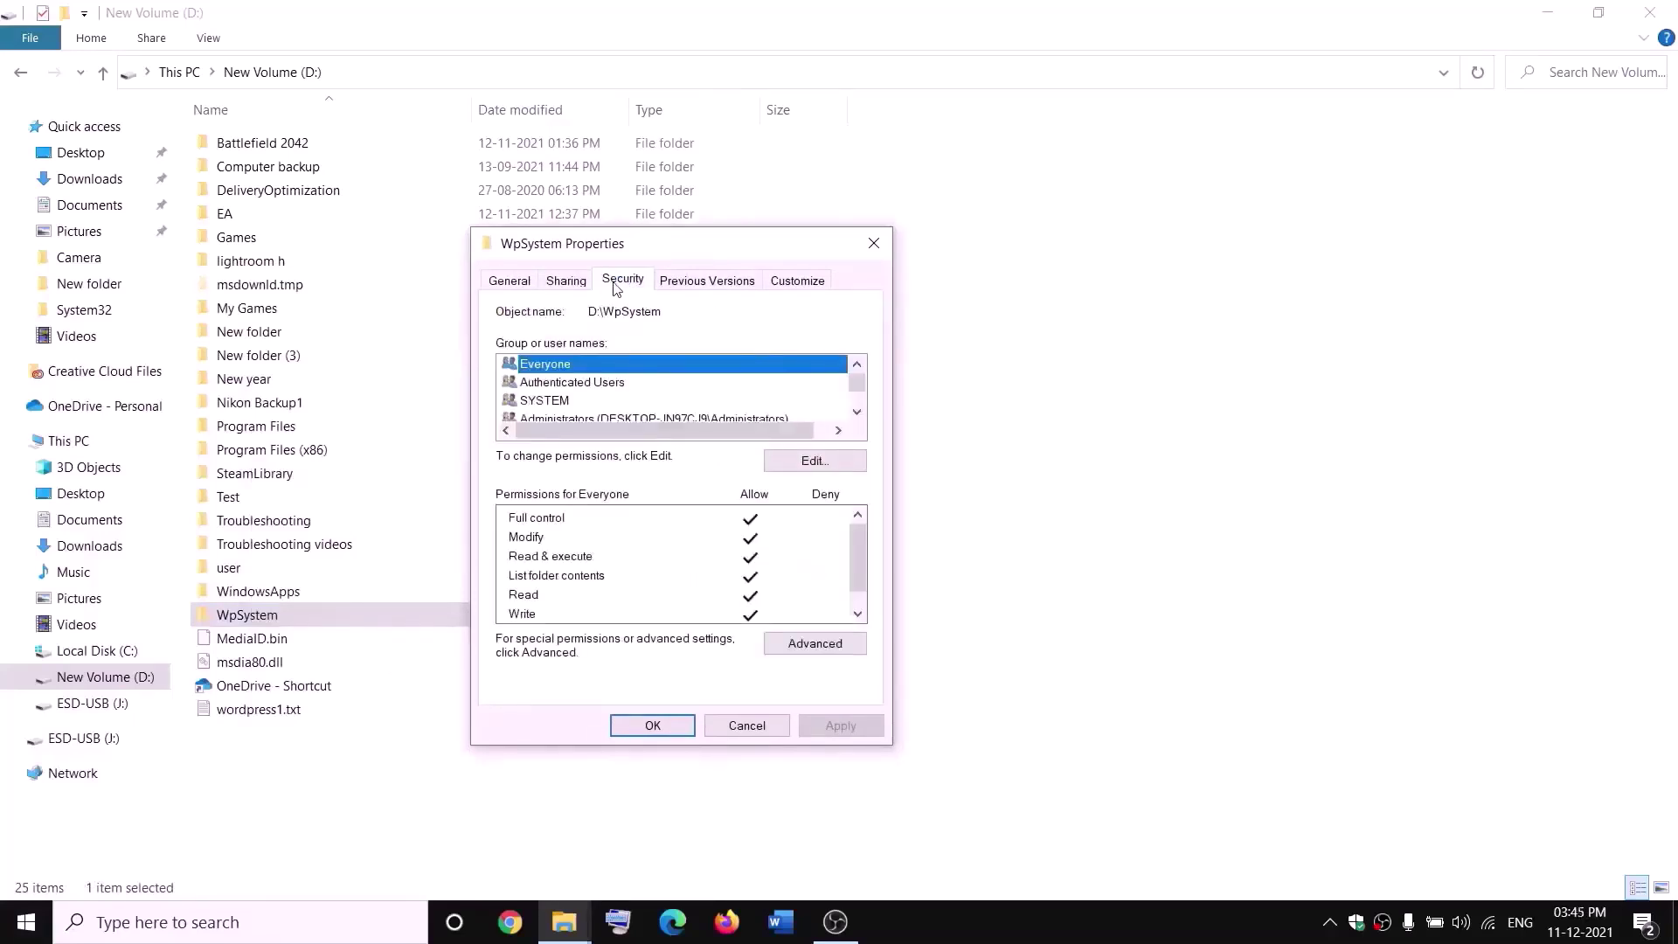
pyautogui.click(835, 647)
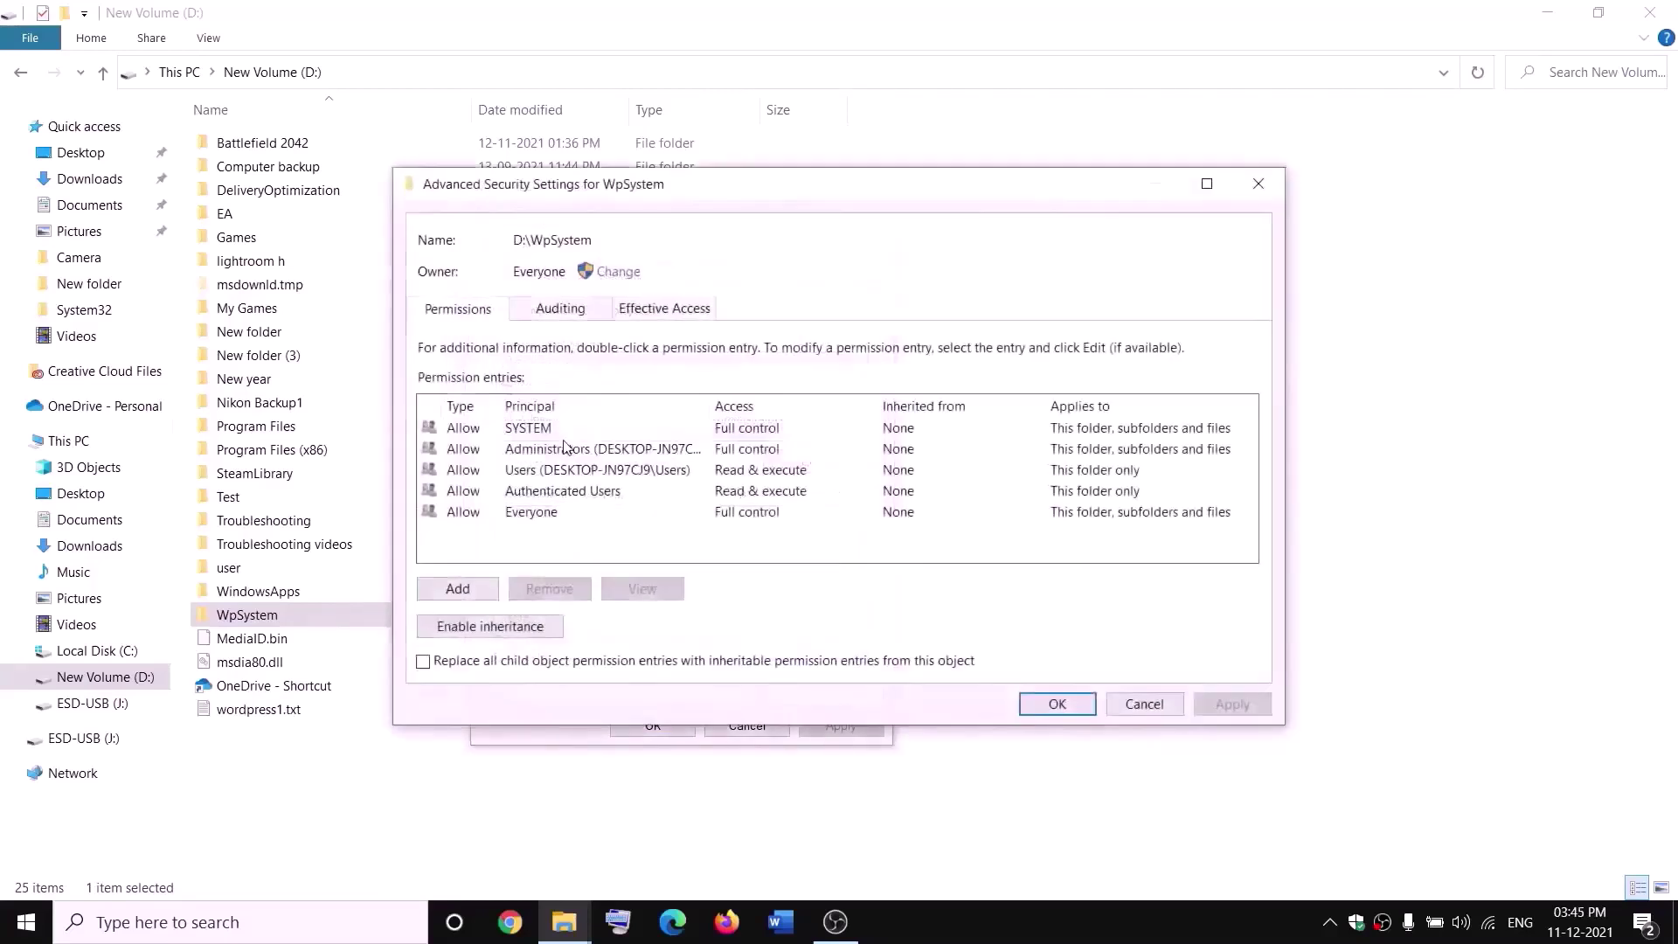
# - Change the owner to Everyone, replacing it on subfolders and files, apply, and close the dialogs
pyautogui.click(617, 272)
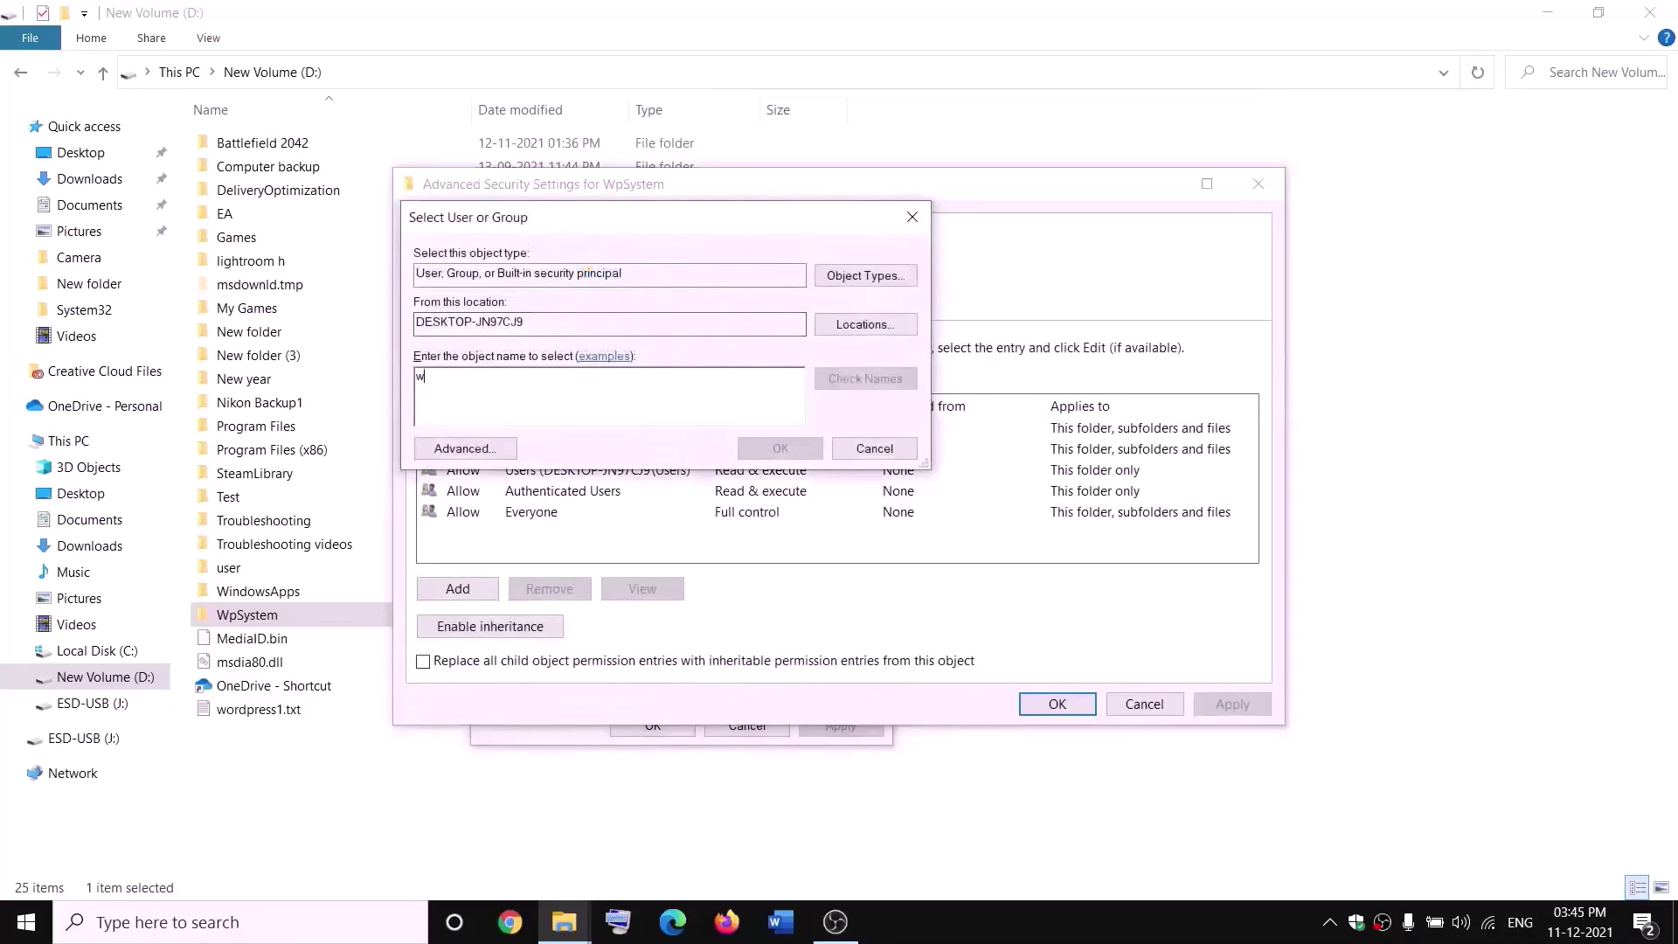
pyautogui.press('BackSpace')
pyautogui.write('everyone')
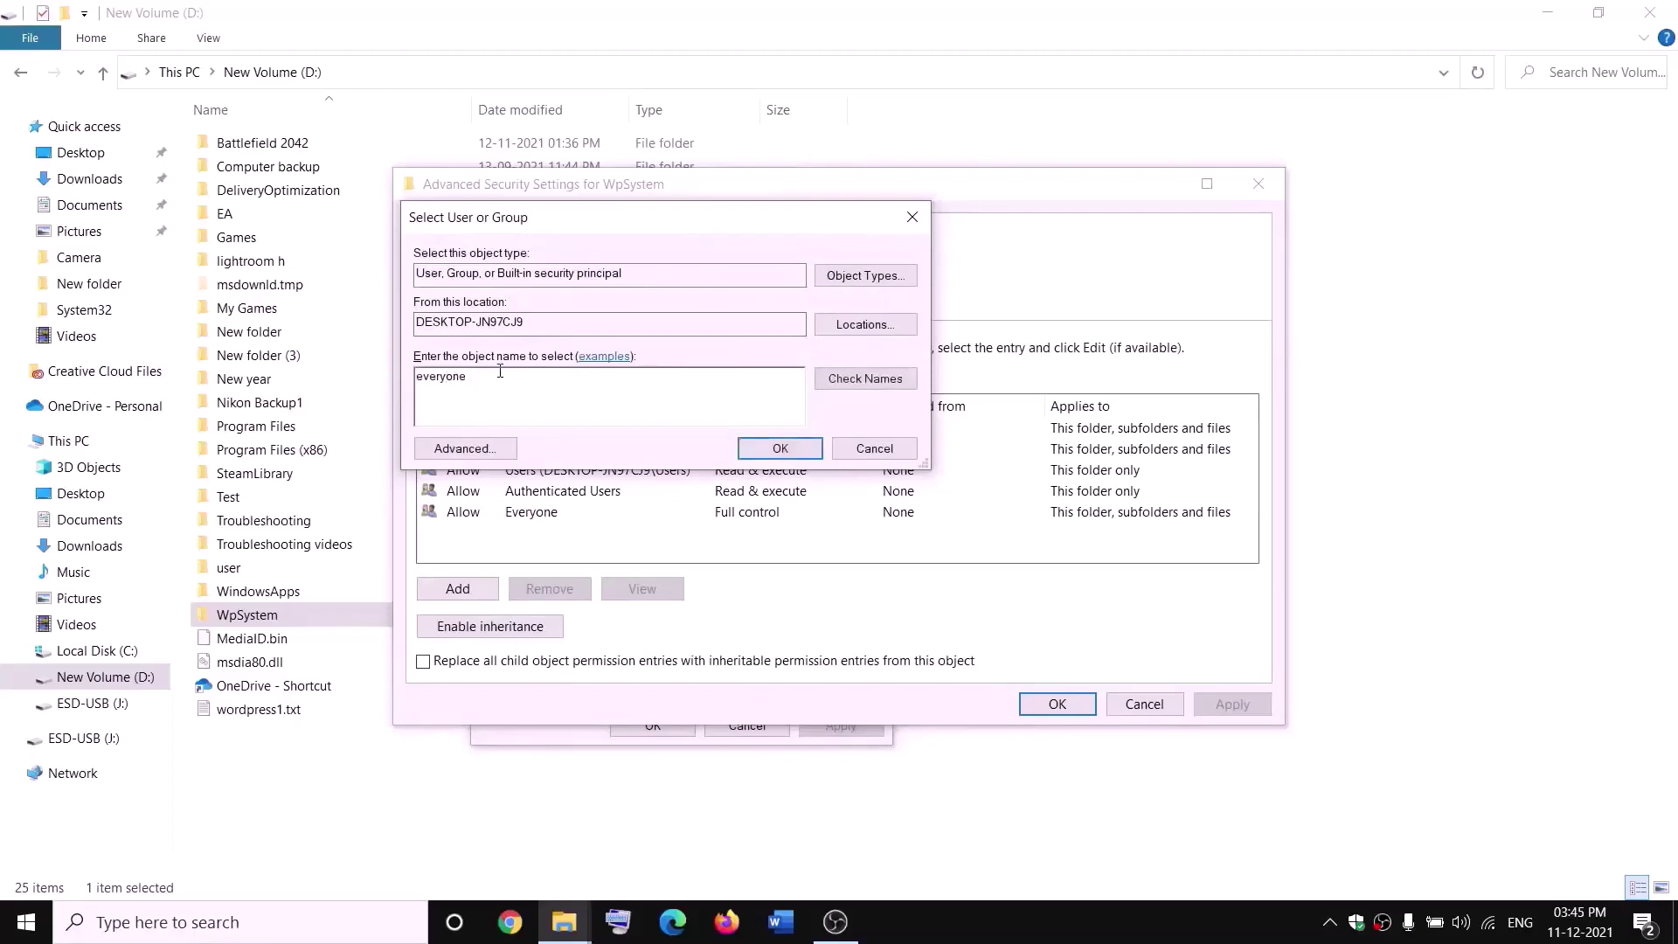
pyautogui.moveTo(500, 371); pyautogui.dragTo(399, 389)
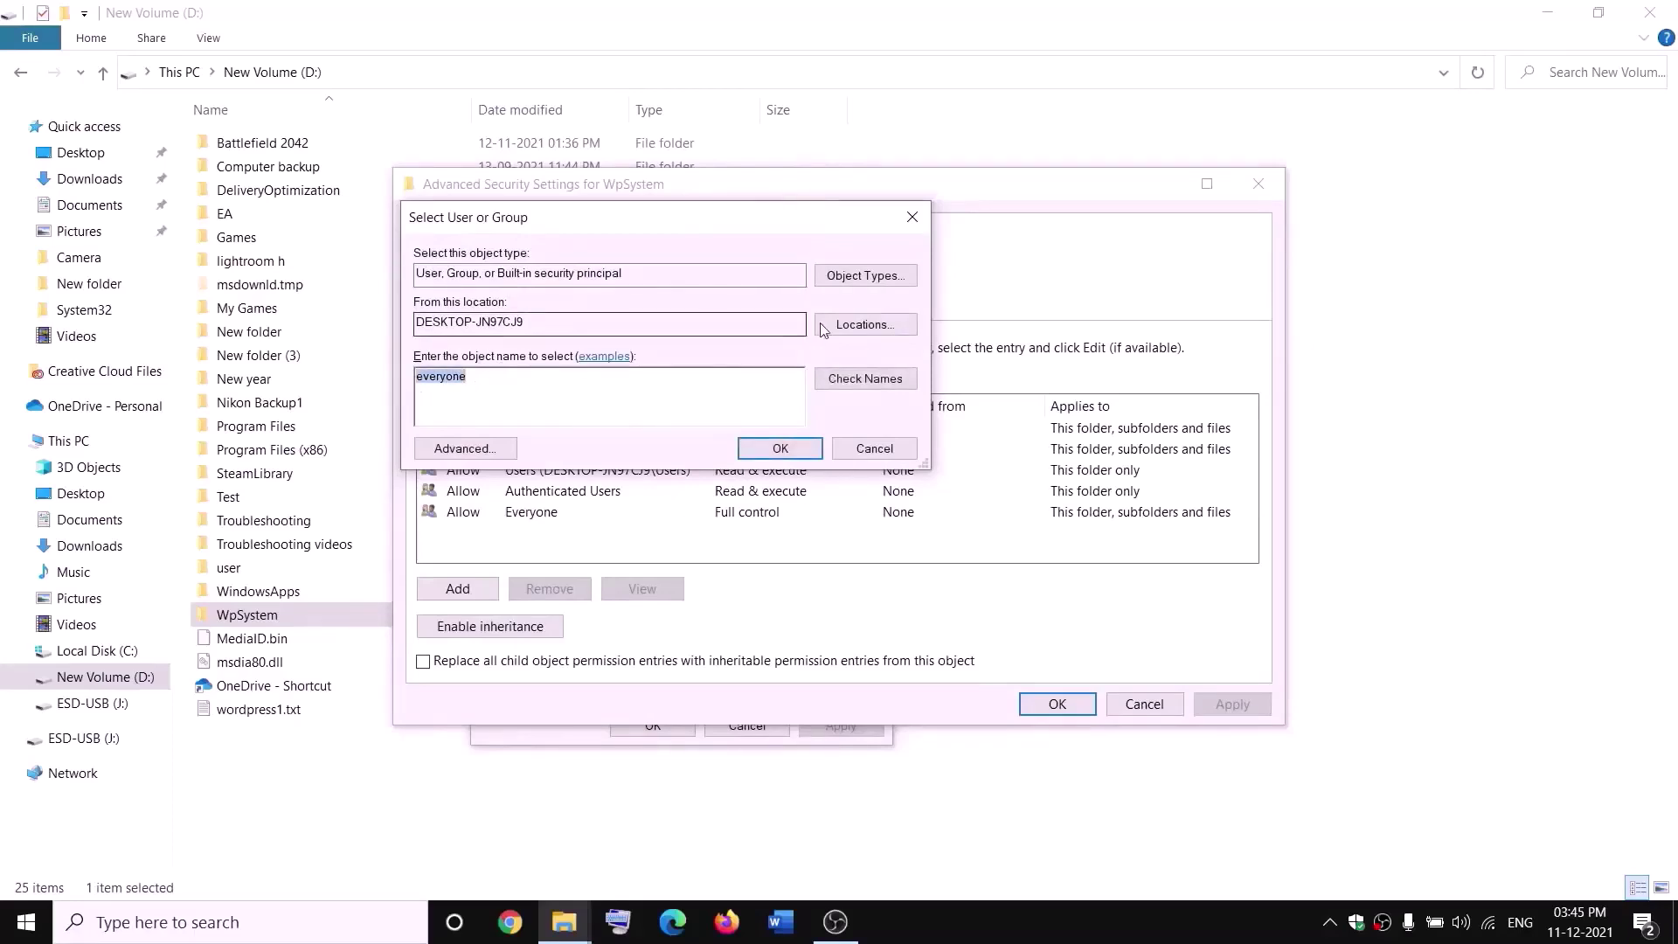
pyautogui.click(880, 391)
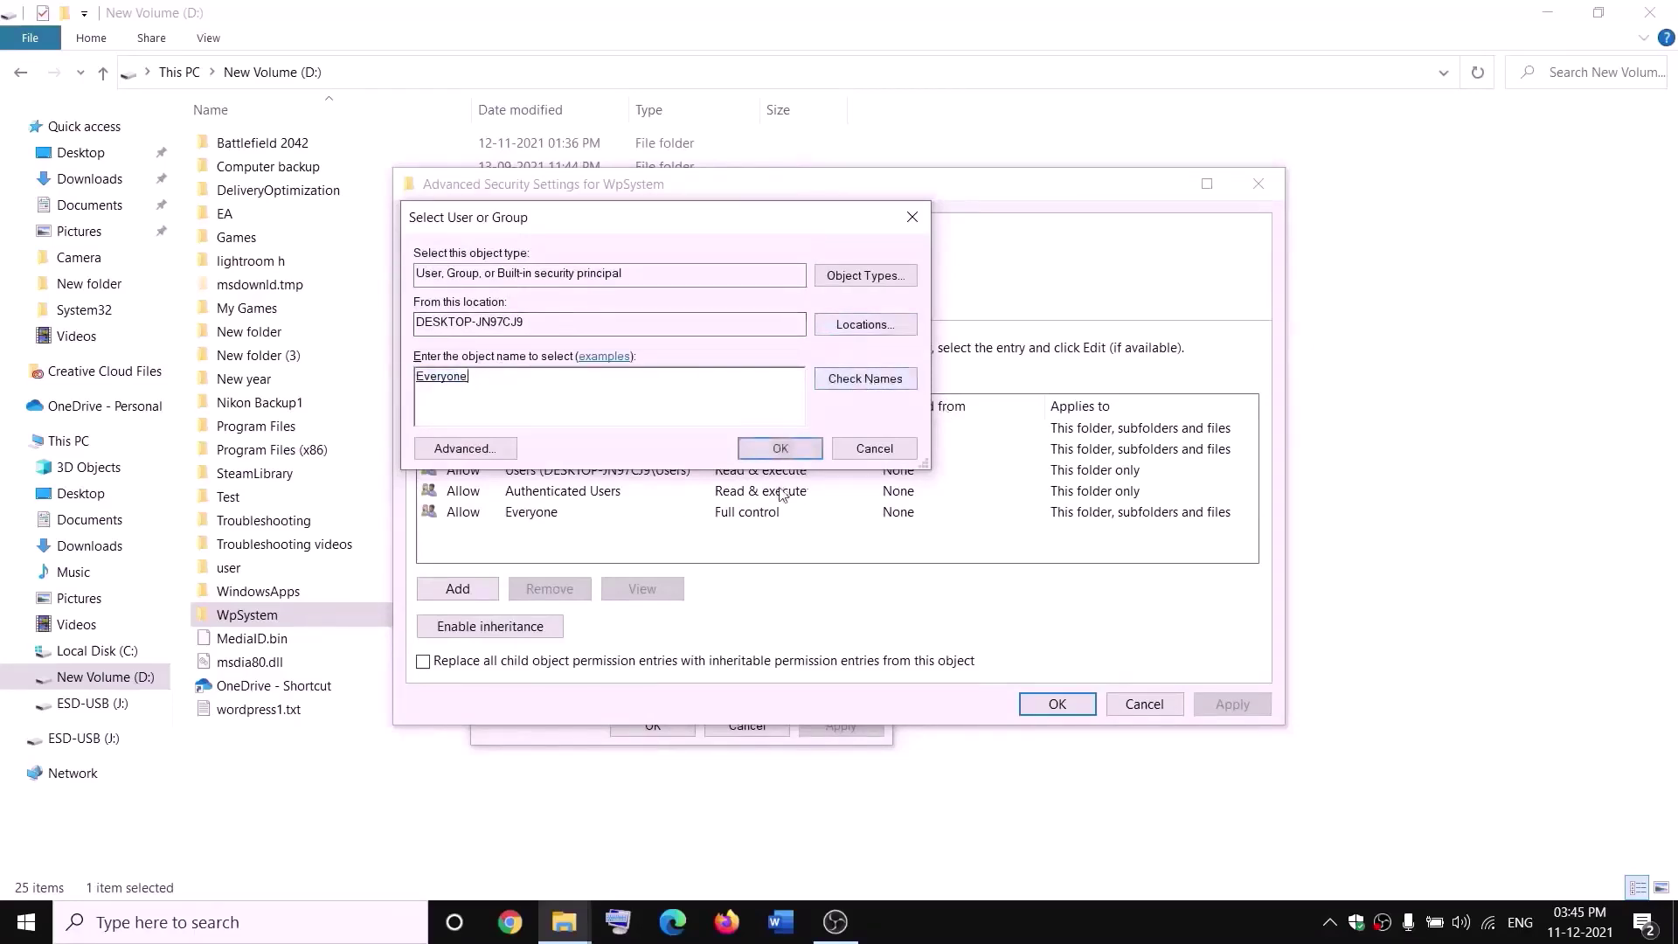
pyautogui.click(784, 453)
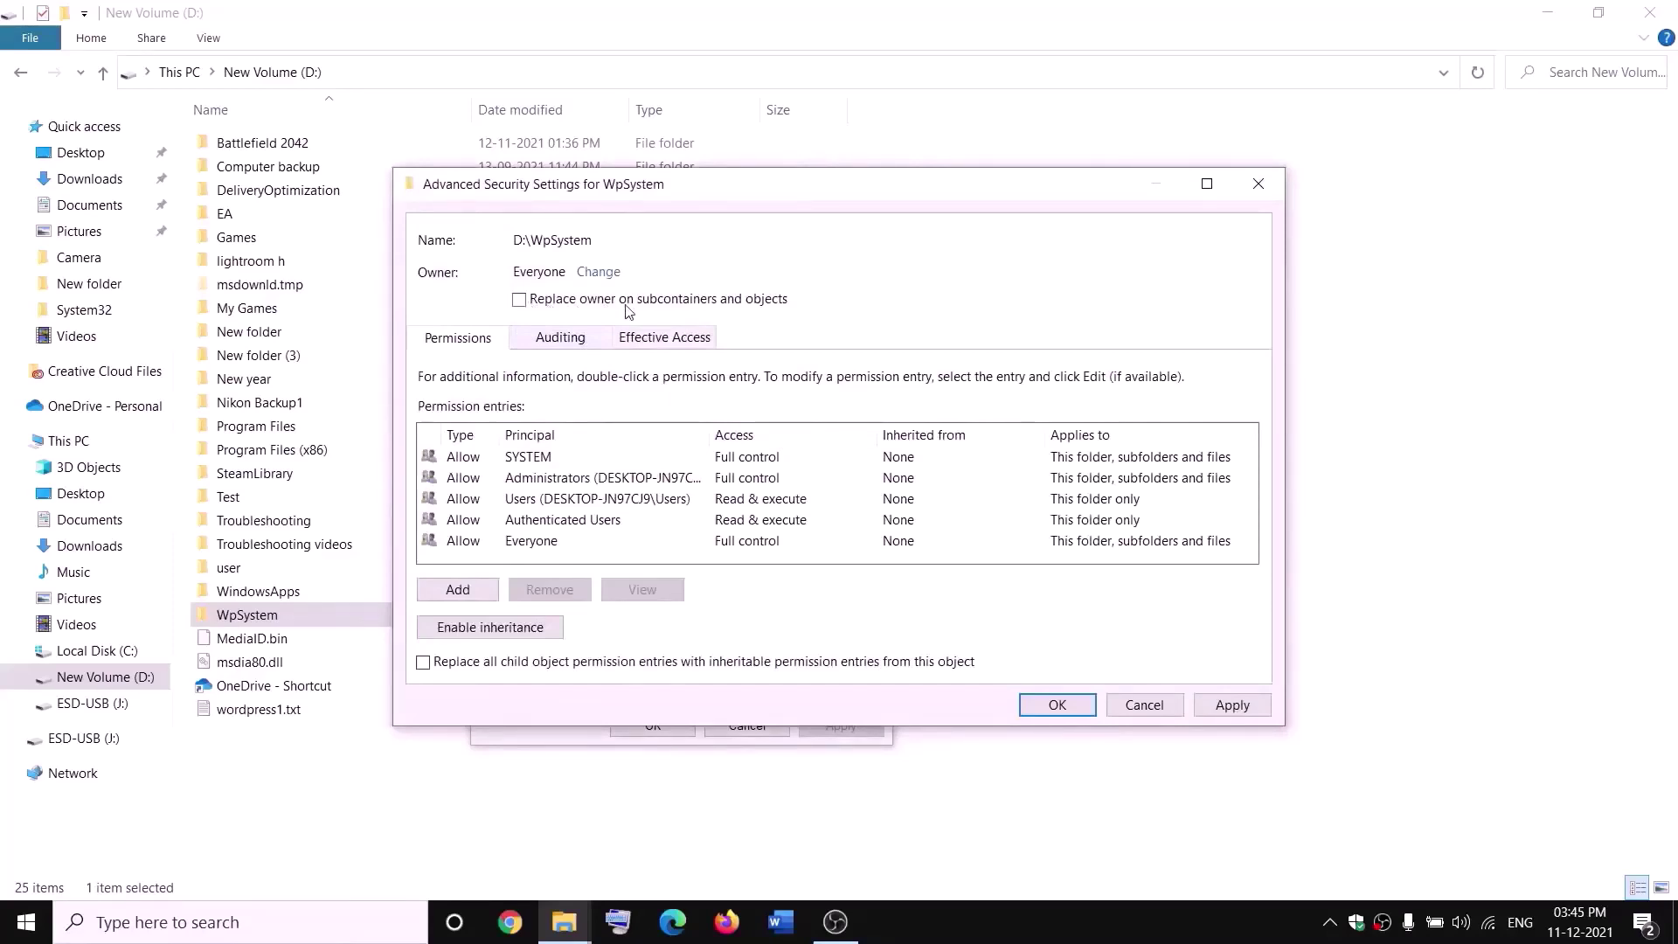
pyautogui.click(519, 300)
pyautogui.click(1232, 705)
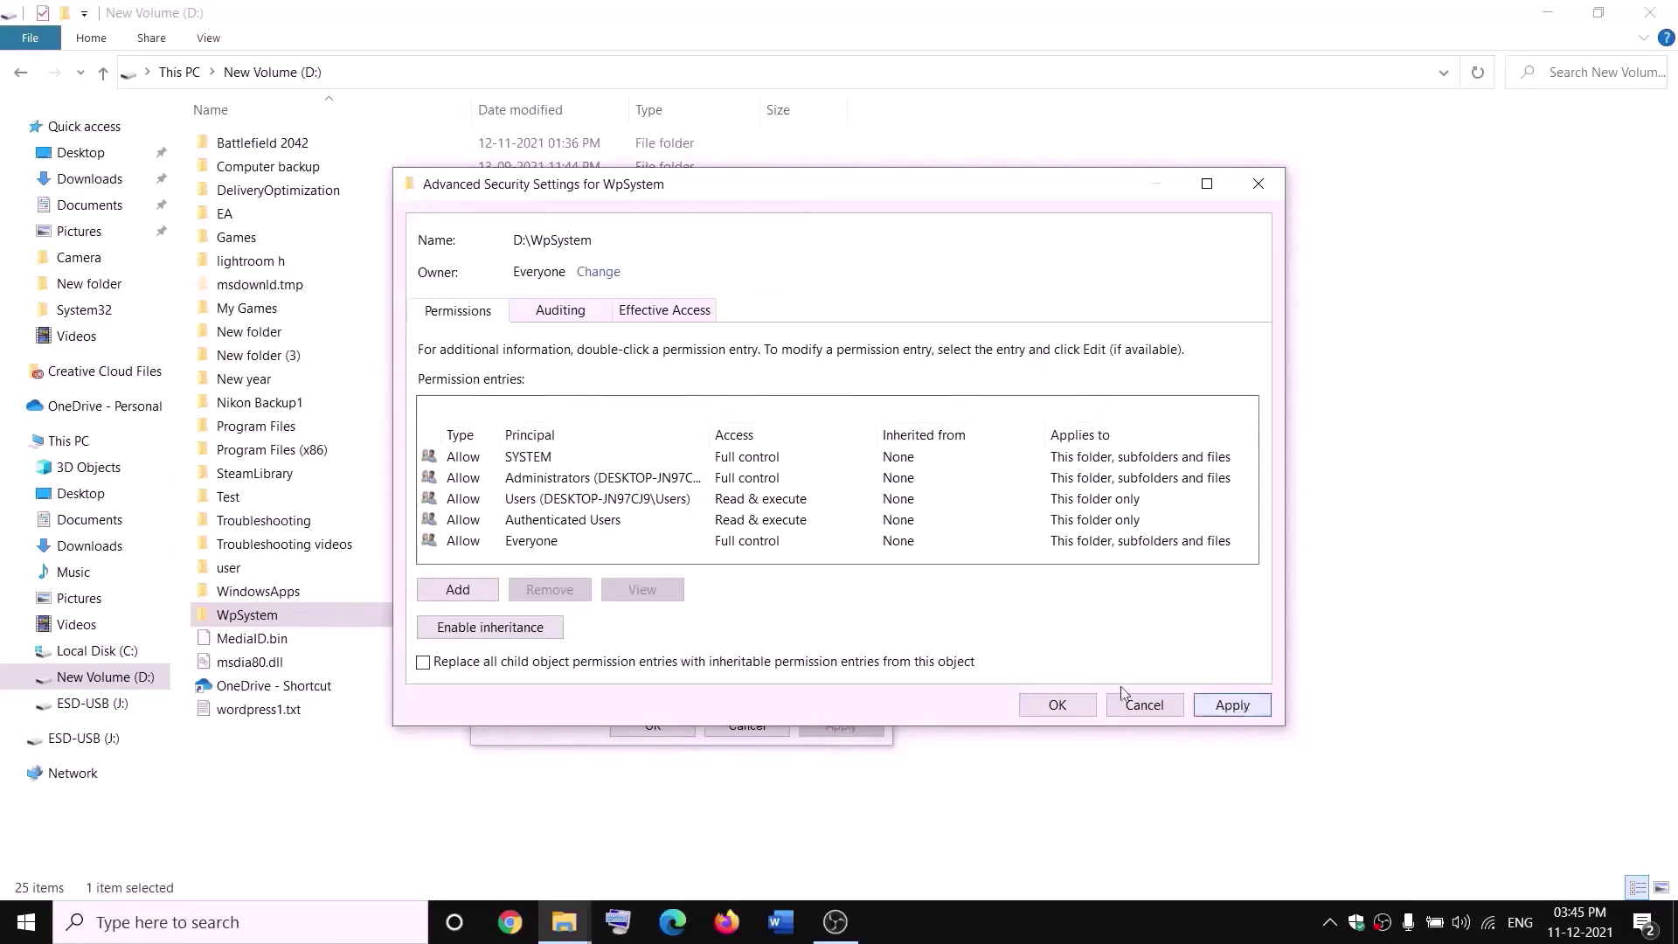
pyautogui.click(1056, 705)
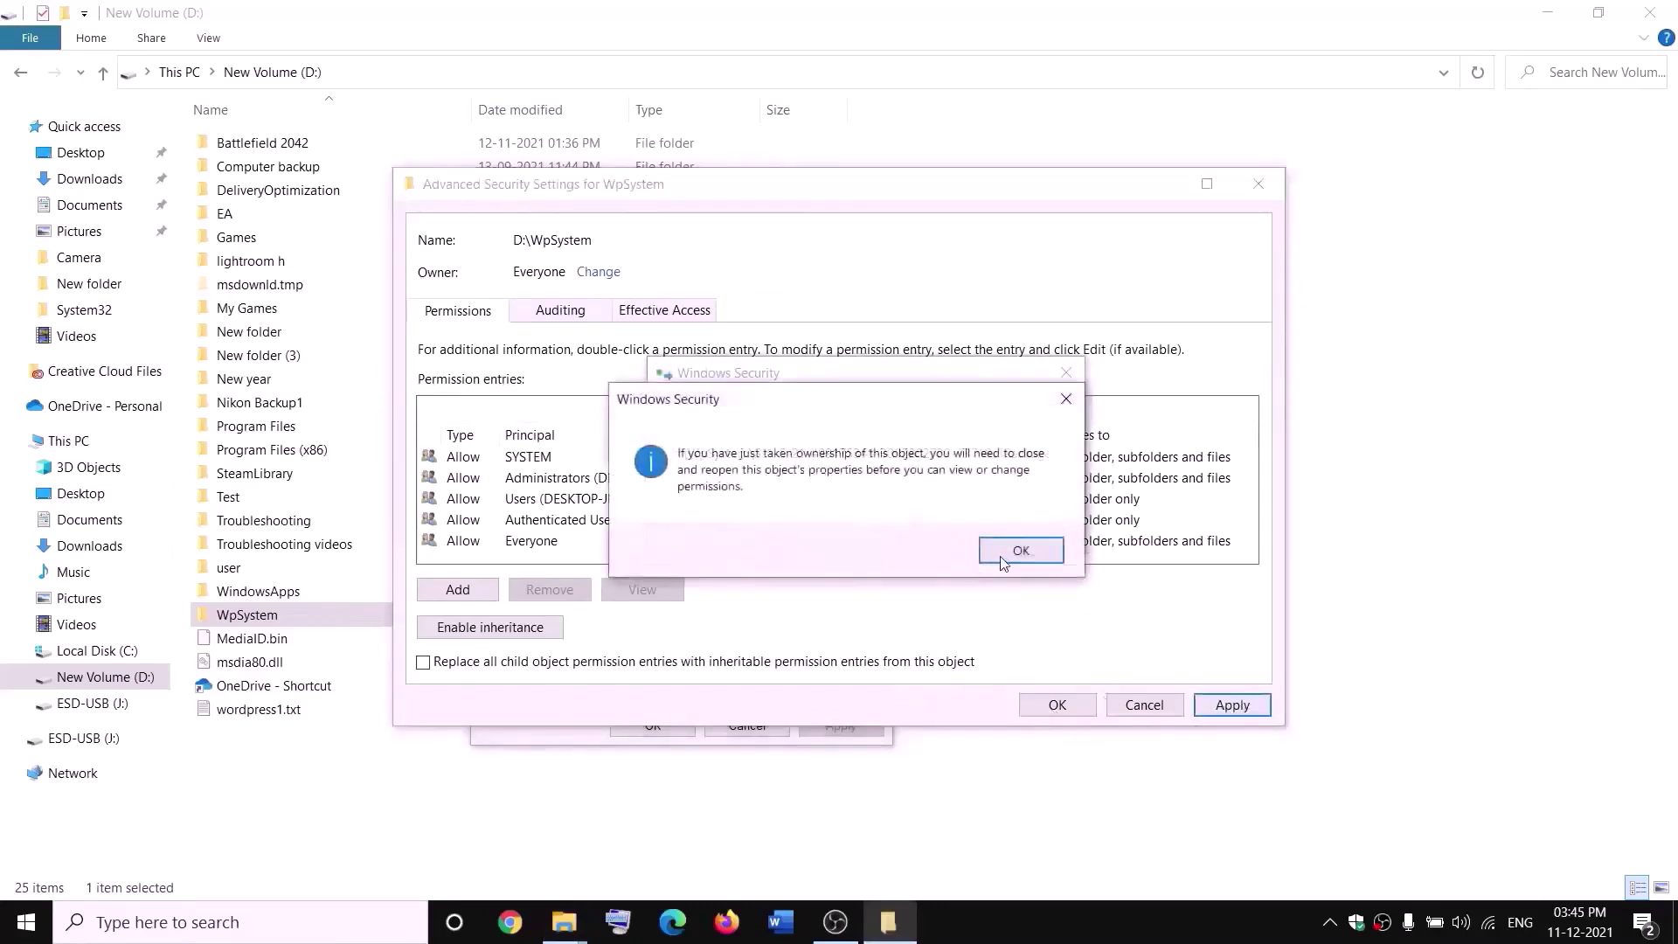
pyautogui.click(1001, 558)
pyautogui.click(656, 726)
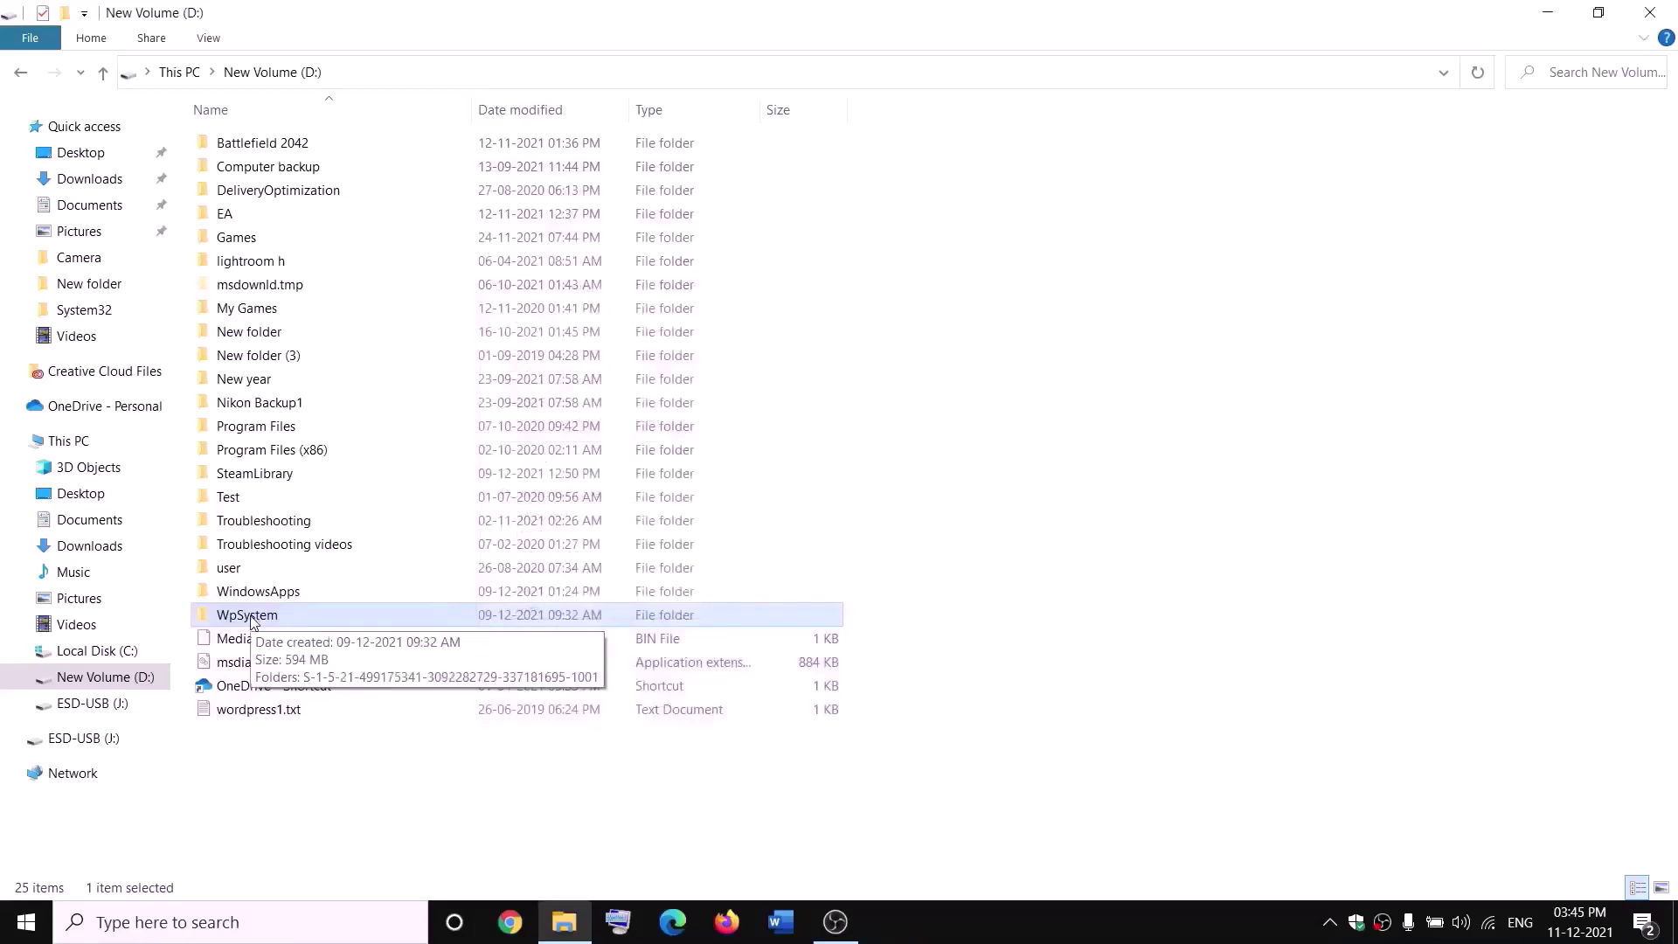
# - Reopen WpSystem's Properties and go to its Advanced security settings
pyautogui.rightClick(254, 620)
pyautogui.click(98, 883)
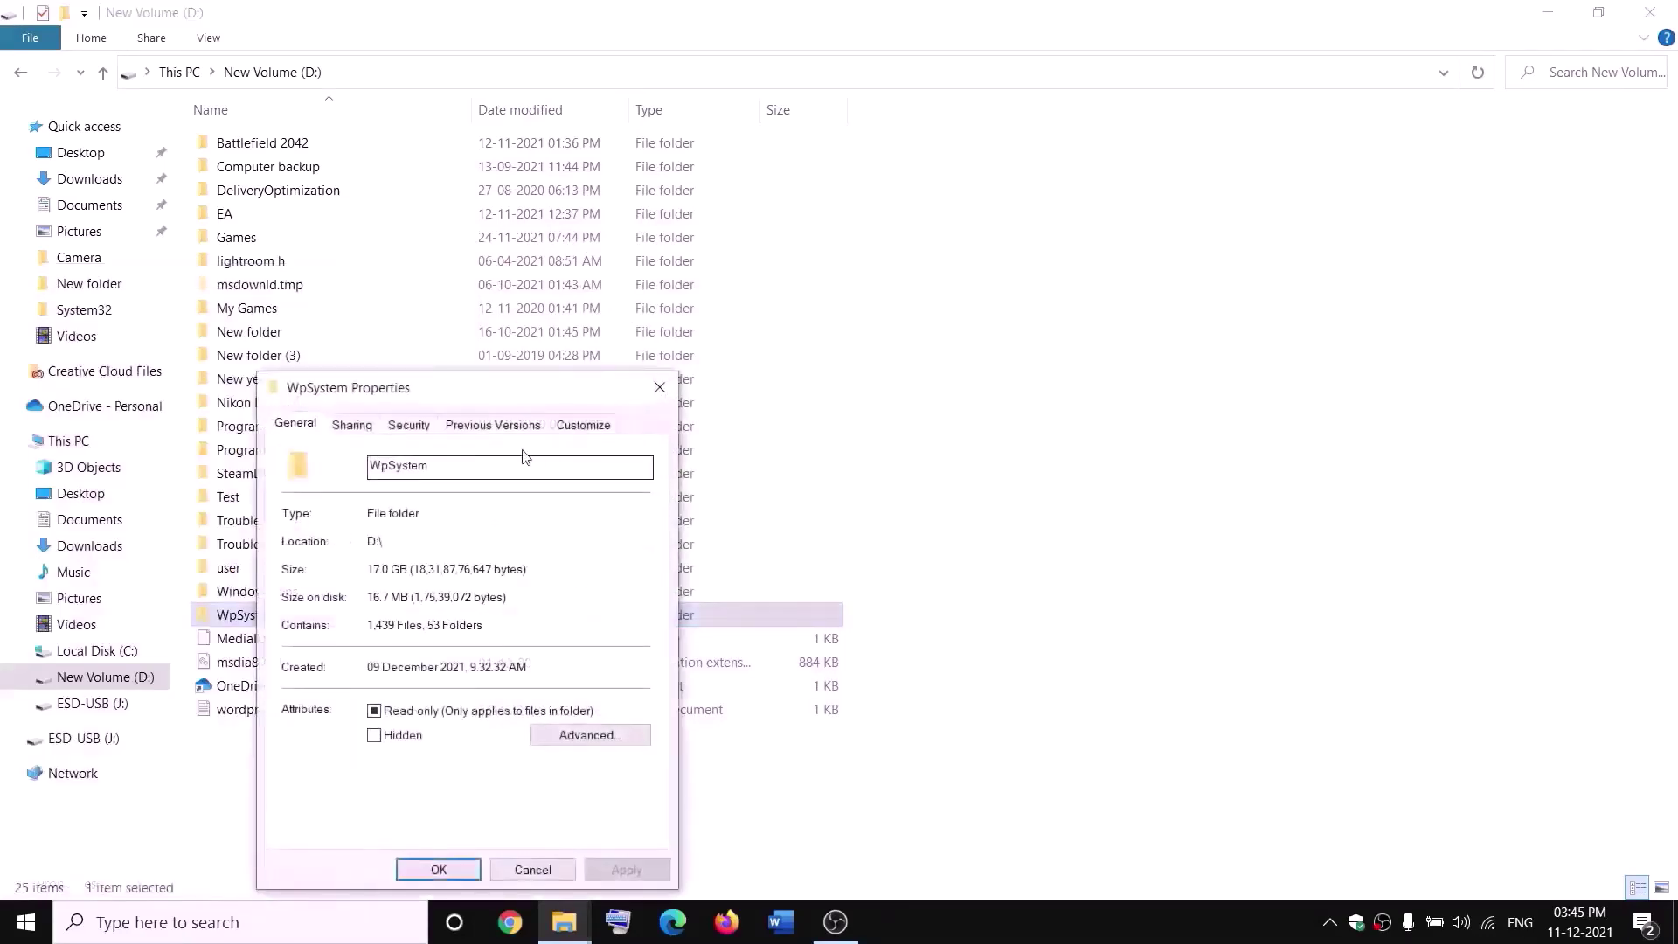
pyautogui.moveTo(477, 386); pyautogui.dragTo(663, 282)
pyautogui.click(615, 319)
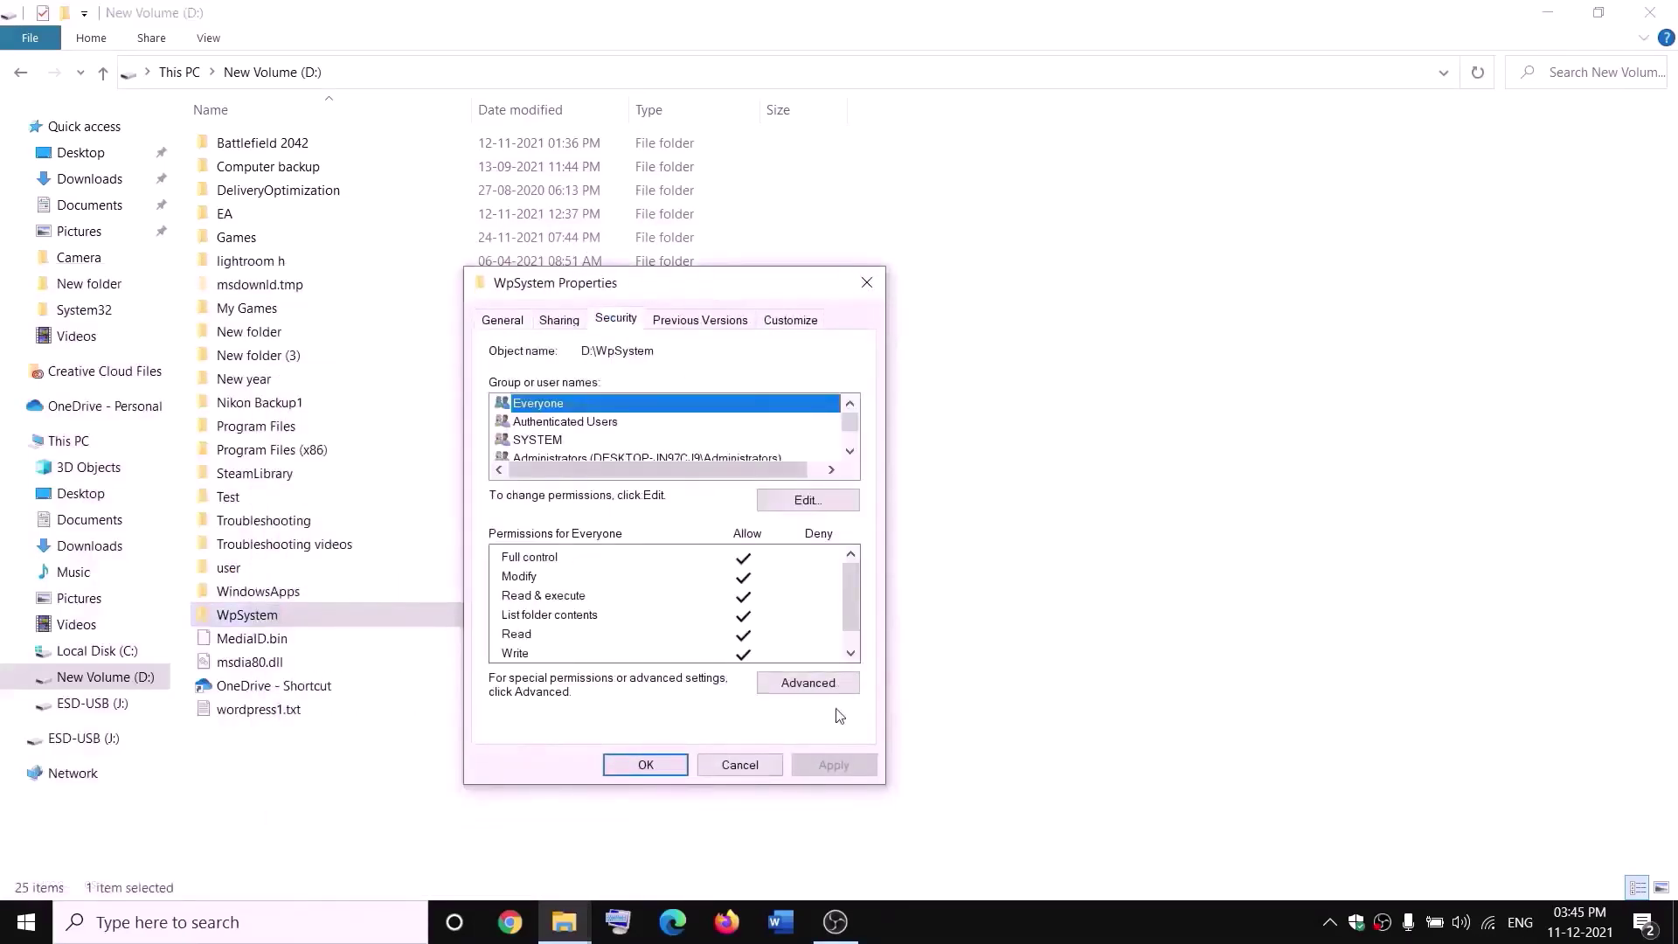
pyautogui.click(807, 684)
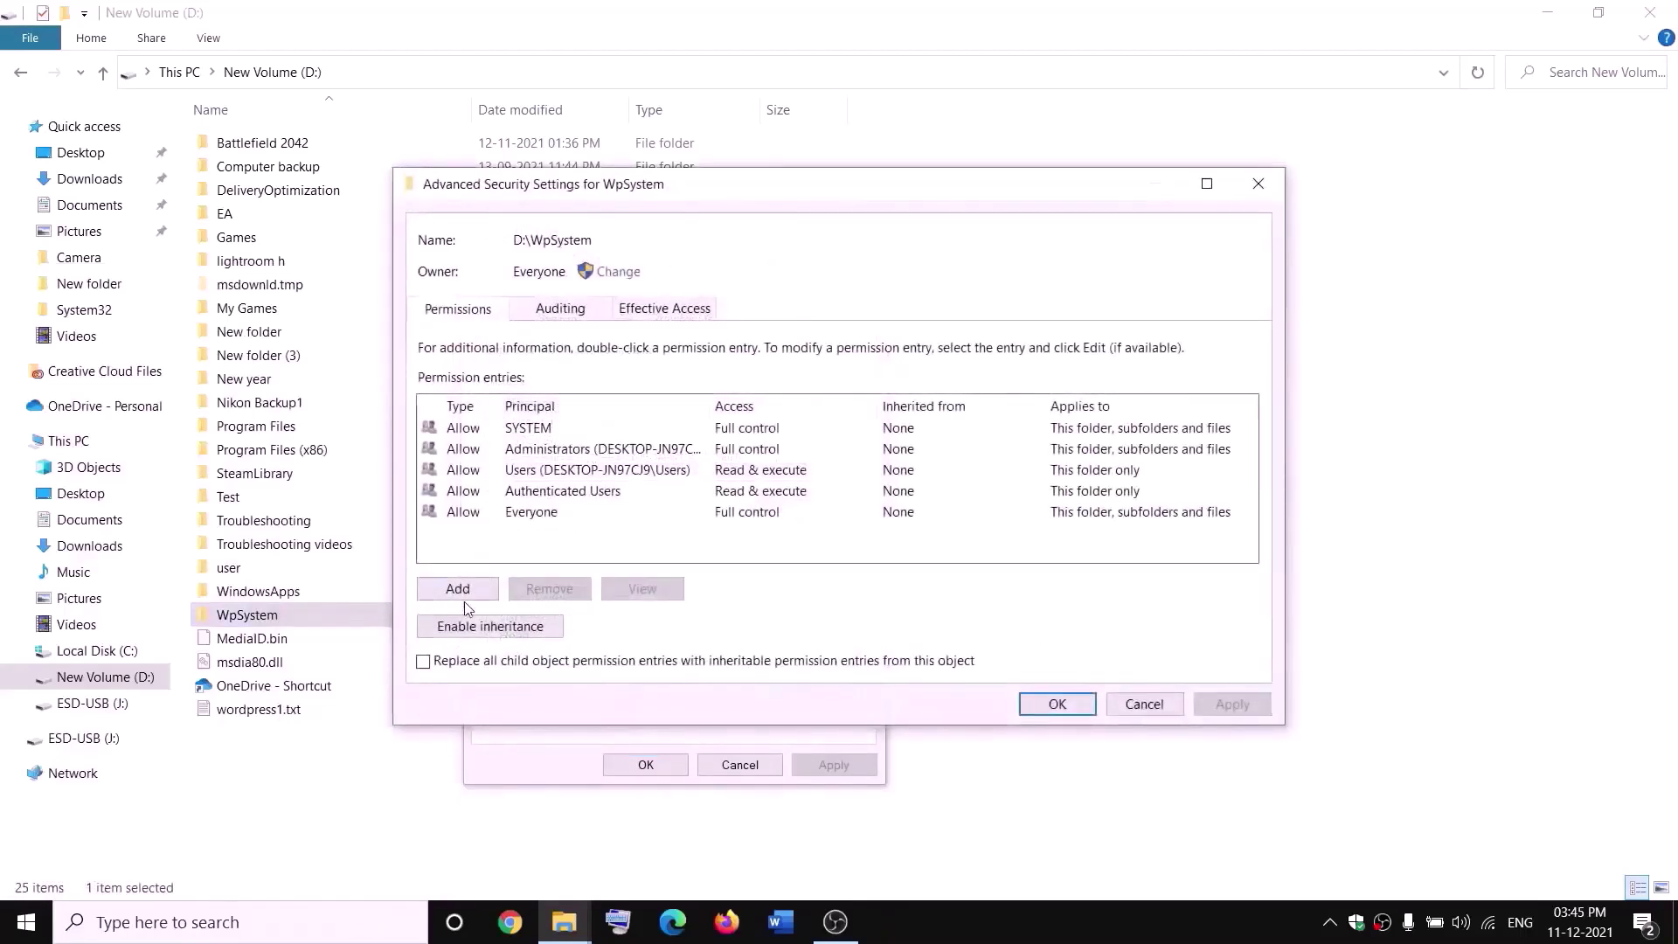
# - Add an Everyone permission entry with Full control and close all the security dialogs
pyautogui.click(463, 590)
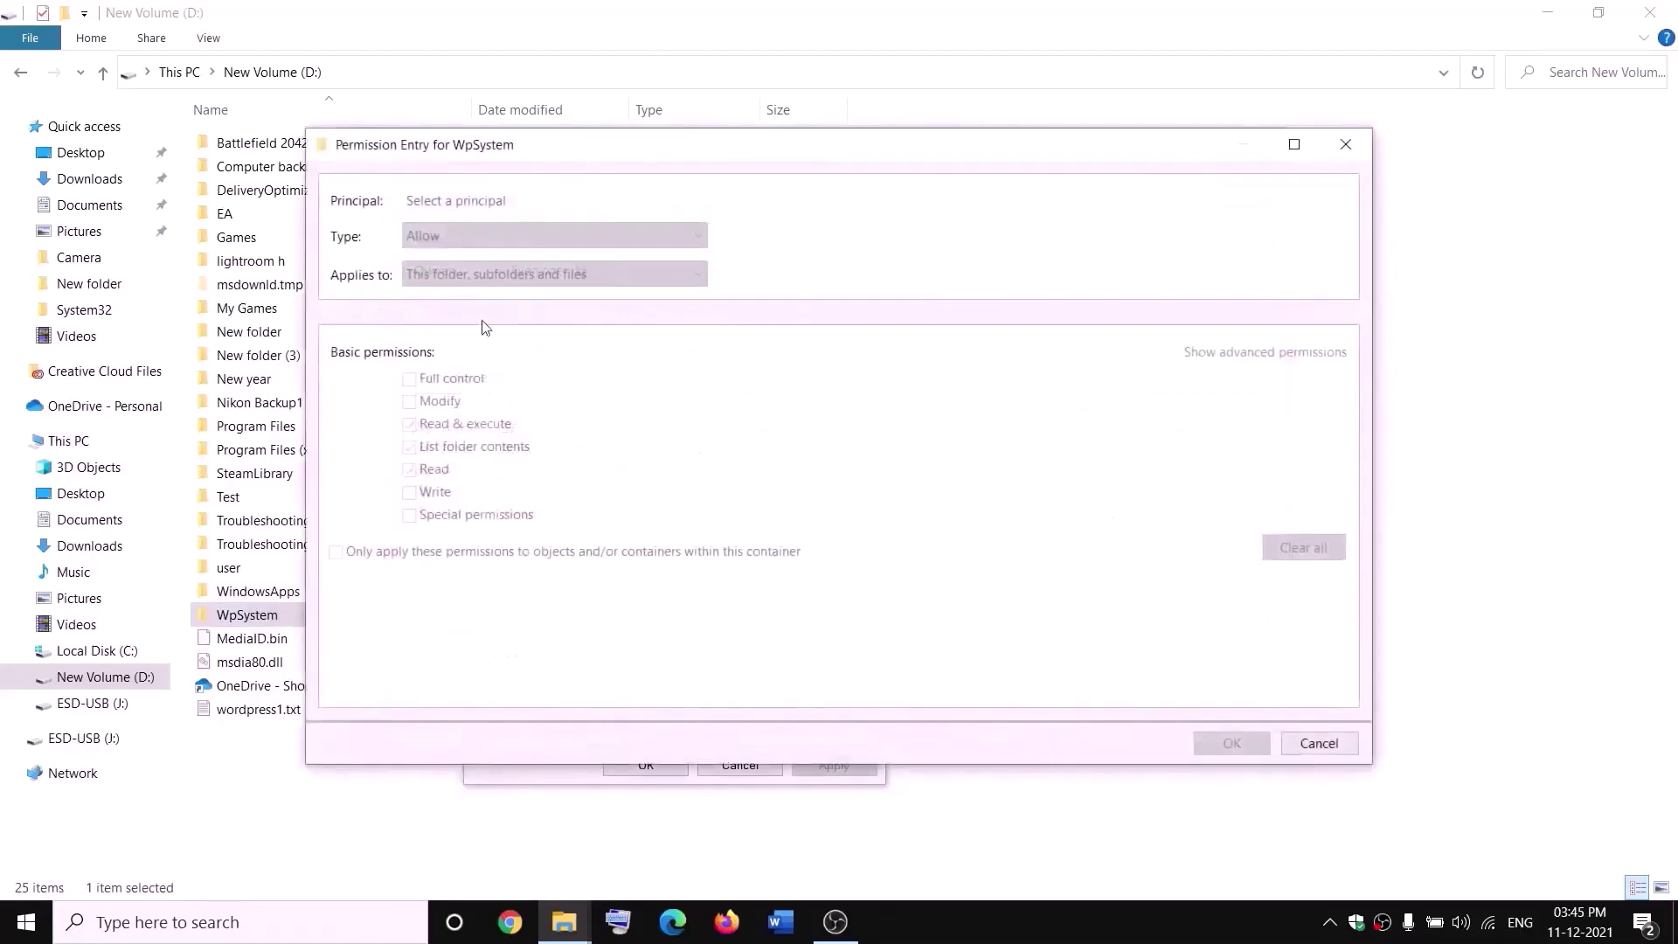
pyautogui.click(456, 202)
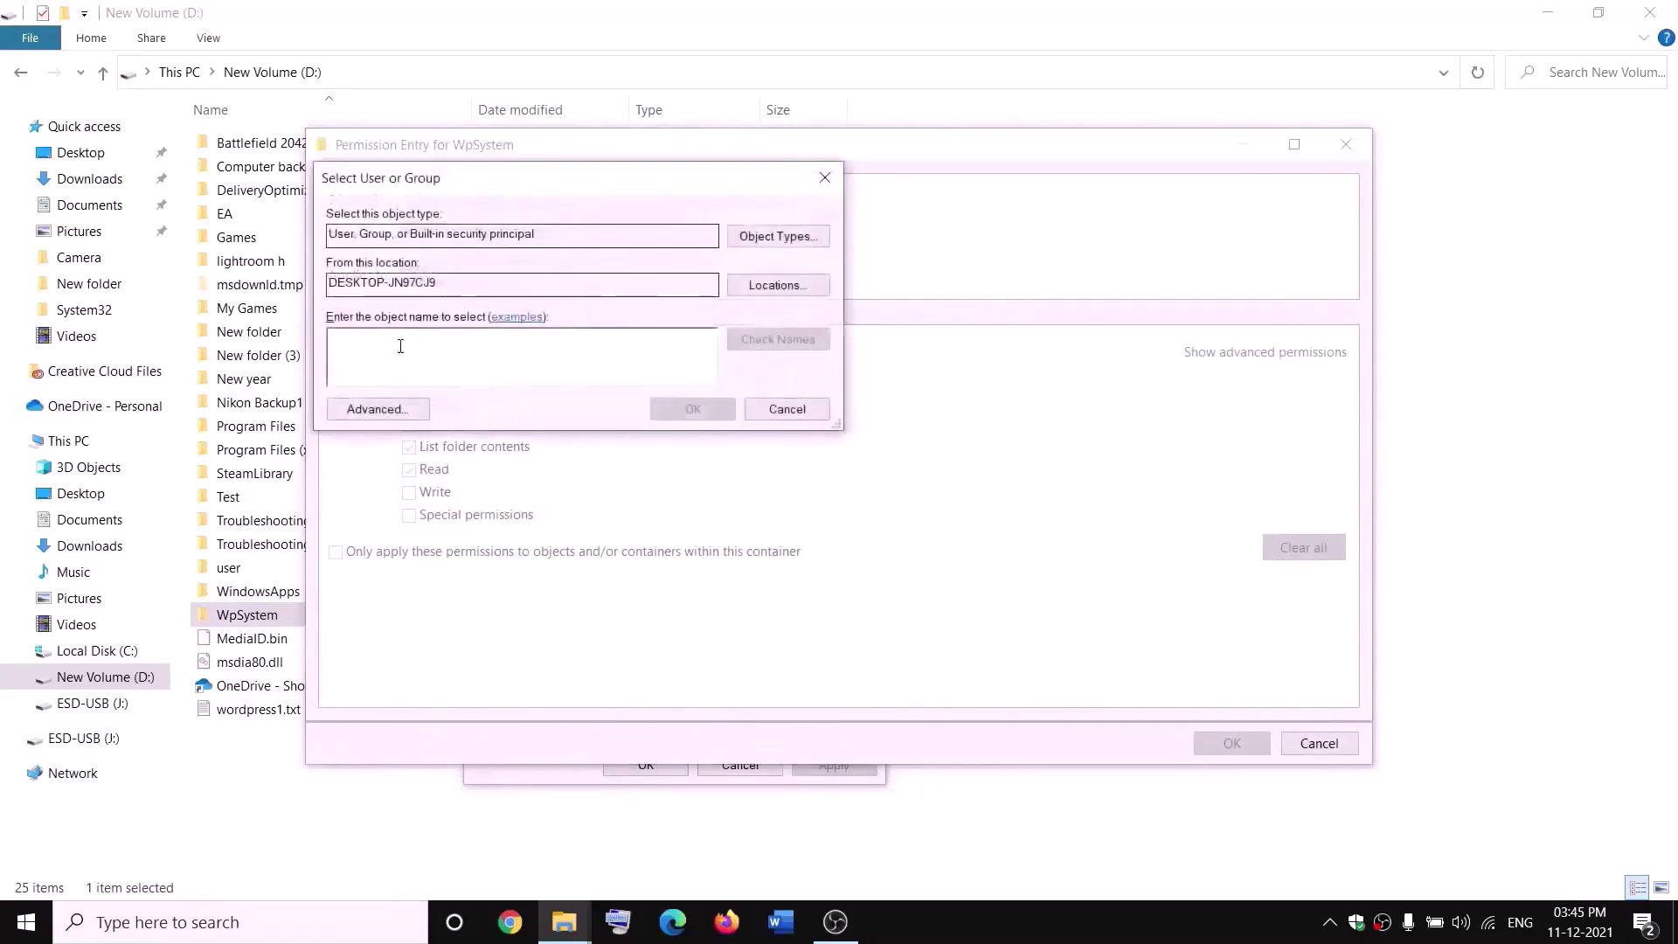
pyautogui.write('everyone')
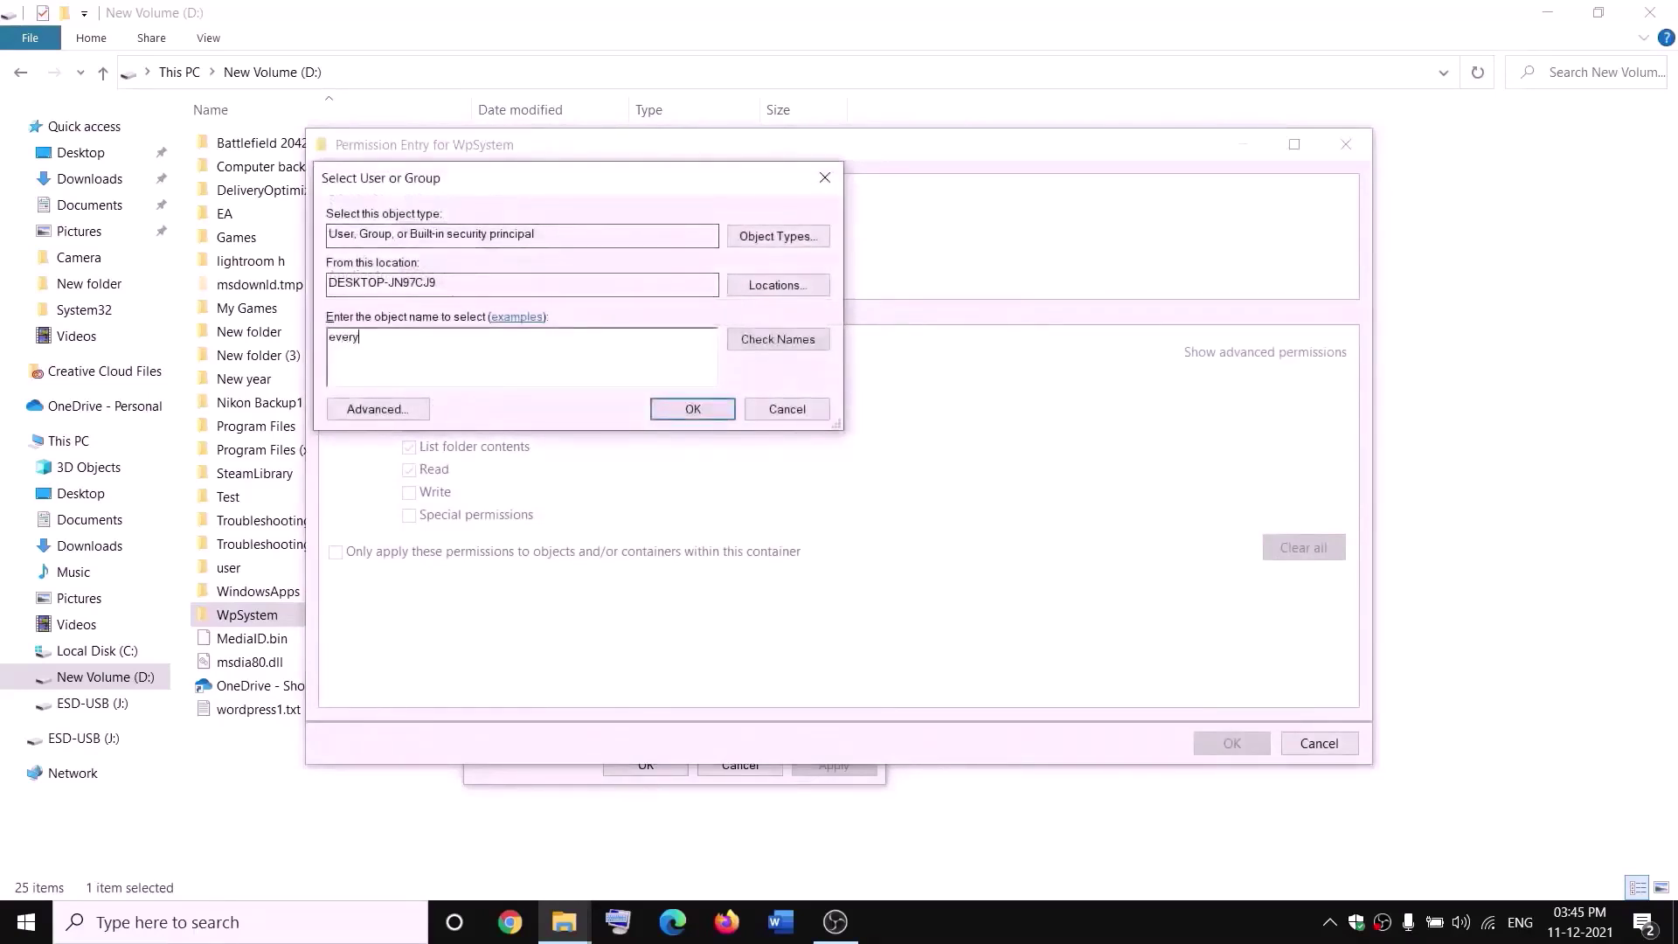
pyautogui.click(782, 341)
pyautogui.click(693, 409)
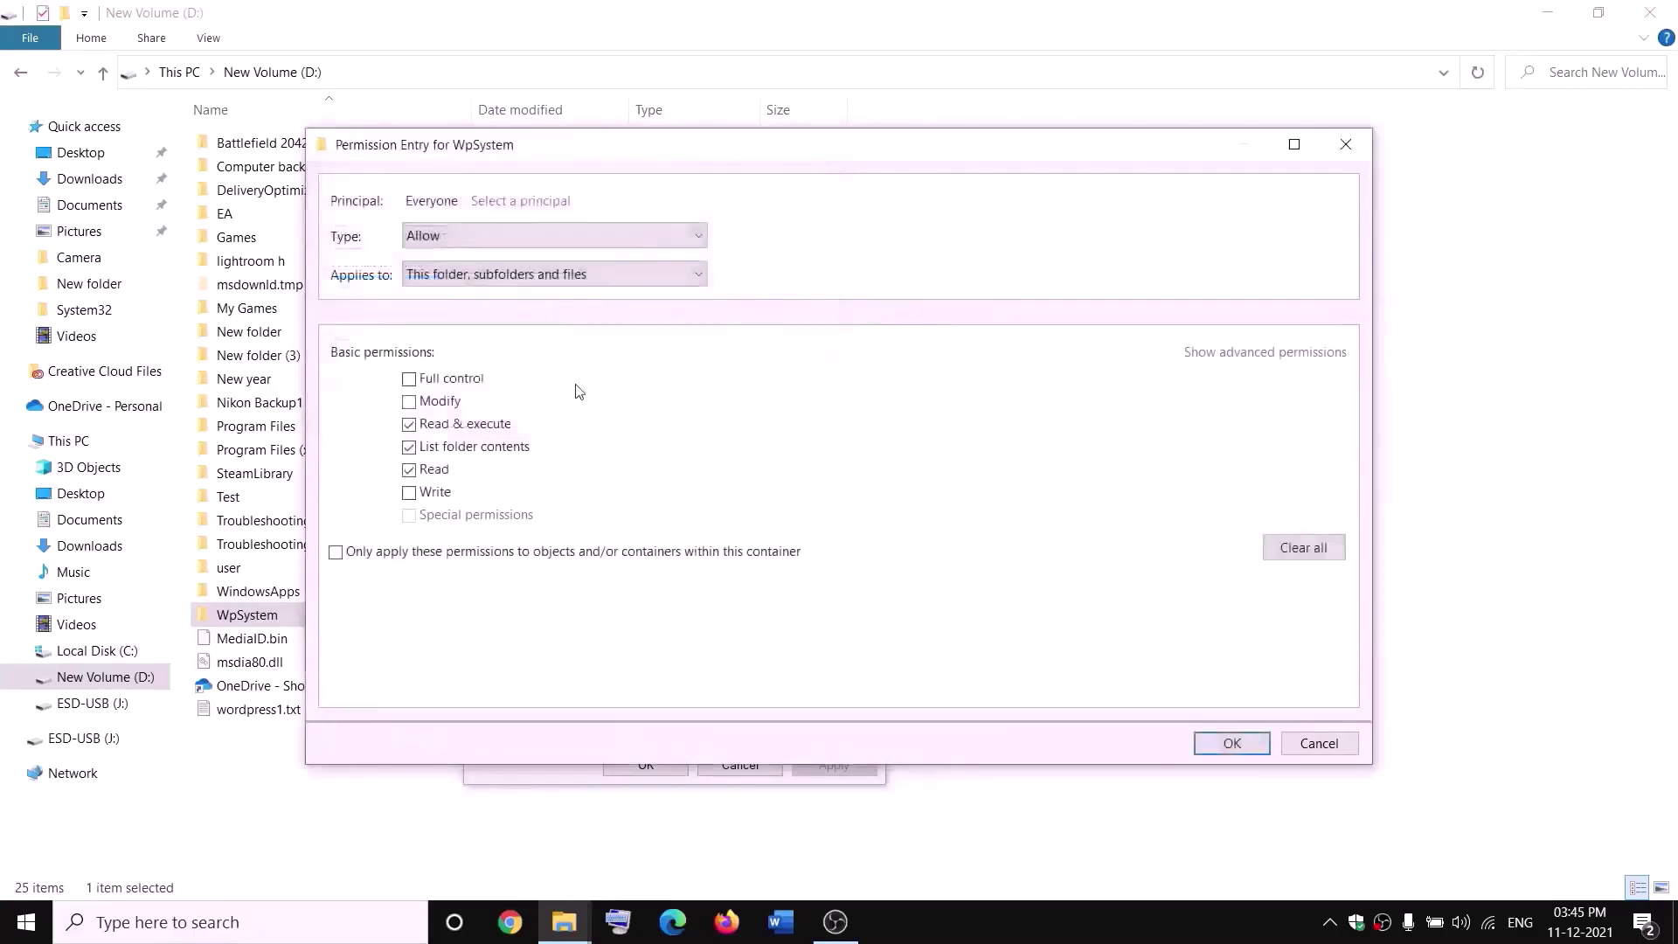
pyautogui.click(409, 381)
pyautogui.click(1233, 742)
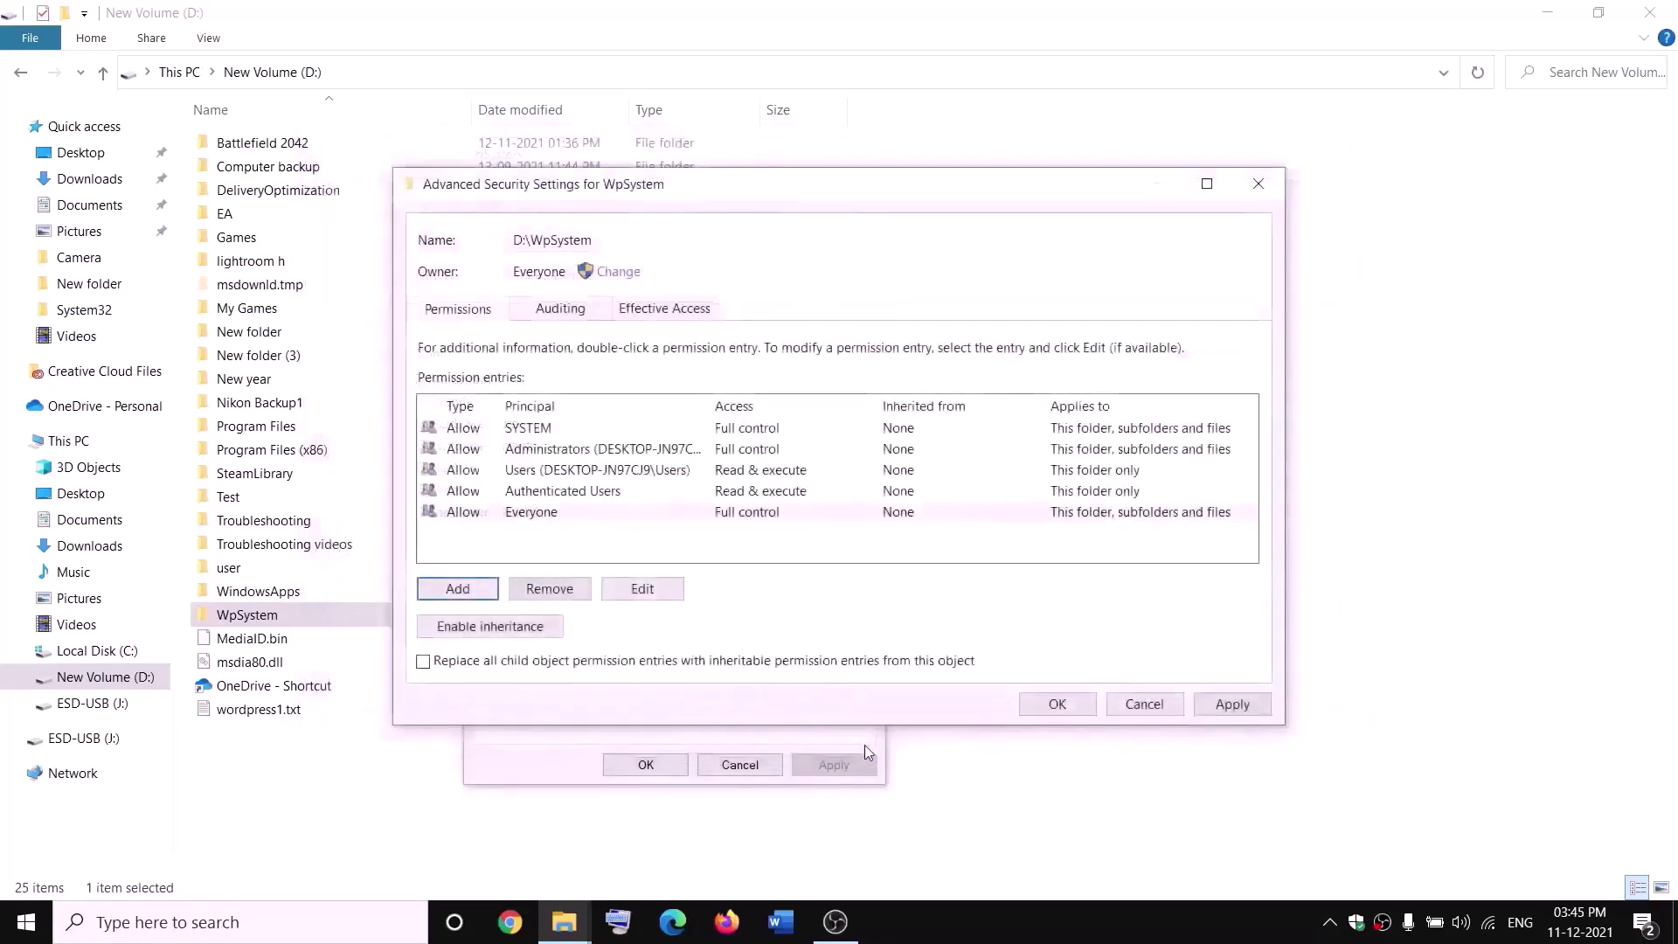
pyautogui.click(1059, 705)
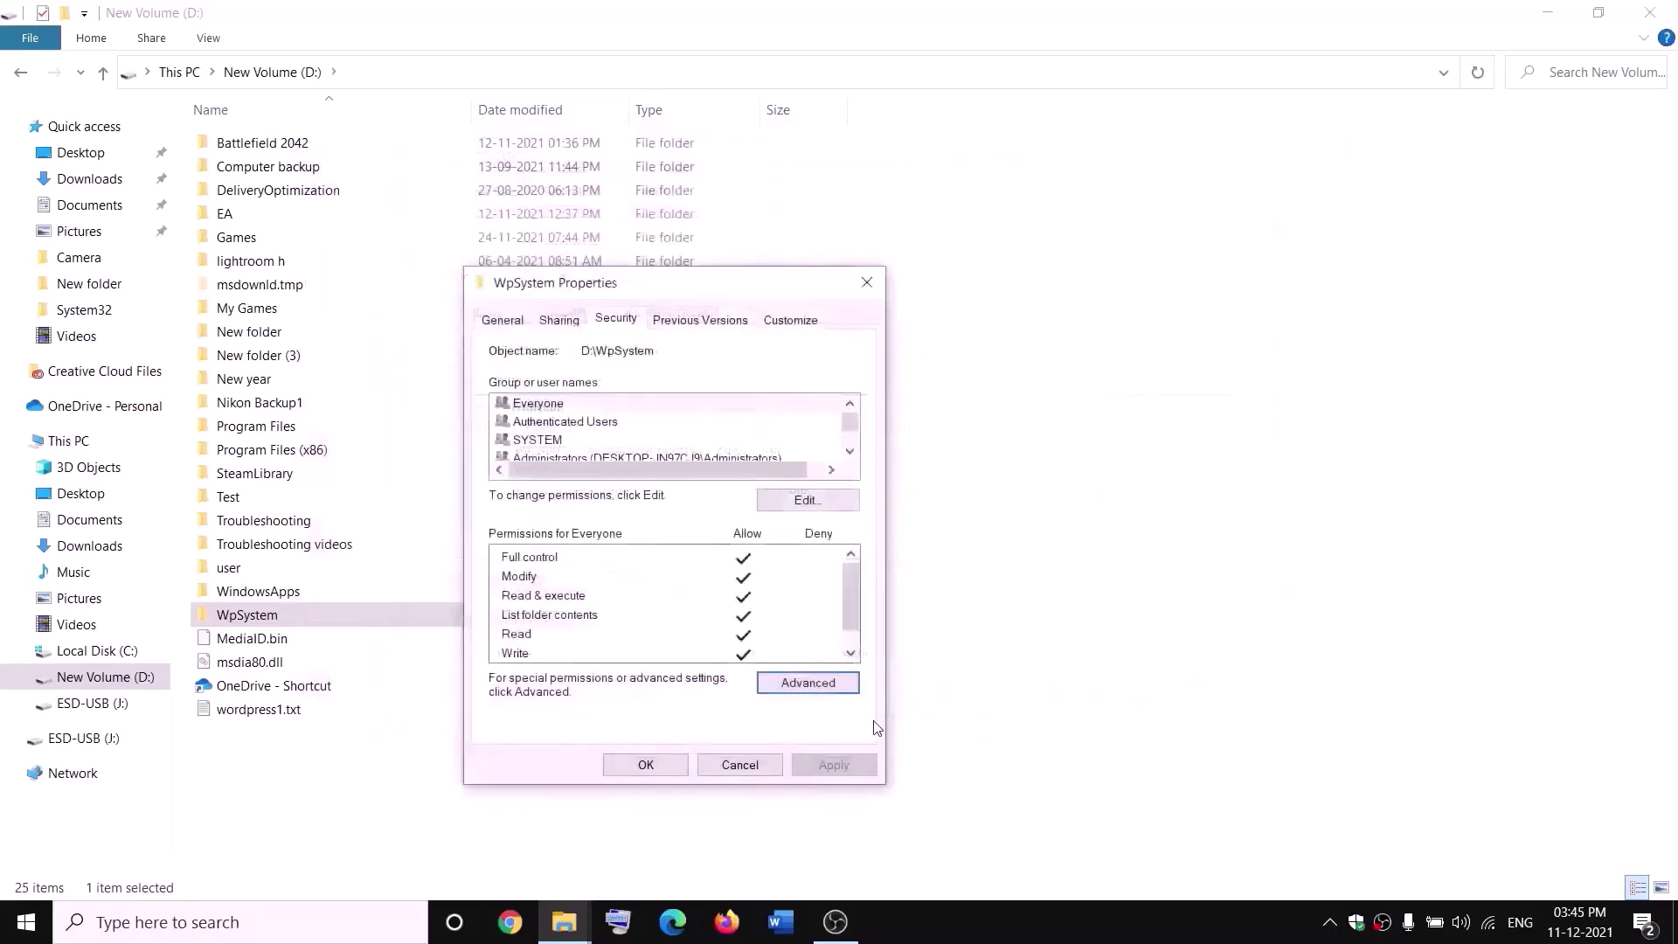
pyautogui.click(658, 763)
pyautogui.click(1020, 939)
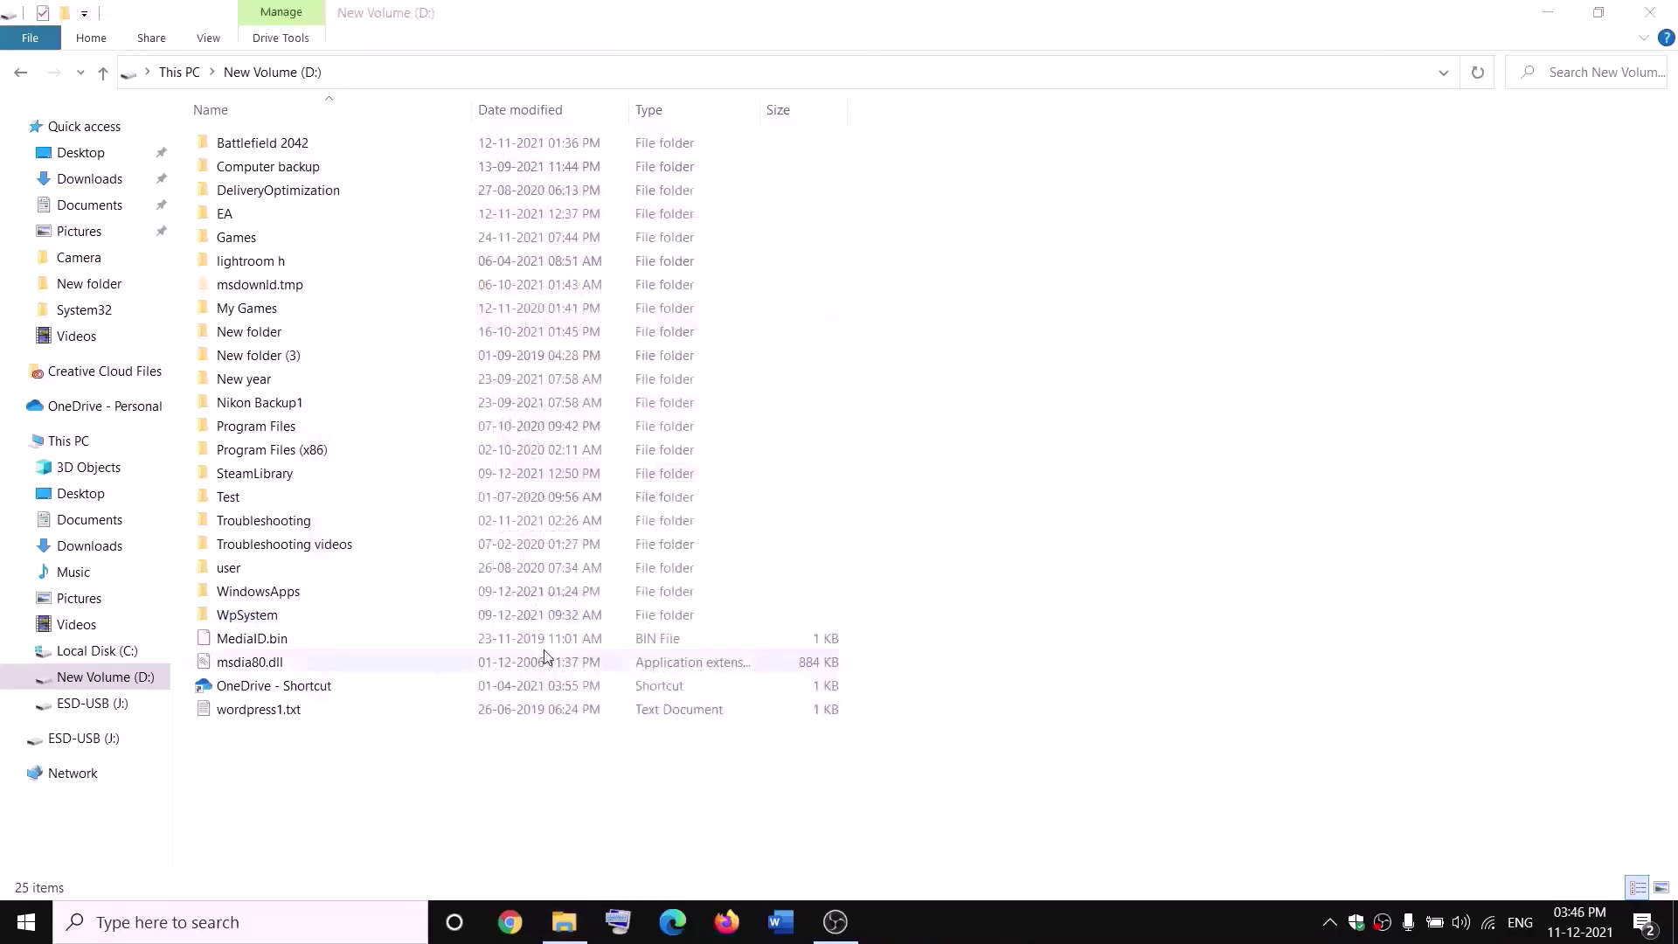
pyautogui.rightClick(243, 619)
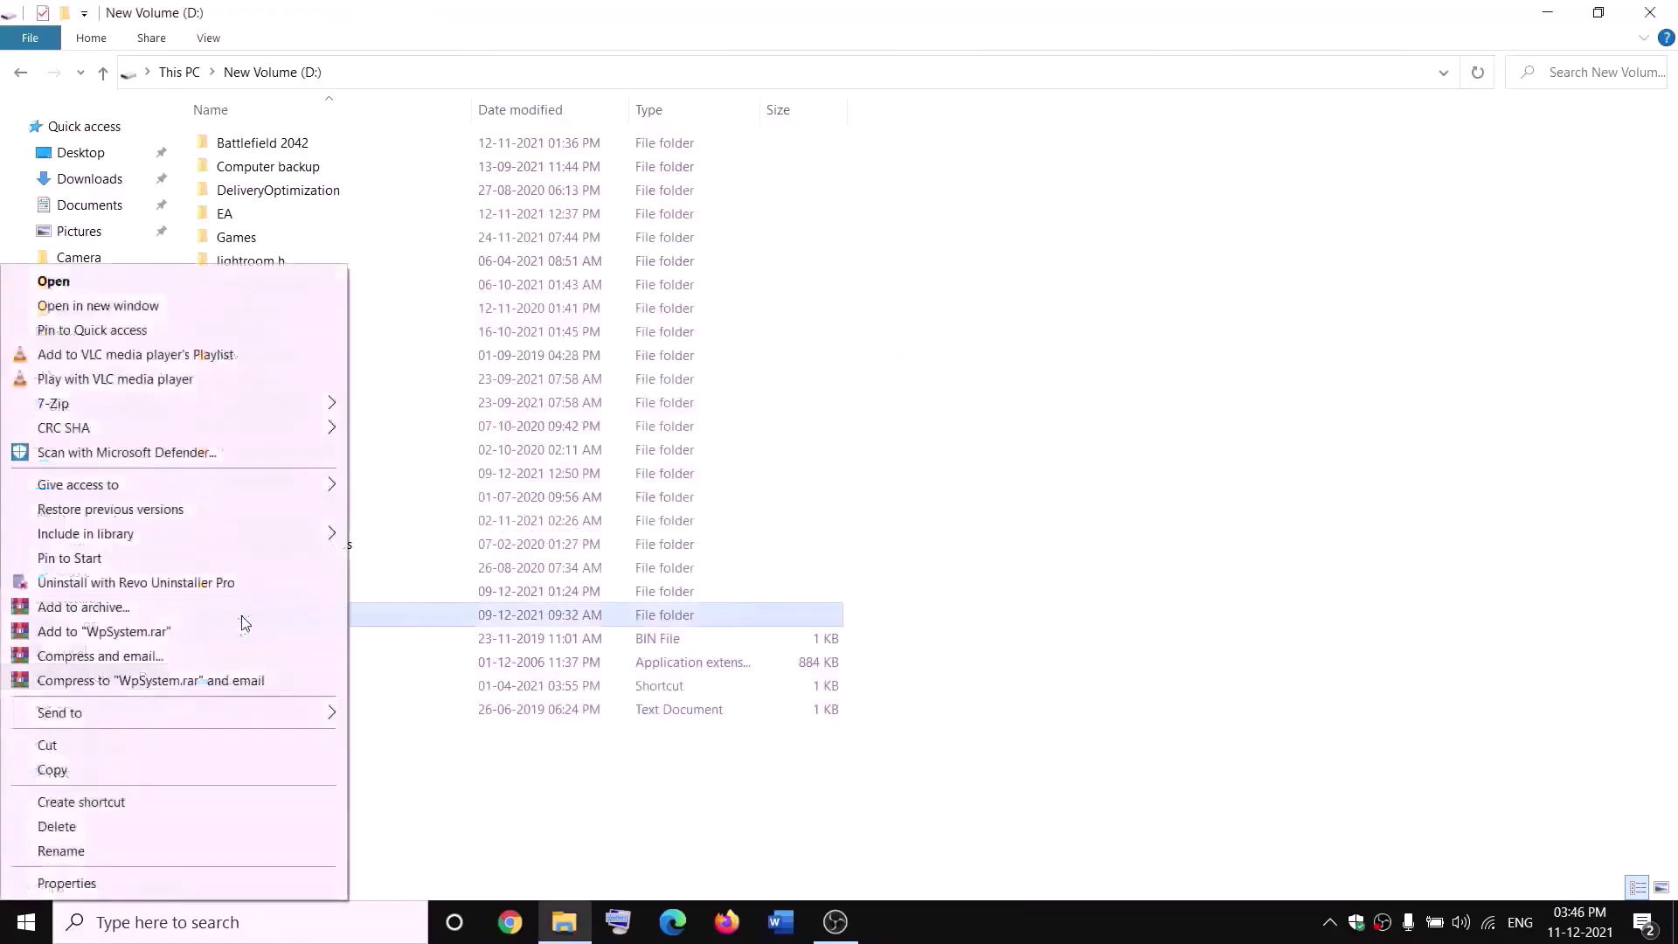
# - Append .old to the WpSystem folder name, making it WpSystem.old
pyautogui.click(79, 850)
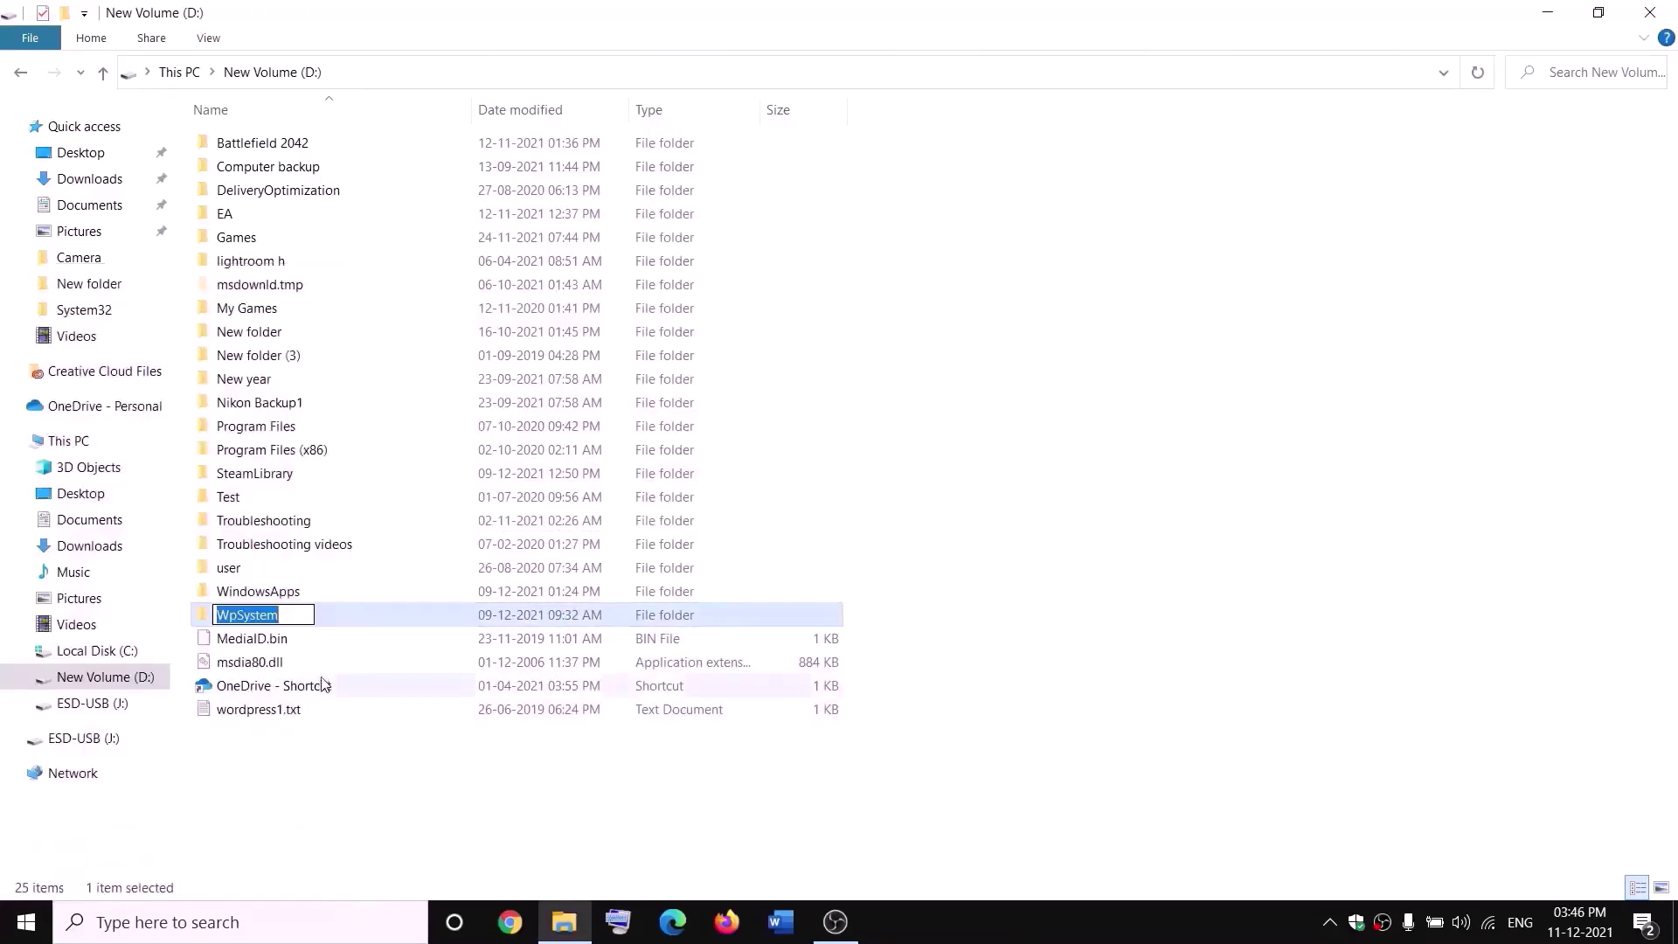
pyautogui.press('End')
pyautogui.write('.old')
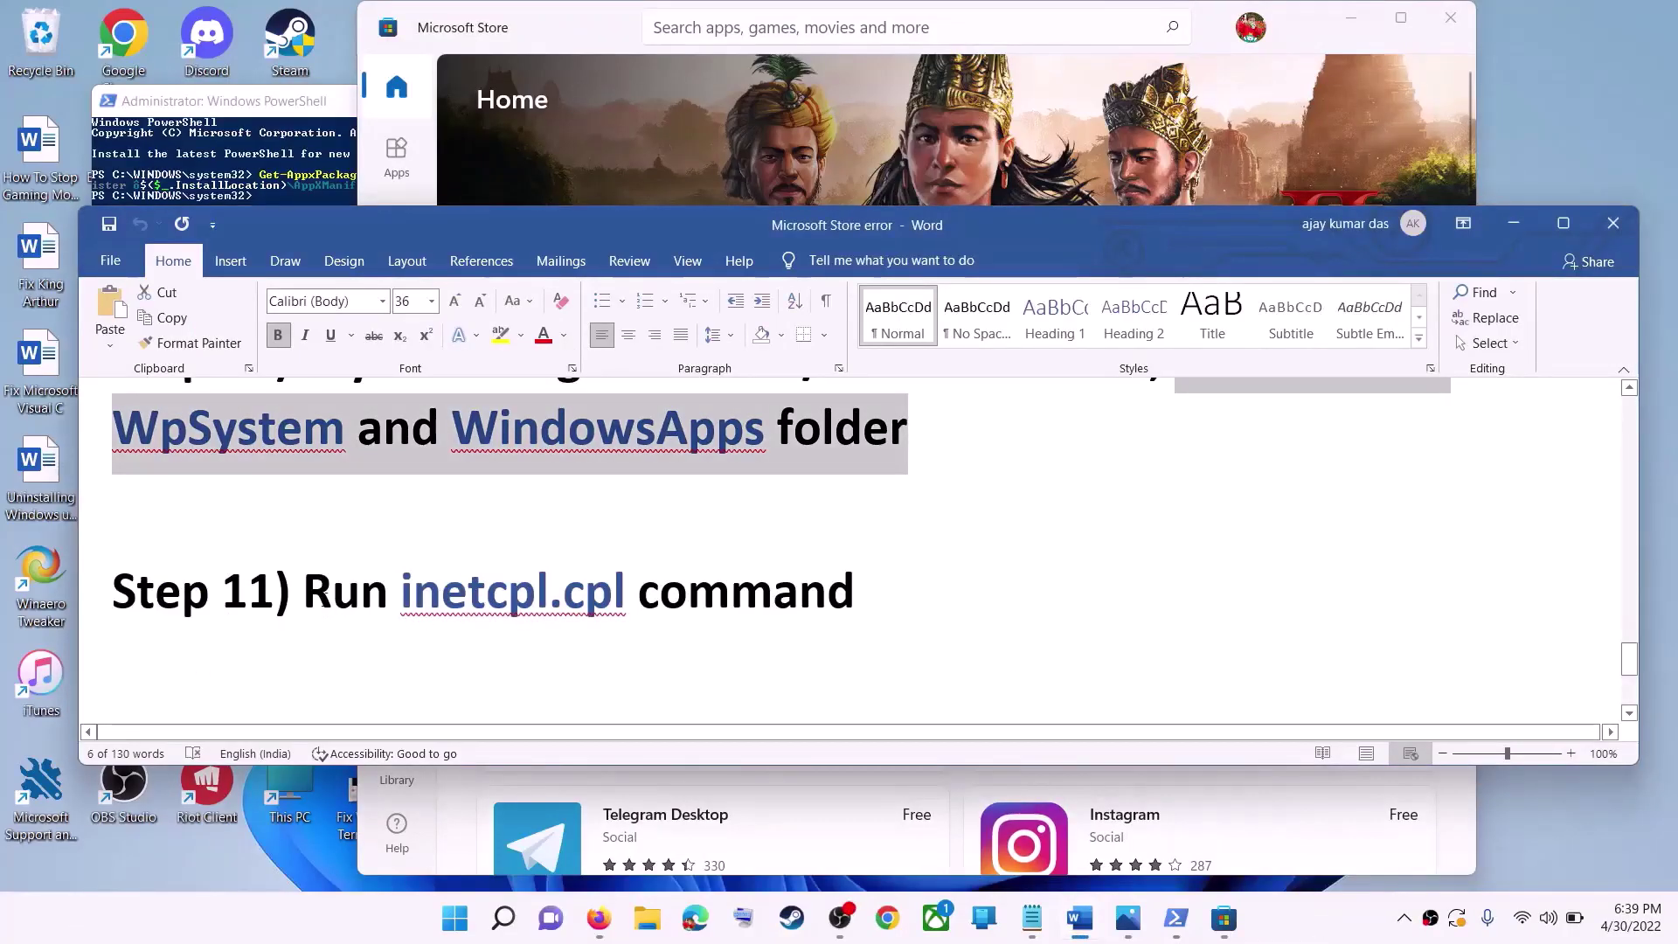
# - Run inetcpl.cpl, confirm Use TLS 1.0–1.3 are enabled under Advanced, and close with OK
pyautogui.moveTo(339, 603); pyautogui.dragTo(772, 603)
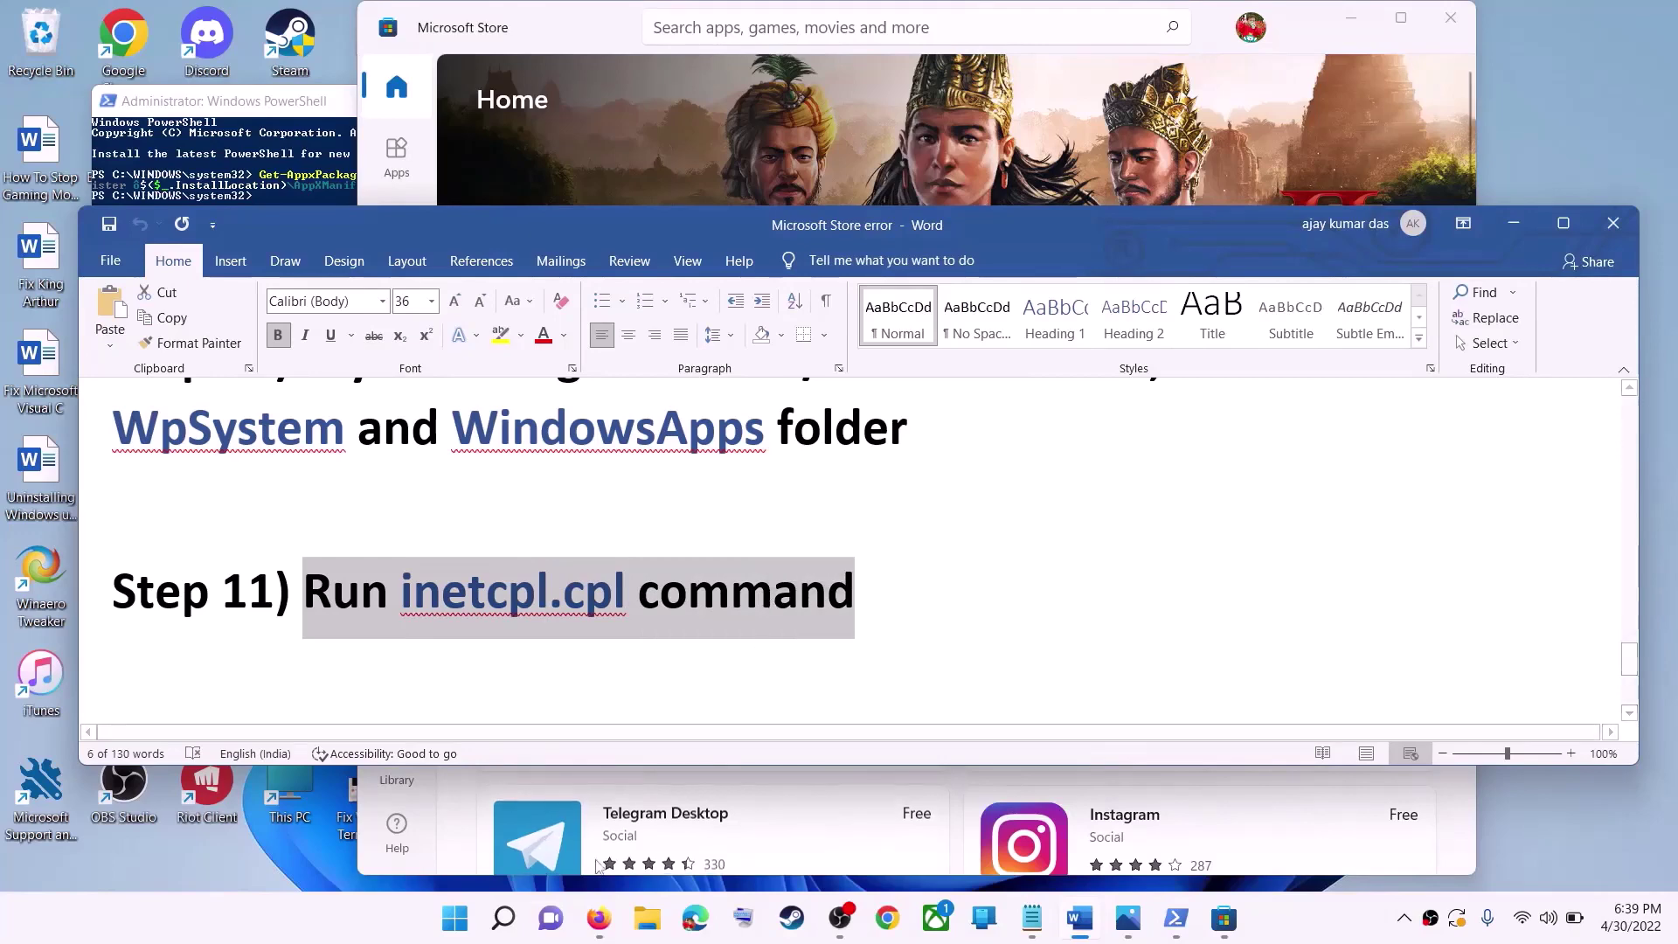
pyautogui.click(455, 918)
pyautogui.write('i')
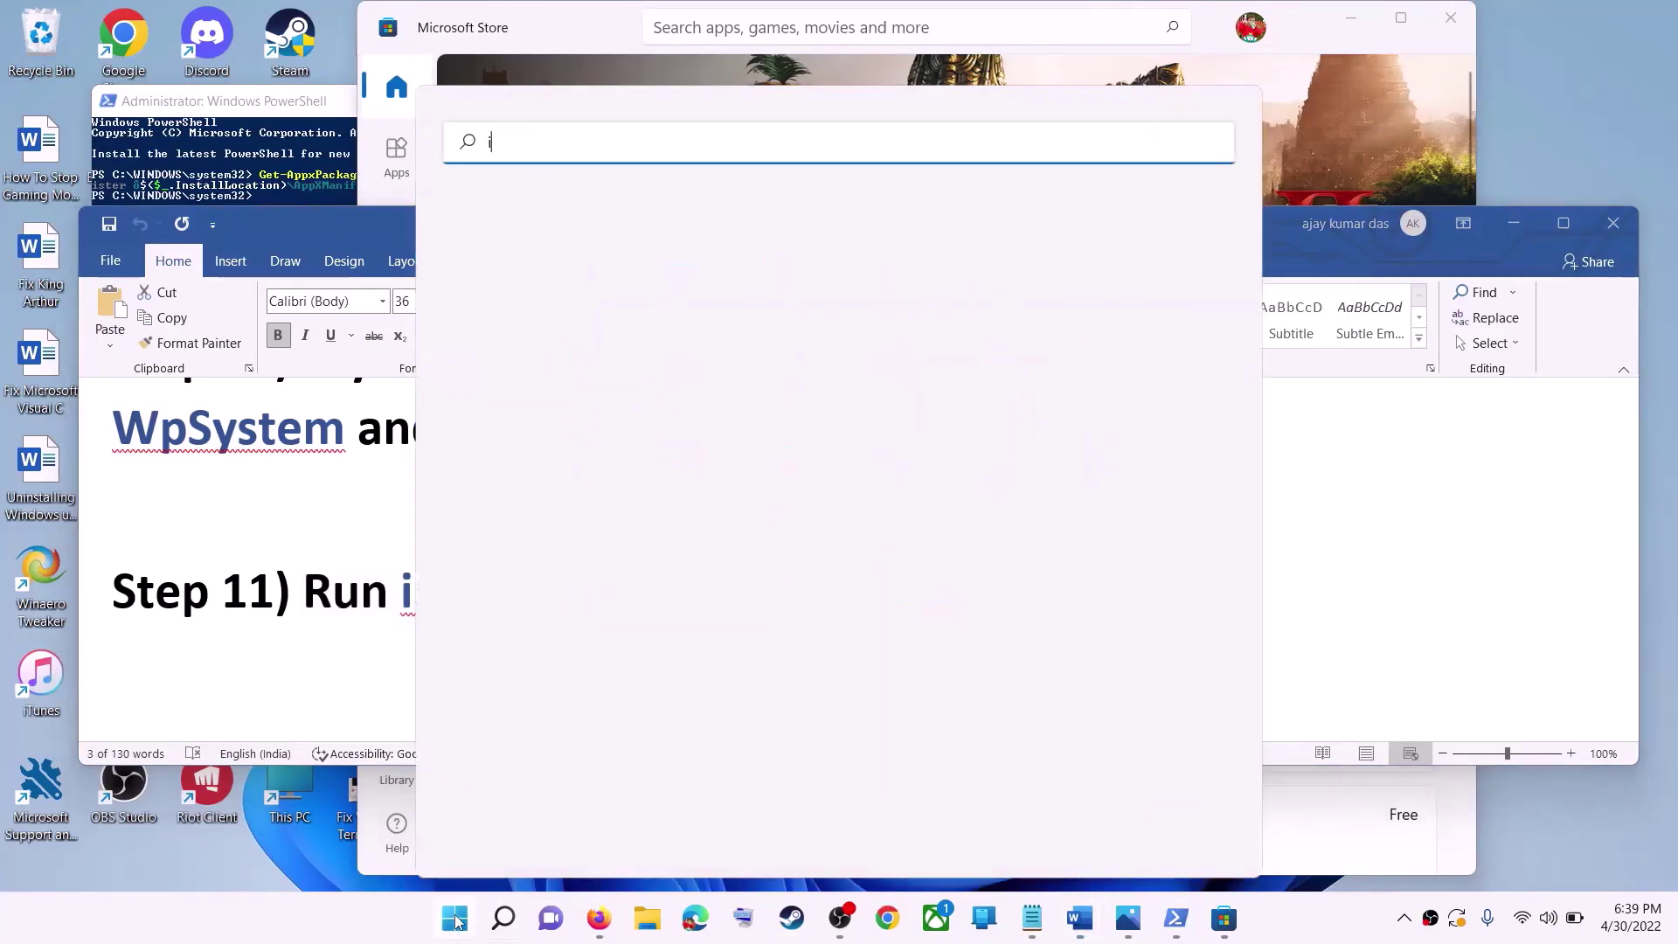
pyautogui.write('netc')
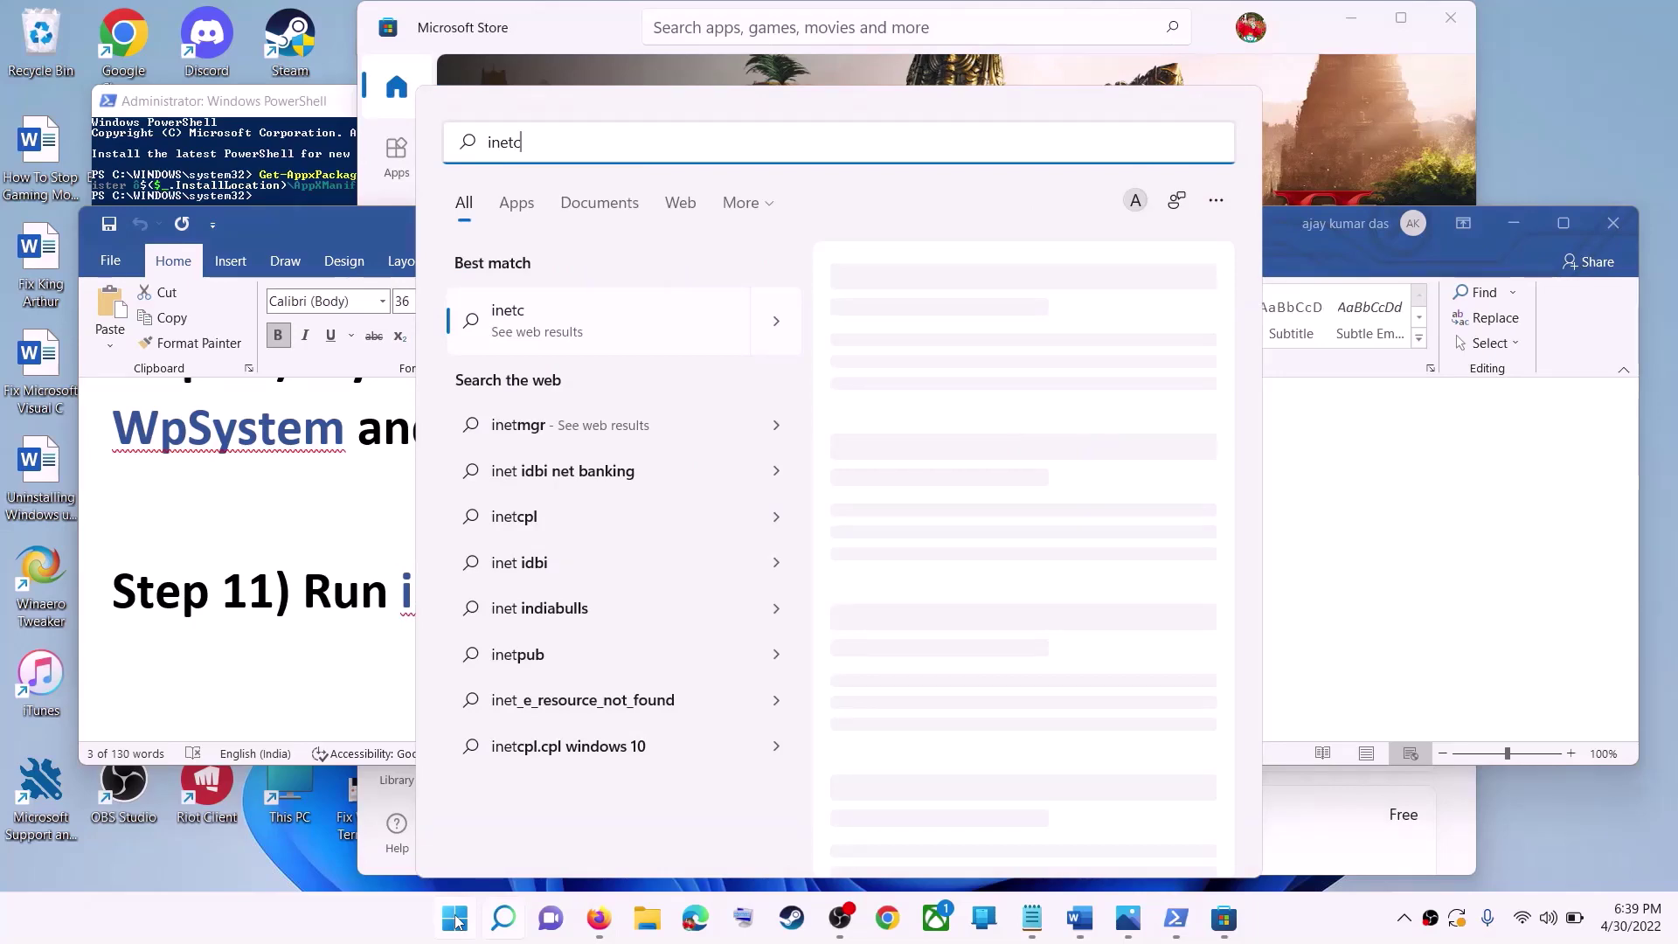
pyautogui.write('pl.cpl')
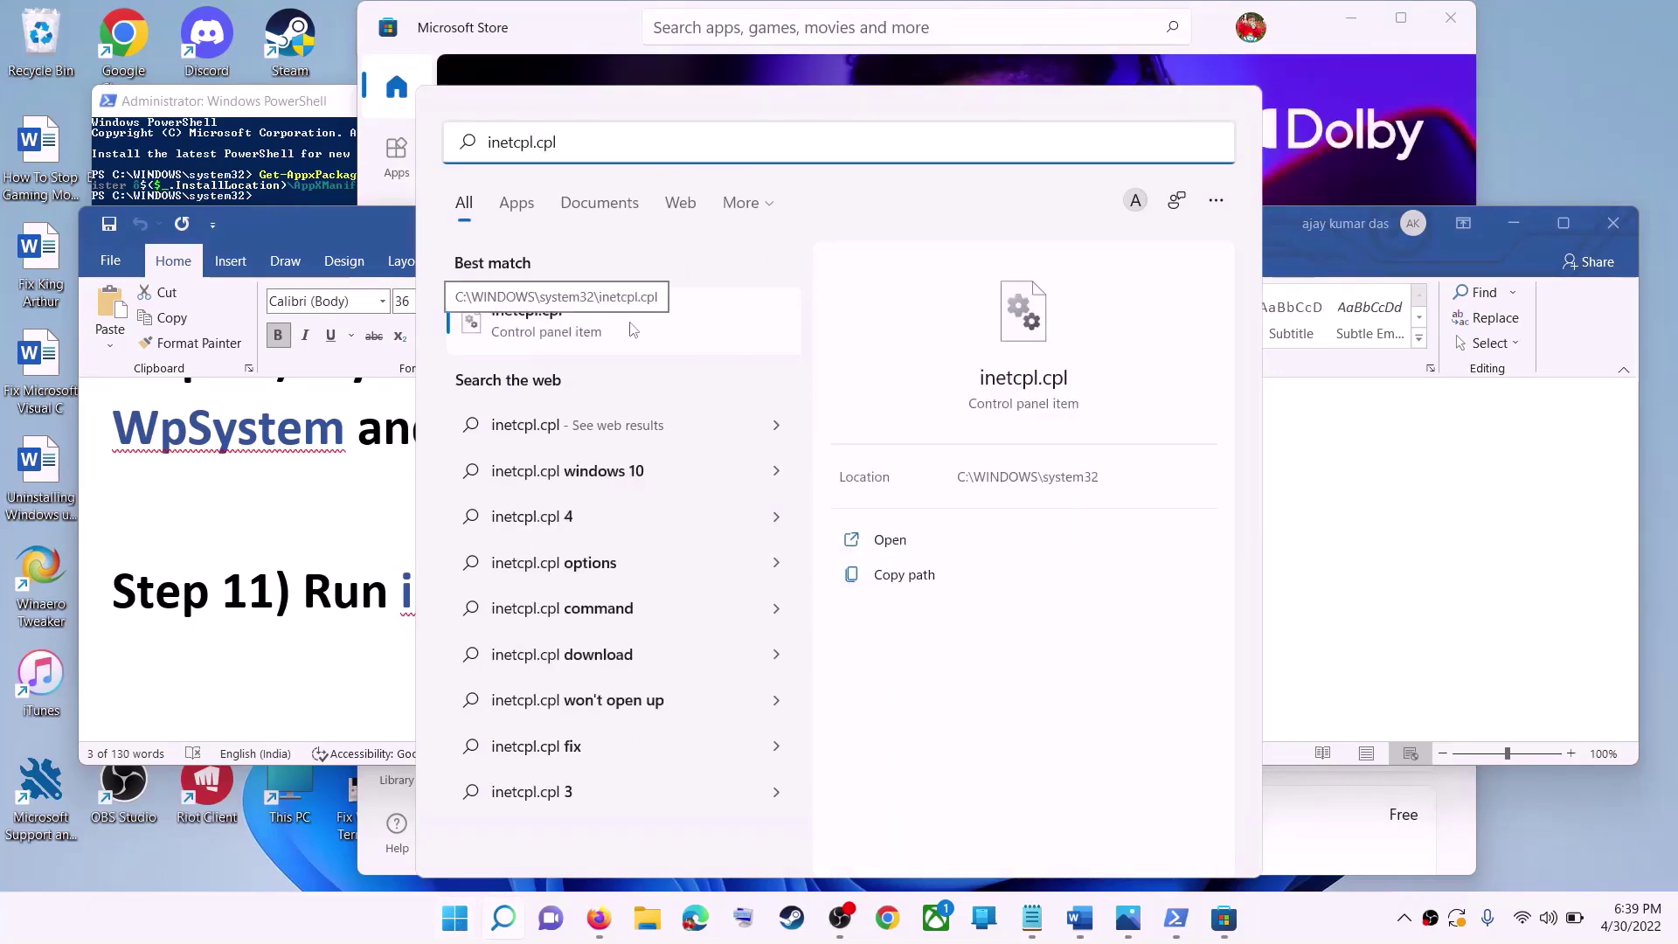
pyautogui.click(632, 328)
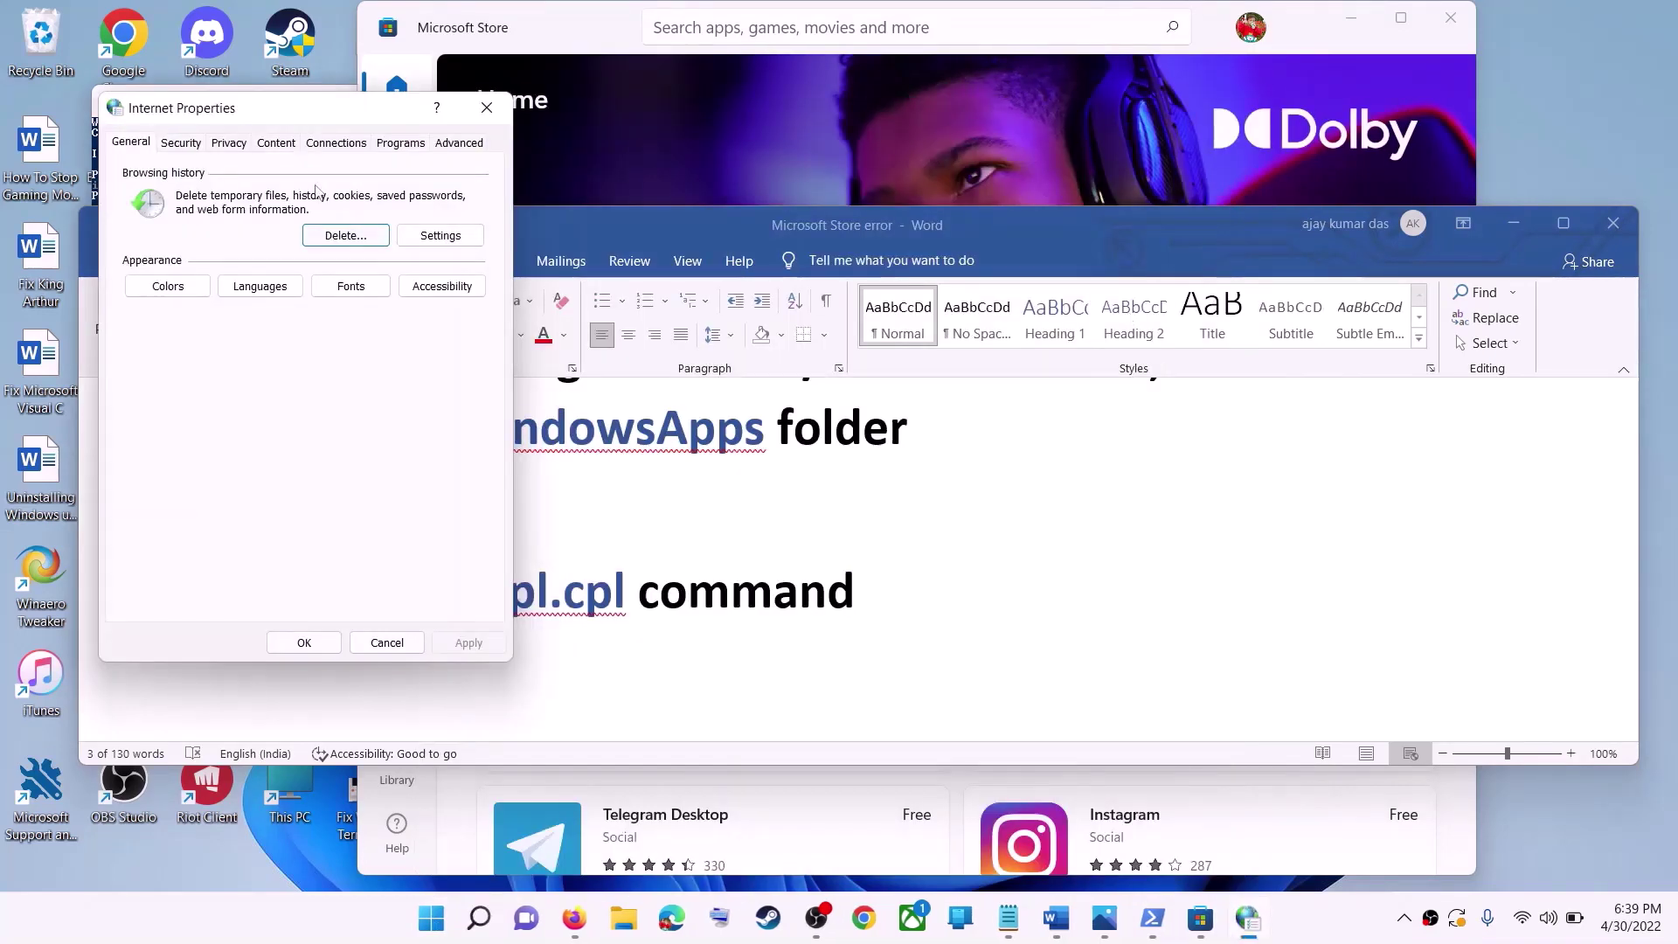
pyautogui.click(925, 214)
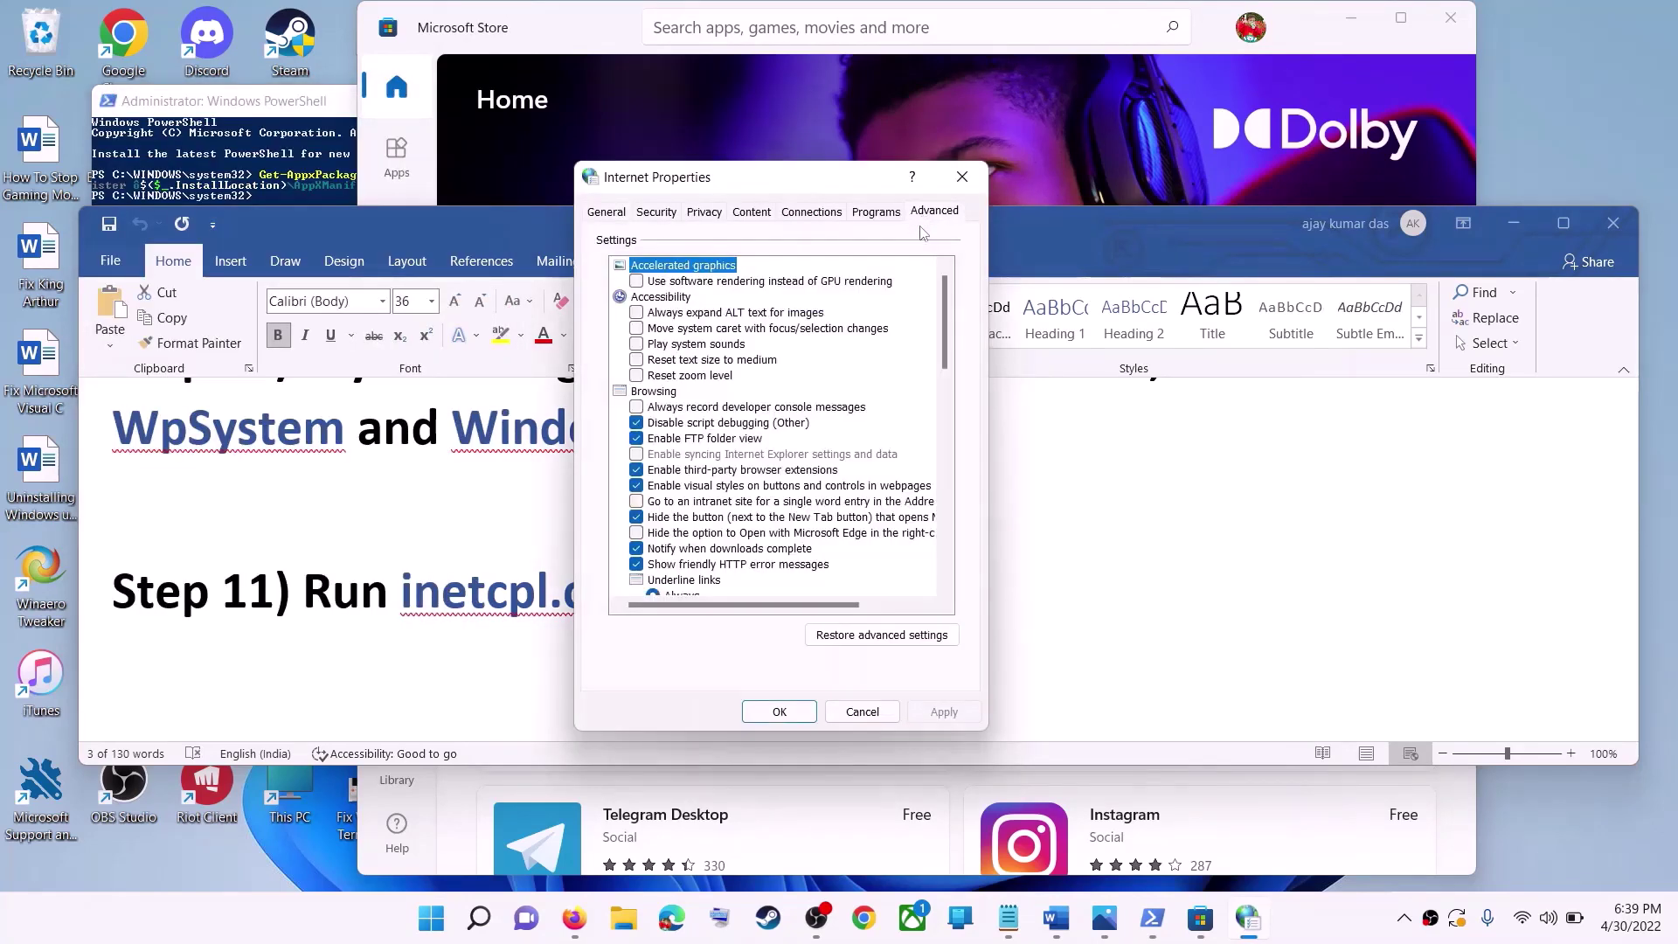
pyautogui.scroll(-10, 830, 498)
pyautogui.scroll(-3, 830, 500)
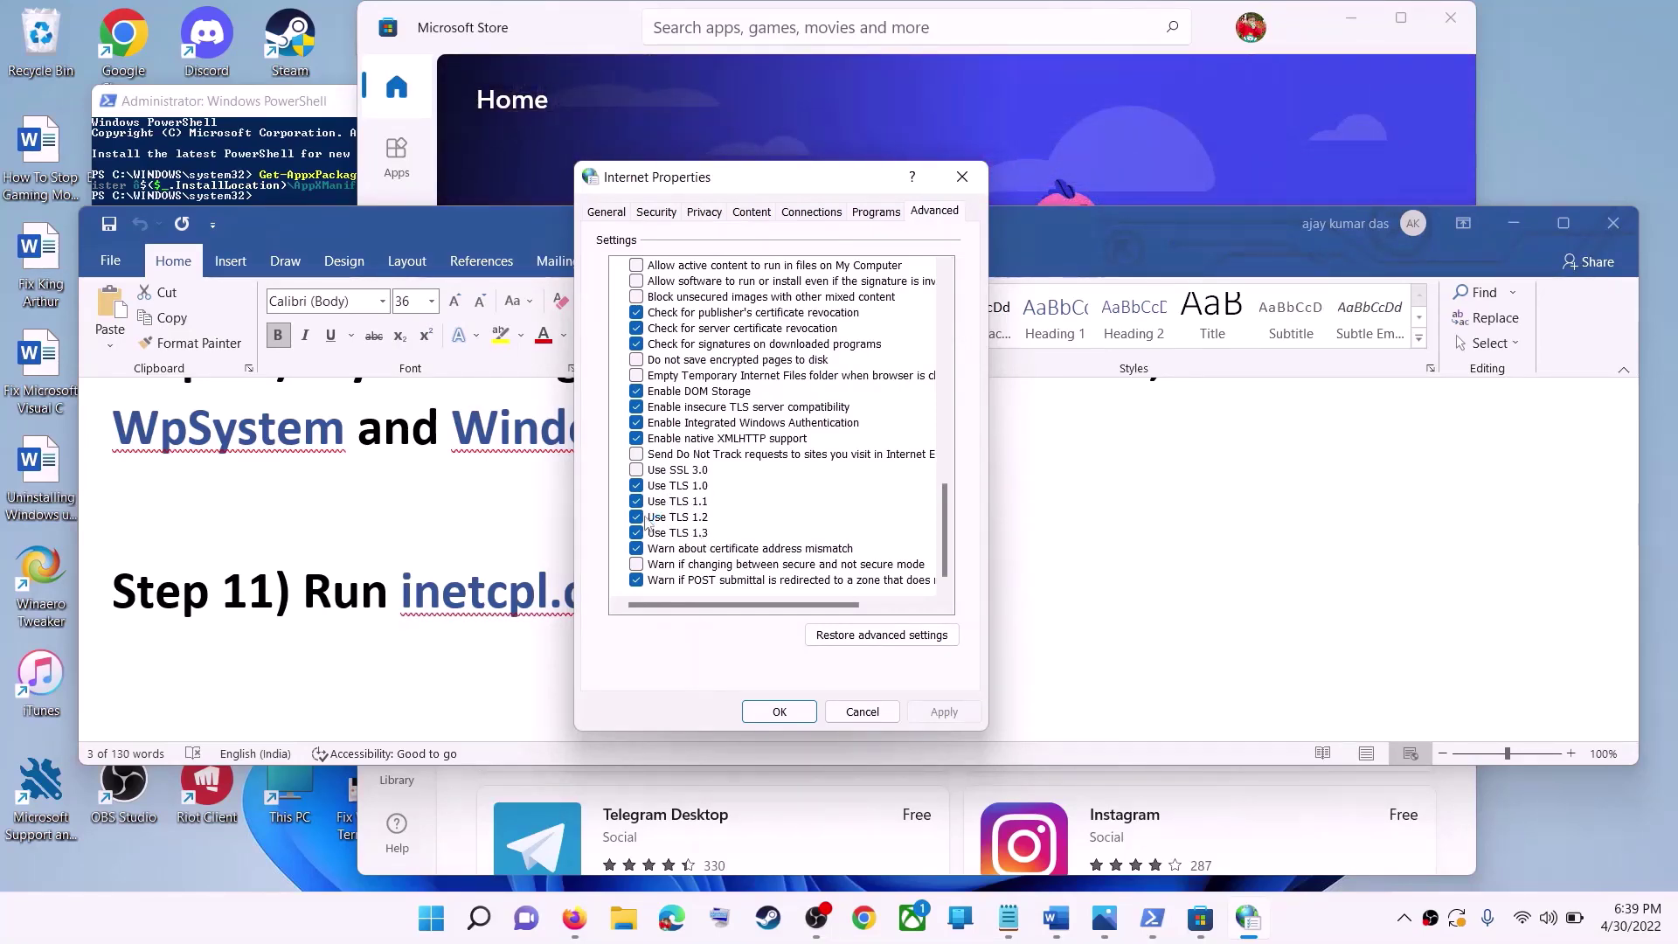
pyautogui.click(780, 711)
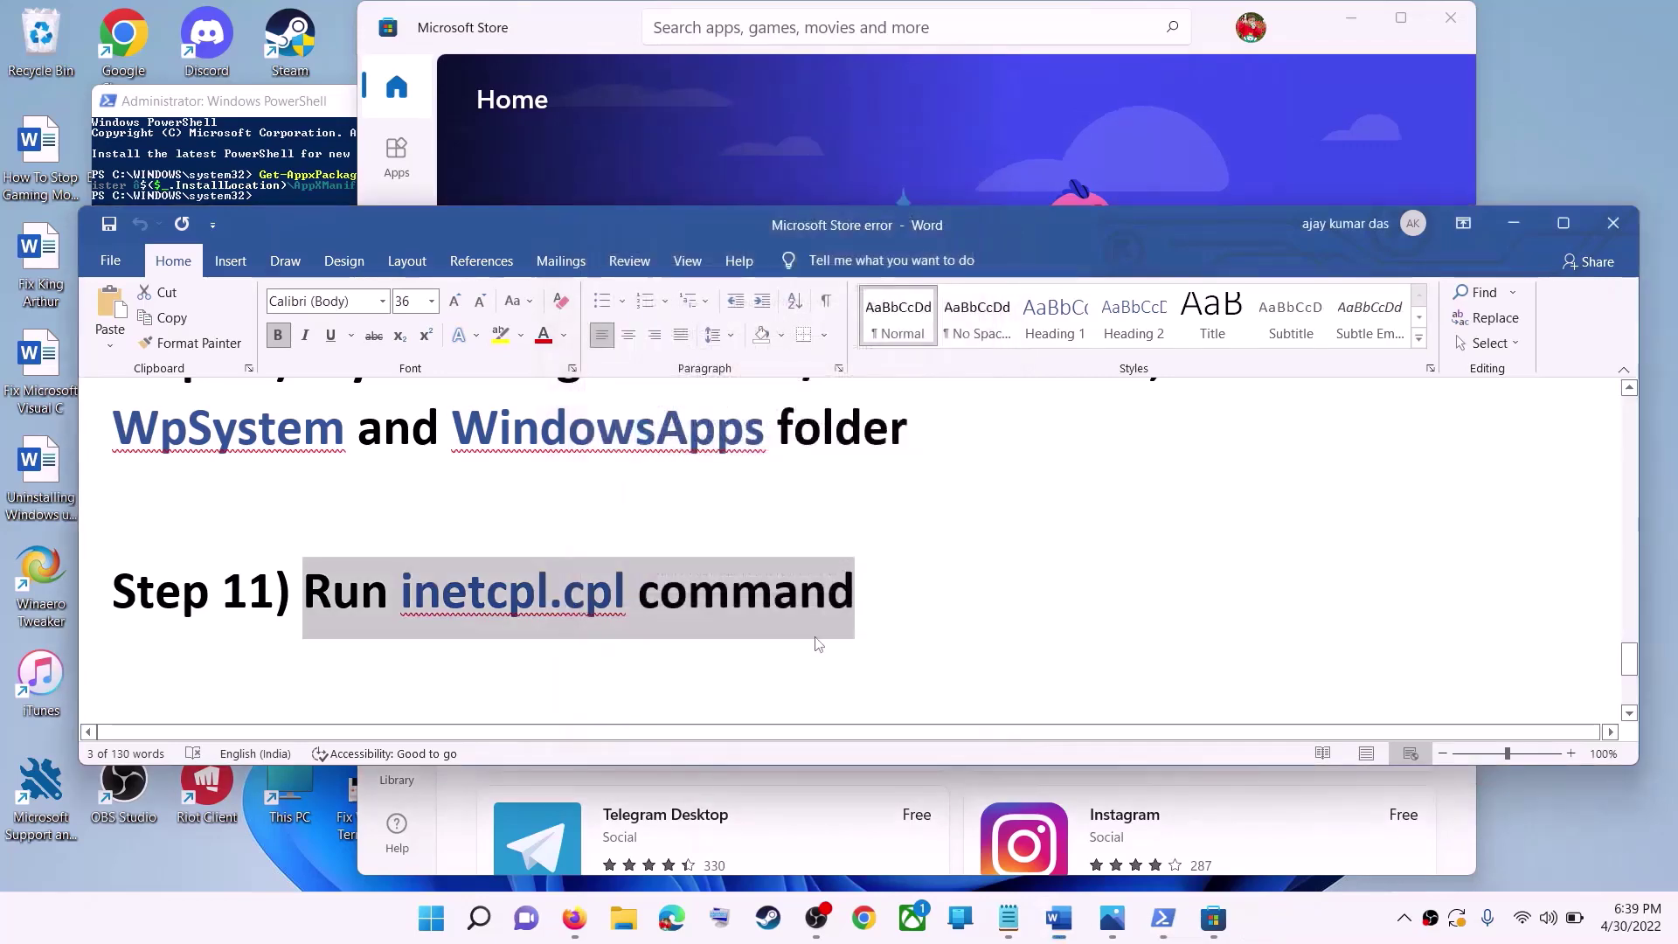
# - Find the Step 12 windows10 and windows11 download links in the Word notes
pyautogui.click(472, 529)
pyautogui.scroll(-3, 525, 542)
pyautogui.scroll(-1, 577, 548)
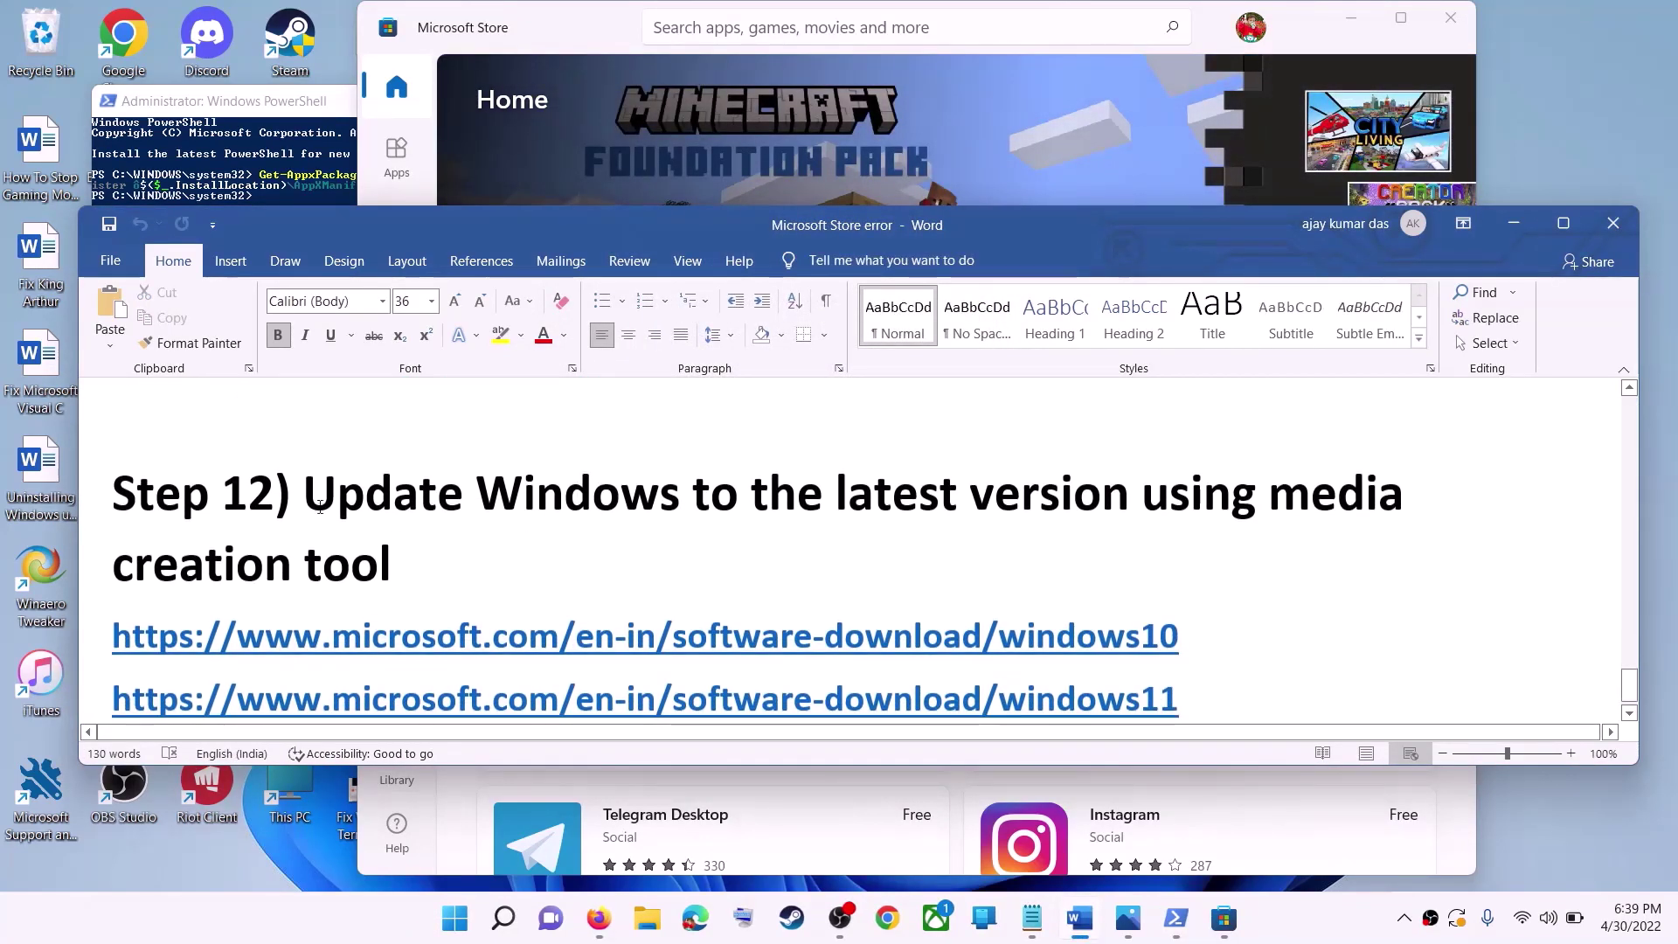
pyautogui.moveTo(304, 495); pyautogui.dragTo(389, 585)
pyautogui.click(390, 585)
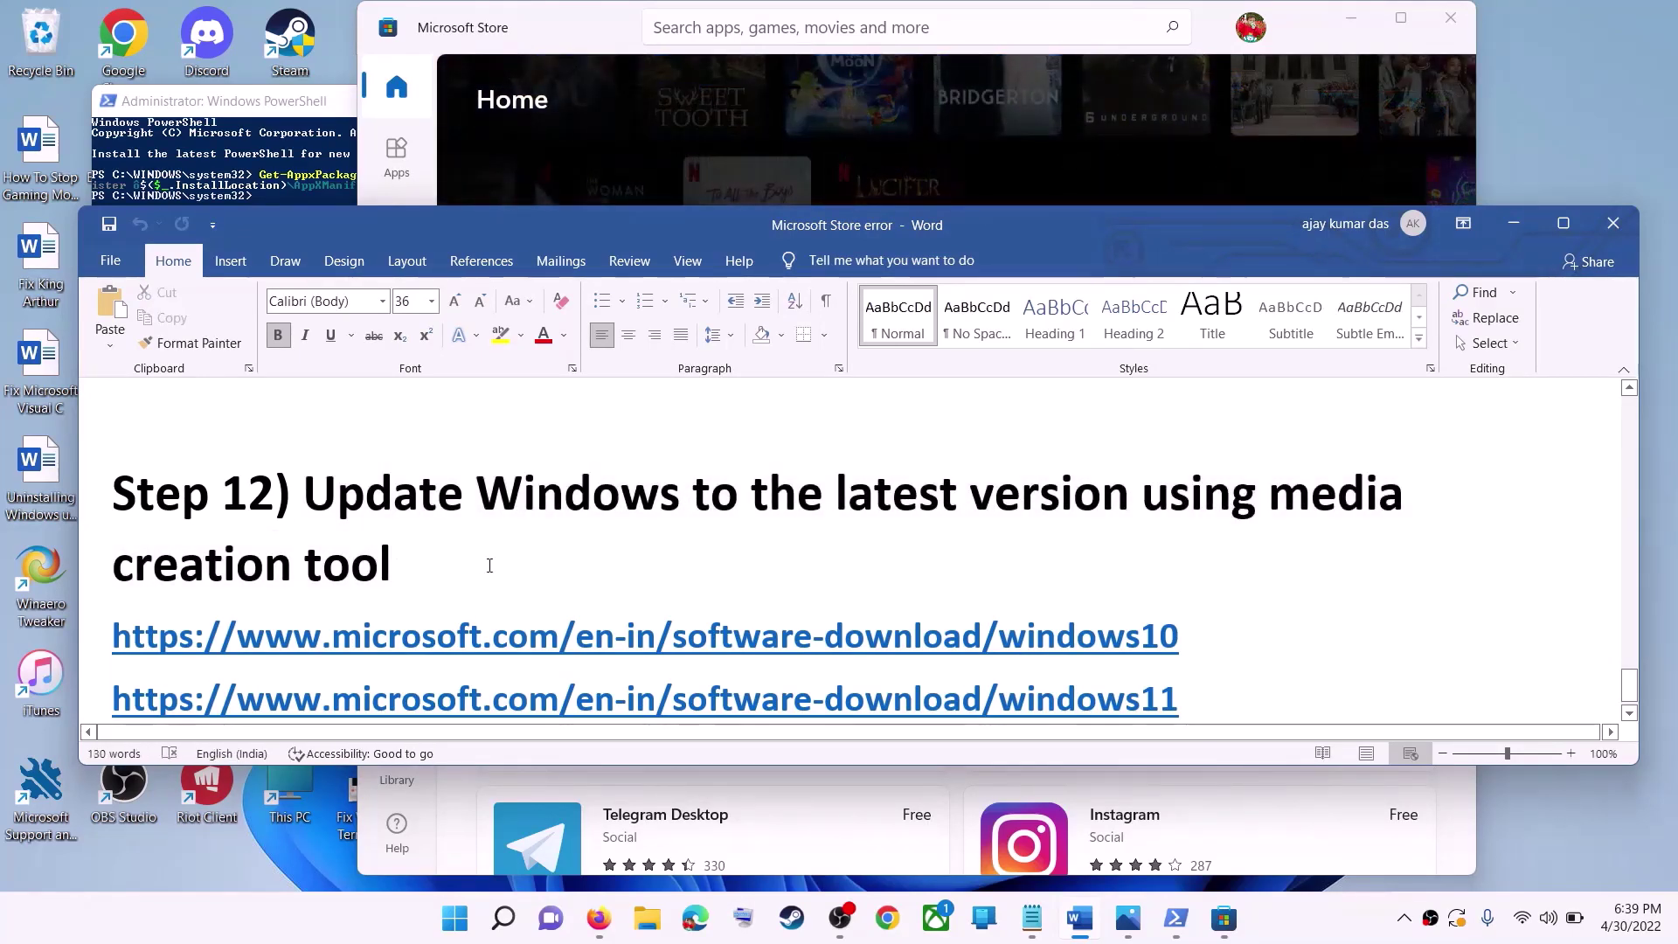
pyautogui.scroll(-1, 491, 564)
pyautogui.tripleClick(1222, 599)
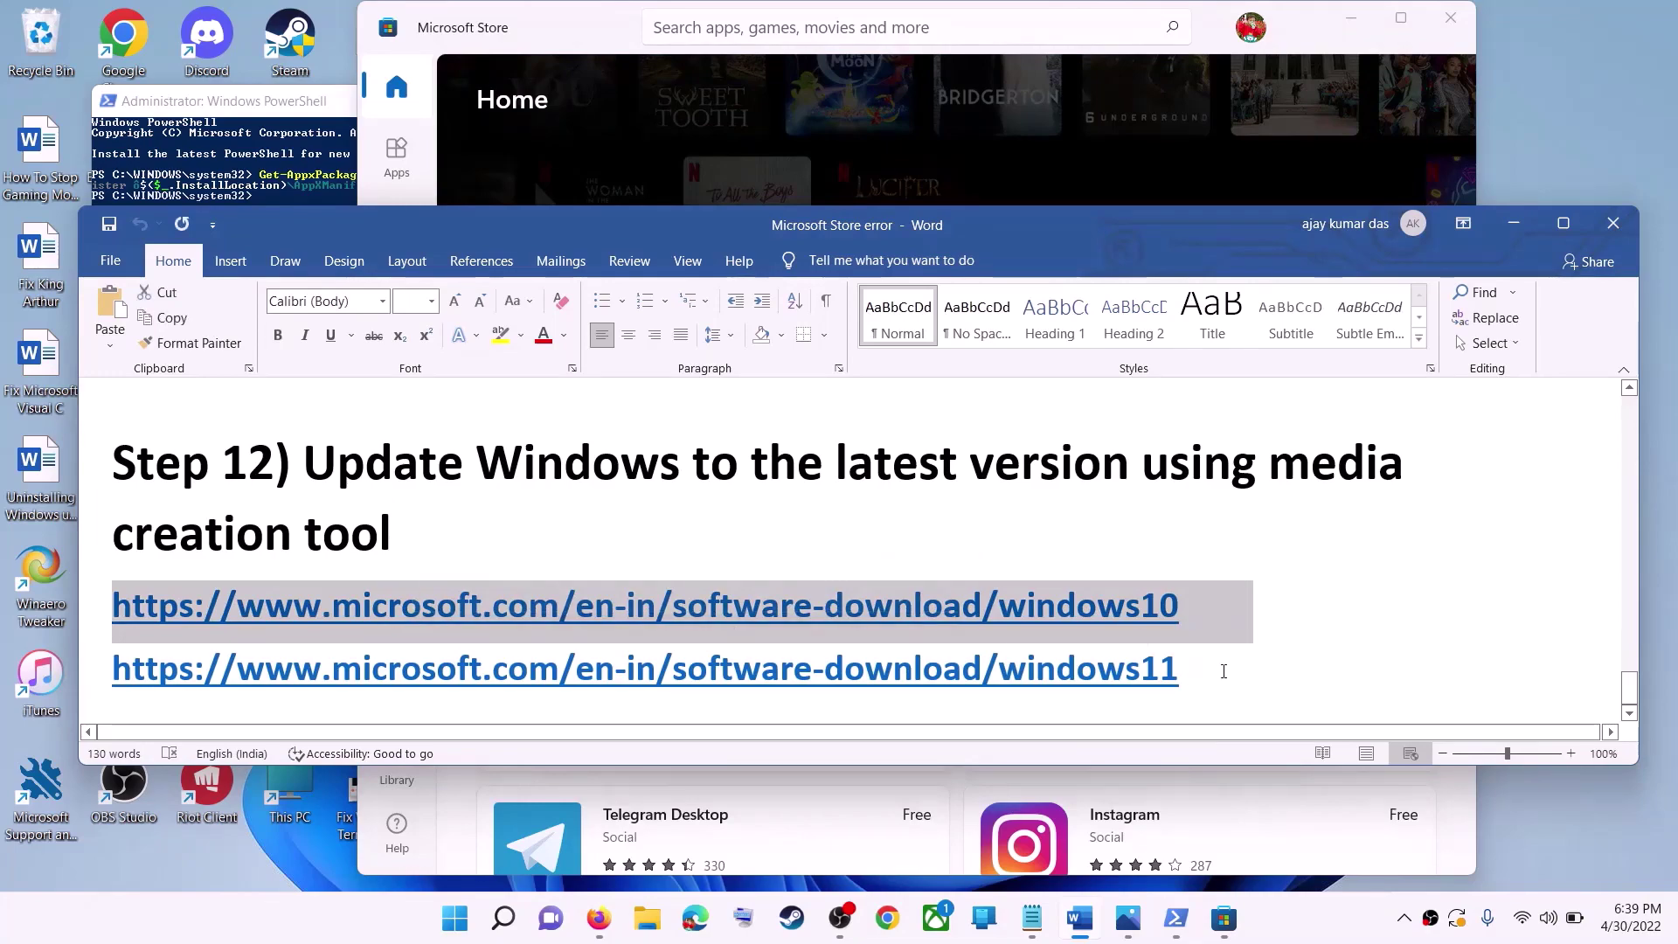
pyautogui.tripleClick(1222, 673)
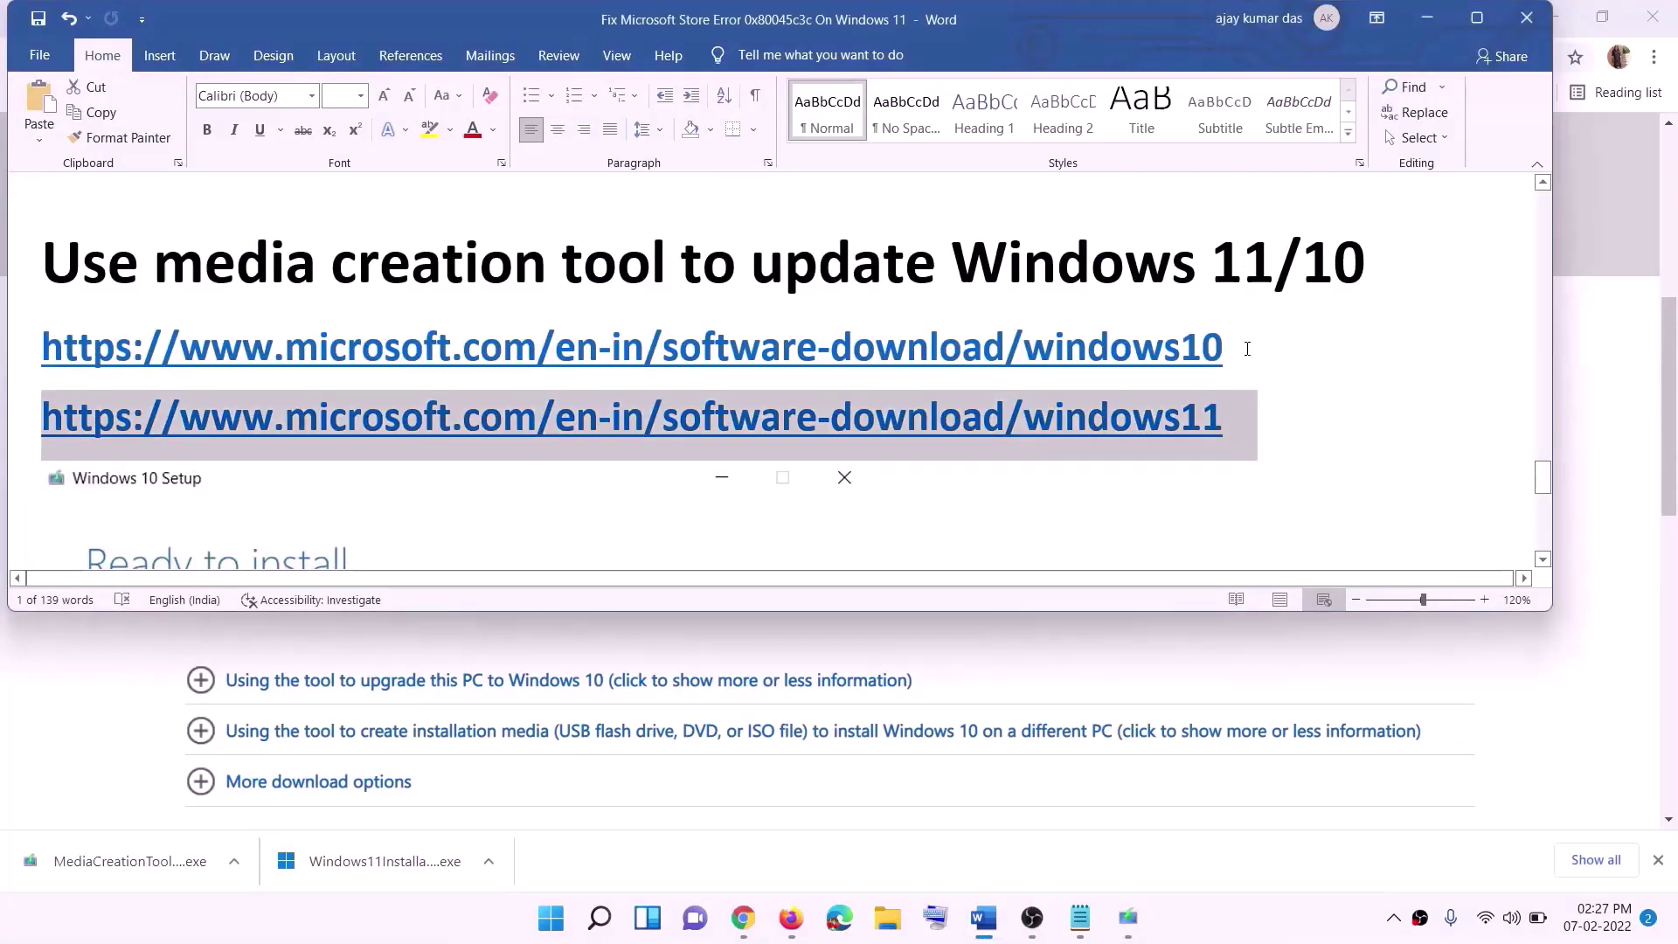
pyautogui.tripleClick(1241, 347)
pyautogui.tripleClick(912, 418)
# - Minimize Word and scroll Chrome's Download Windows 10 page to the installation media section
pyautogui.click(1427, 18)
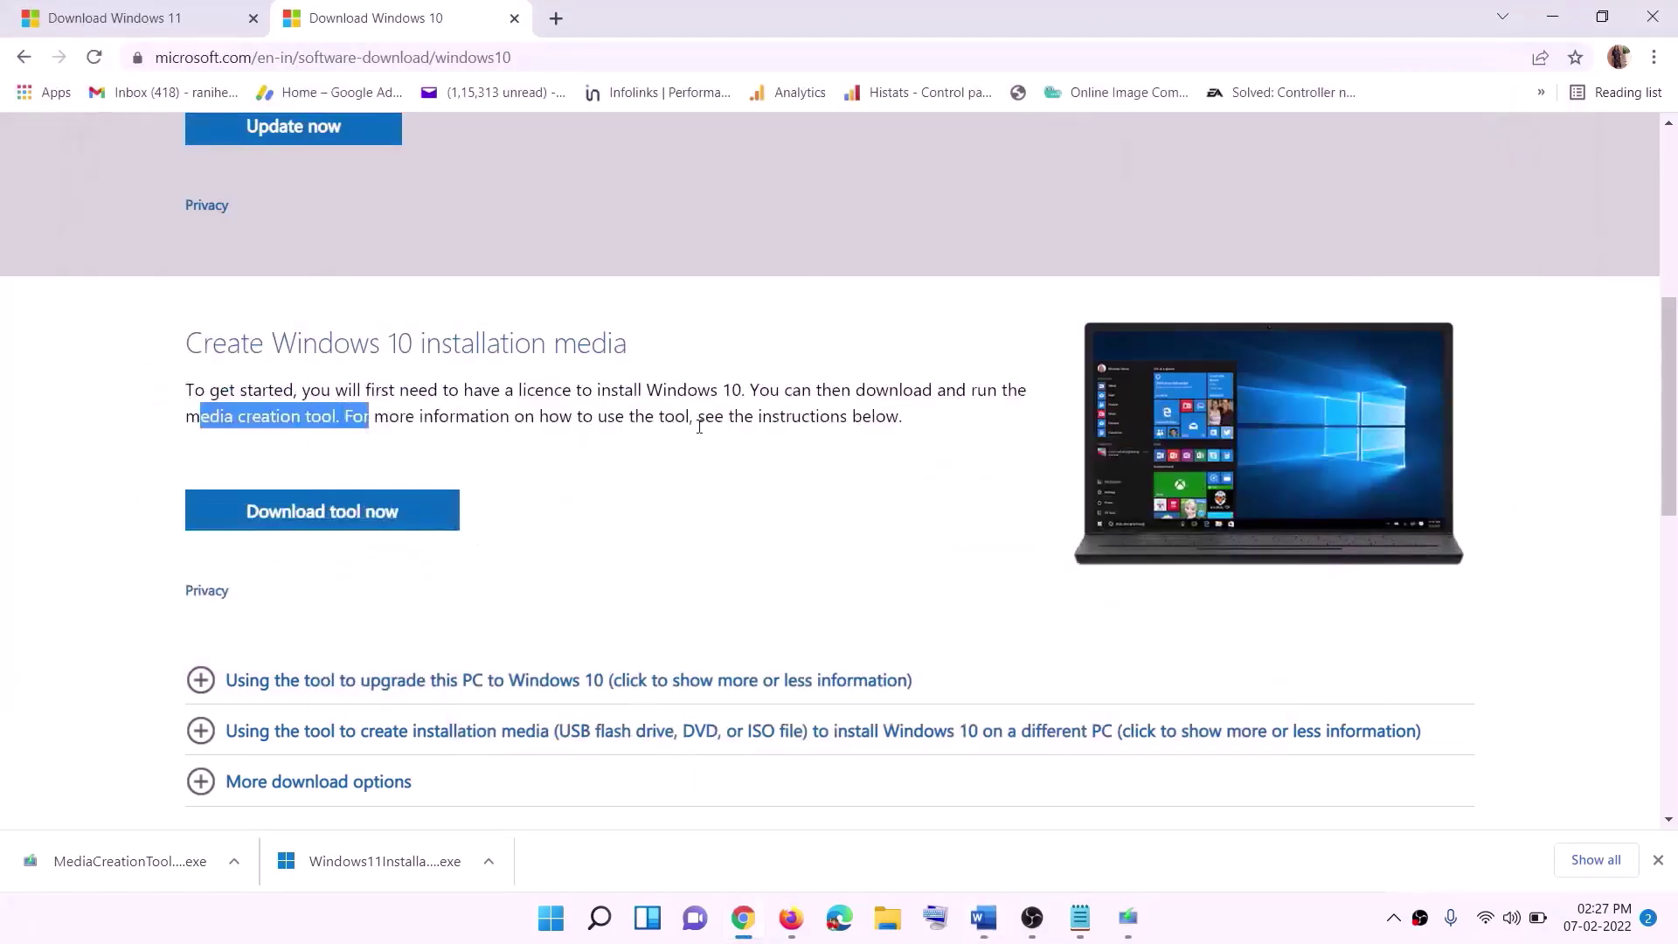
pyautogui.scroll(6, 706, 428)
pyautogui.scroll(-5, 564, 492)
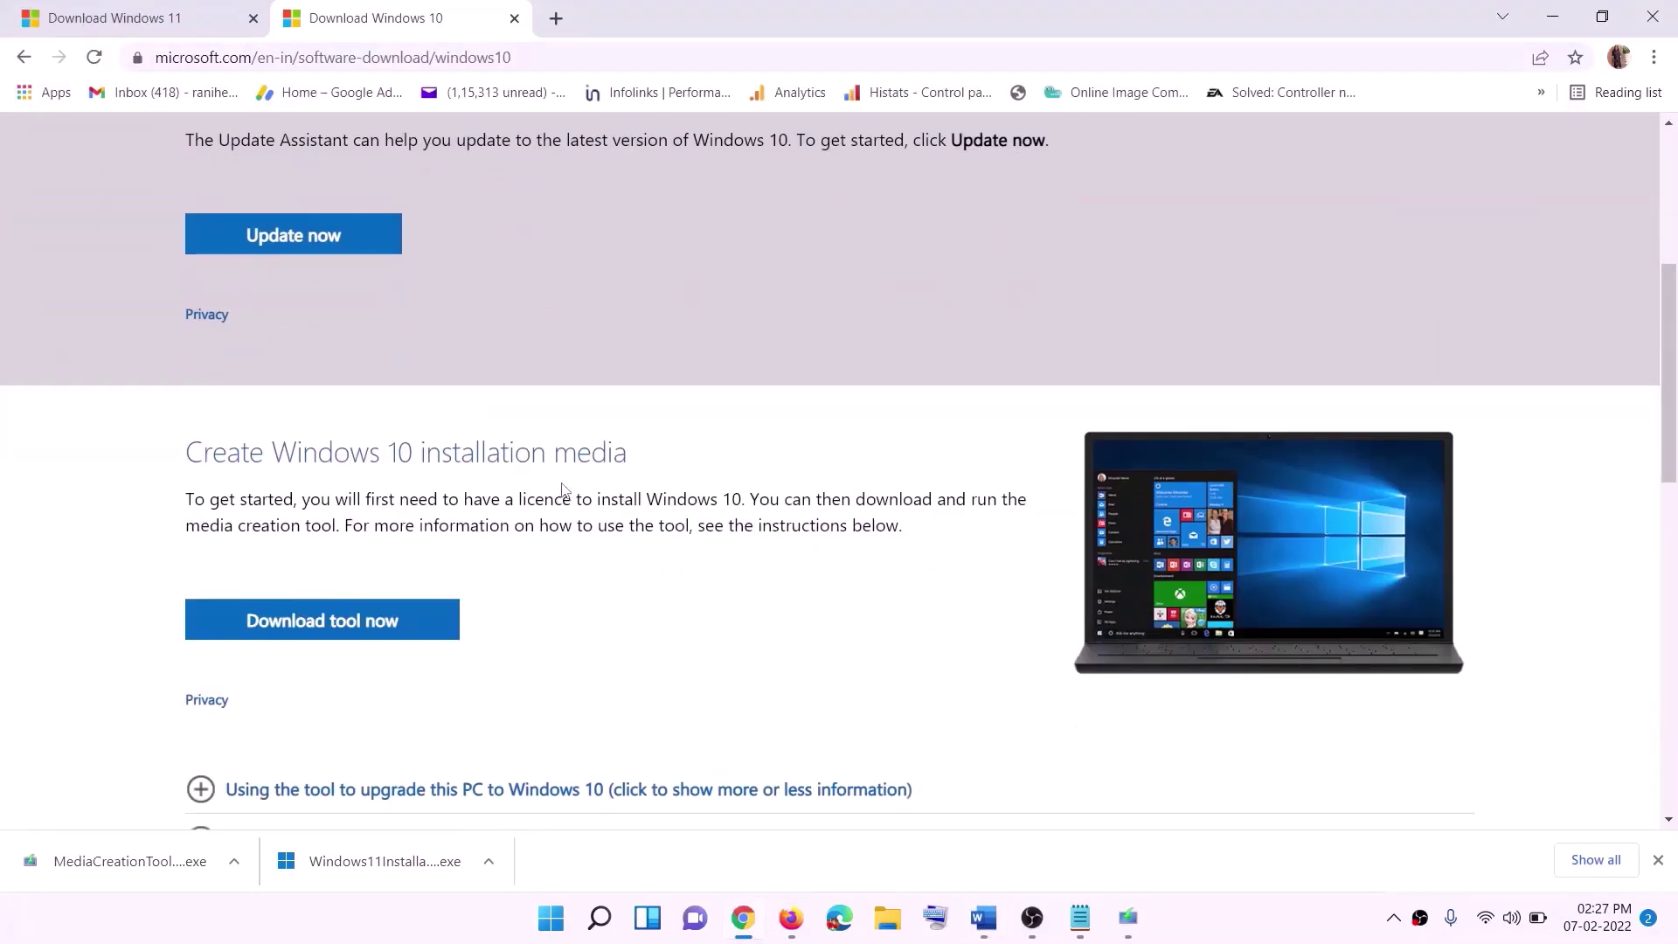
pyautogui.moveTo(200, 526); pyautogui.dragTo(374, 525)
pyautogui.scroll(-3, 558, 481)
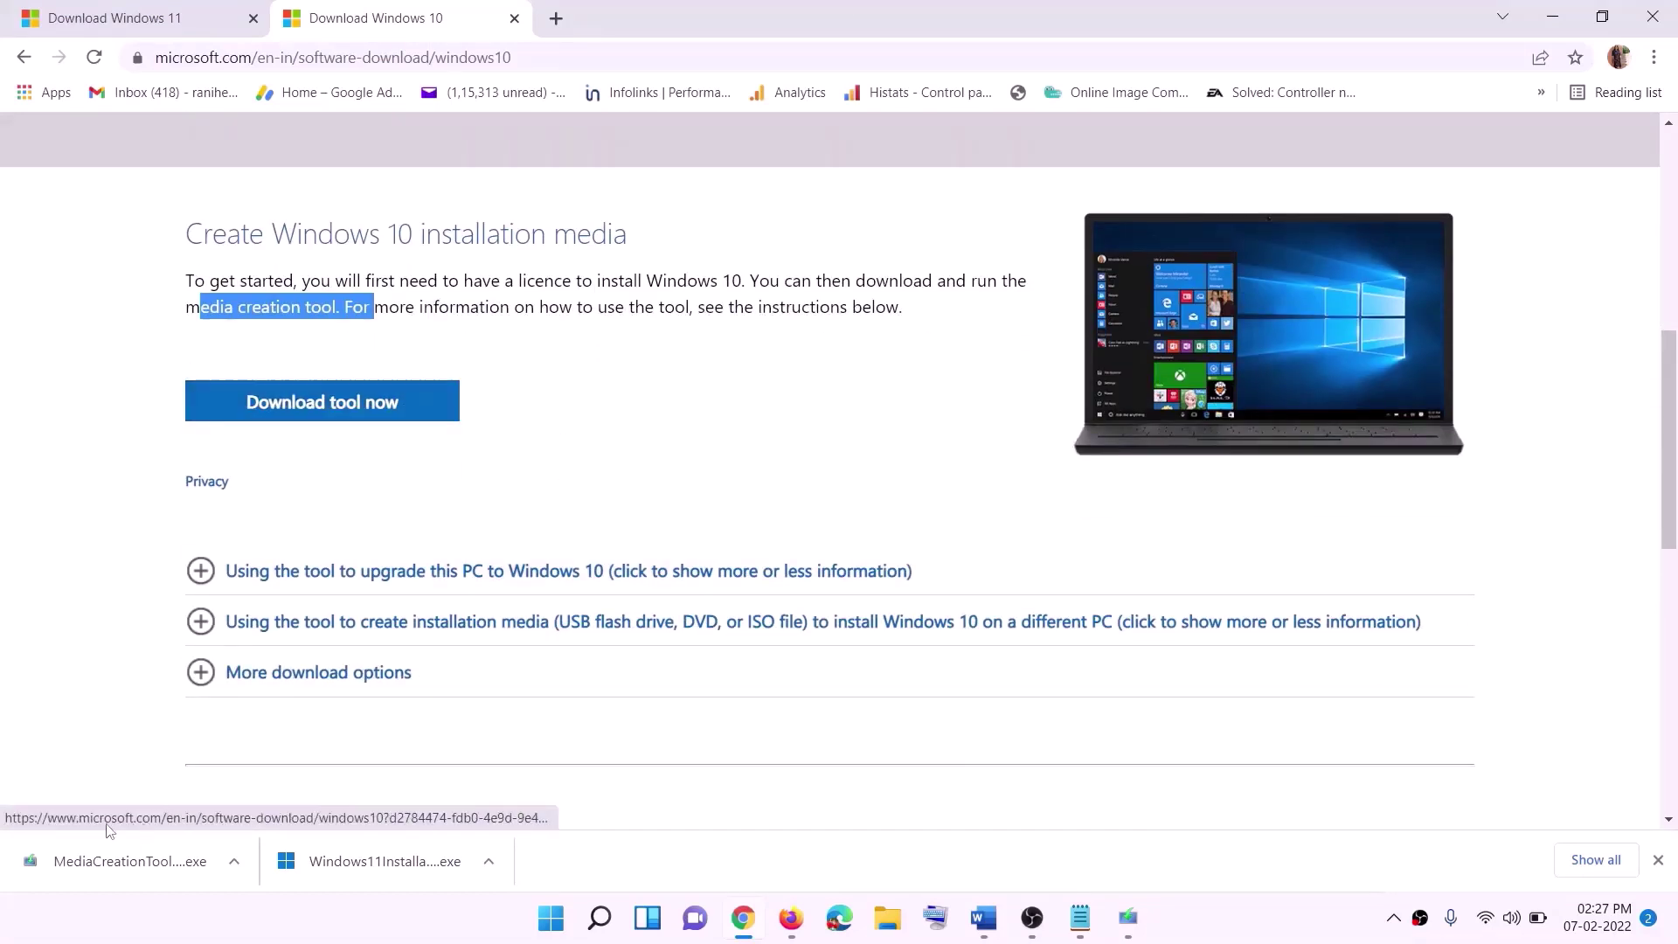
# - Accept the Windows 10 Setup license terms and continue upgrading this PC to Ready to install
pyautogui.click(1145, 930)
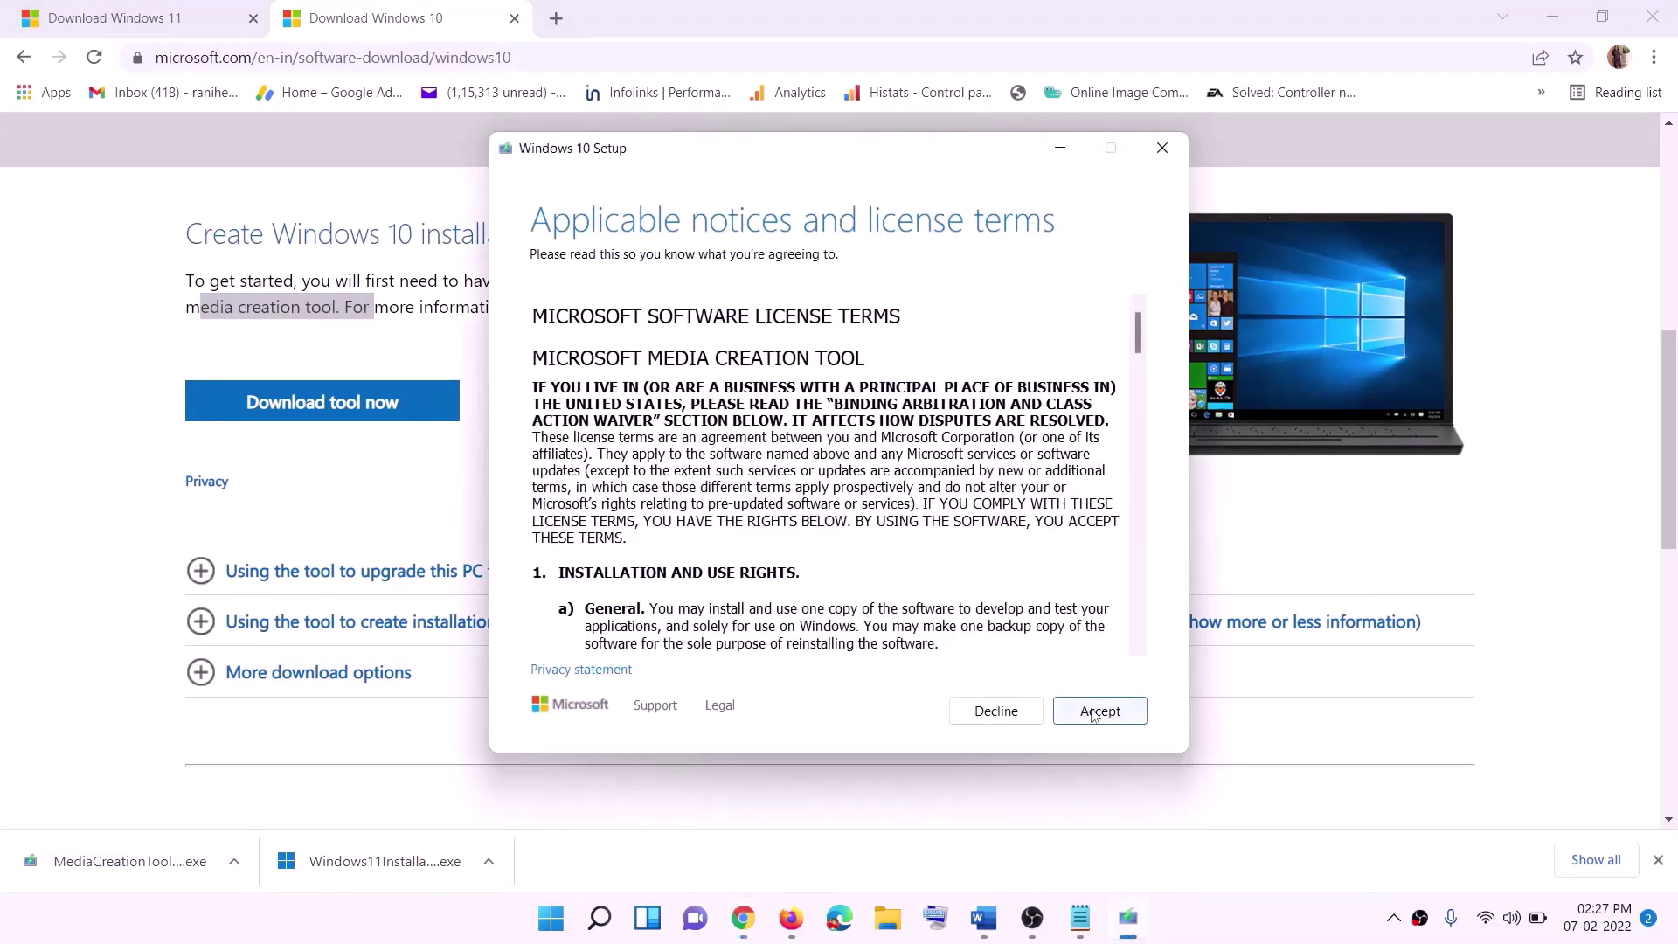
pyautogui.click(1092, 712)
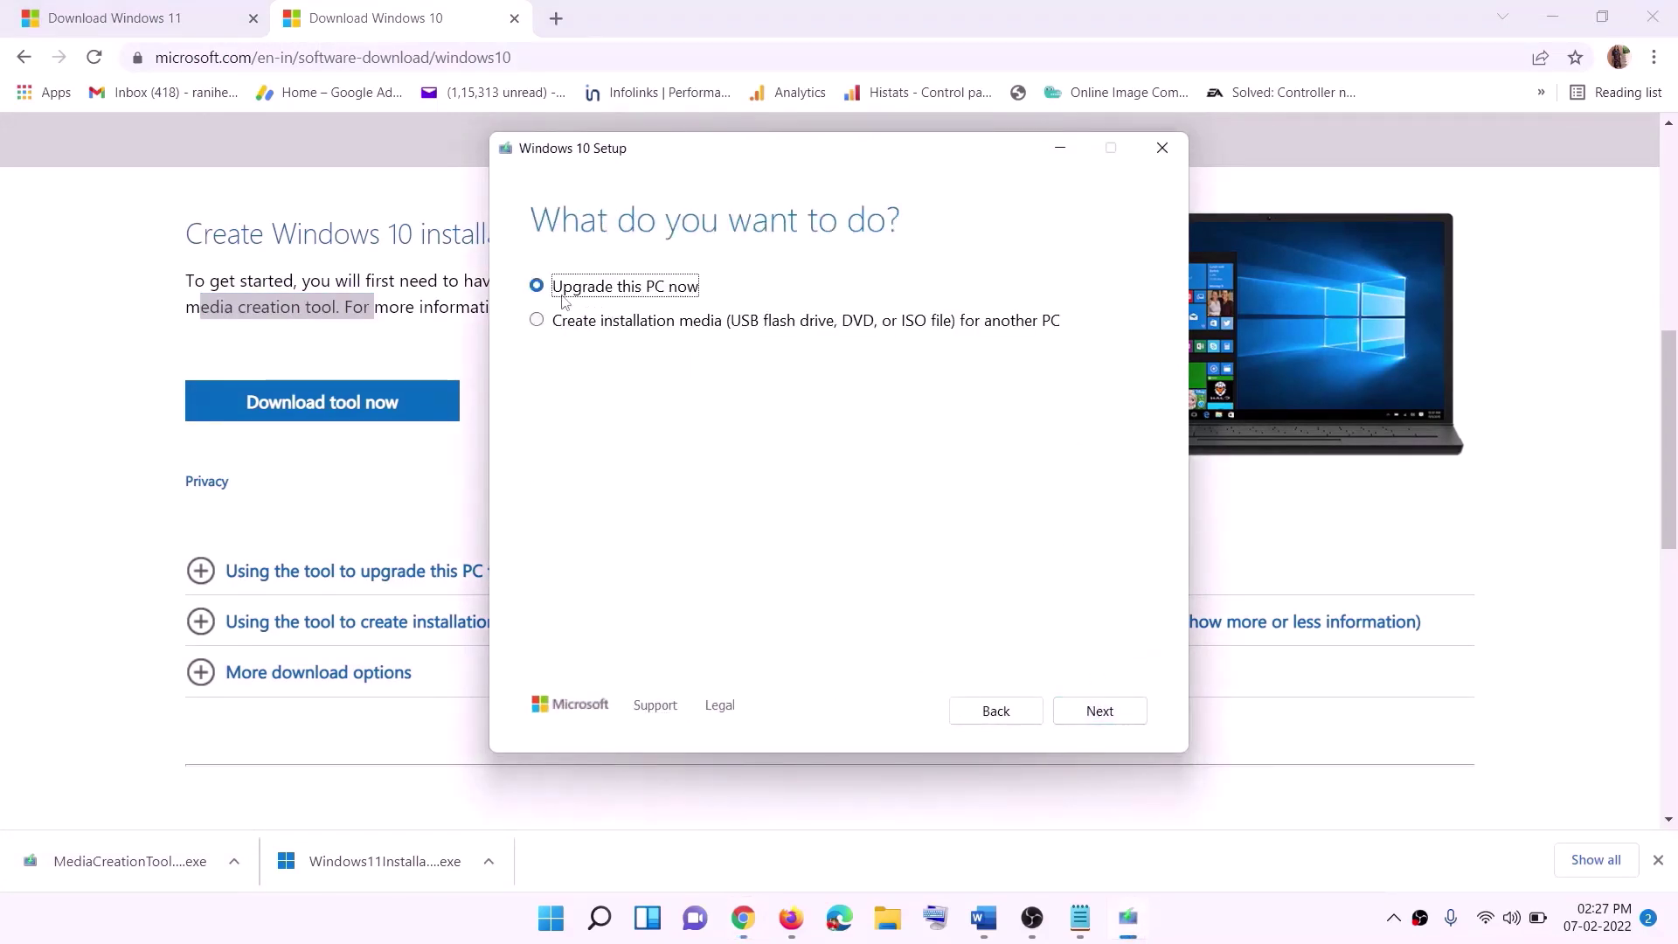
pyautogui.click(1099, 713)
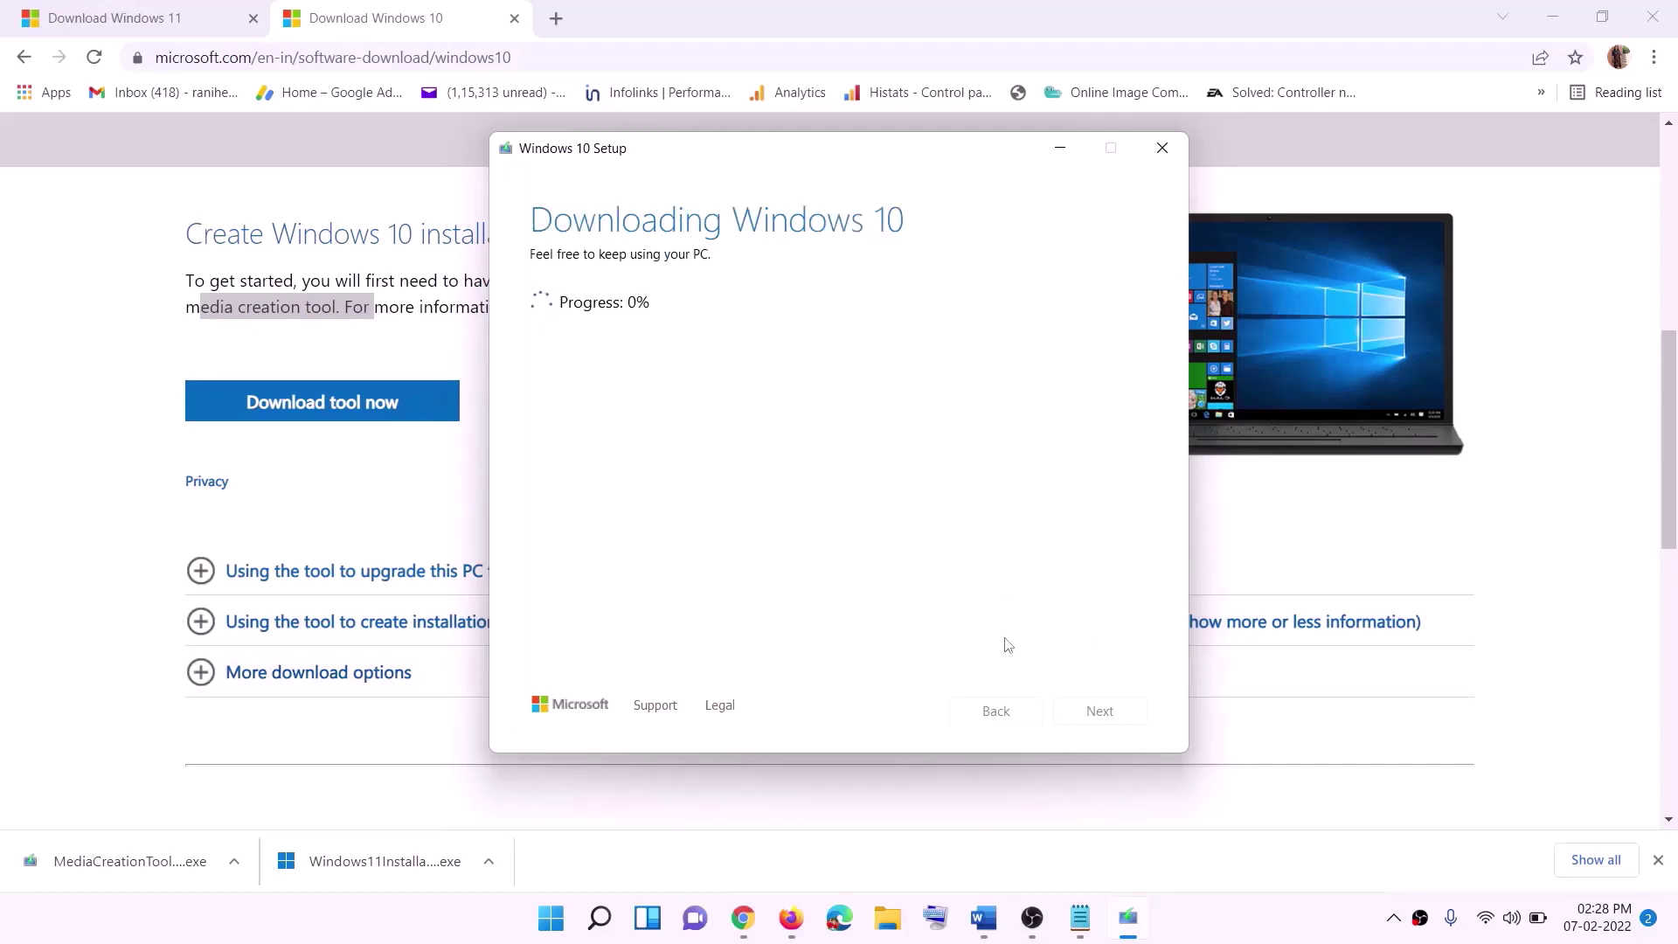
pyautogui.click(1239, 935)
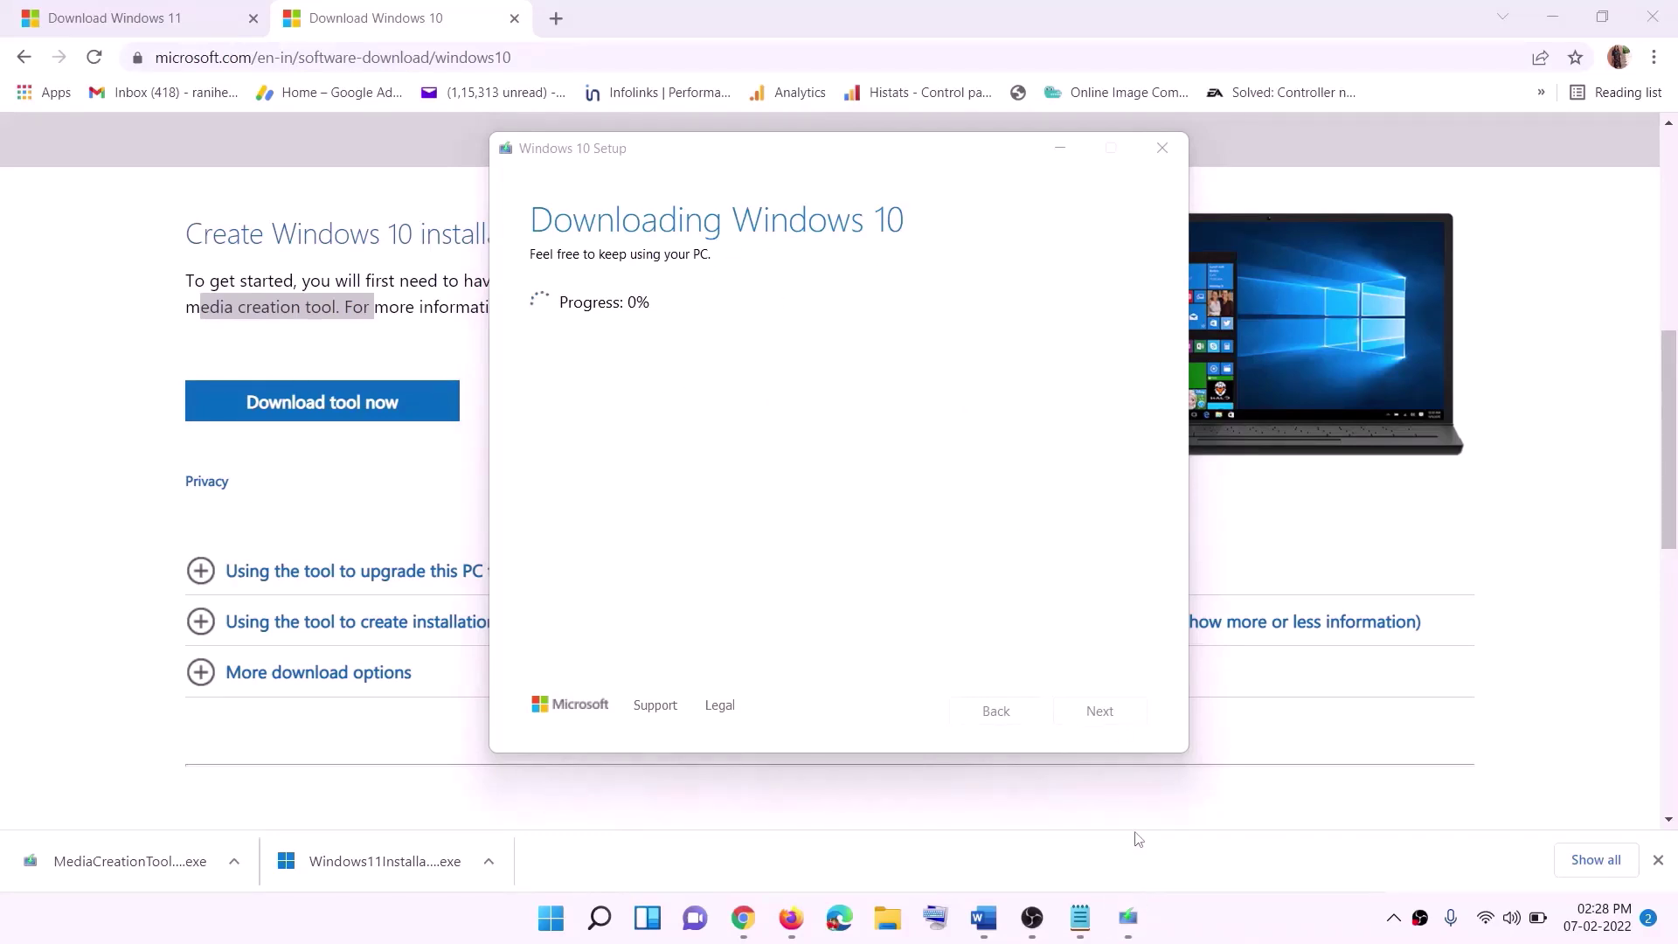
# - Maximize the Word instructions document, read through the notes, then return to the Chrome download page
pyautogui.click(984, 918)
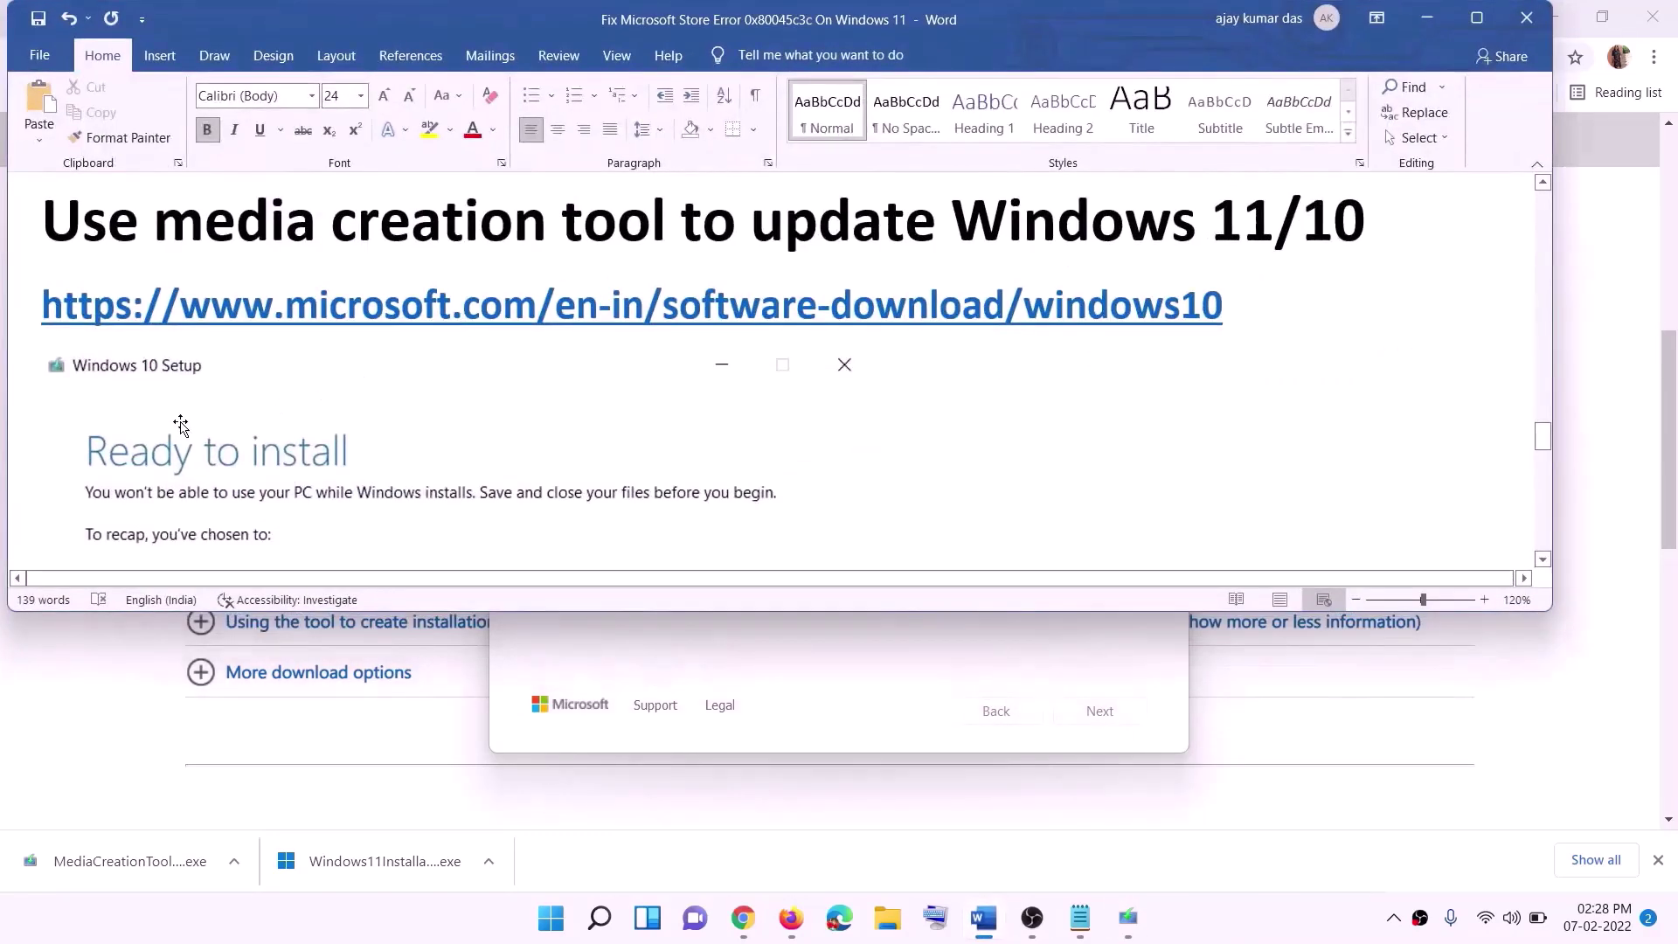
pyautogui.scroll(-1, 188, 426)
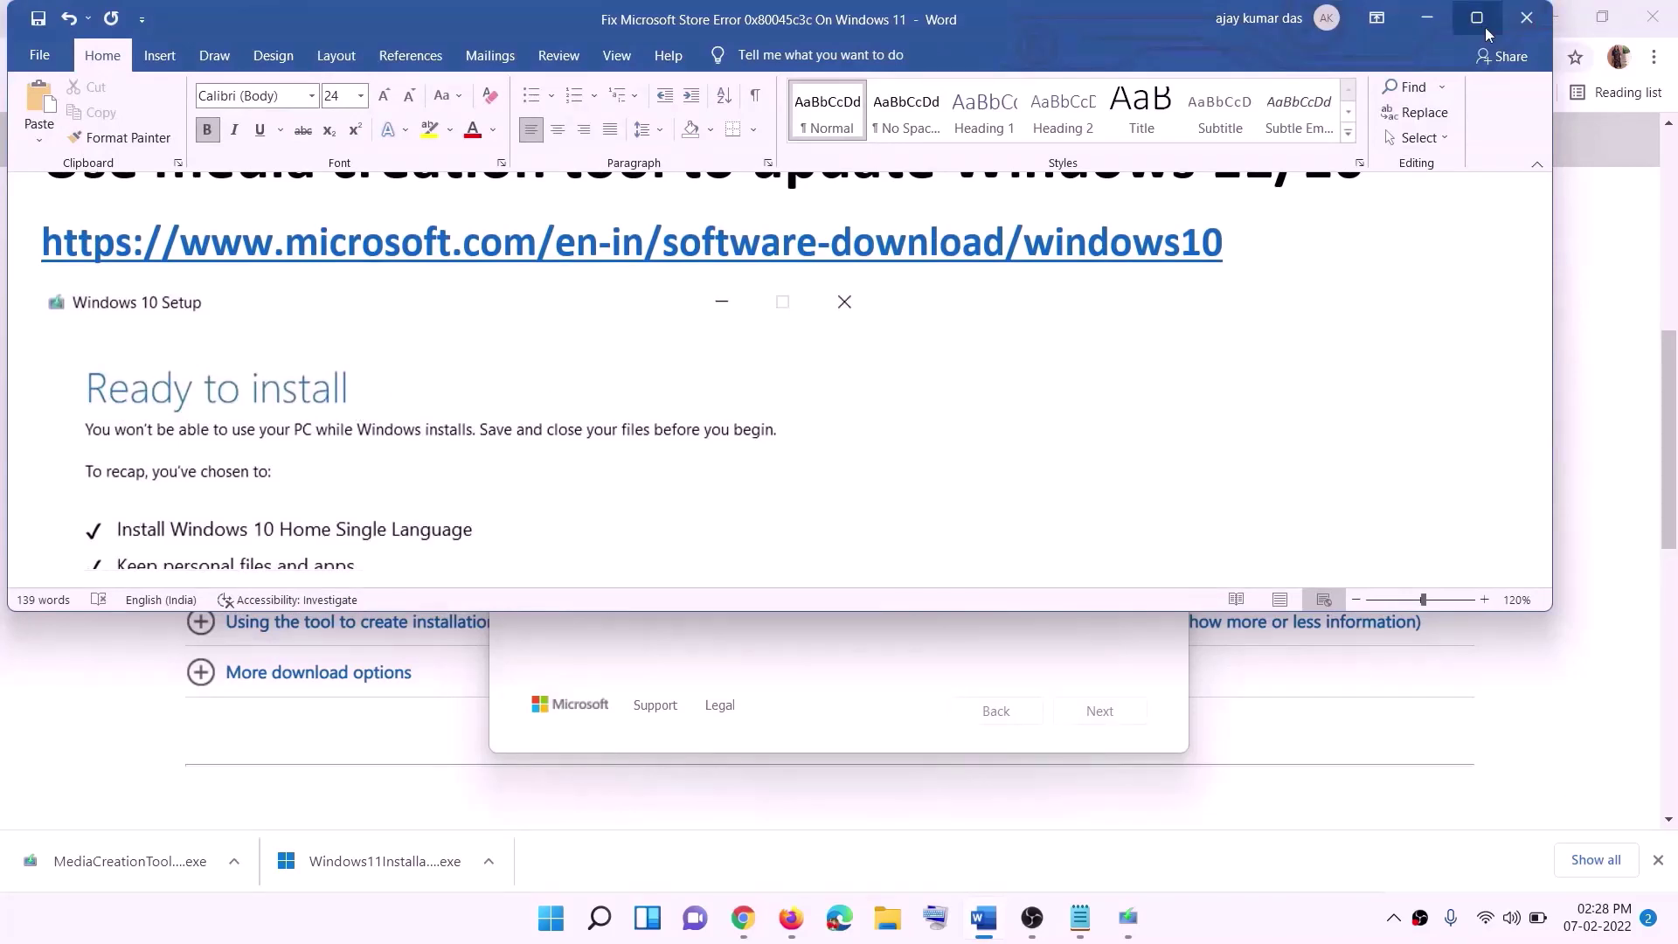
pyautogui.click(1476, 17)
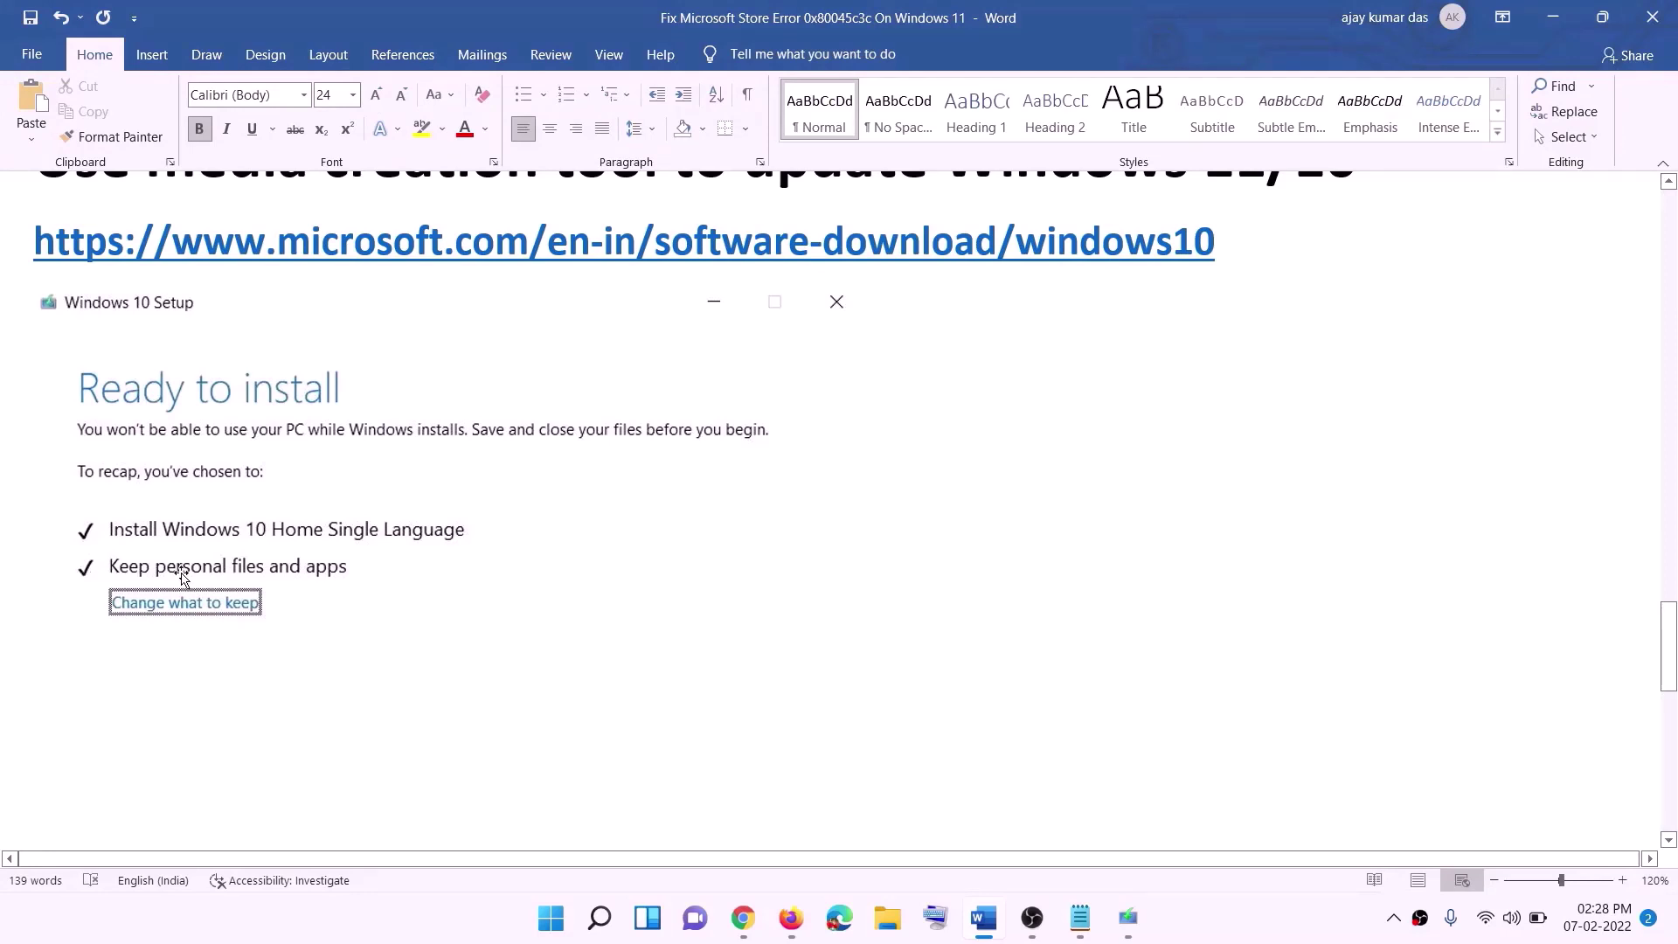
pyautogui.scroll(-1, 863, 609)
pyautogui.scroll(-3, 862, 609)
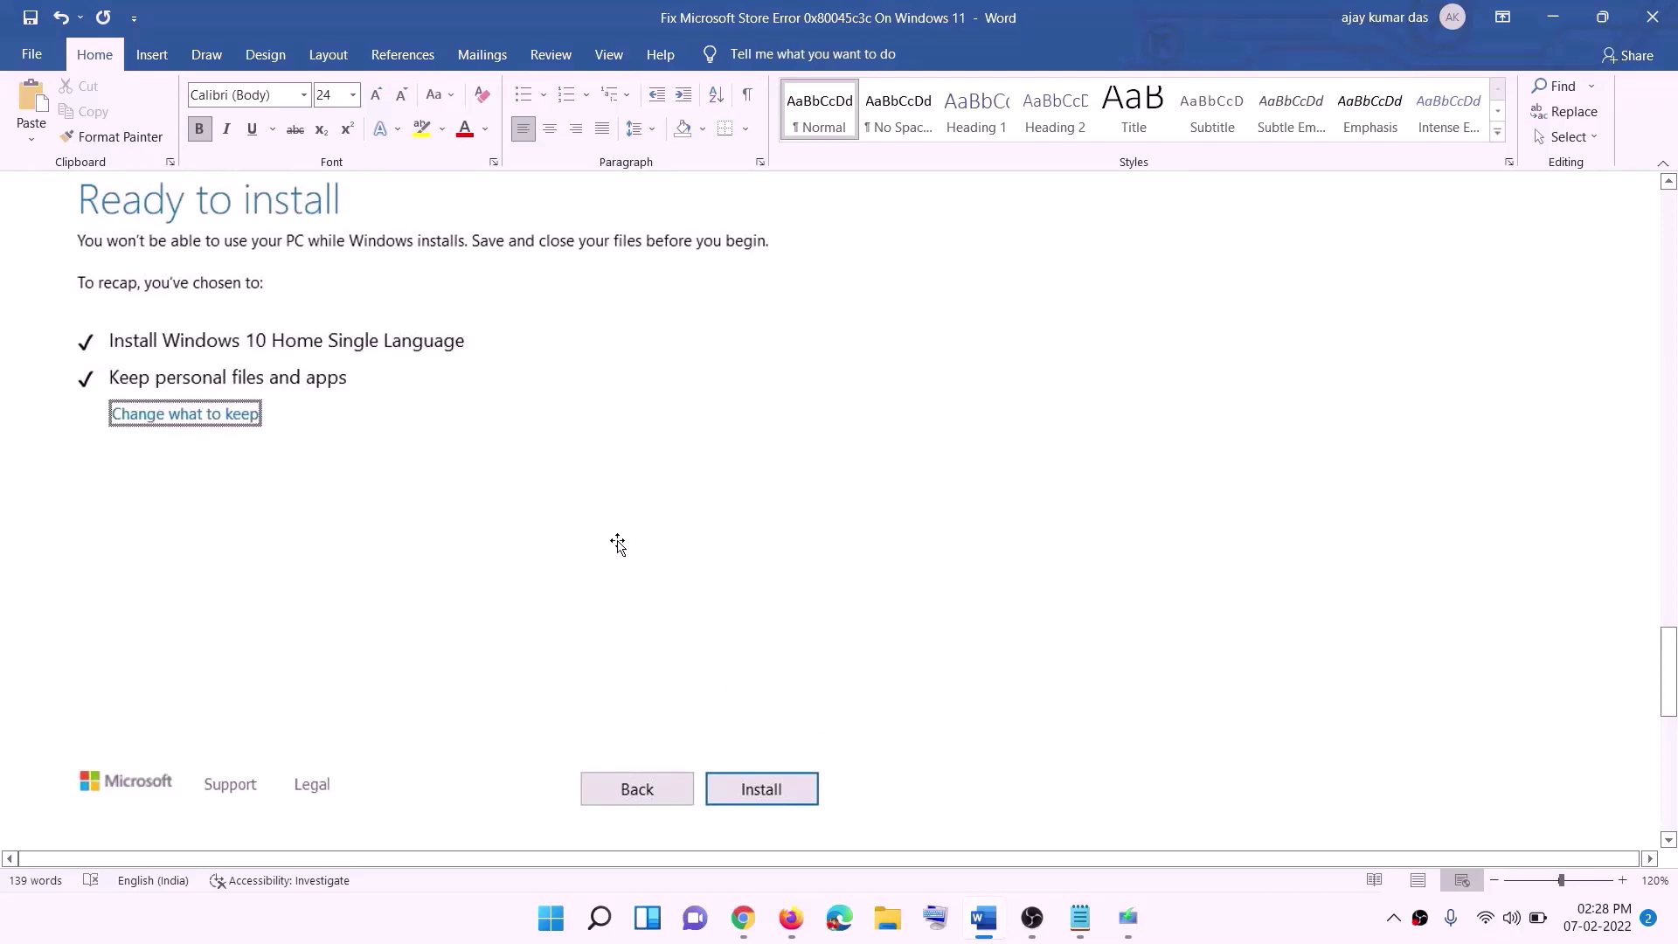
pyautogui.scroll(1, 687, 542)
pyautogui.scroll(2, 687, 542)
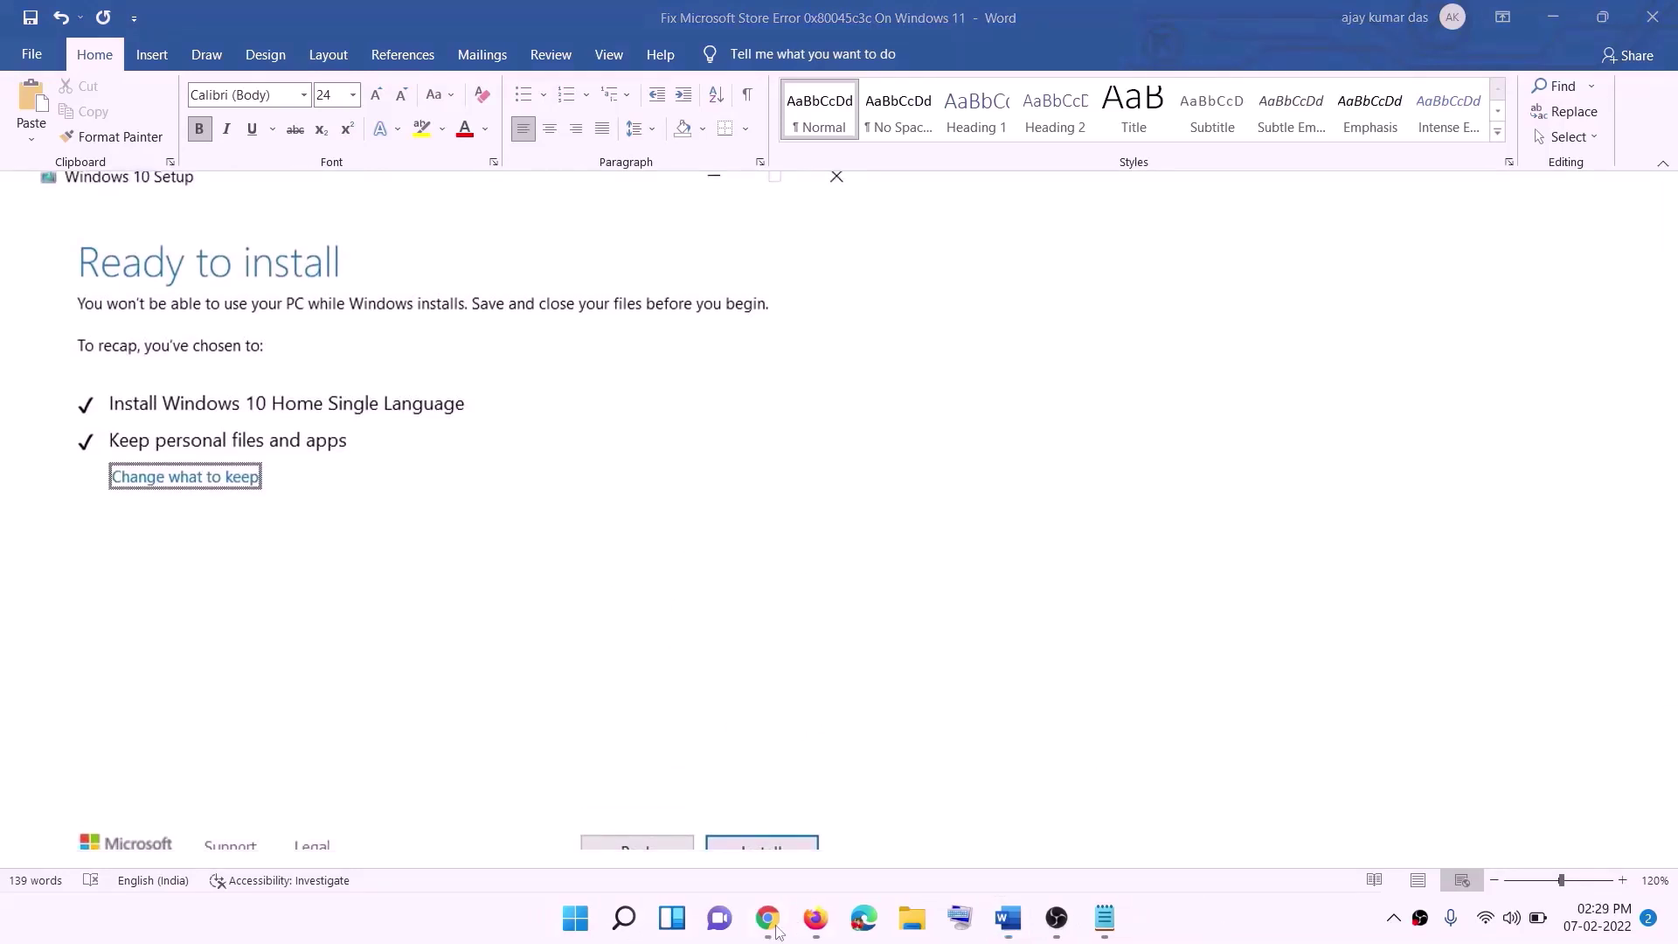
pyautogui.click(768, 918)
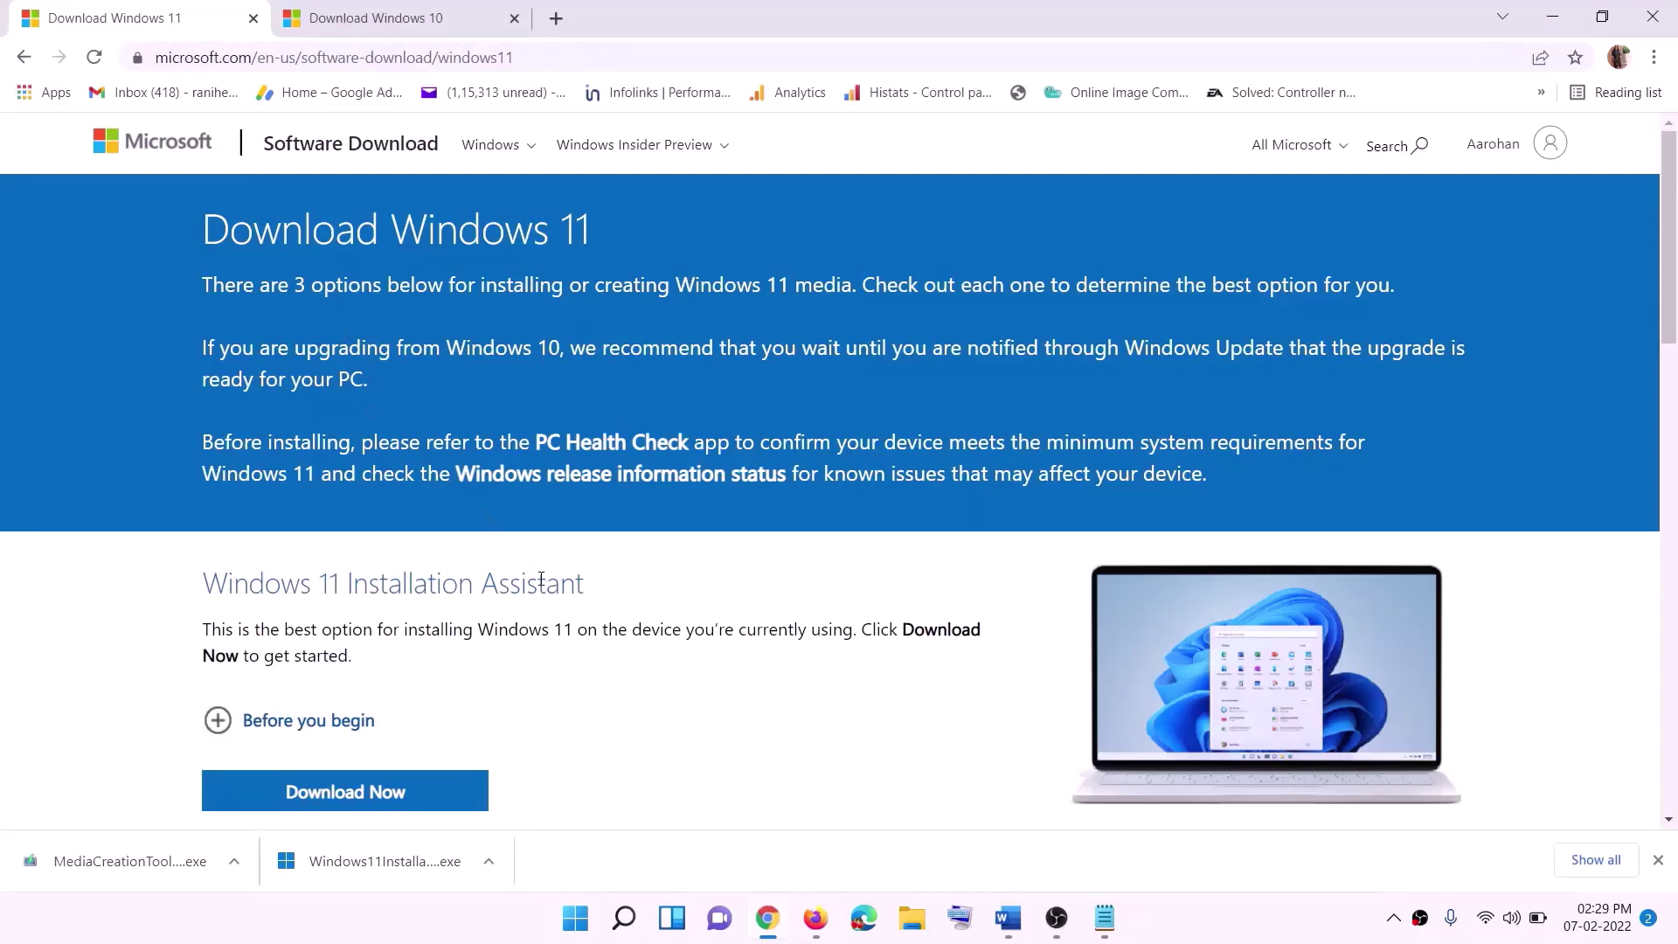
# - Download and run the Windows 11 media creation tool, allowing it to make changes
pyautogui.scroll(-5, 222, 285)
pyautogui.moveTo(315, 519); pyautogui.dragTo(484, 519)
pyautogui.click(332, 664)
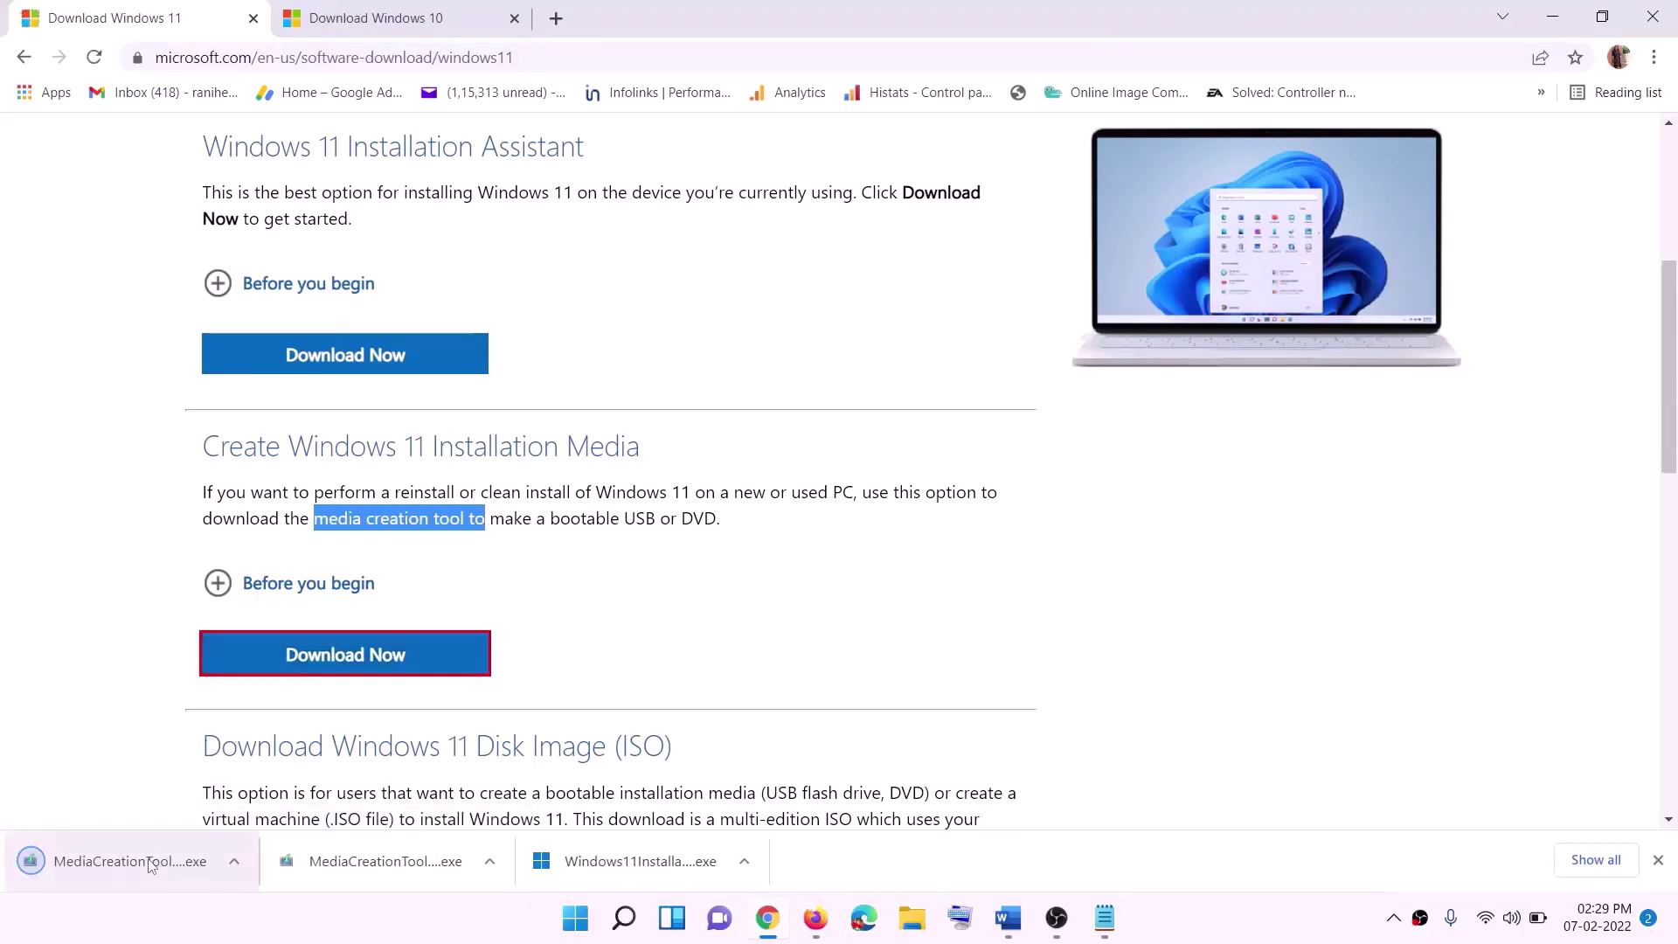
pyautogui.click(116, 865)
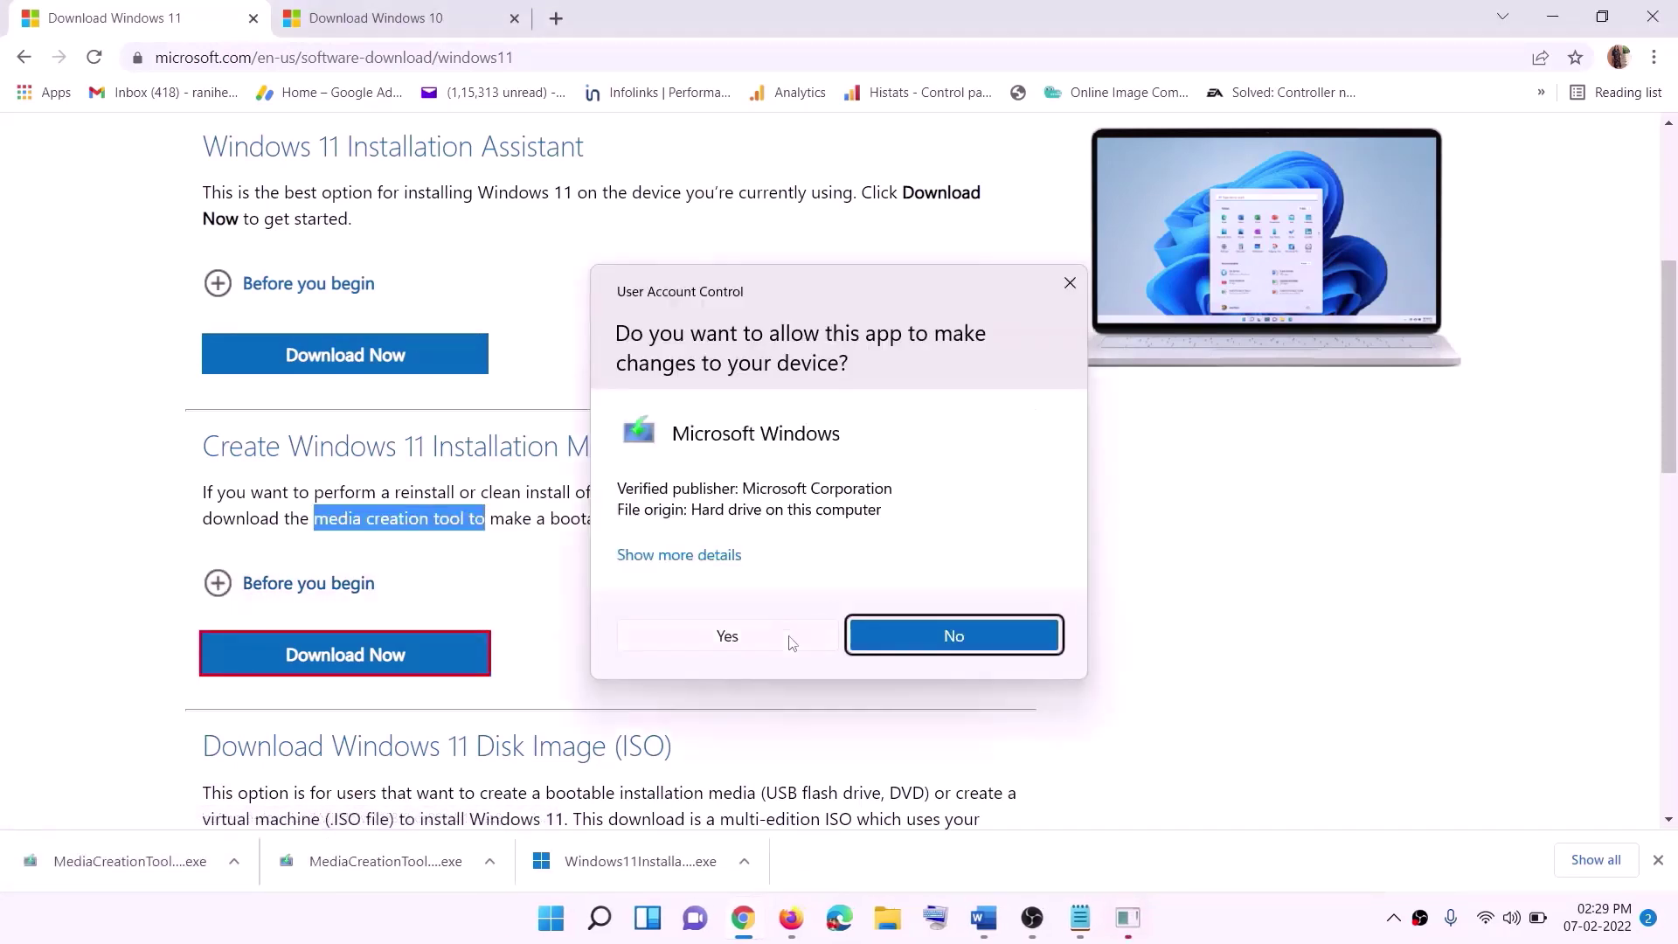
pyautogui.click(741, 641)
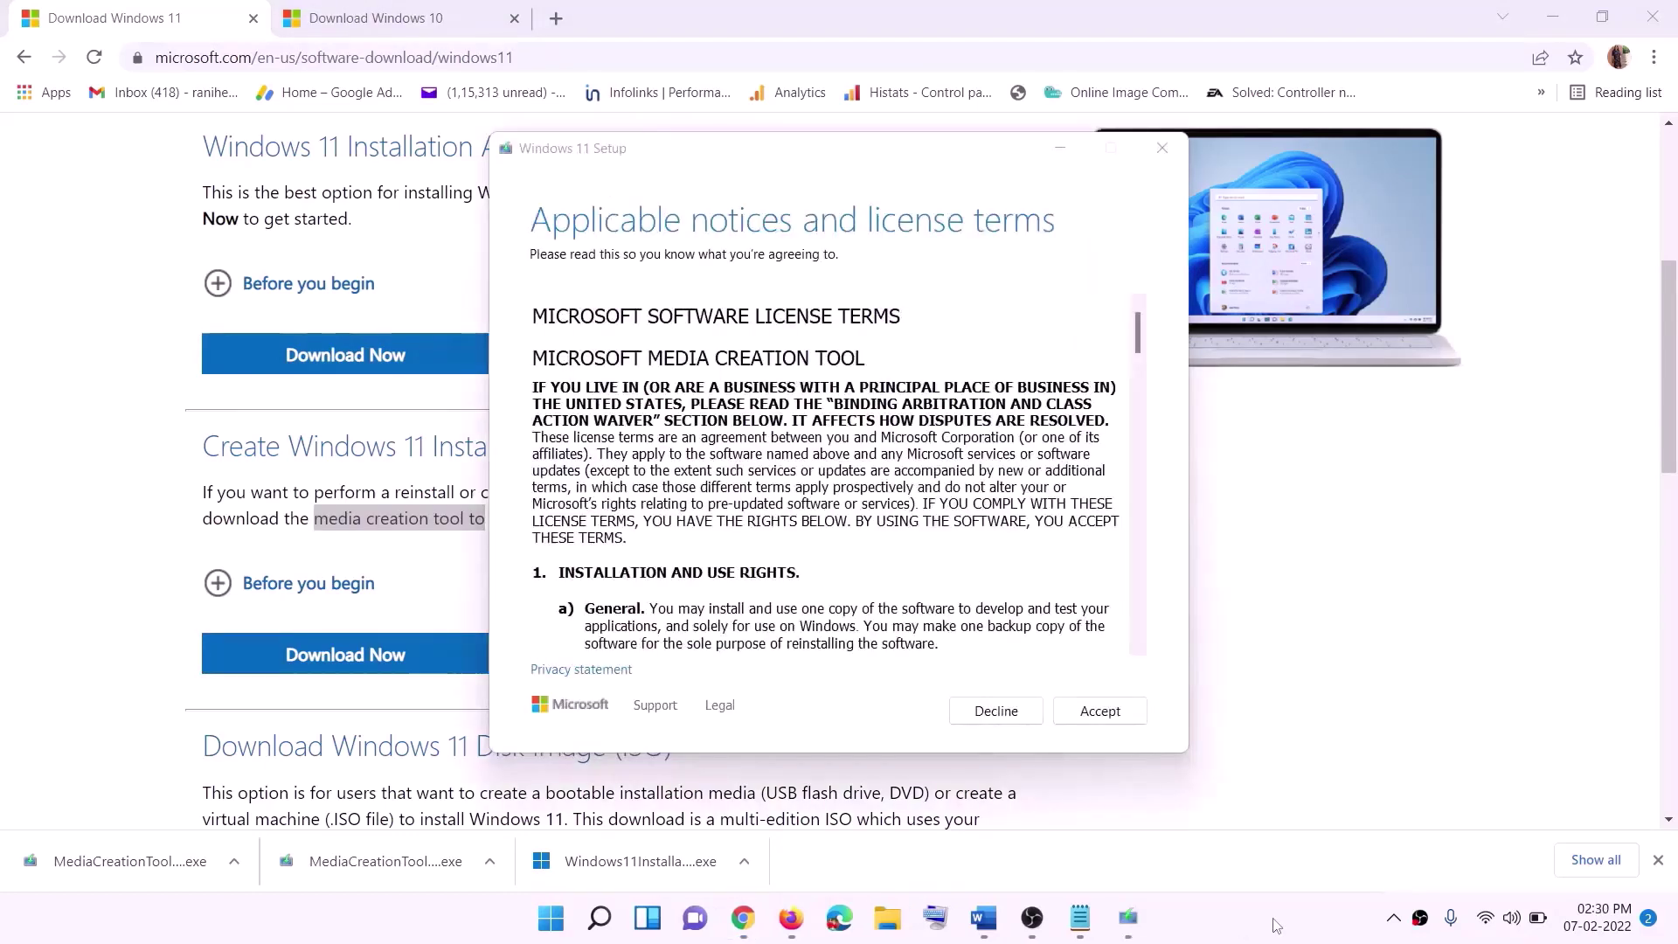
# - Accept the license, keep the recommended edition, and save an ISO named Windows to the Desktop
pyautogui.click(1099, 710)
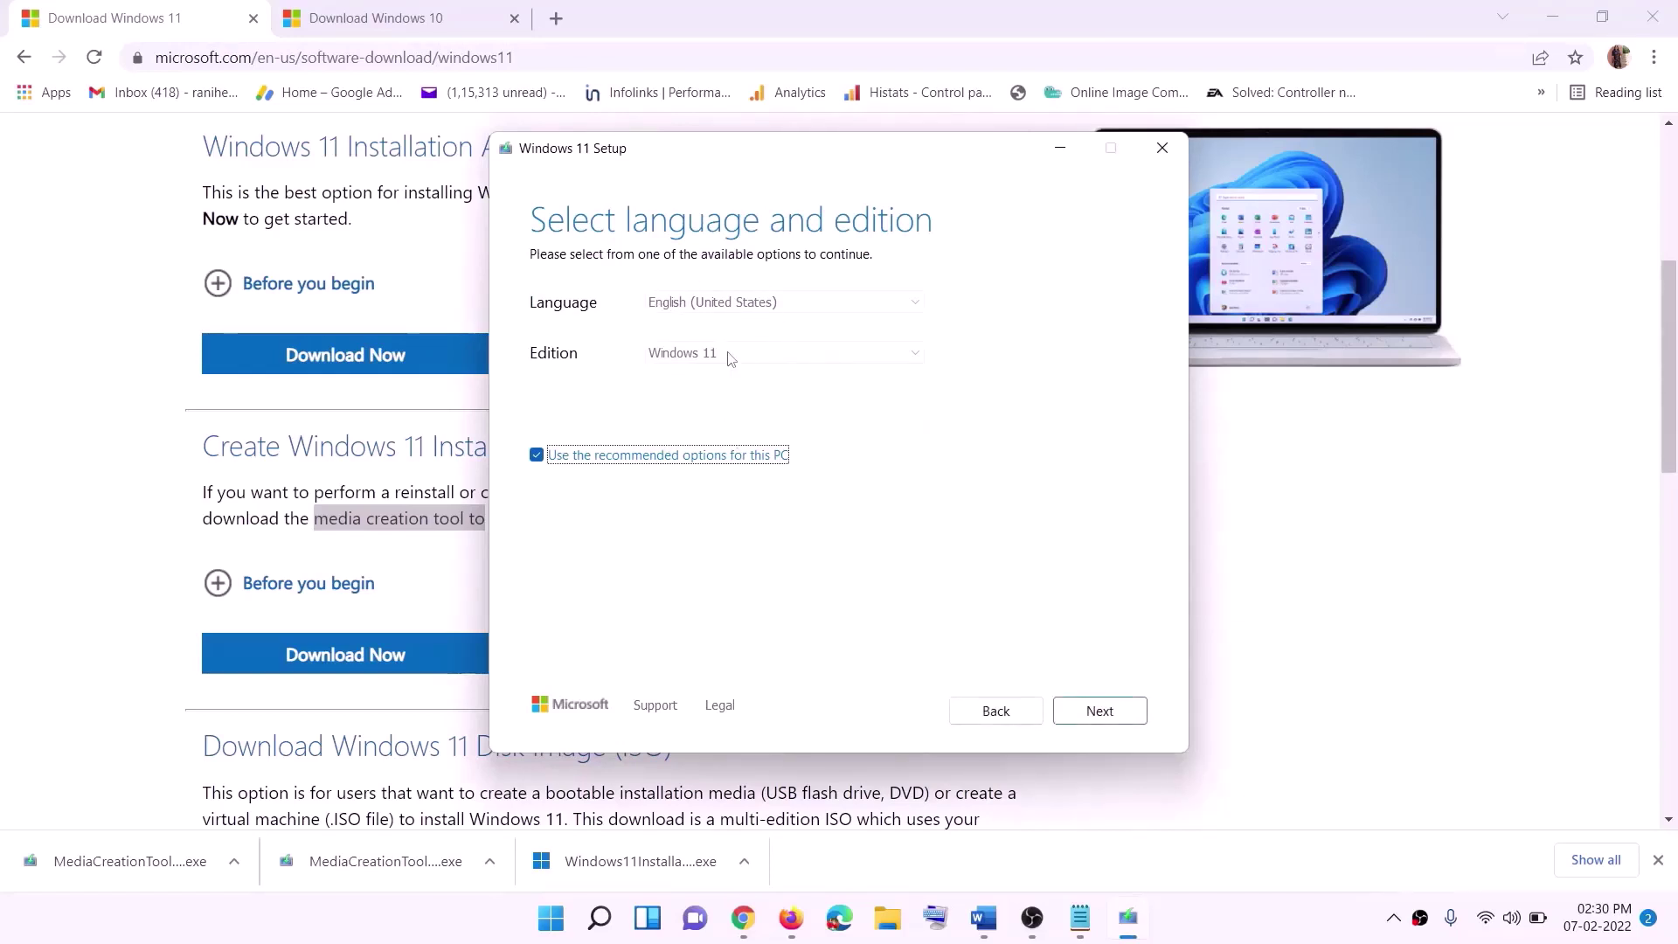
pyautogui.click(1088, 714)
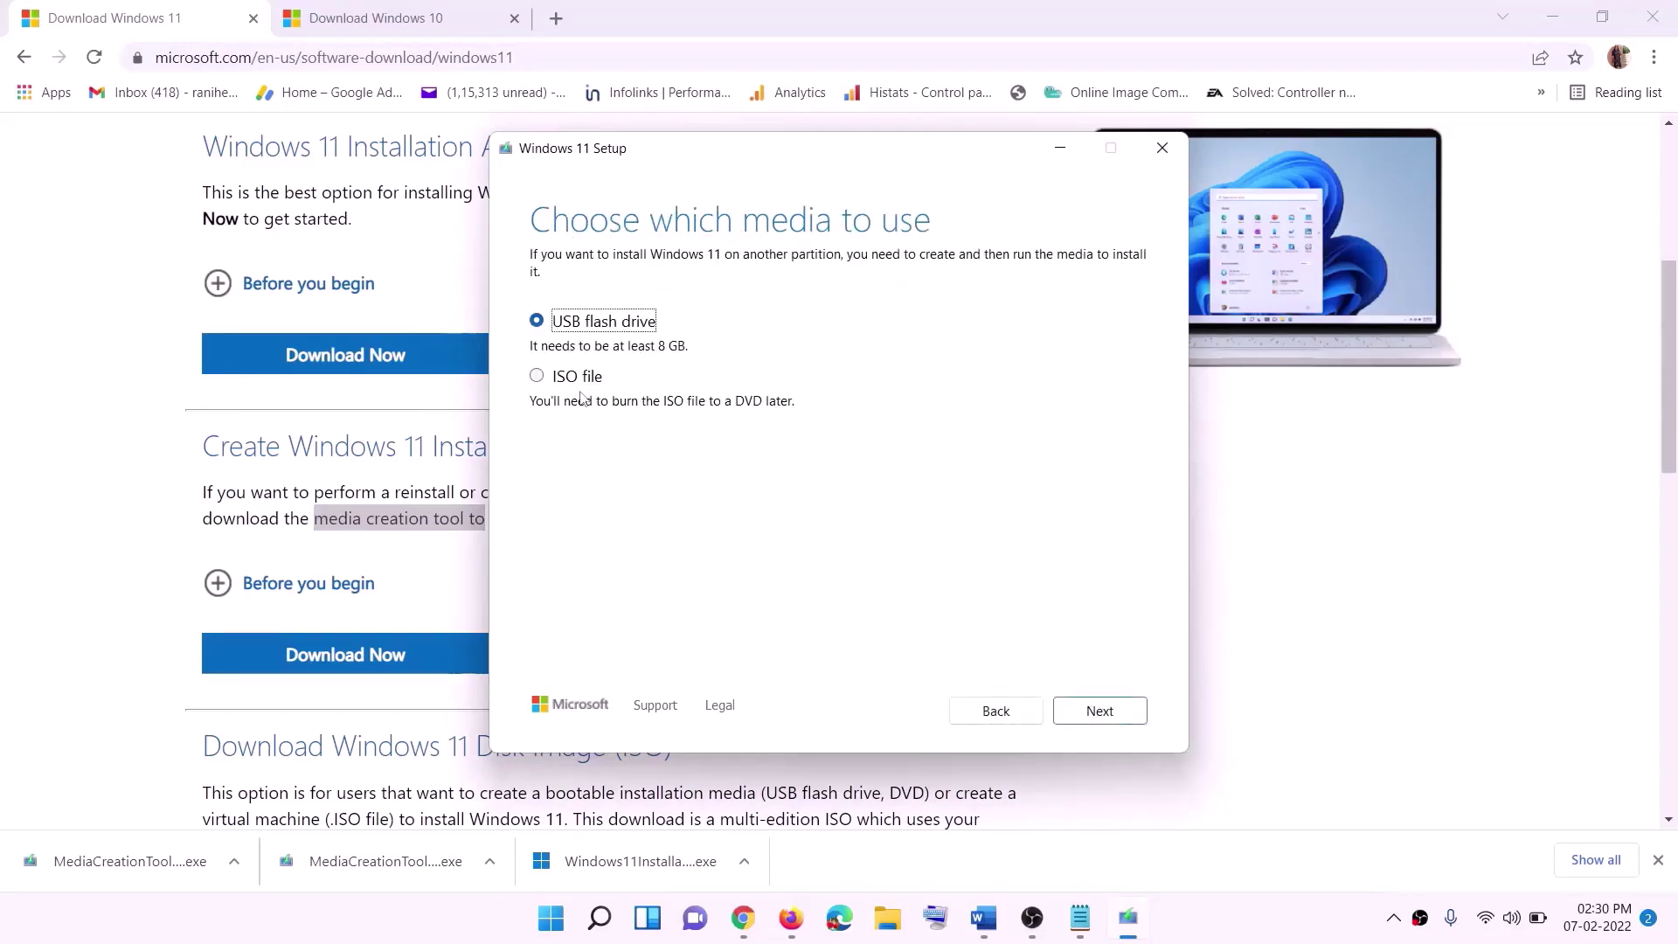
pyautogui.click(617, 378)
pyautogui.click(1100, 711)
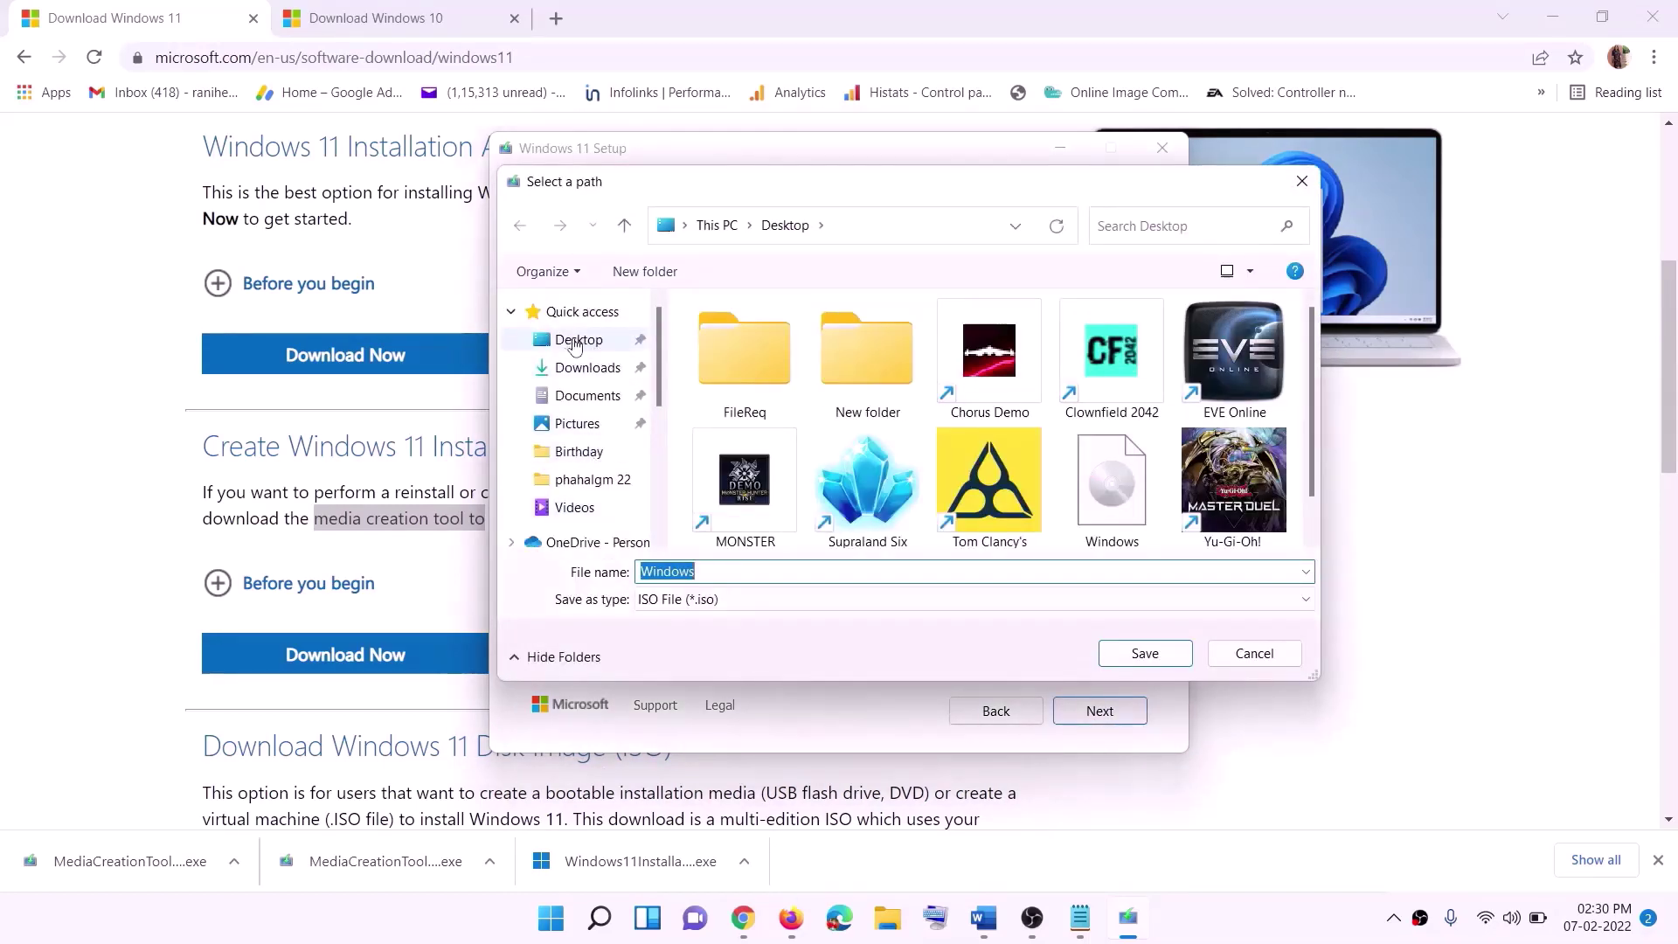
pyautogui.click(575, 343)
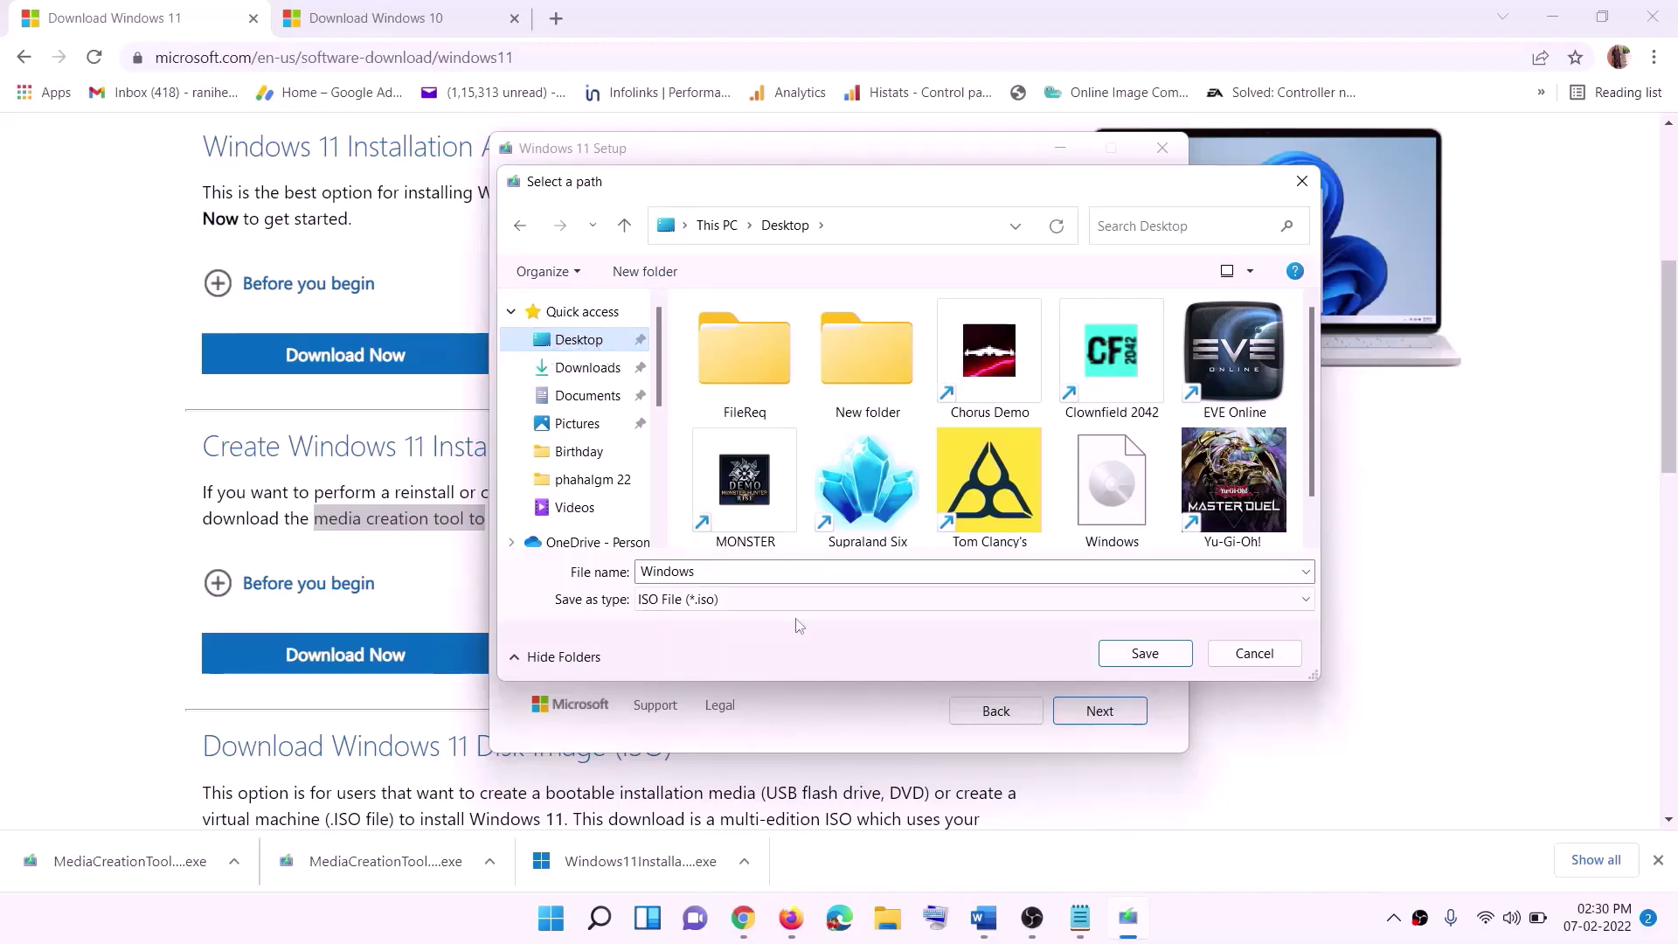
pyautogui.click(1152, 657)
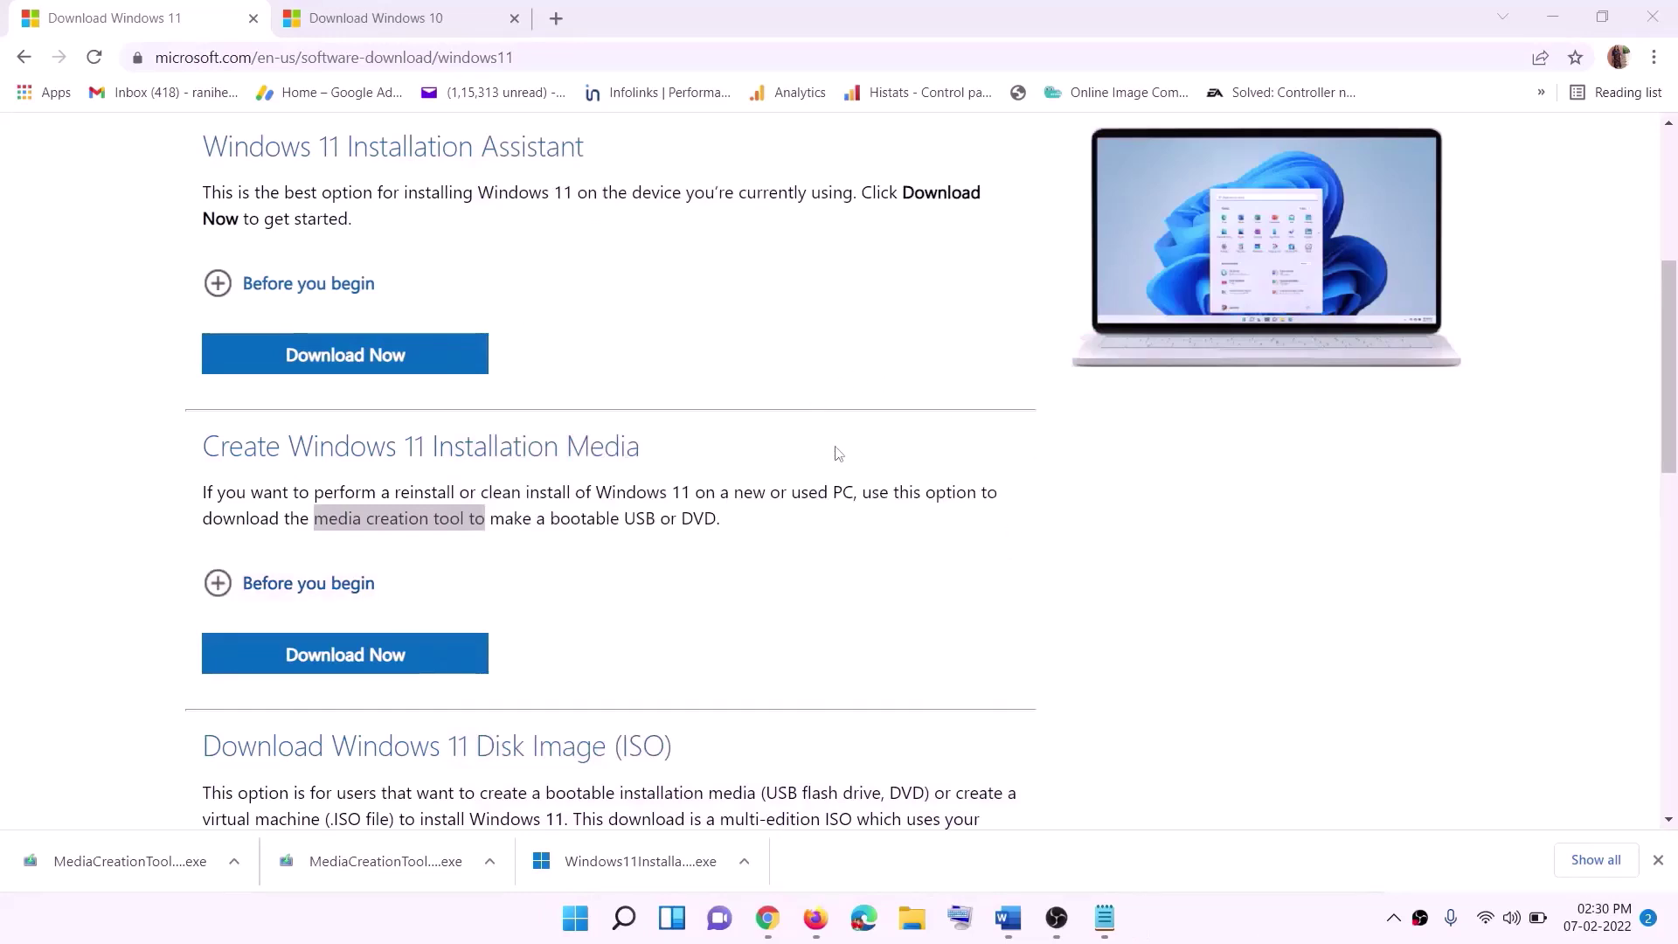
# - Mount the Windows ISO from the desktop and run its setup application with administrator approval
pyautogui.press('super+d')
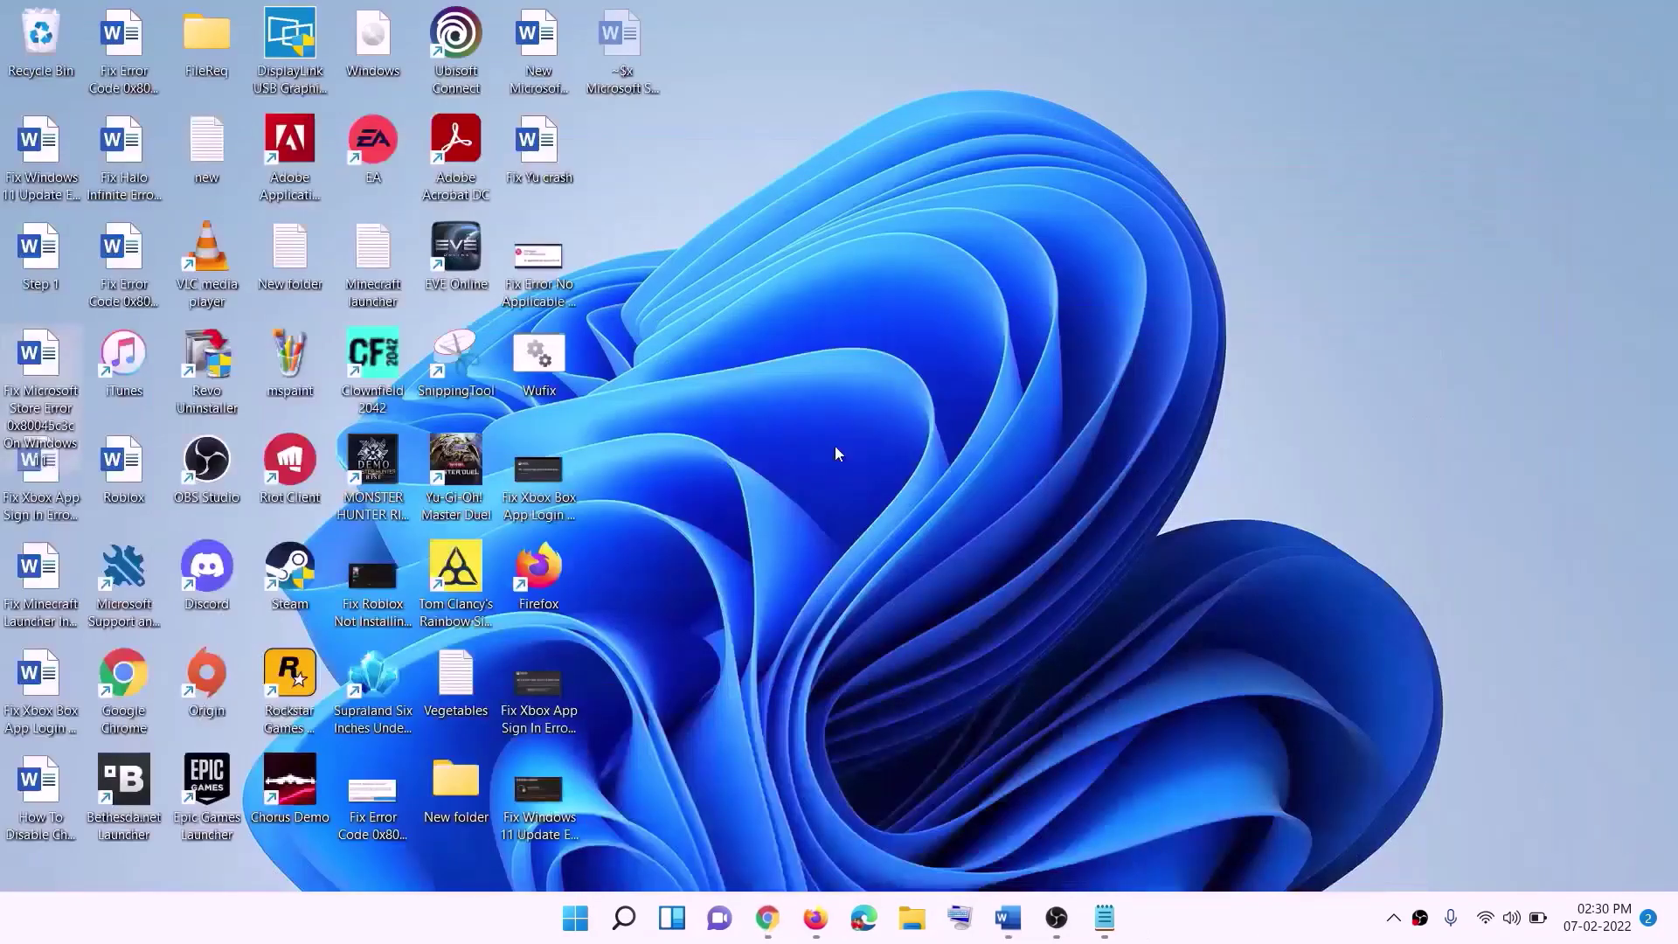
pyautogui.moveTo(380, 48); pyautogui.dragTo(672, 564)
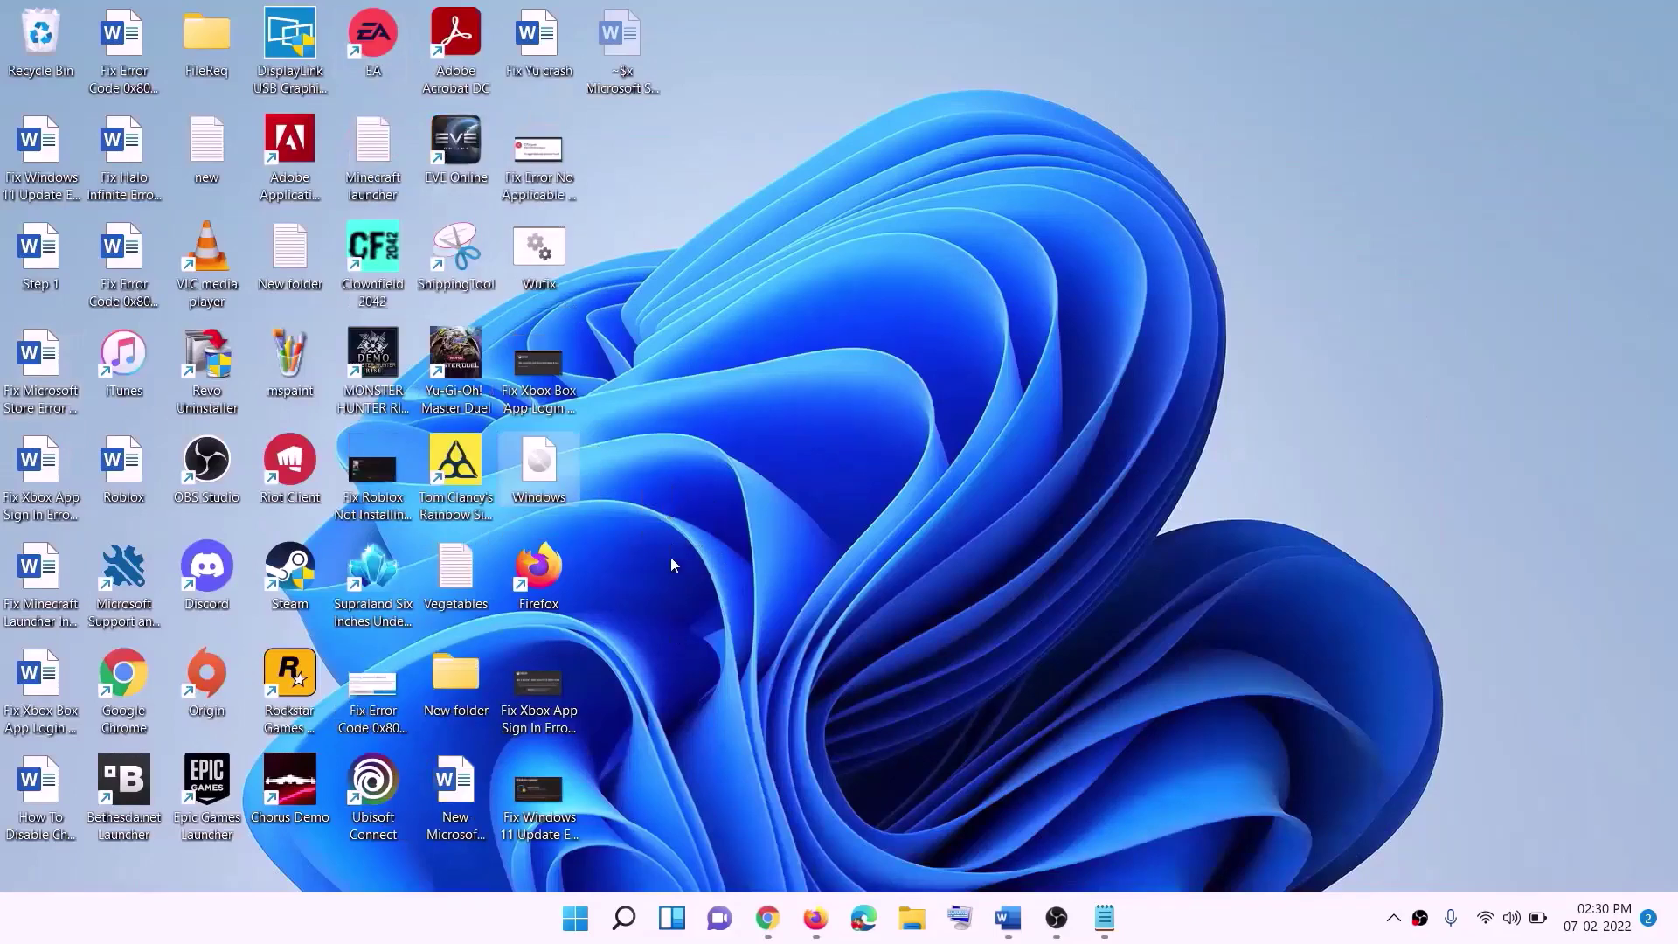
pyautogui.doubleClick(539, 464)
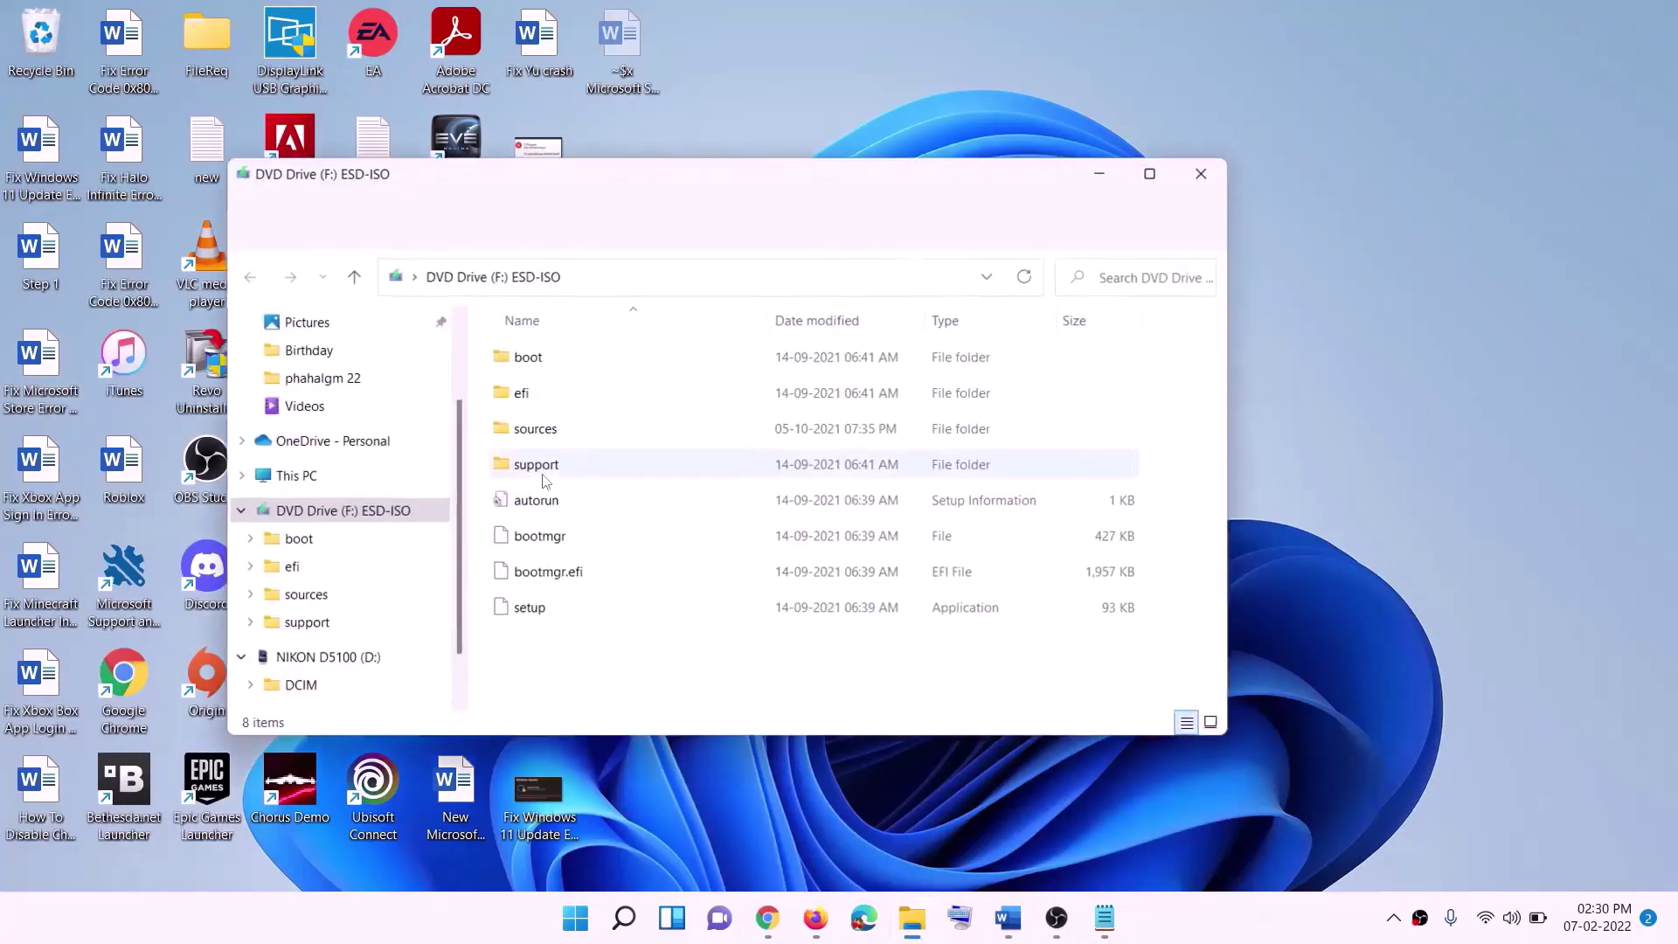
pyautogui.click(530, 609)
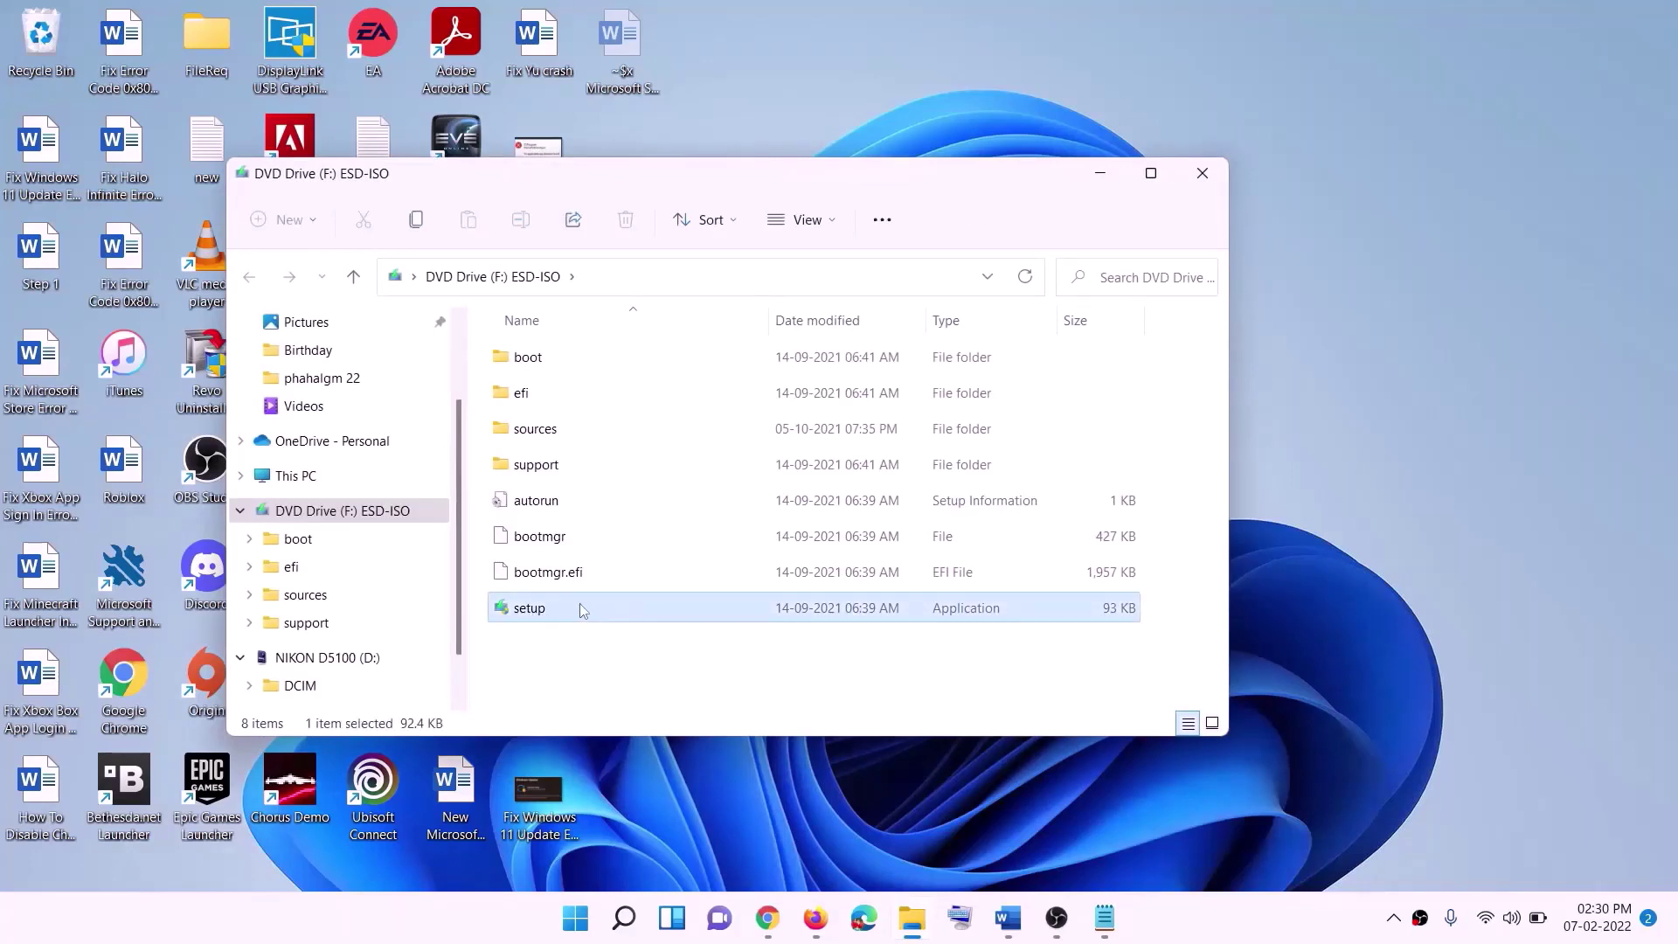
pyautogui.doubleClick(572, 607)
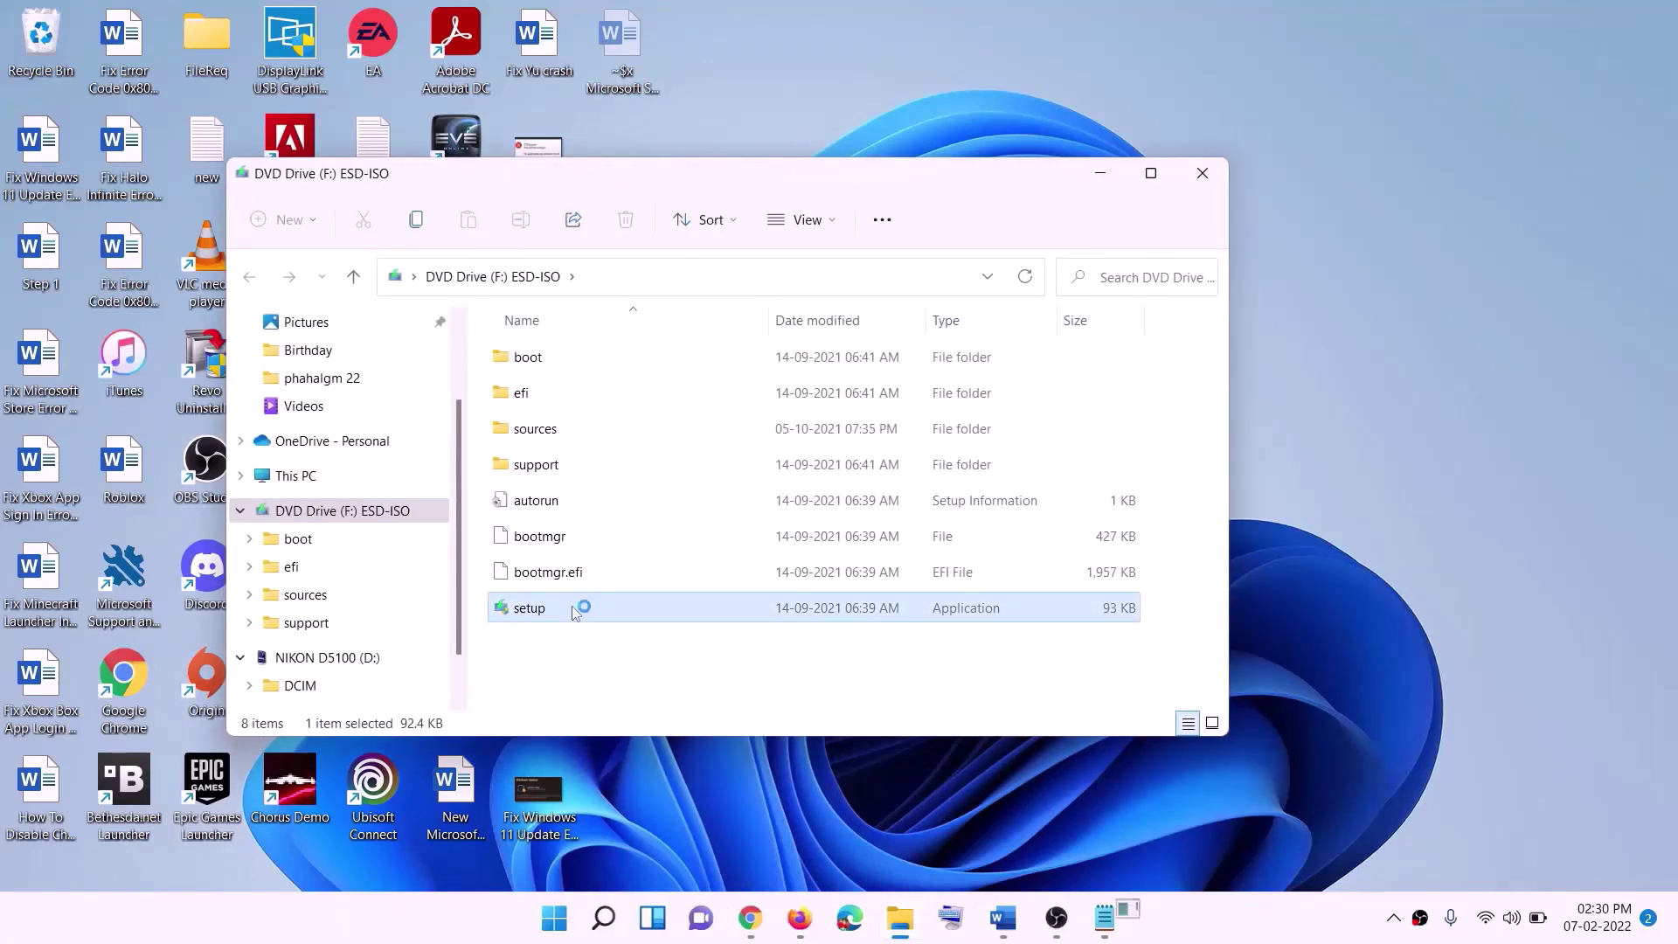
pyautogui.click(677, 688)
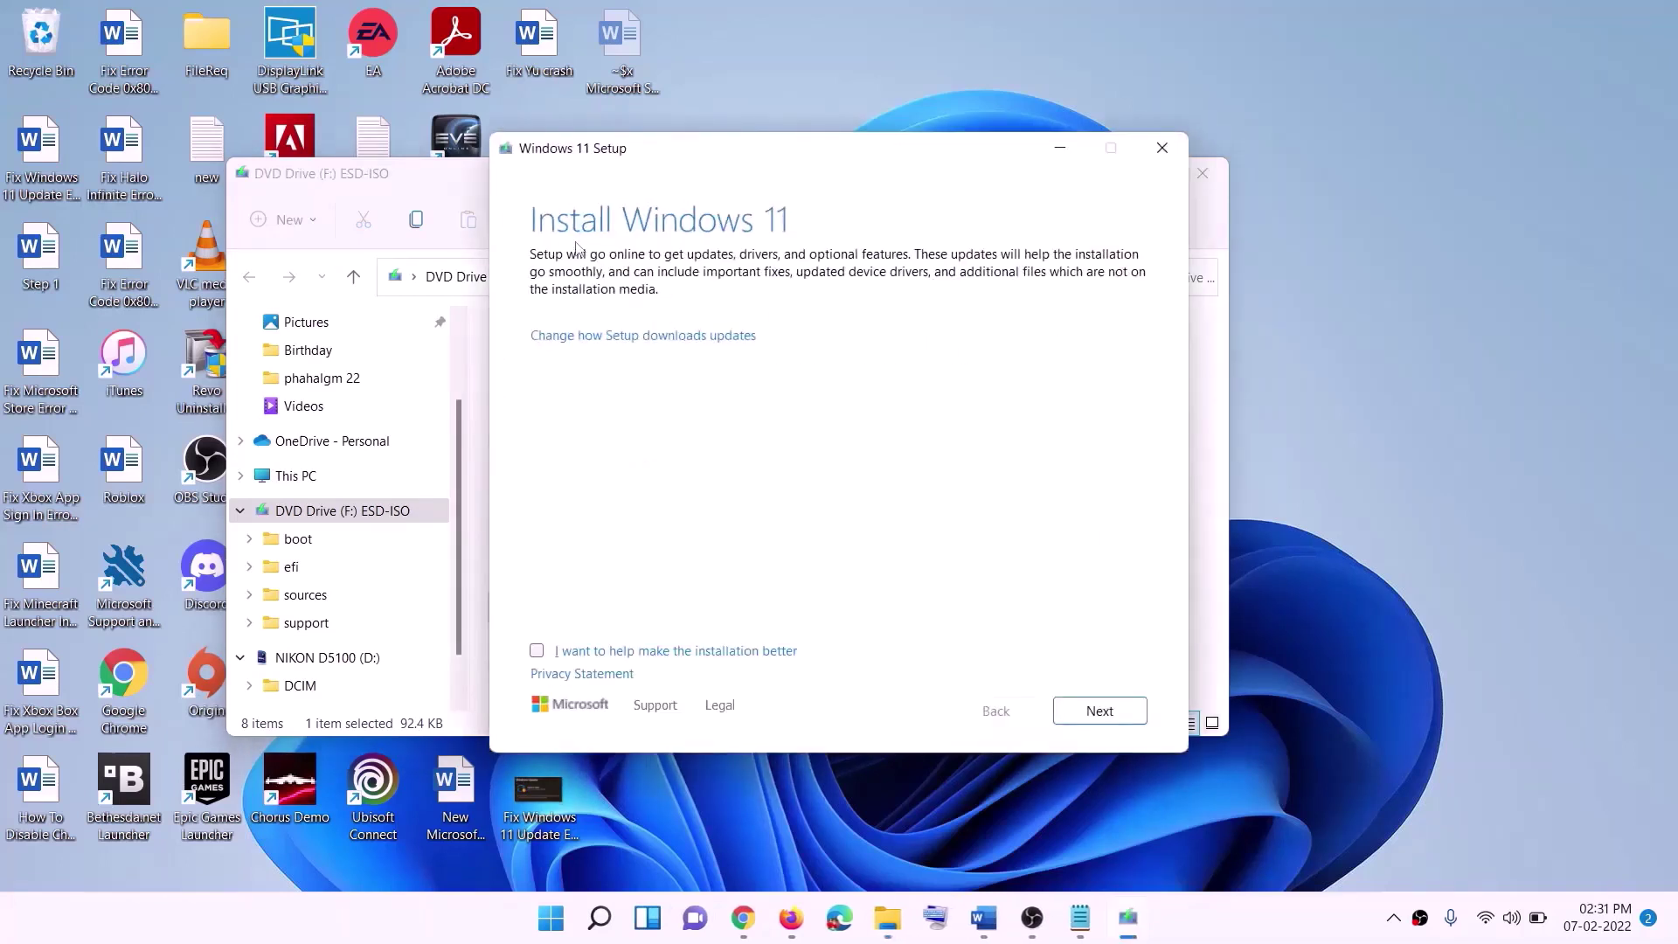
# - Continue Windows 11 Setup so it begins checking for updates
pyautogui.click(1116, 710)
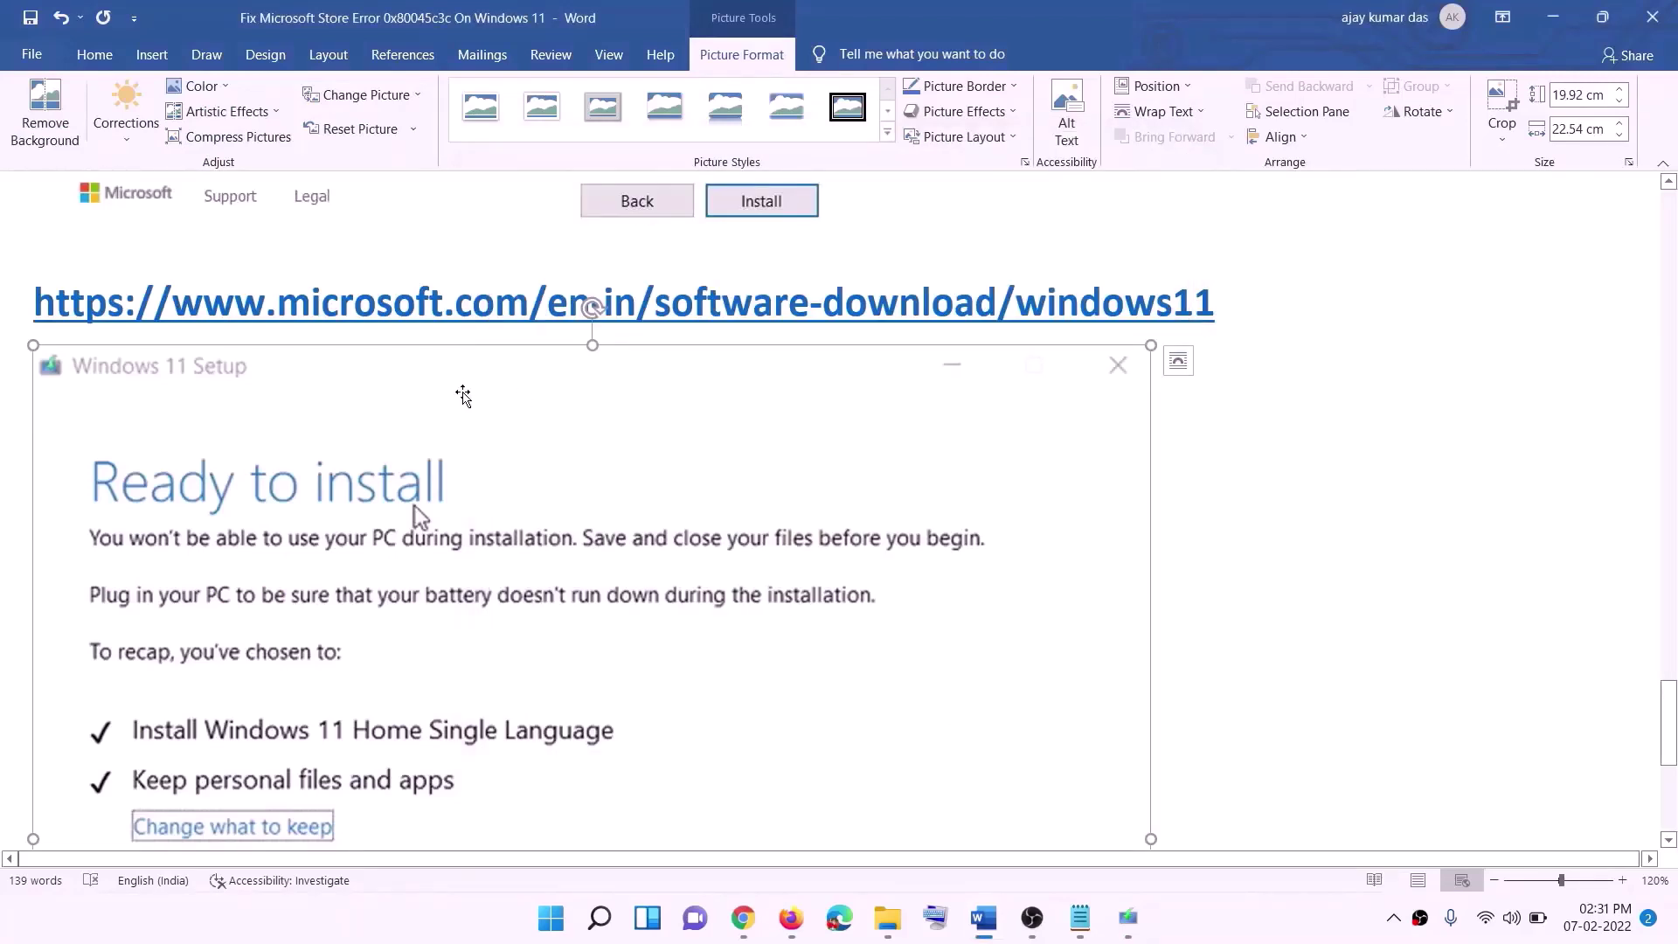
pyautogui.scroll(-1, 388, 434)
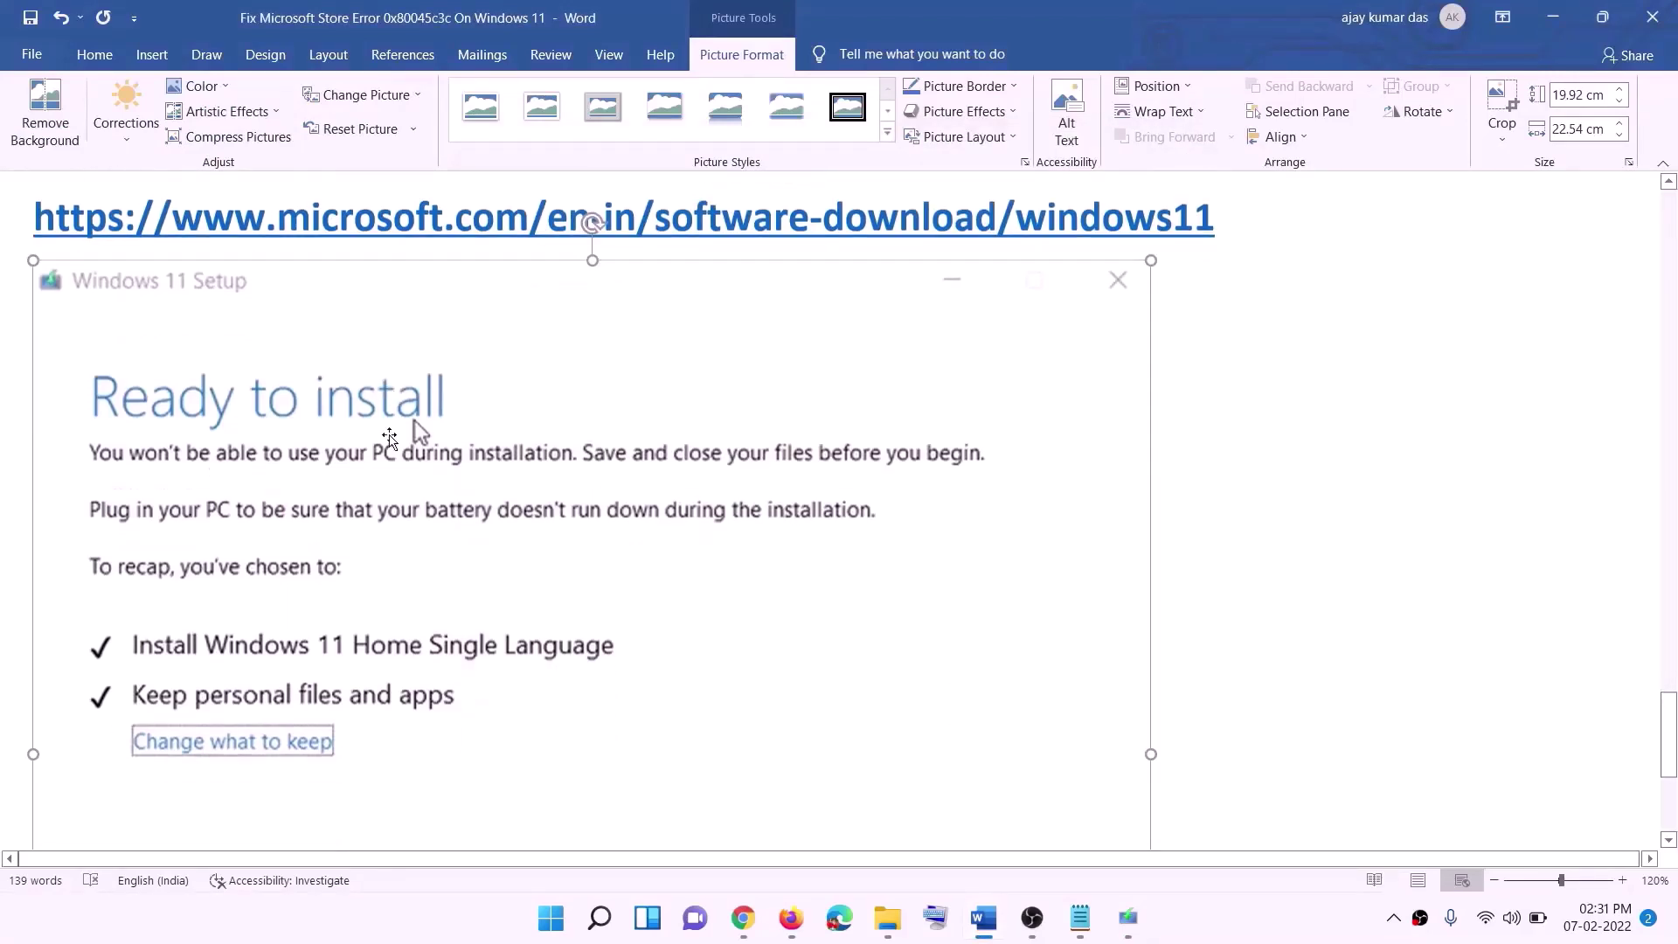
pyautogui.scroll(-3, 388, 434)
pyautogui.scroll(-1, 446, 369)
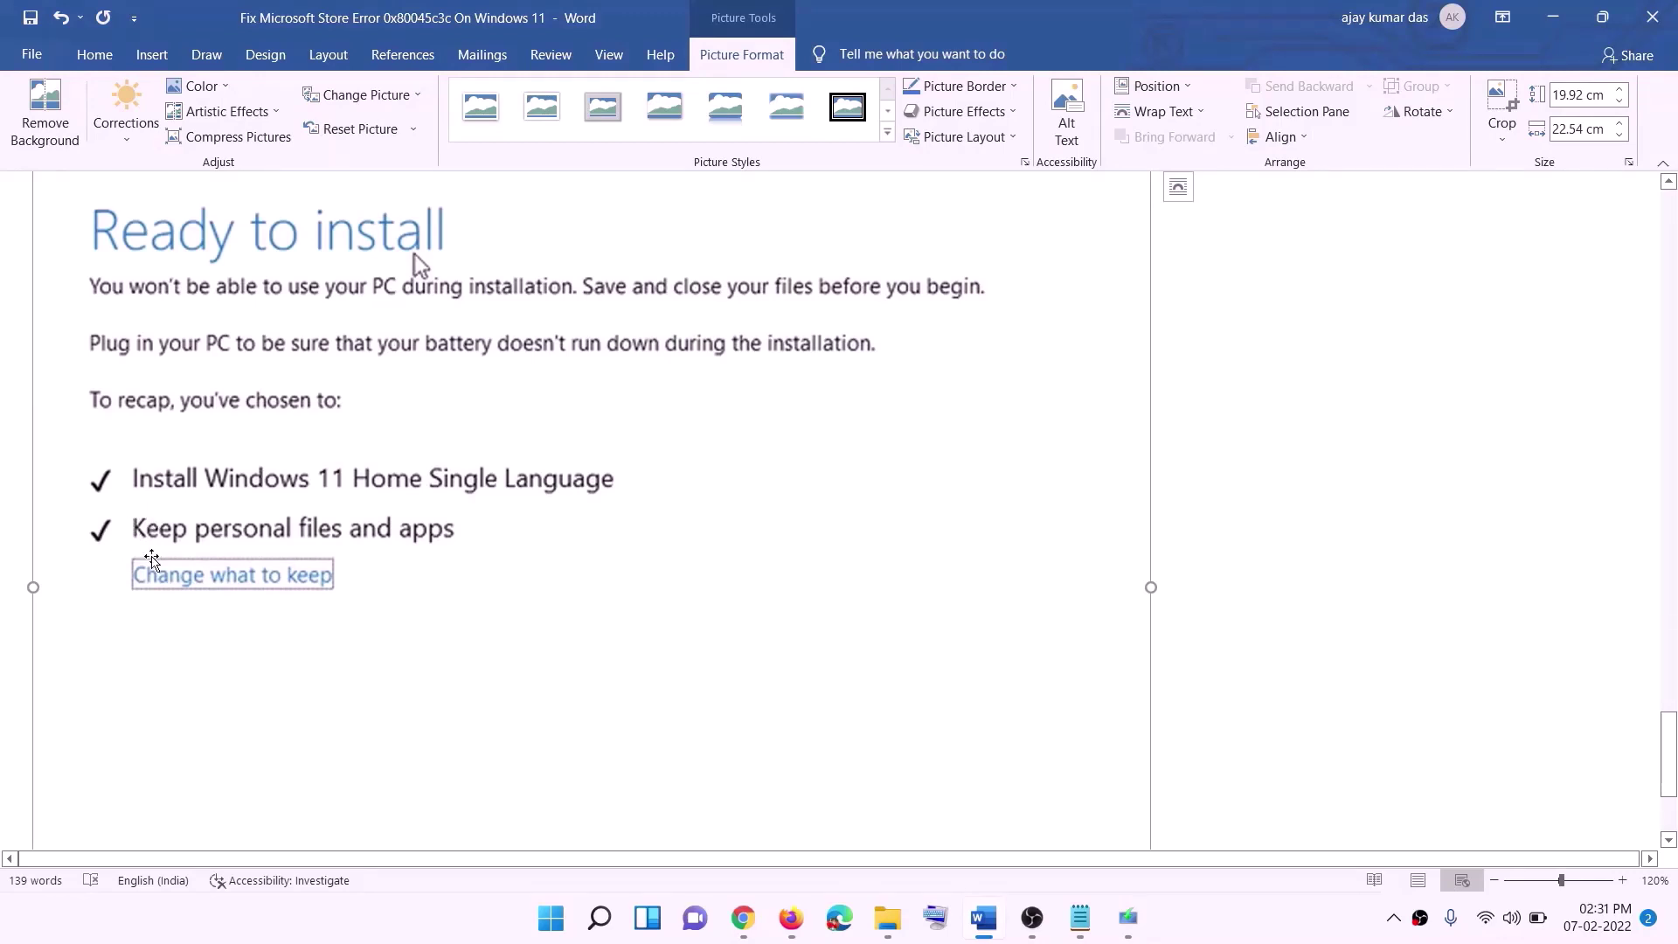
pyautogui.scroll(-3, 483, 542)
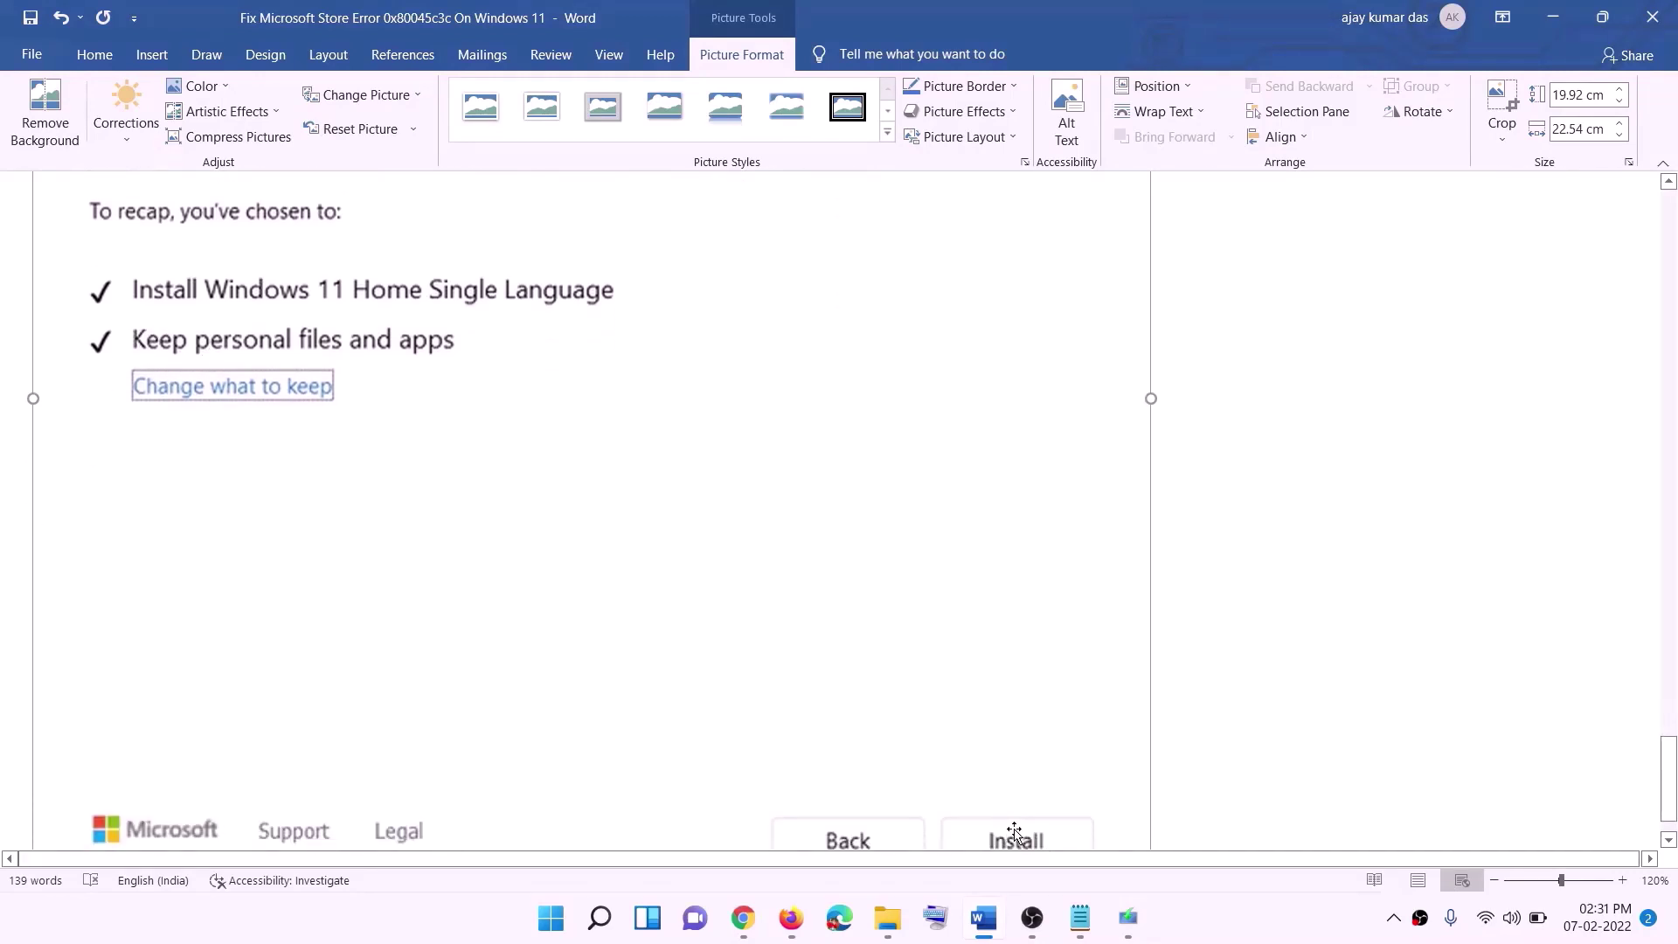
pyautogui.scroll(7, 891, 651)
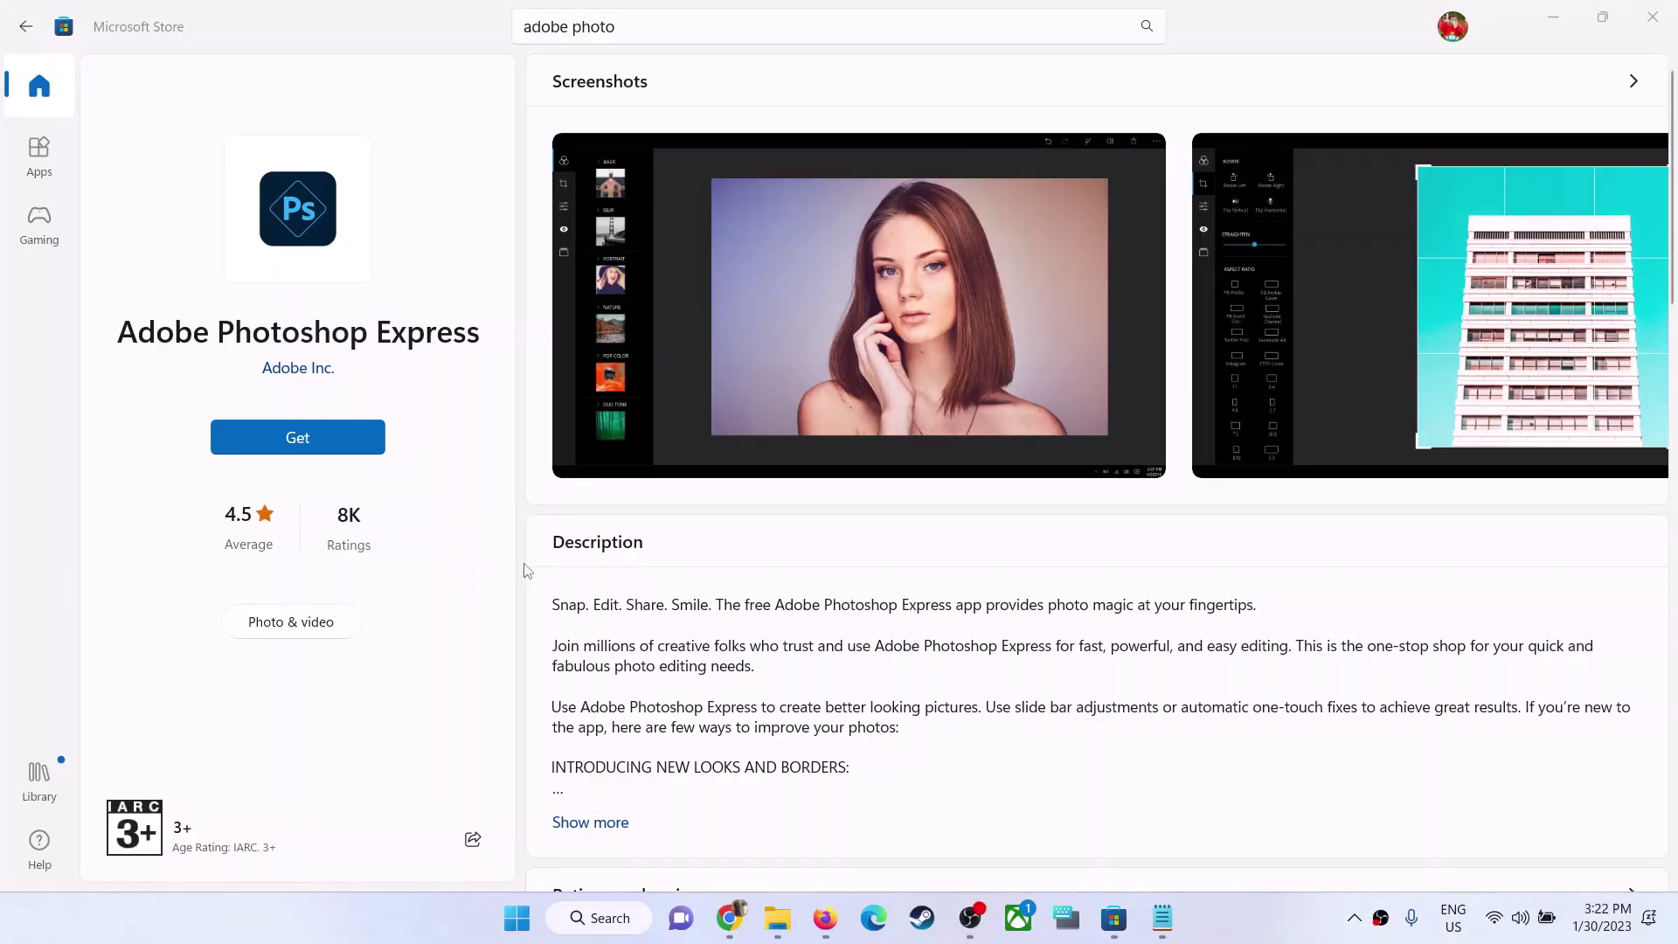
# - Request Adobe Photoshop Express with Get on its Store page to begin installing
pyautogui.click(349, 439)
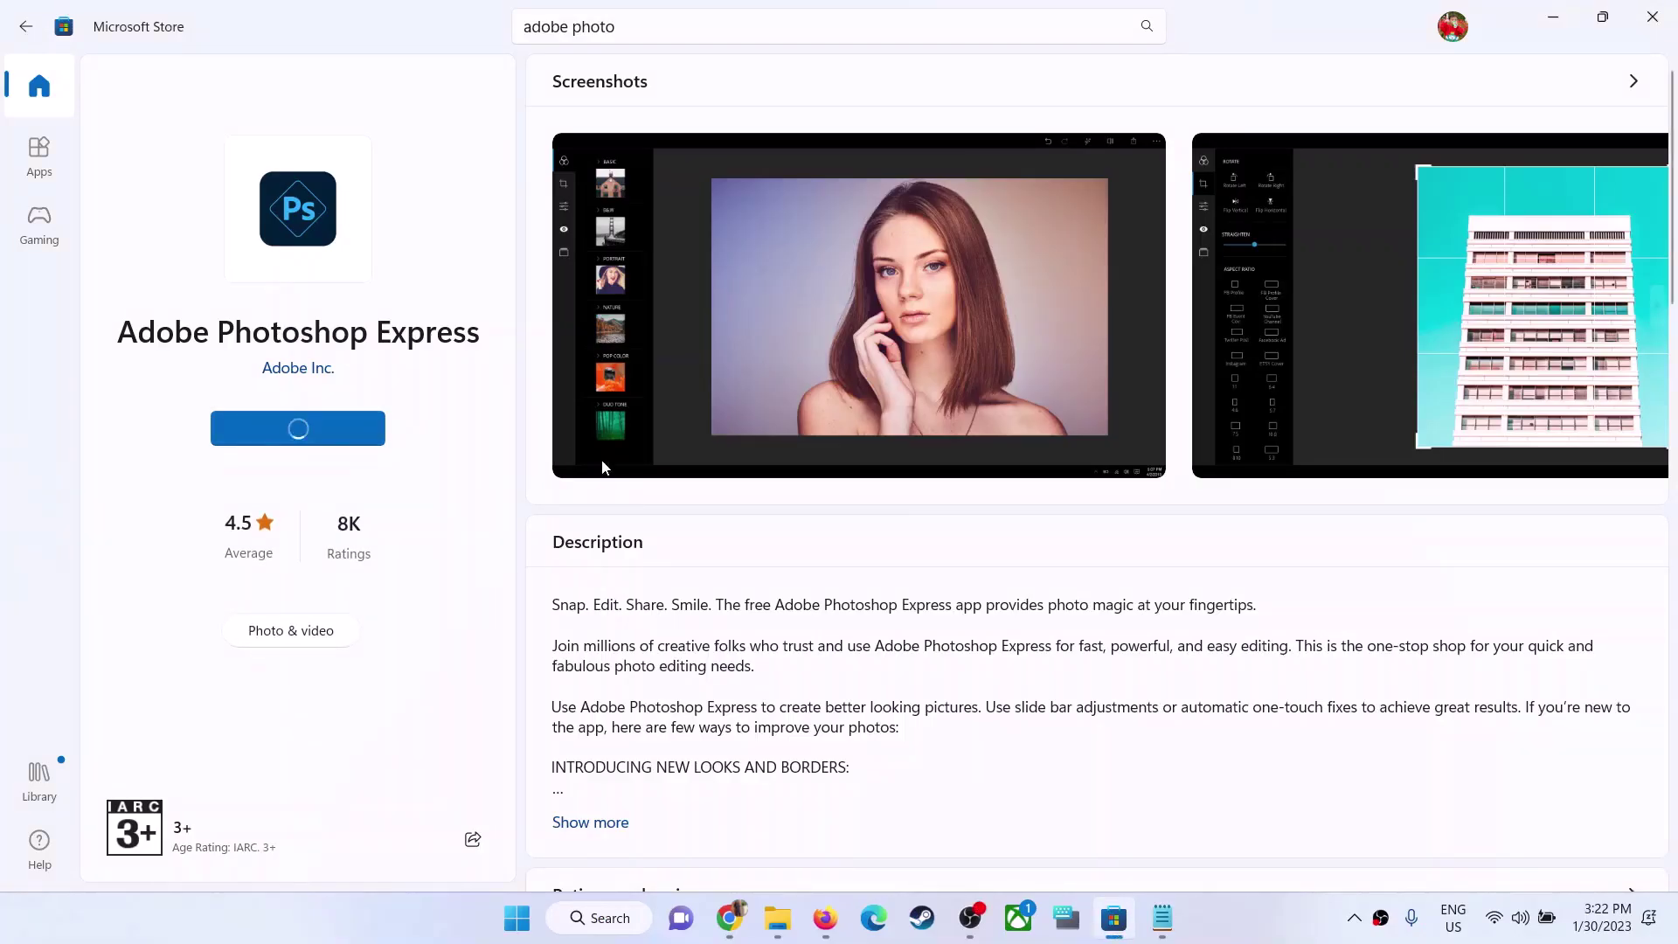